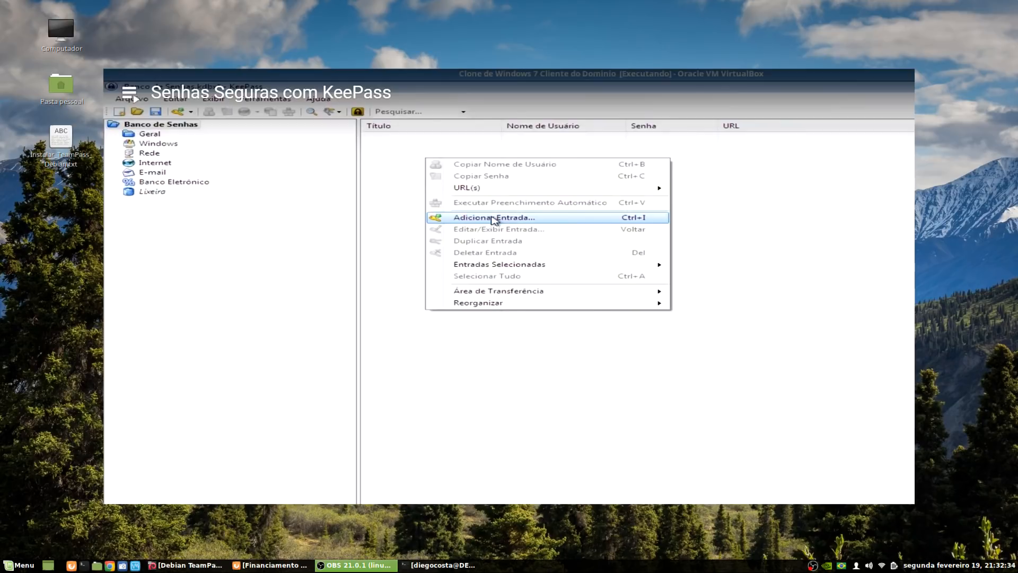
Add a KeePass entry titled 'Site' for user 'admin', reveal its password, and open the generator menu
click(496, 219)
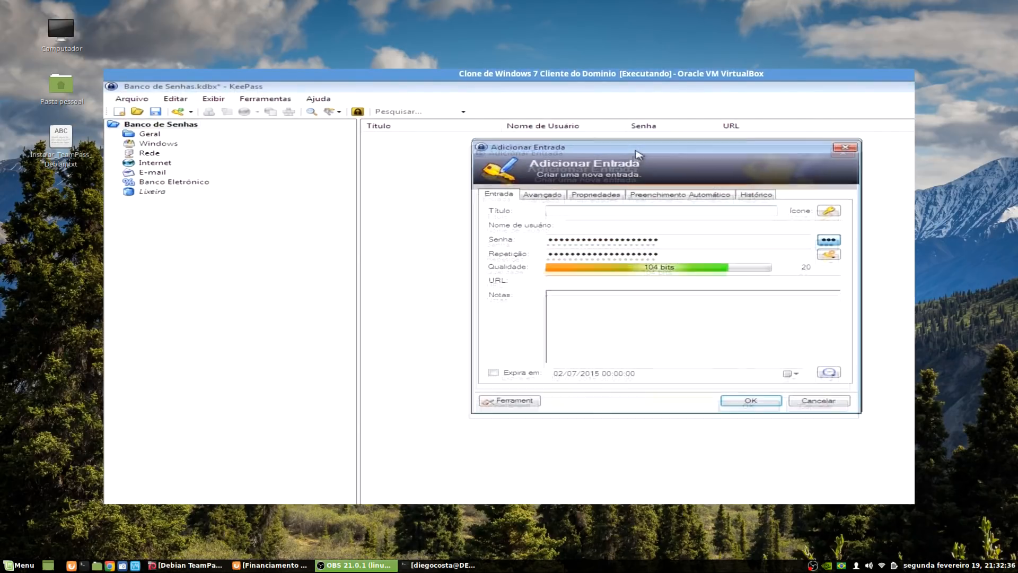
text(Site)
text(admin)
click(678, 246)
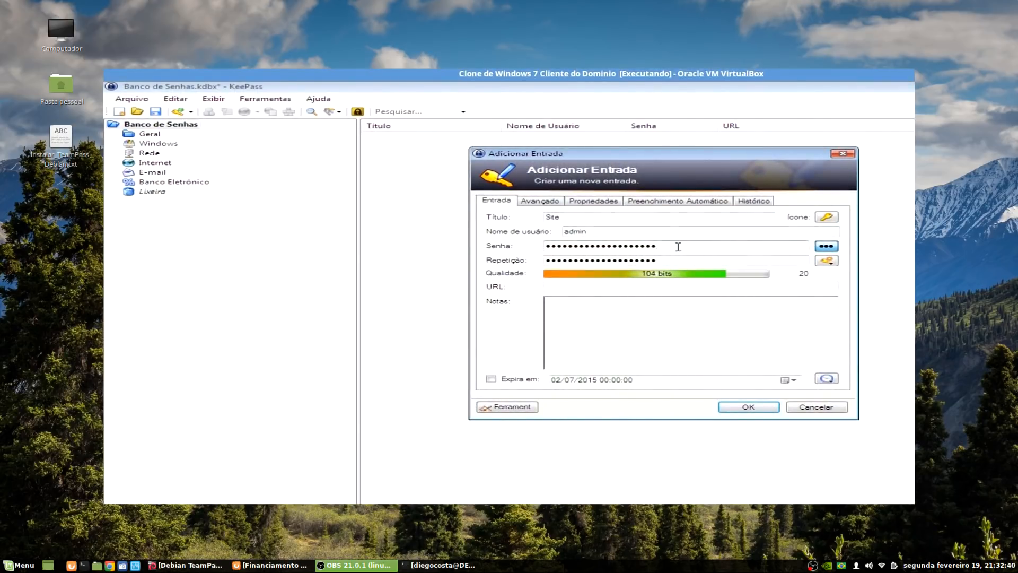
click(833, 247)
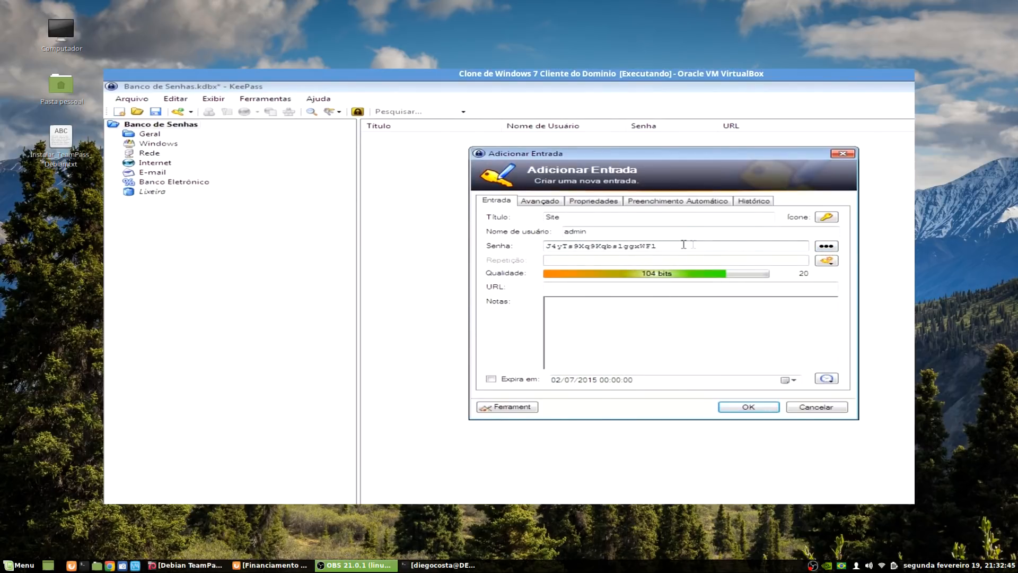
click(826, 260)
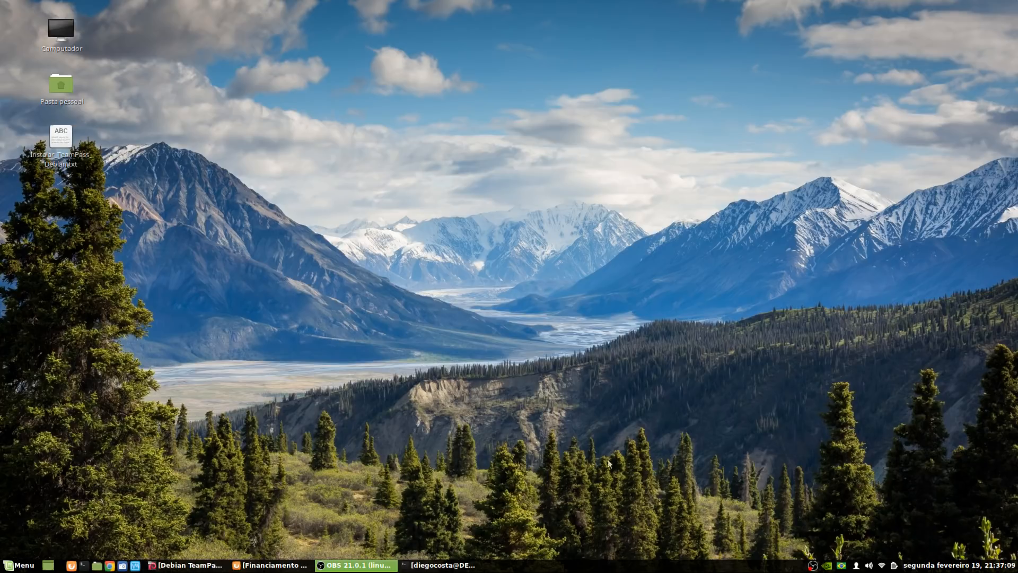
Bring Firefox forward and scroll down through the APOIA.se Projeto Root funding page
click(271, 565)
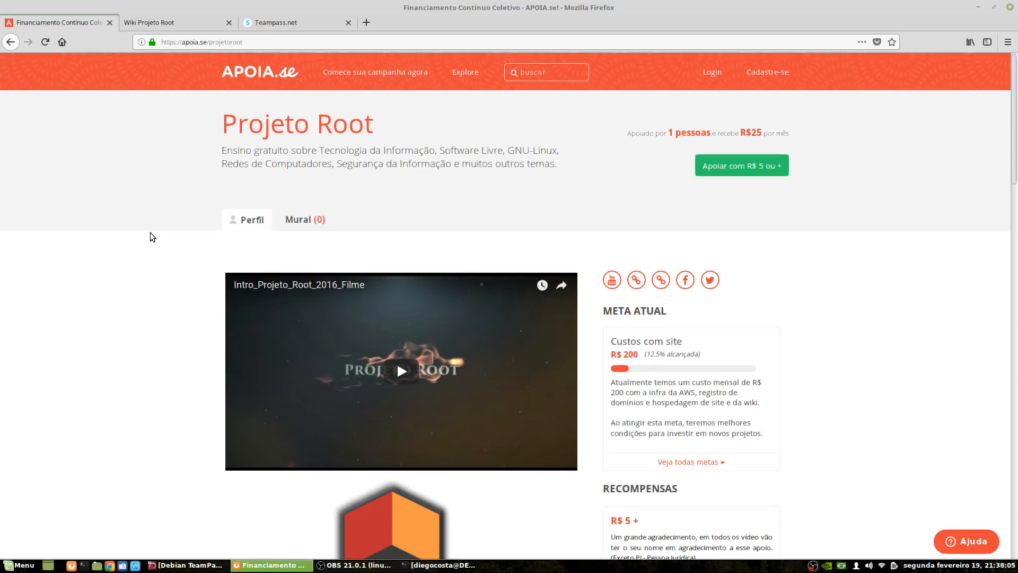
scroll(134, 260, down, 3)
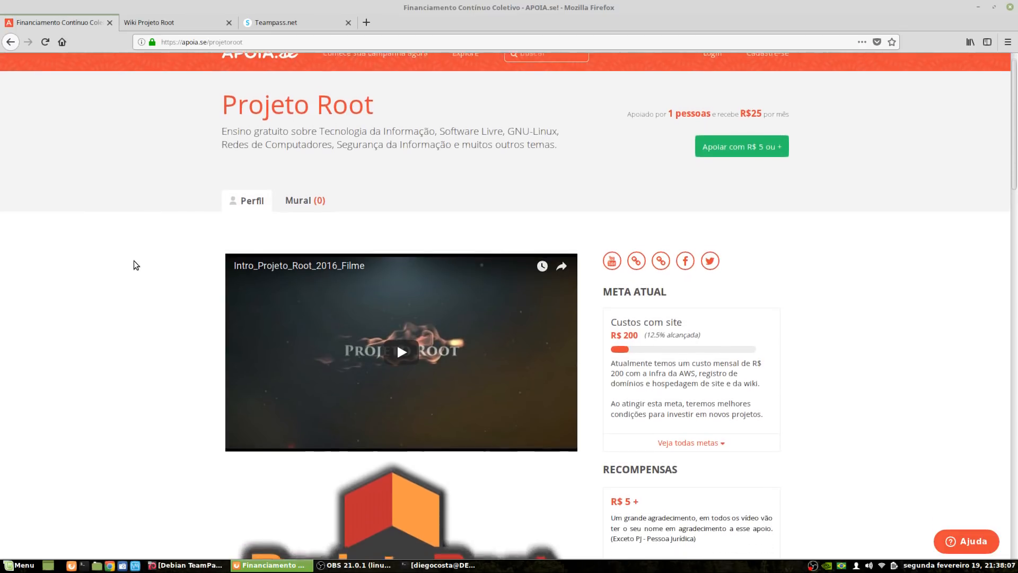
scroll(133, 261, down, 3)
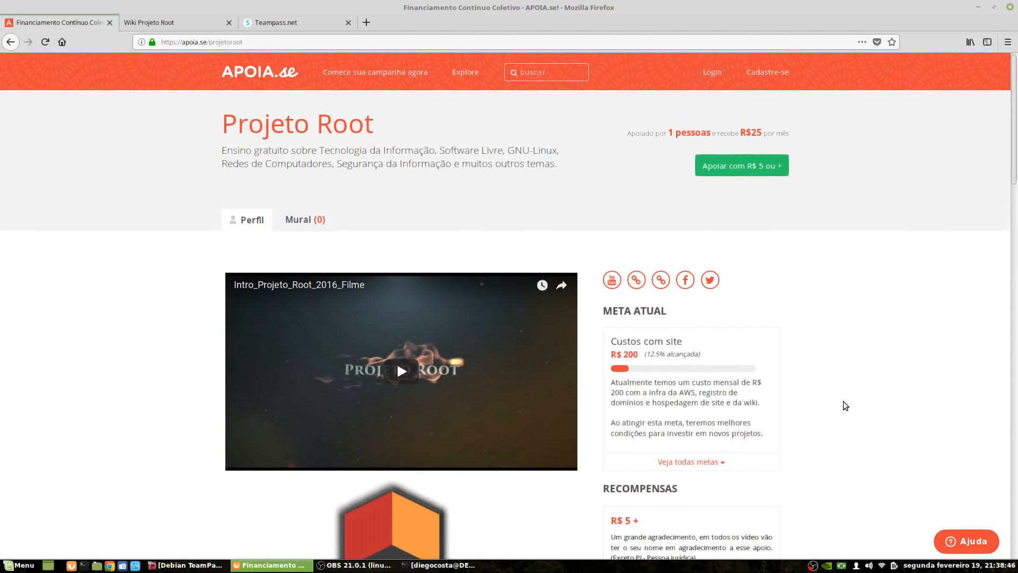
scroll(737, 400, down, 3)
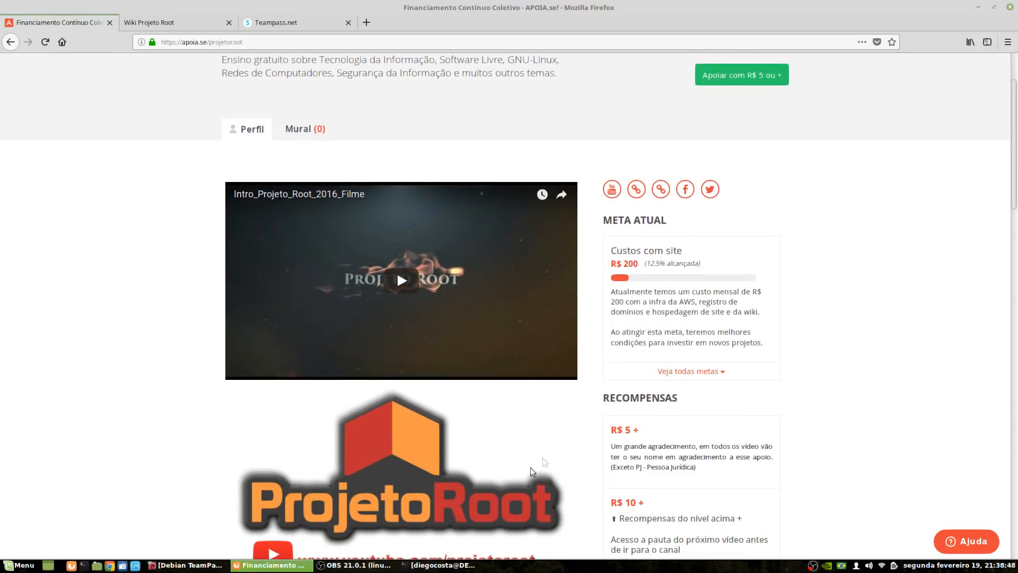
scroll(616, 419, down, 2)
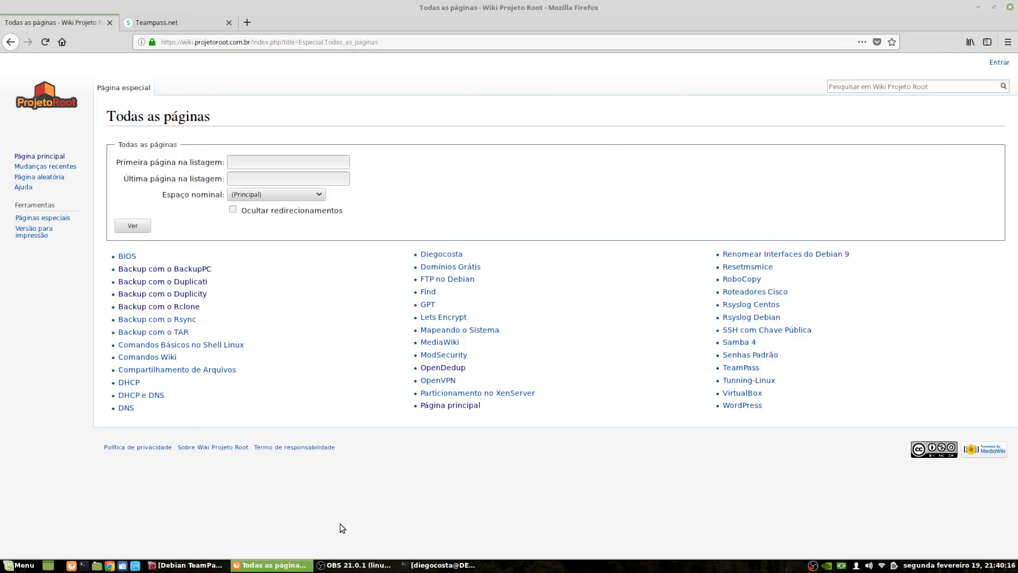
Close the wiki's Todas as páginas tab to reveal the Teampass.net homepage
click(110, 22)
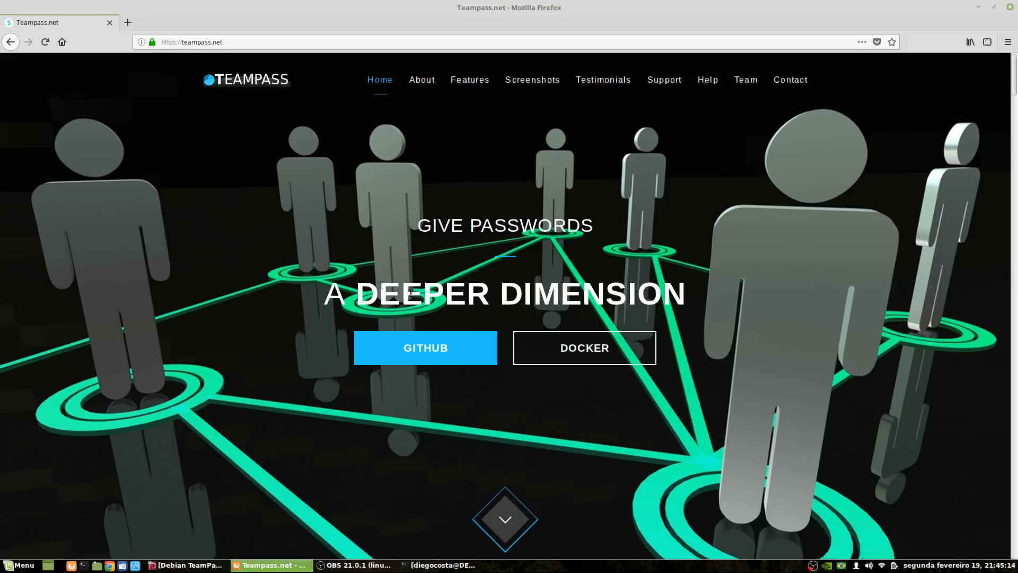
Scroll through teampass.net's Features and Screenshots sections and back up toward the top
scroll(435, 313, down, 2)
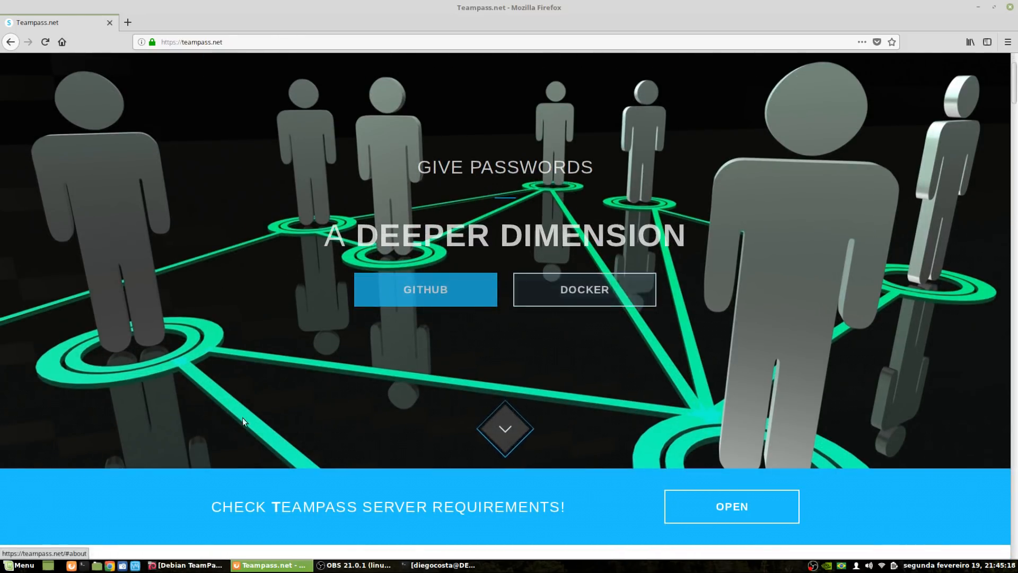
scroll(100, 384, down, 10)
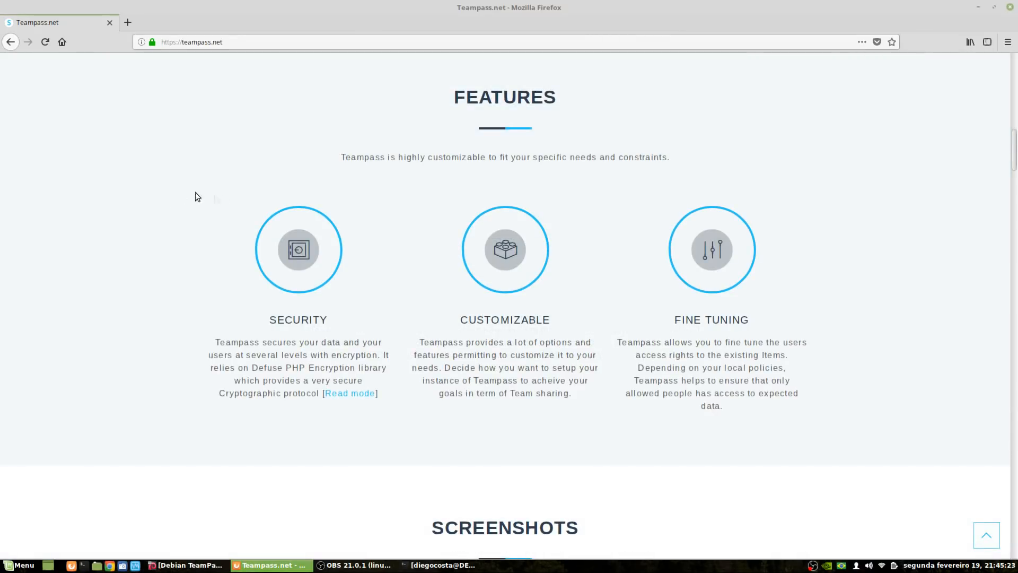
scroll(106, 184, down, 5)
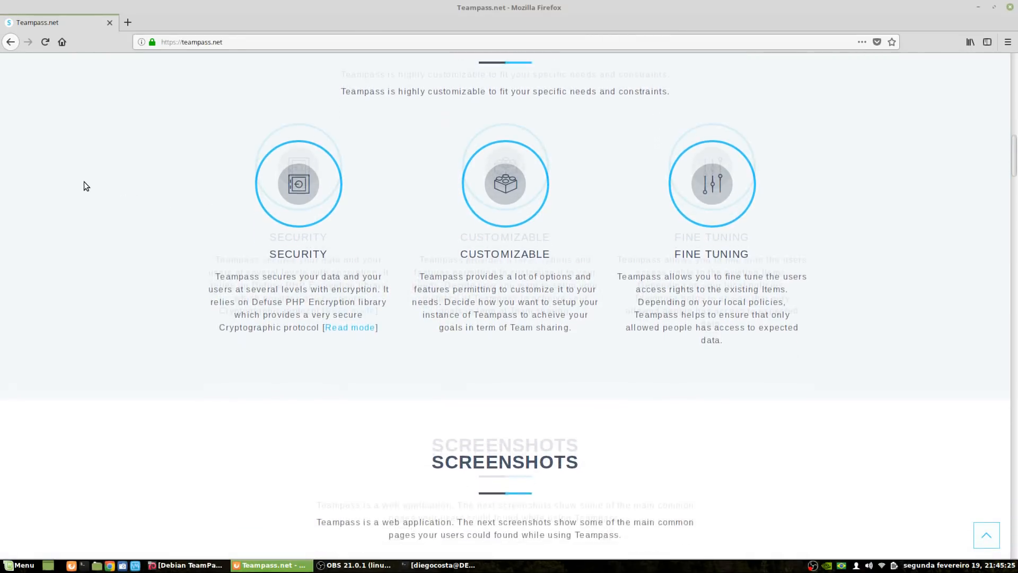
scroll(84, 182, up, 2)
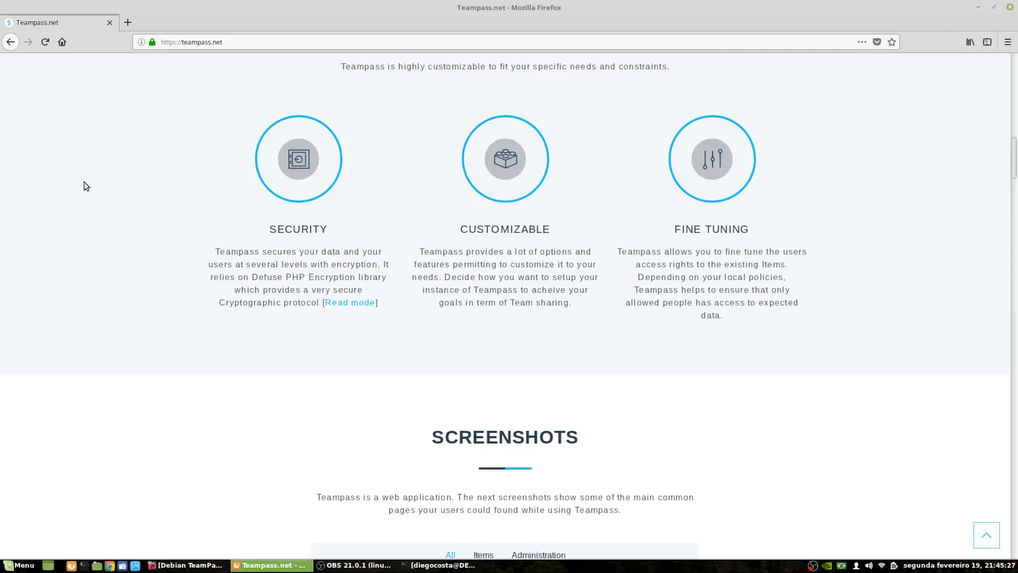
scroll(84, 182, down, 1)
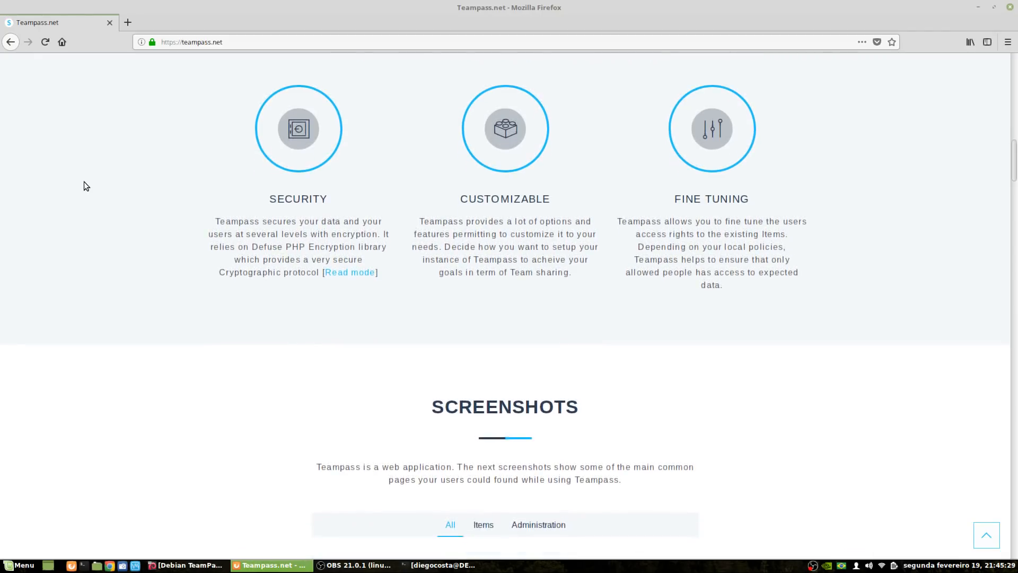
scroll(84, 182, down, 10)
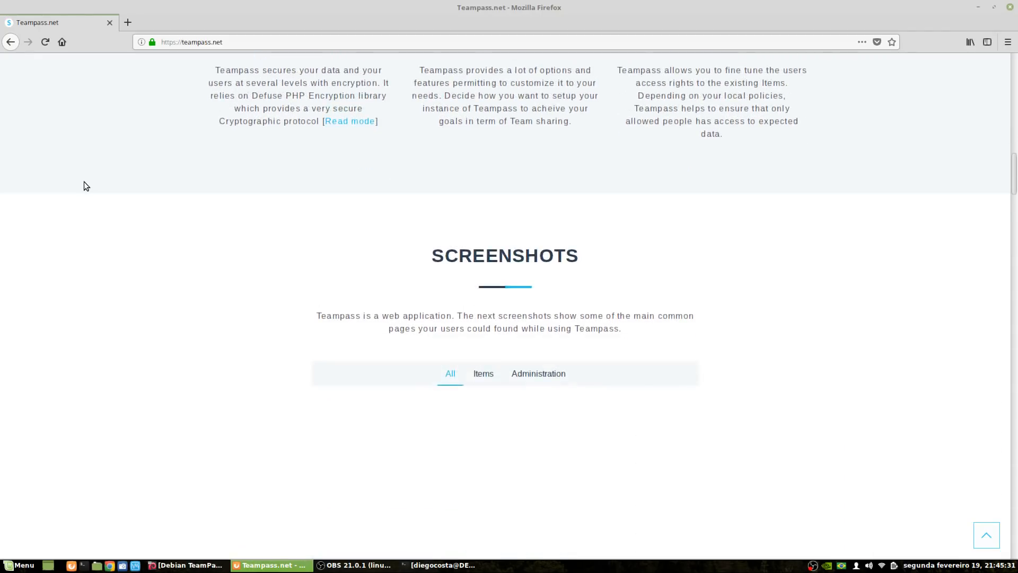
scroll(98, 207, down, 6)
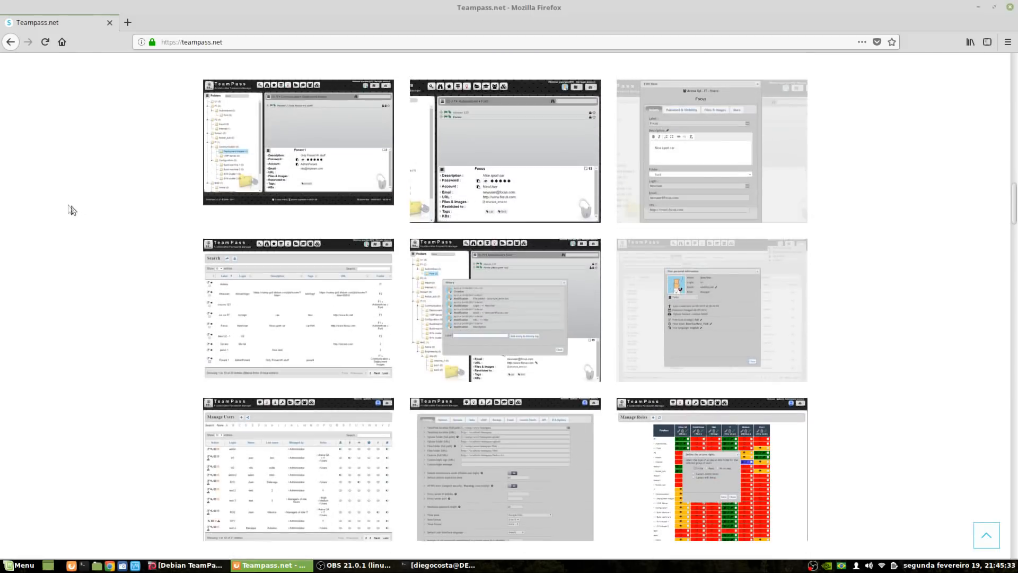
scroll(785, 414, down, 4)
scroll(783, 422, down, 4)
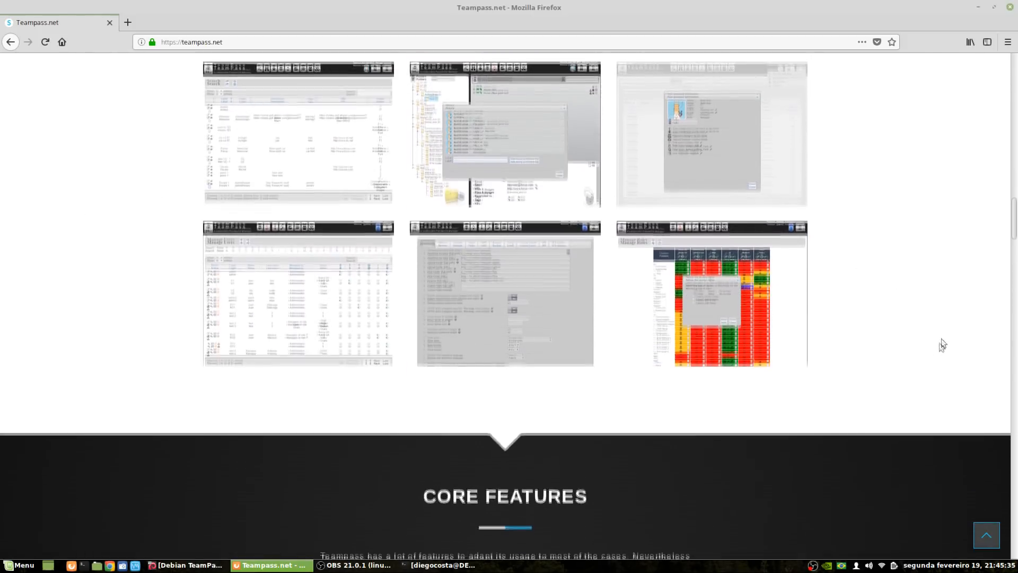
scroll(119, 311, up, 20)
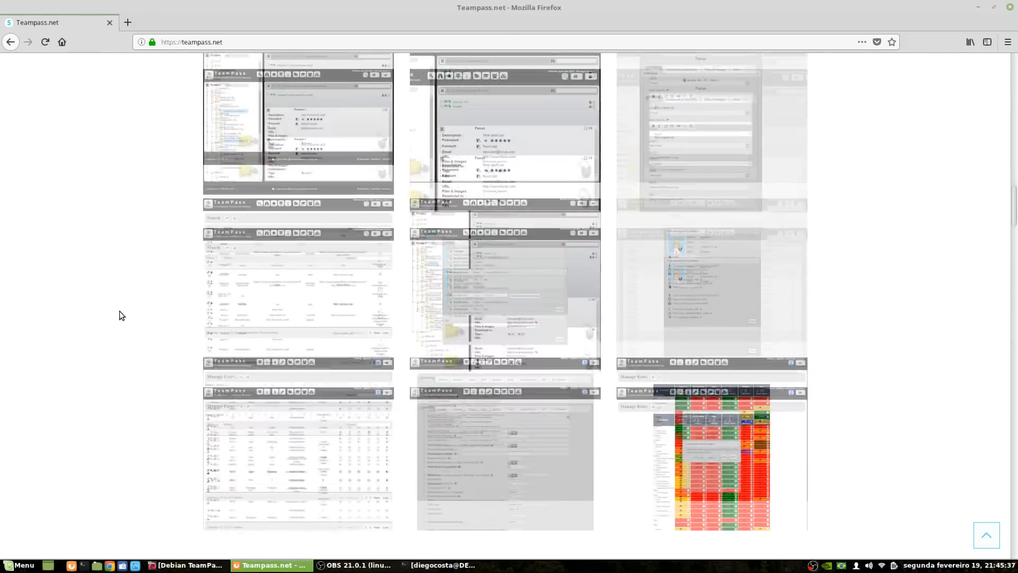
scroll(120, 310, up, 7)
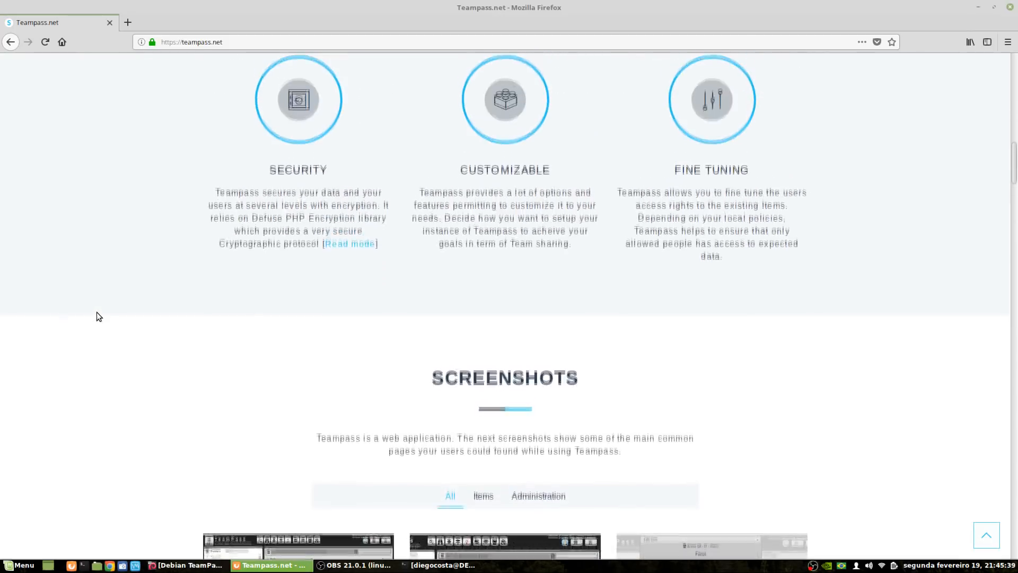
scroll(150, 475, down, 7)
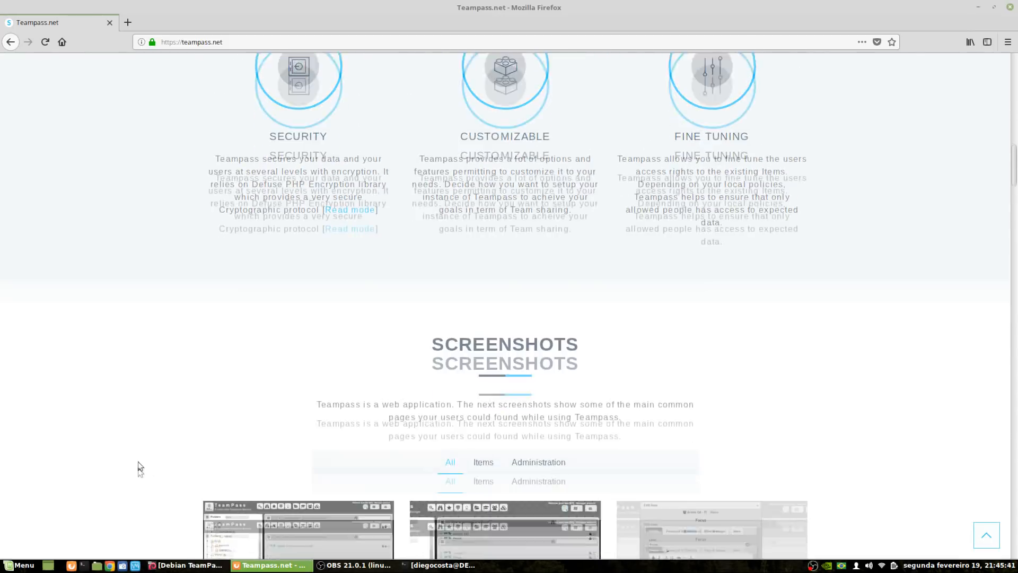
scroll(265, 320, up, 2)
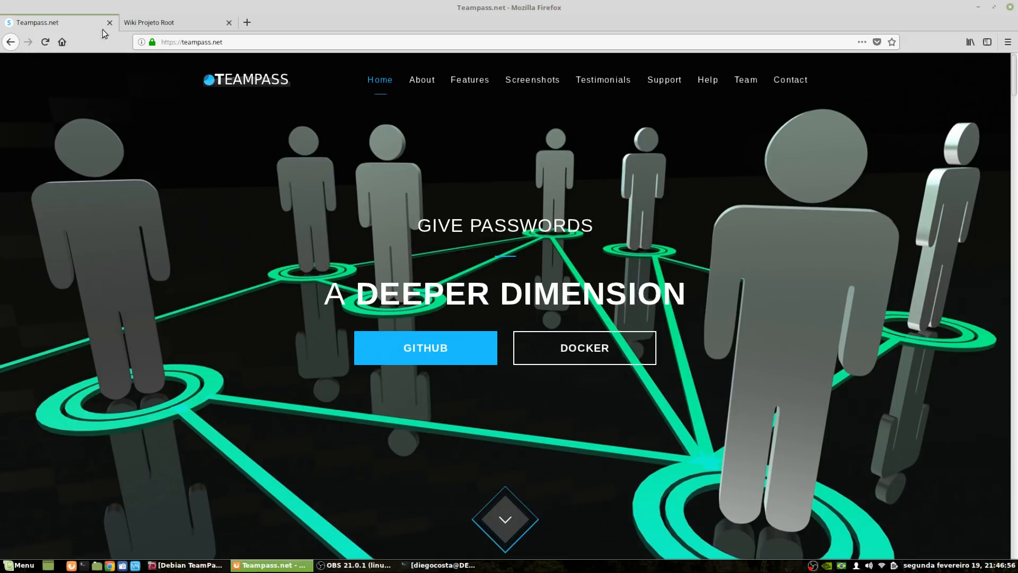
Close Teampass.net, open the TeamPass article from the wiki's page list, and scroll to Instalação
click(110, 23)
click(158, 360)
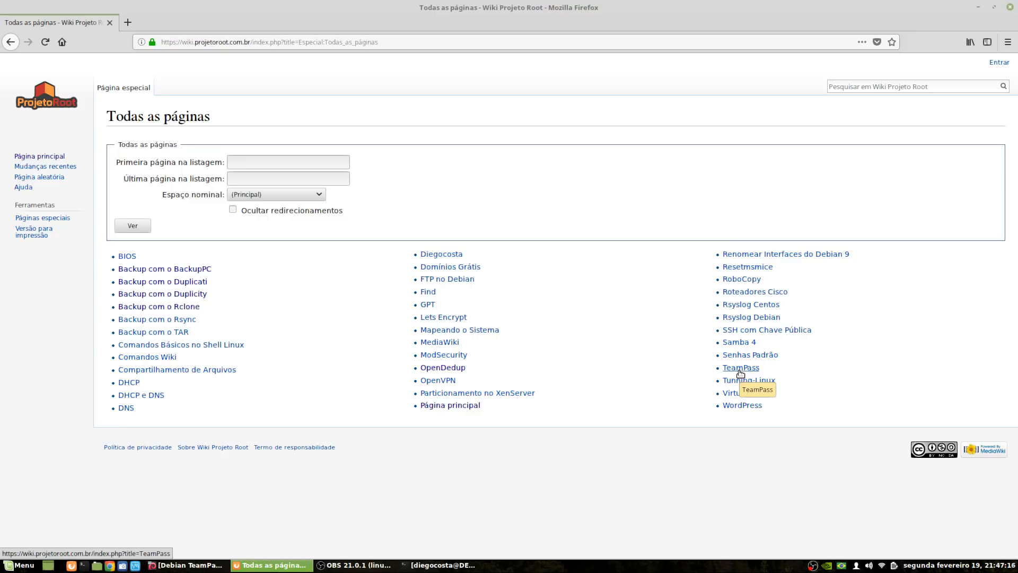
click(741, 371)
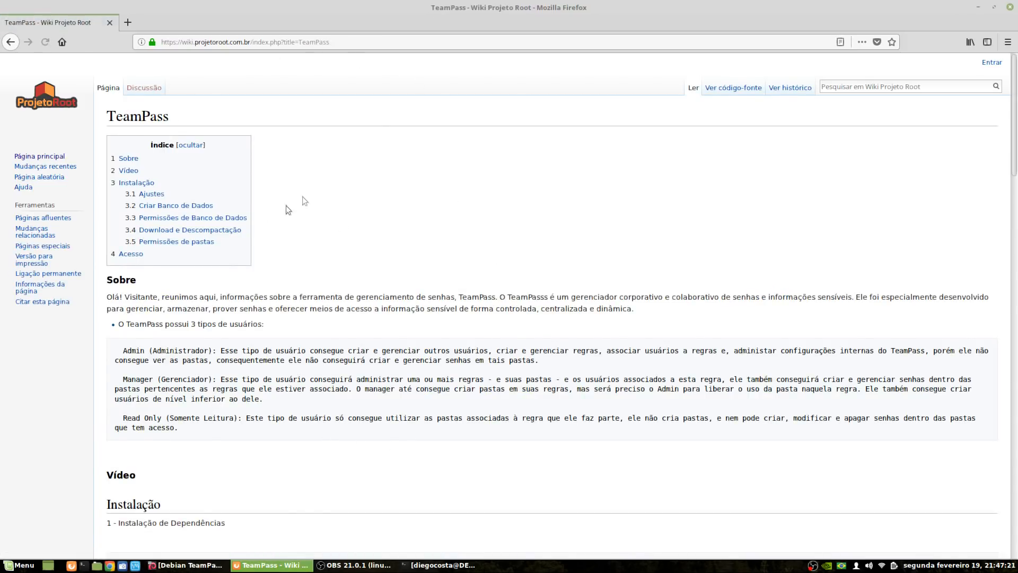
scroll(286, 210, down, 3)
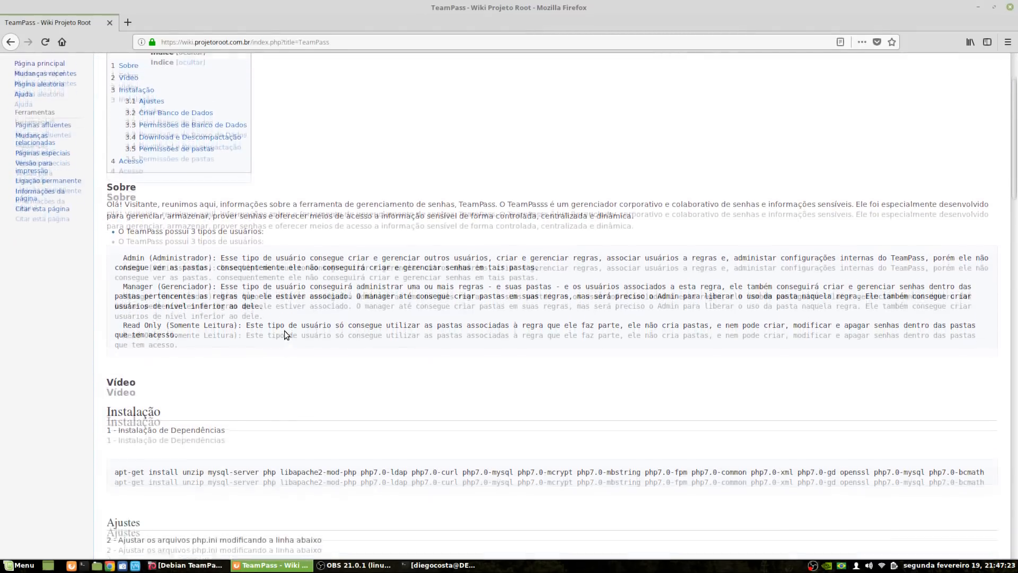
scroll(284, 330, down, 1)
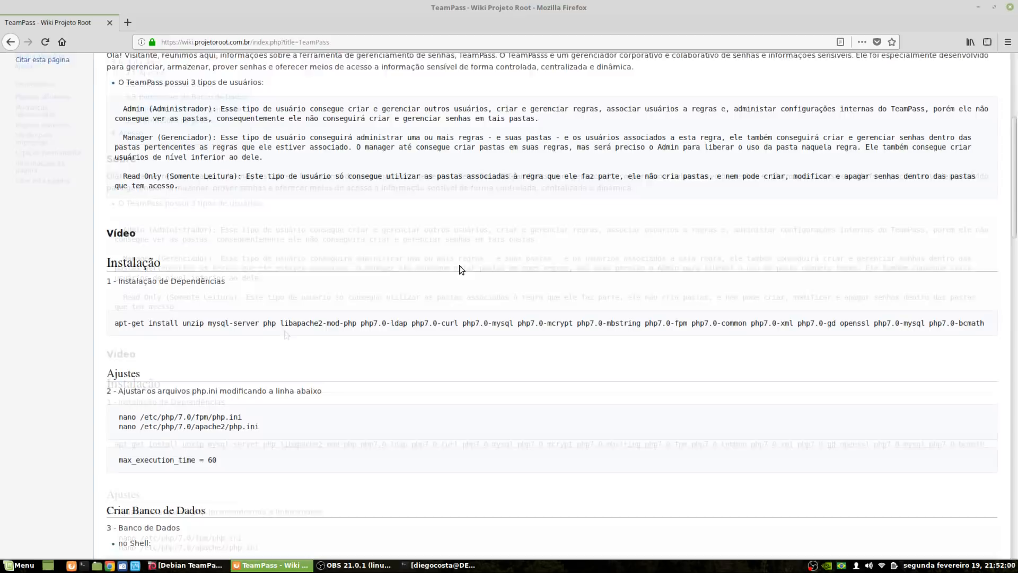
Select the full apt-get install command line in the TeamPass article, pointing out unzip
scroll(461, 265, down, 3)
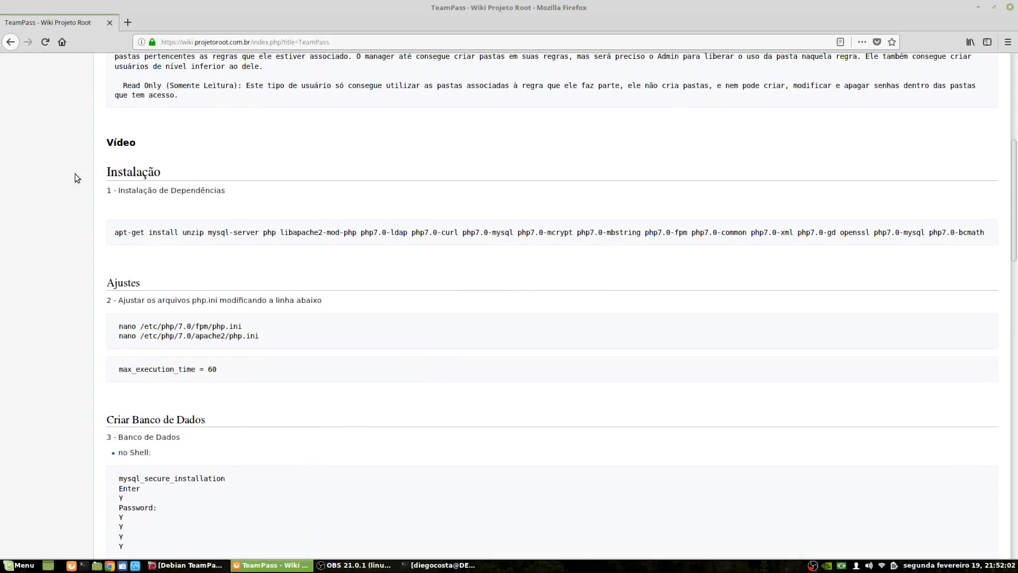
scroll(81, 226, down, 3)
scroll(81, 226, up, 4)
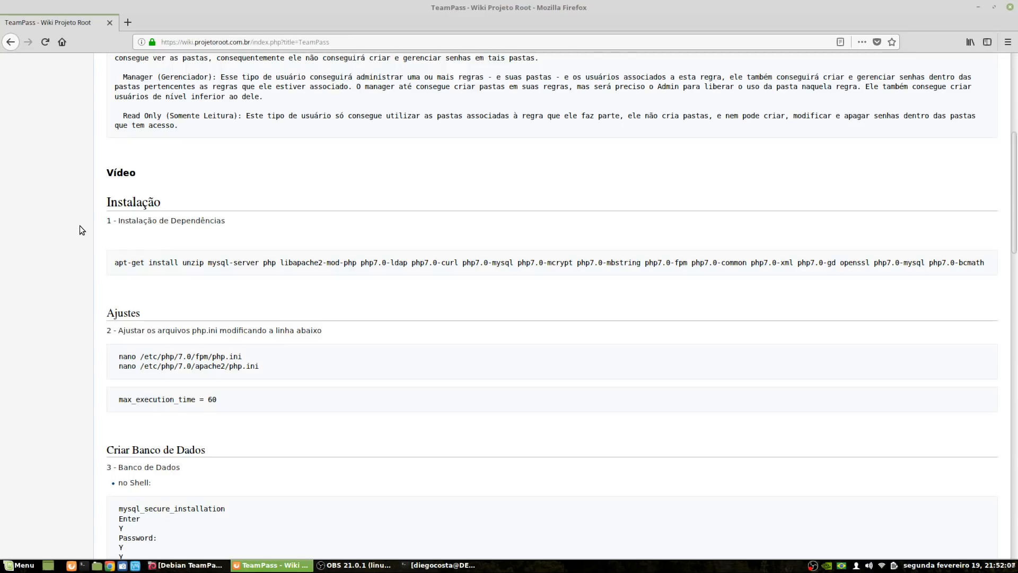
triple_click(285, 264)
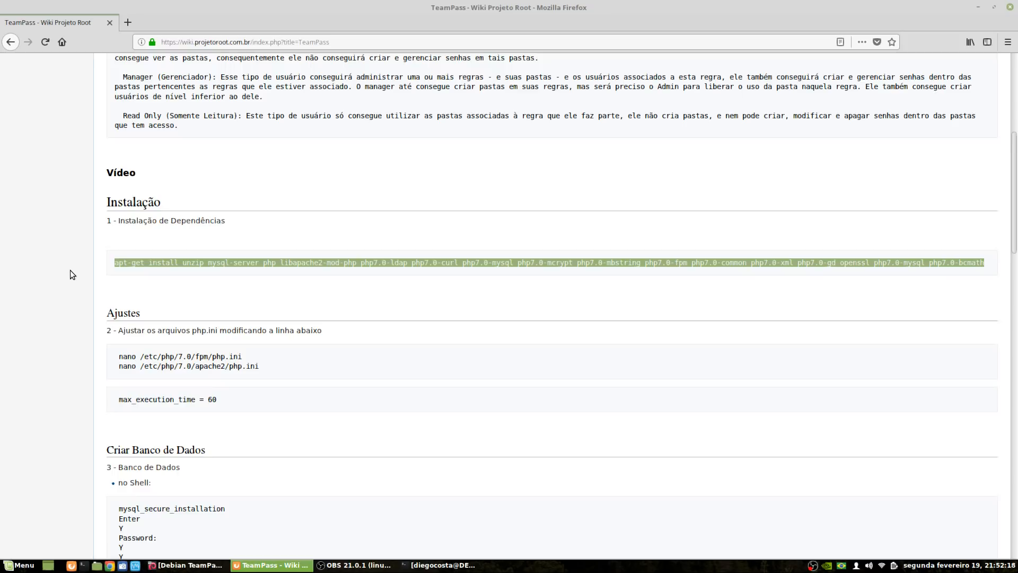
click(218, 262)
triple_click(219, 262)
triple_click(204, 262)
triple_click(203, 262)
click(203, 262)
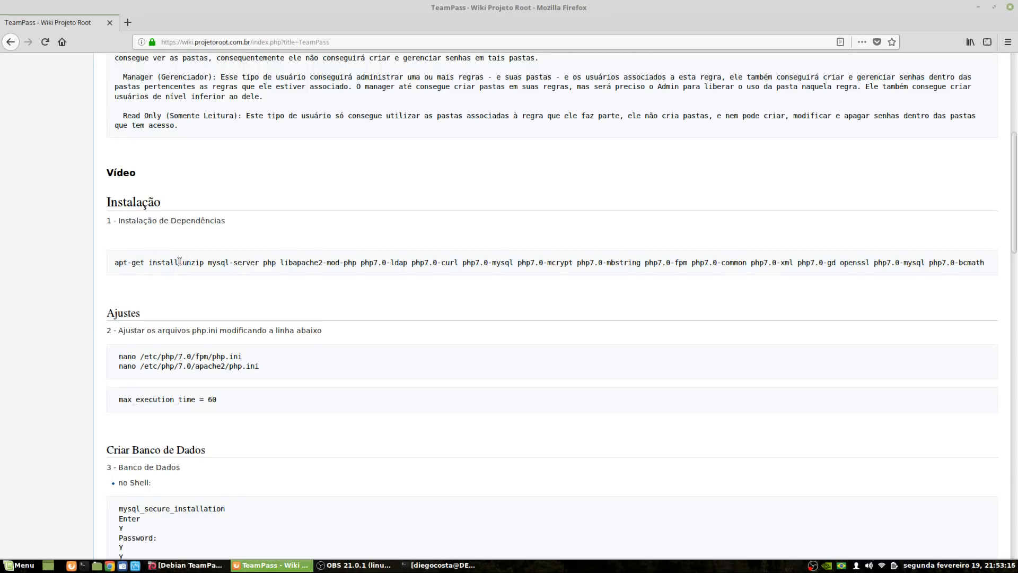
Highlight the packages from unzip to php7.0-mysql, then bring the local terminal forward
drag(181, 262, 511, 264)
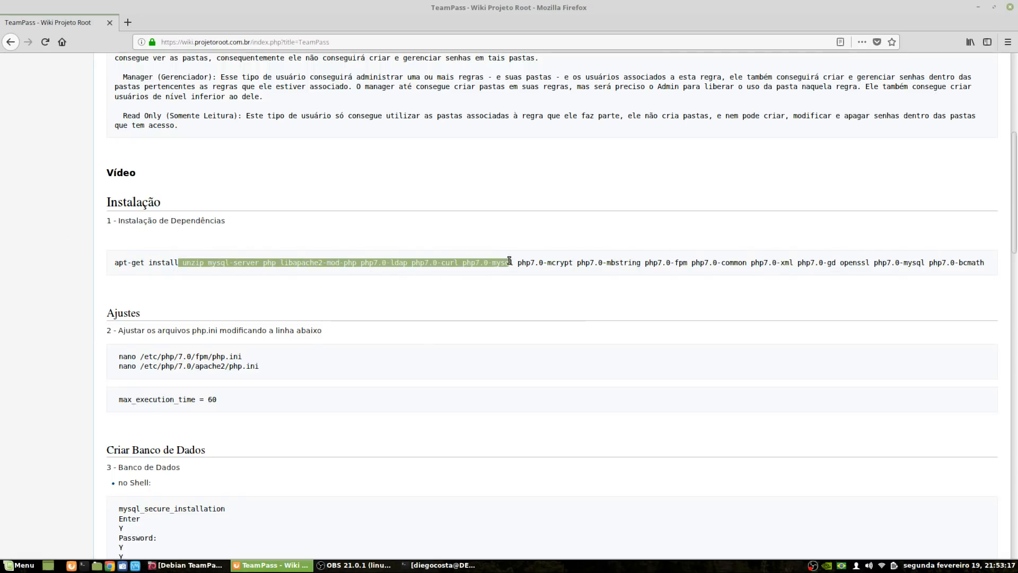
click(423, 283)
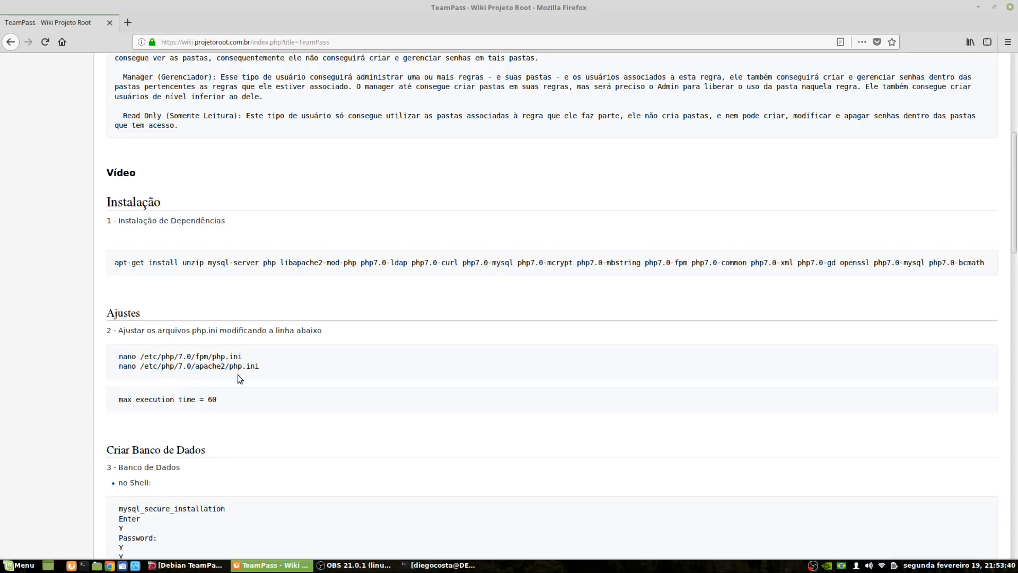
click(443, 565)
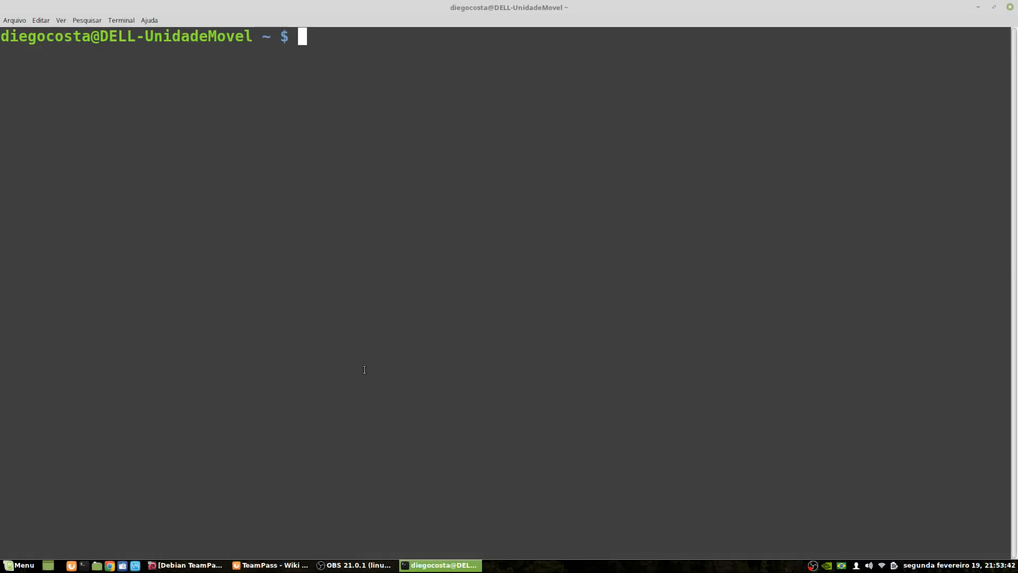
Log into the Debian VM console as root and run ip a to find its address
click(365, 565)
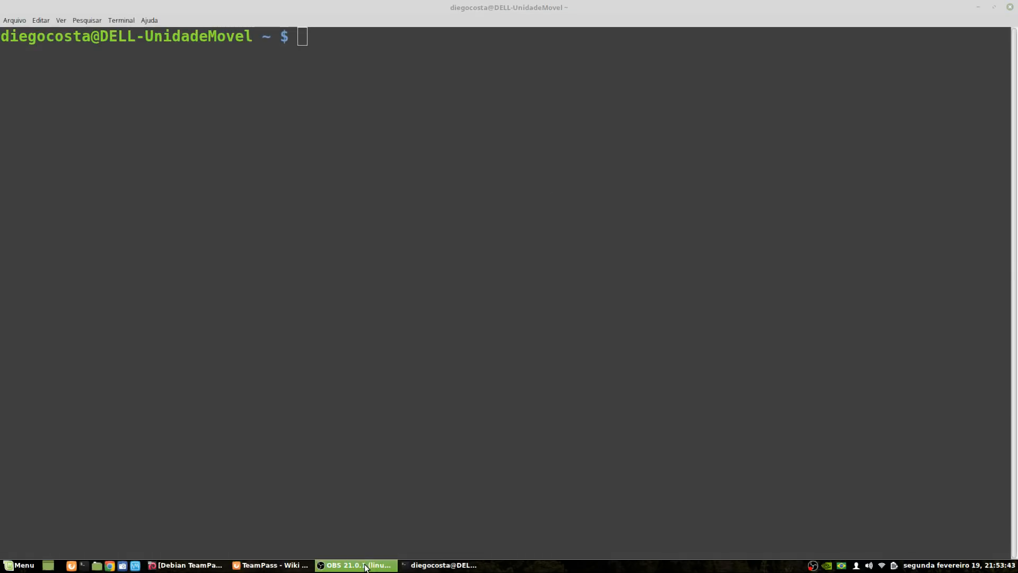
click(212, 565)
key(Return)
text(root)
key(Return)
key(Return)
text(ip a)
key(Return)
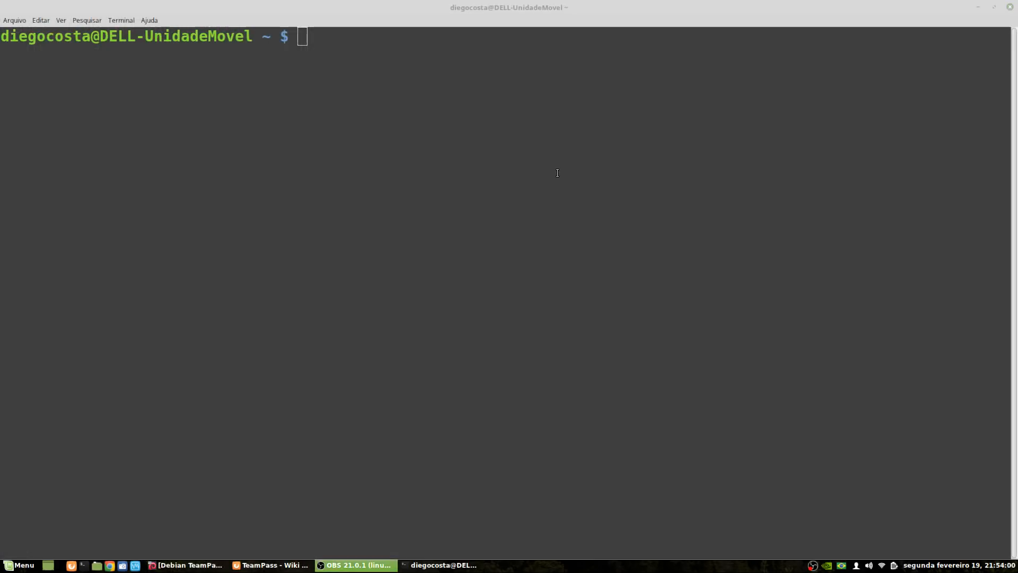
click(557, 170)
text(ssh root@192)
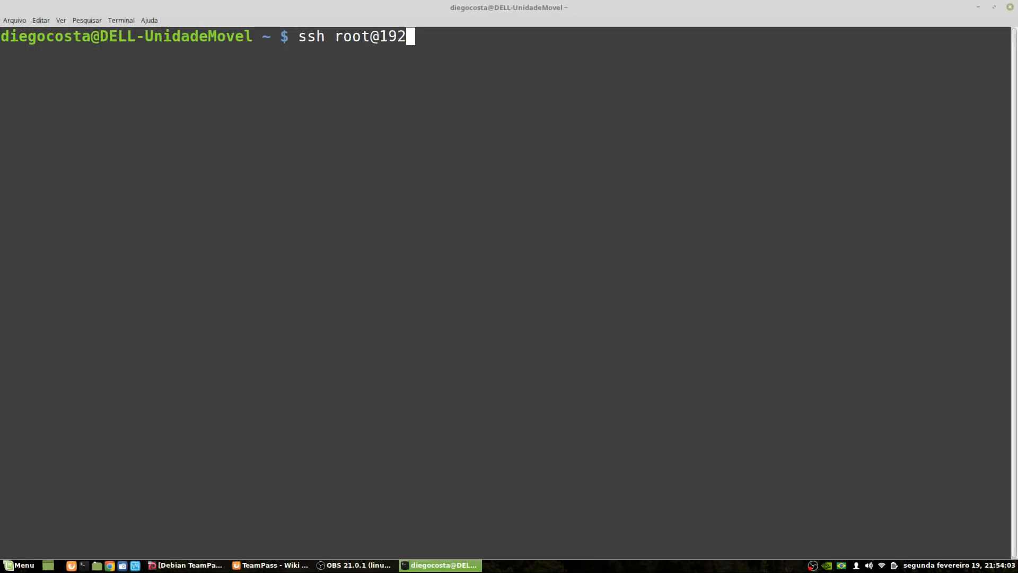
text(.168.0.26)
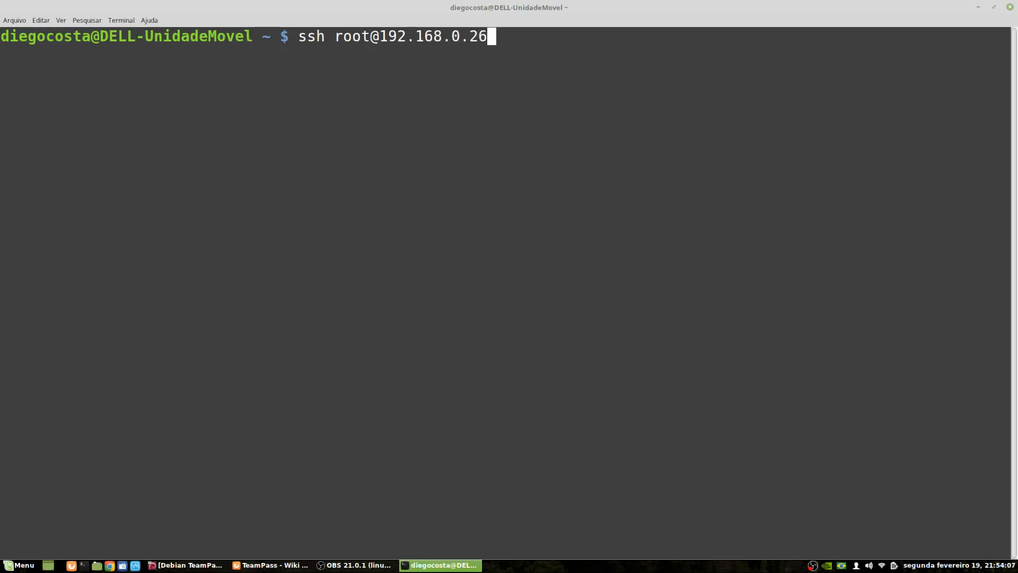
key(Return)
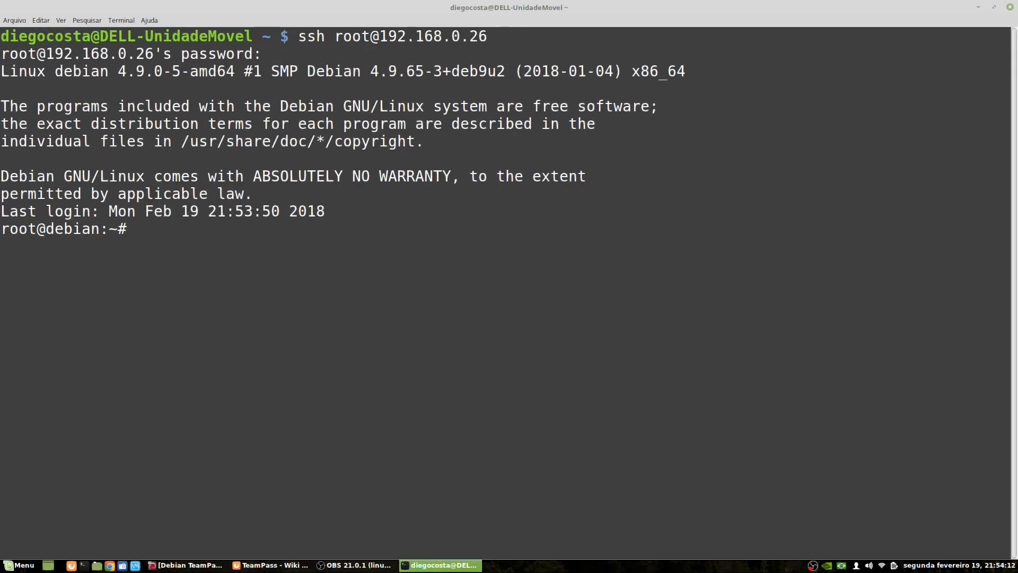
Run ip a over SSH, then copy the apt-get dependency command from the wiki page
text(ip a)
key(Return)
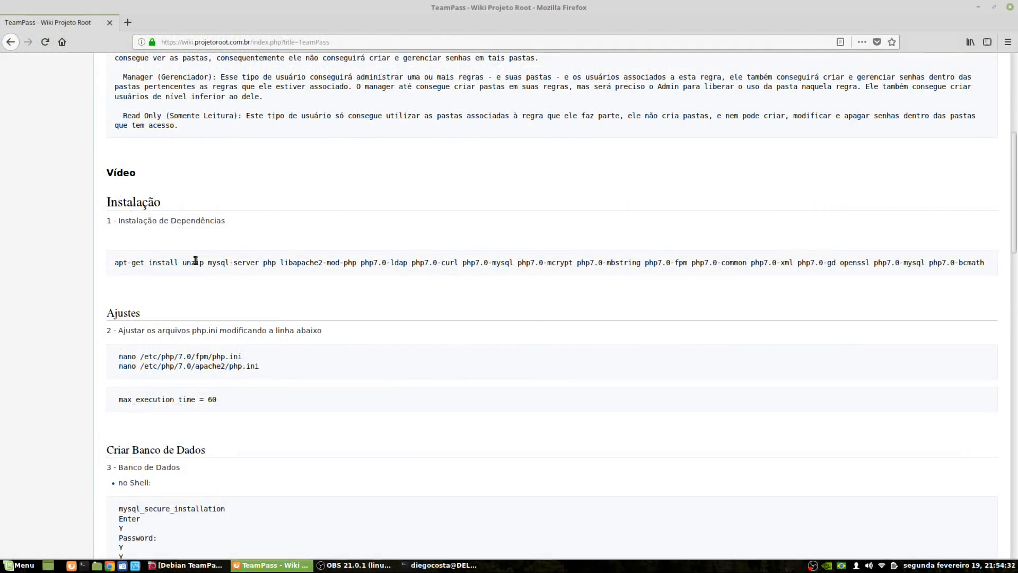
triple_click(196, 261)
right_click(213, 259)
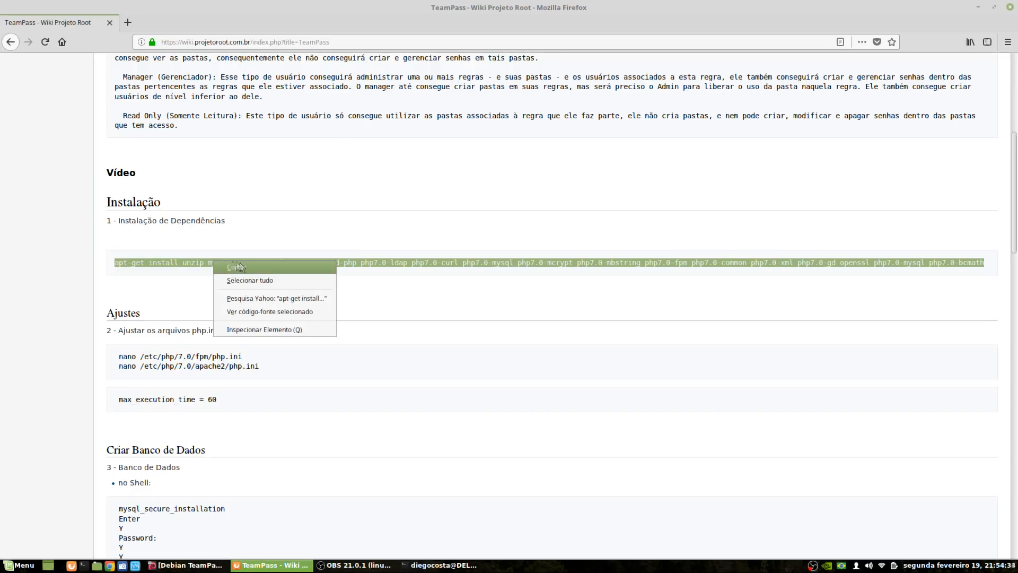
click(244, 264)
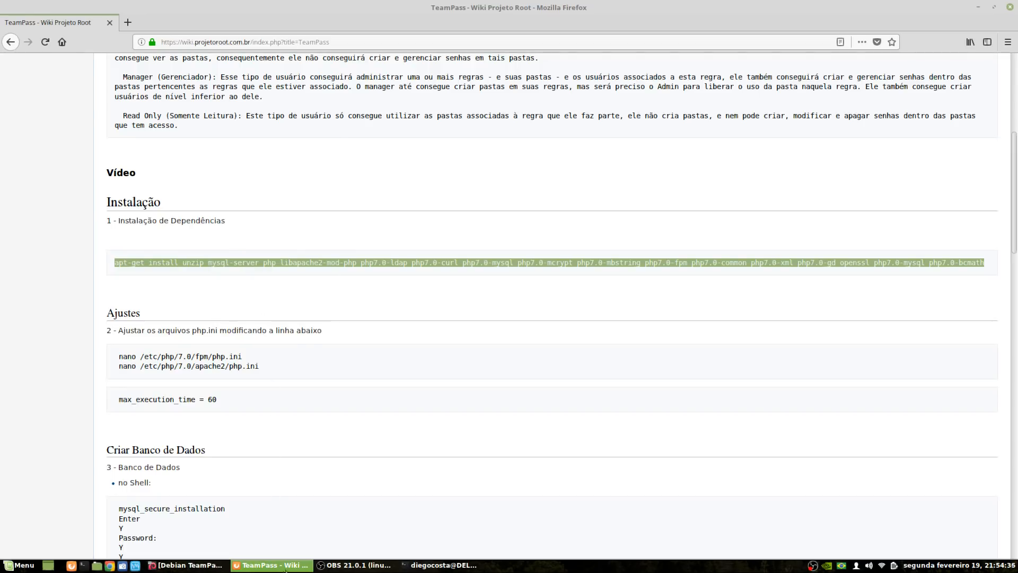
click(436, 571)
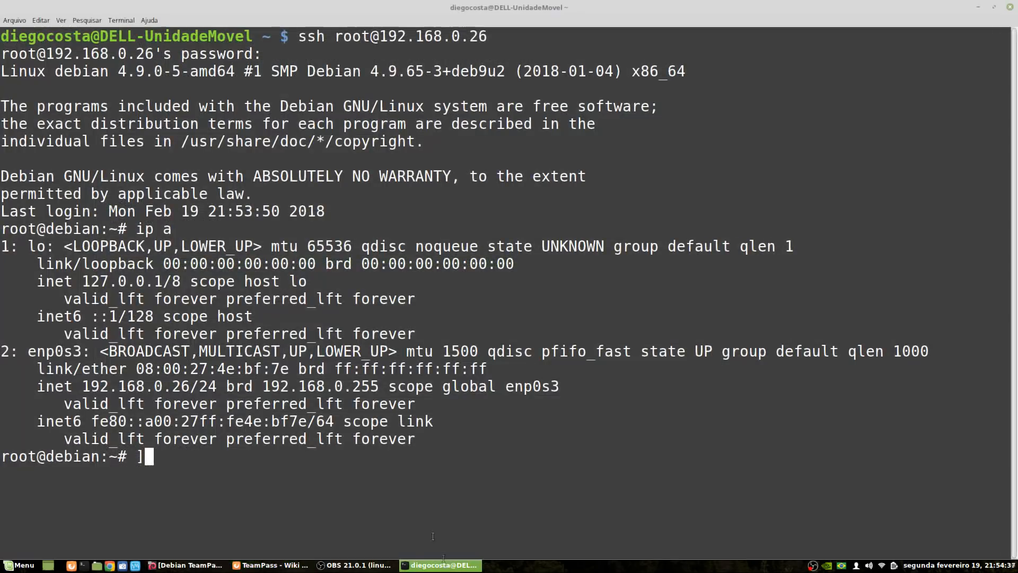
Paste the apt-get dependency command, delete the stray bracket, run it, and confirm with 's'
right_click(558, 304)
click(583, 367)
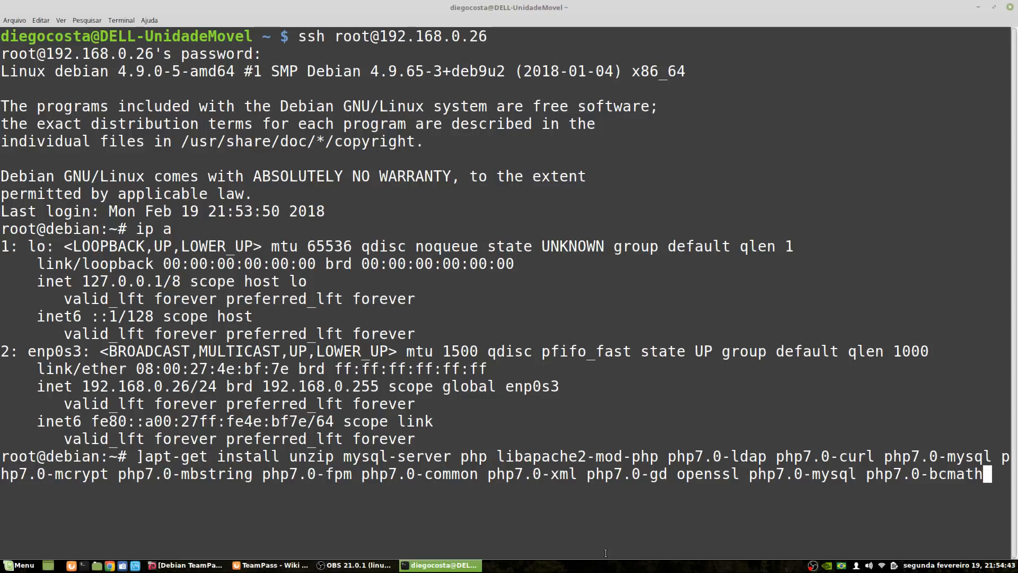
key(Home)
key(Delete)
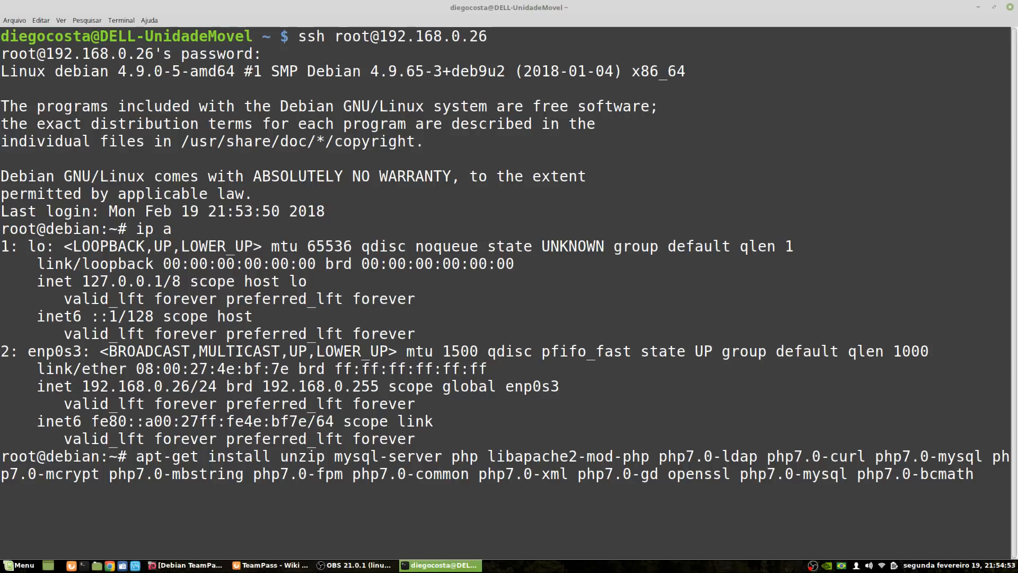
key(Return)
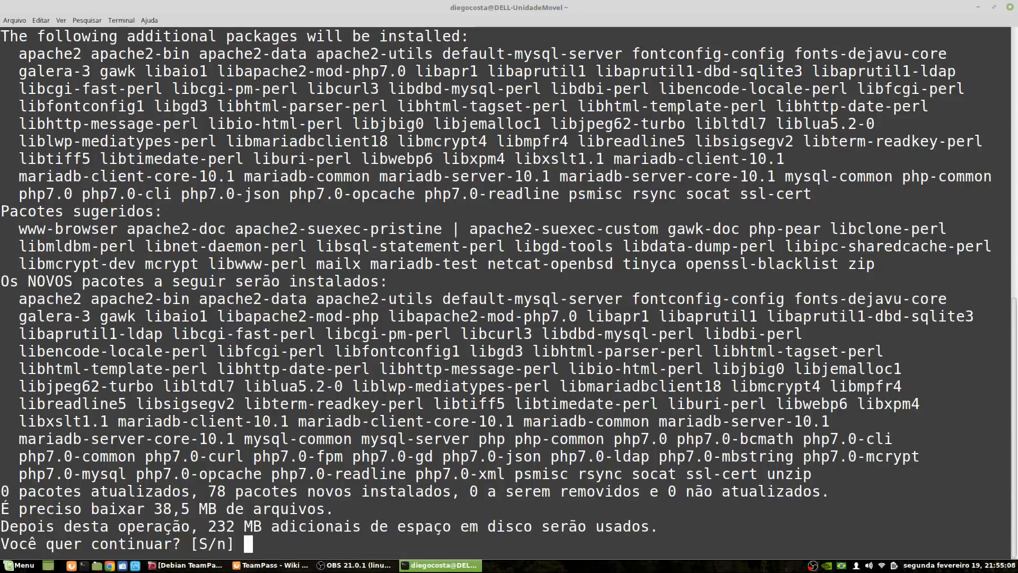
text(s)
key(Return)
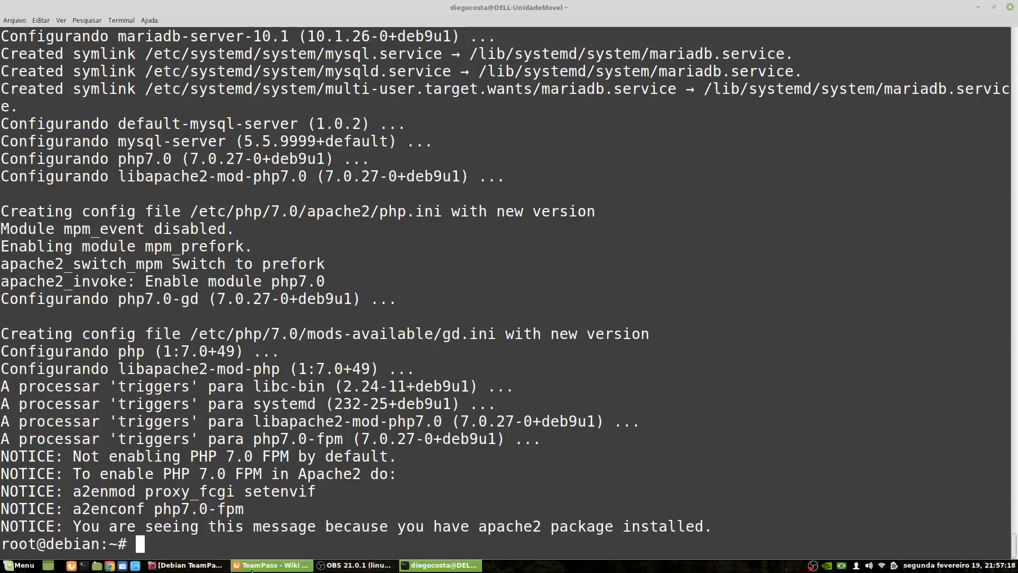
click(253, 567)
Highlight php.ini and the max_execution_time setting in the wiki's Ajustes instructions
click(120, 332)
drag(192, 332, 335, 333)
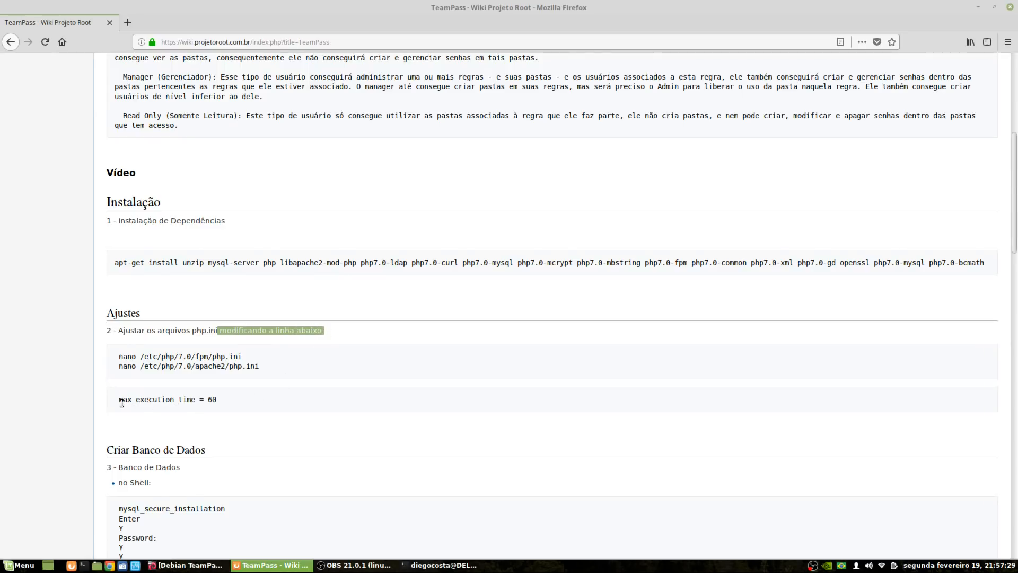
drag(119, 399, 135, 400)
click(167, 399)
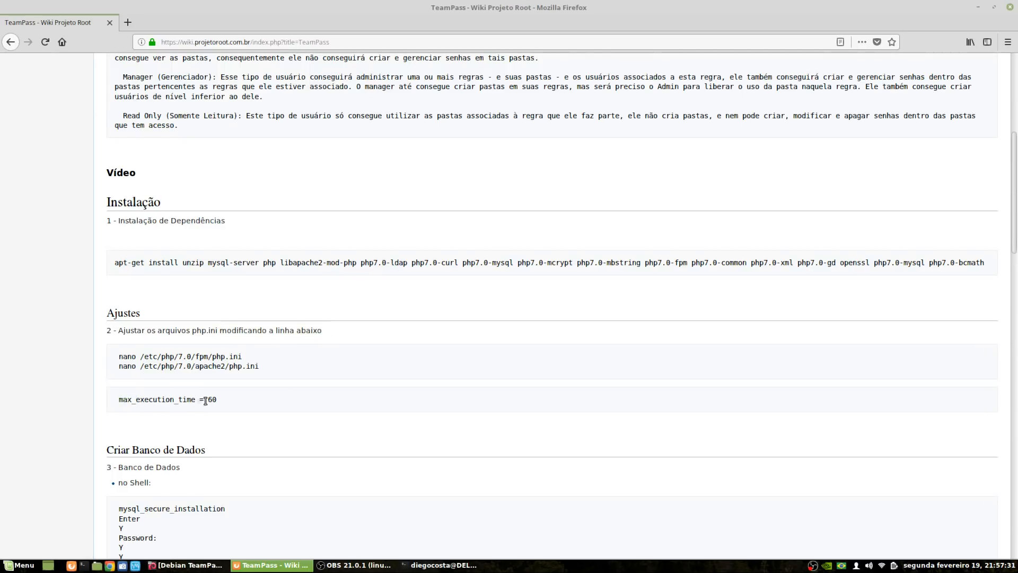
Copy the 'nano /etc/php/7.0/fpm/php.ini' command and select the apache2 php.ini line
double_click(151, 357)
triple_click(161, 356)
right_click(161, 356)
click(186, 365)
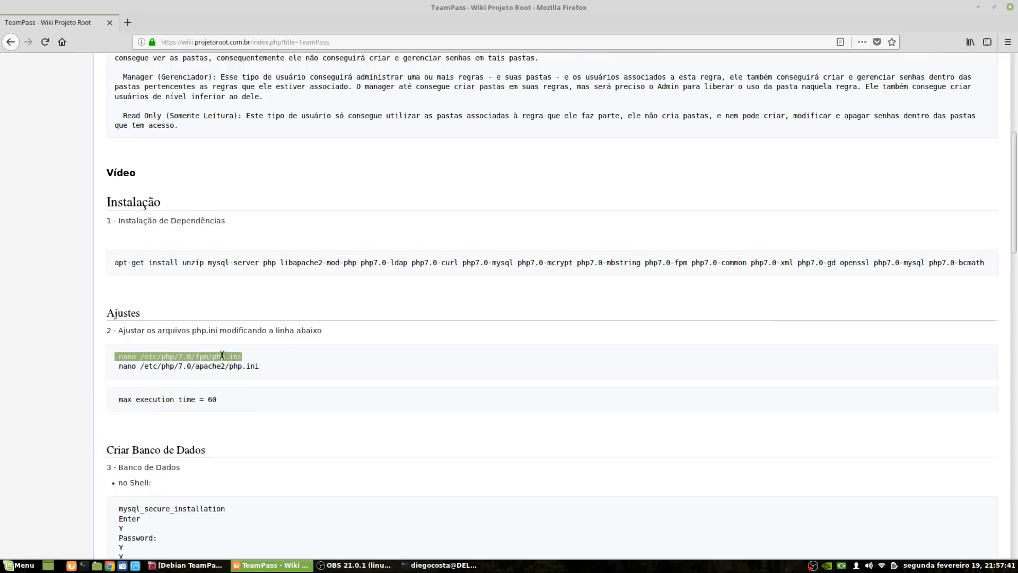
triple_click(205, 367)
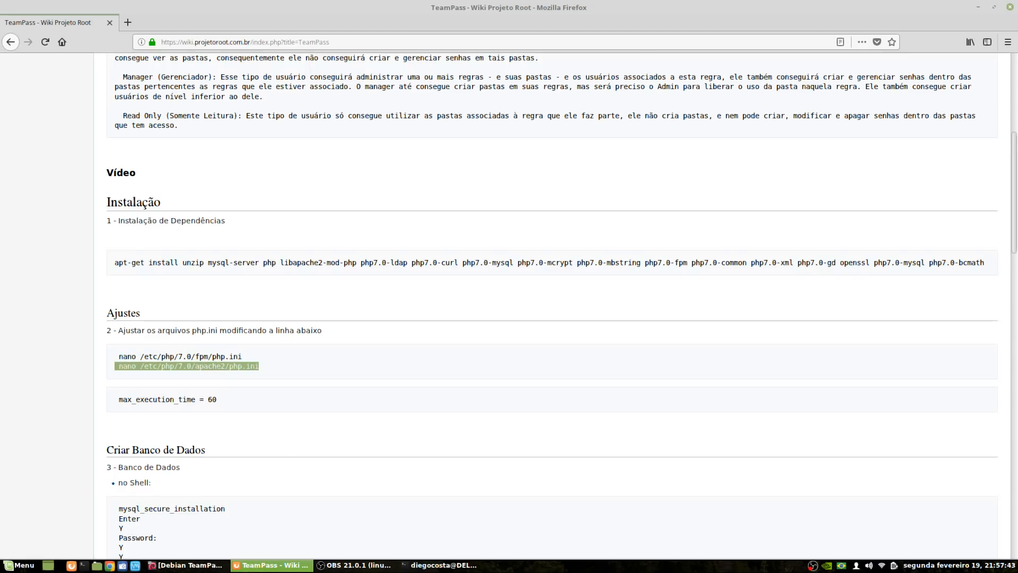
click(440, 564)
Change max_execution_time from 30 to 60 in the FPM php.ini with nano and save it
key(ctrl+shift+v)
key(Return)
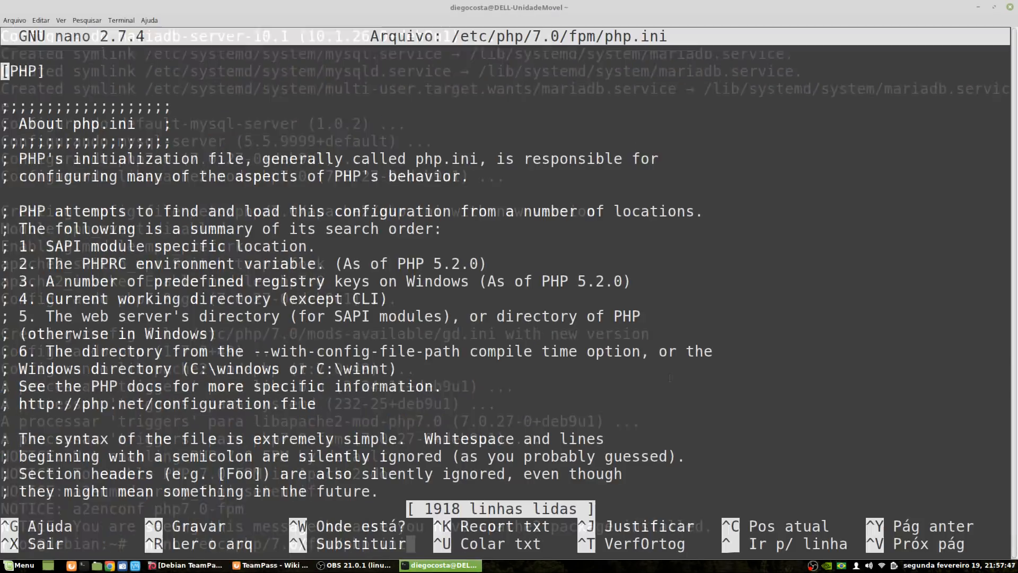
key(ctrl+w)
text(max_exec)
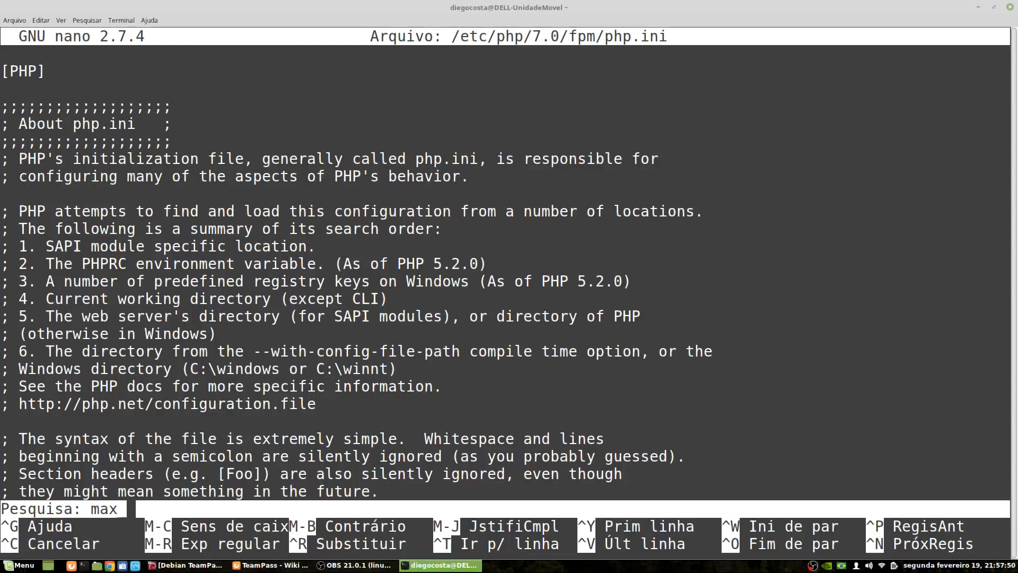
key(Return)
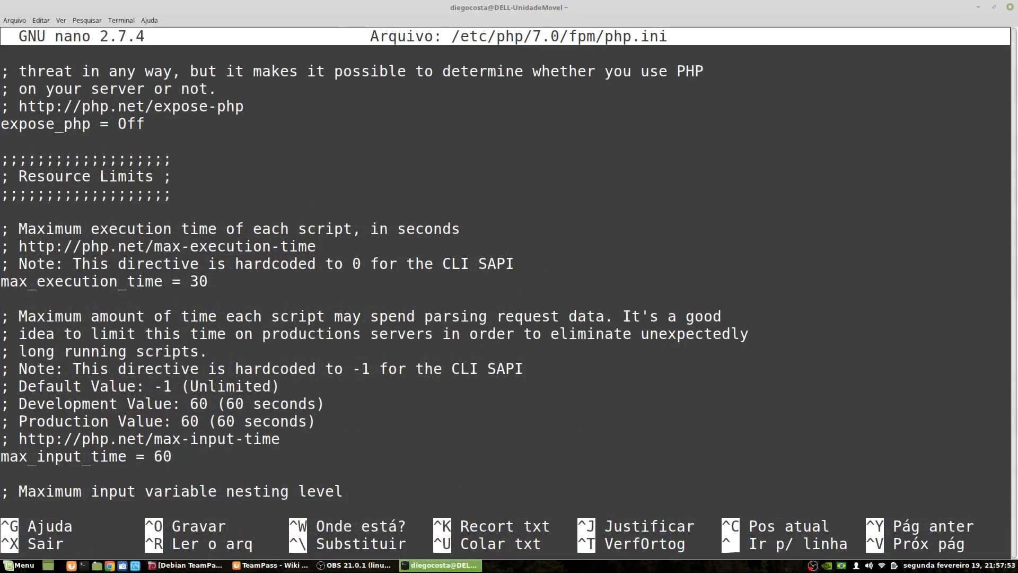
key(Down)
key(Left)
key(BackSpace)
key(BackSpace)
text(60)
key(ctrl+x)
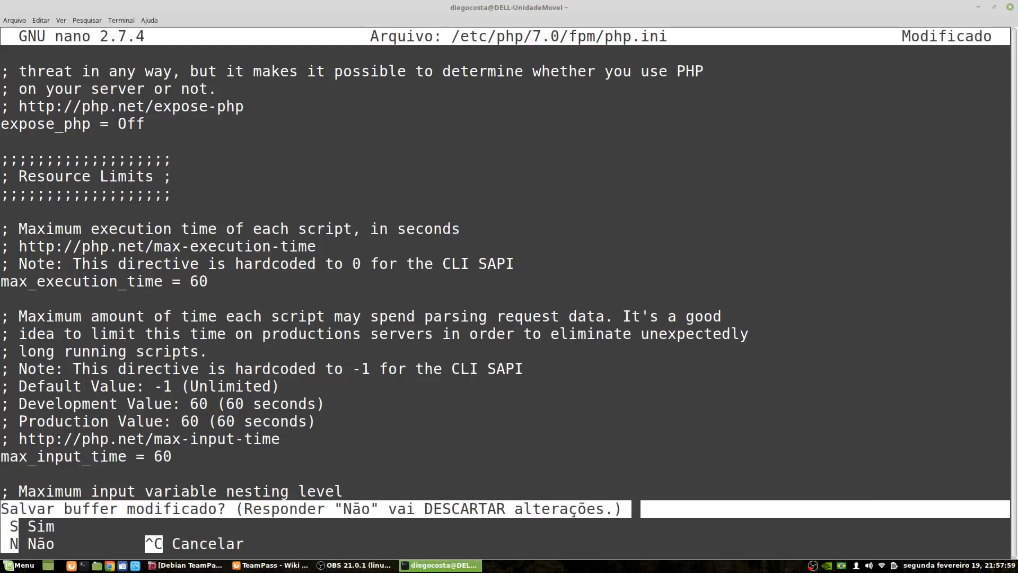
key(s)
key(Return)
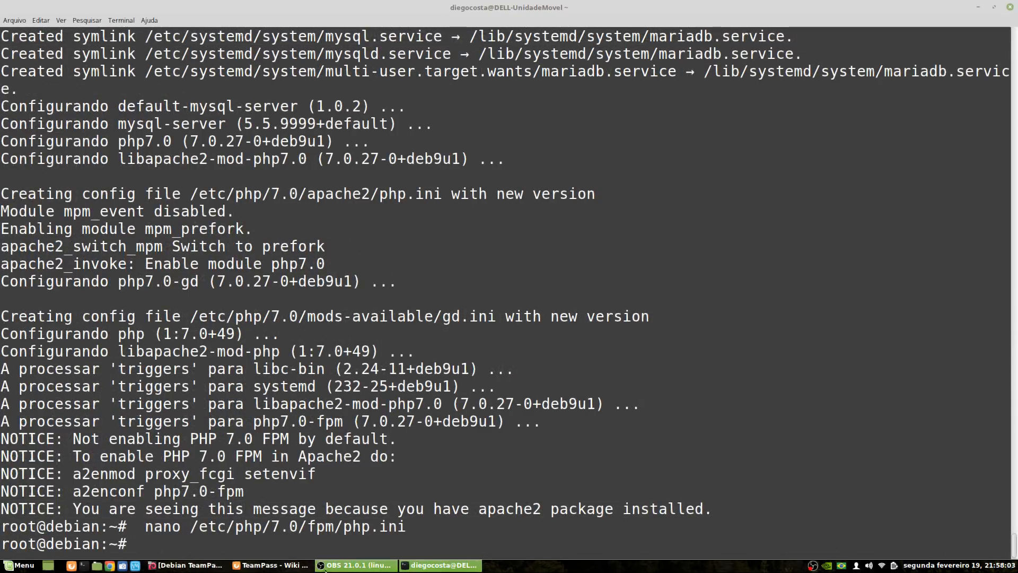
Copy the wiki's nano command for /etc/php/7.0/apache2/php.ini and open that file in the terminal
click(271, 564)
right_click(203, 367)
click(218, 373)
key(alt+Tab)
right_click(757, 305)
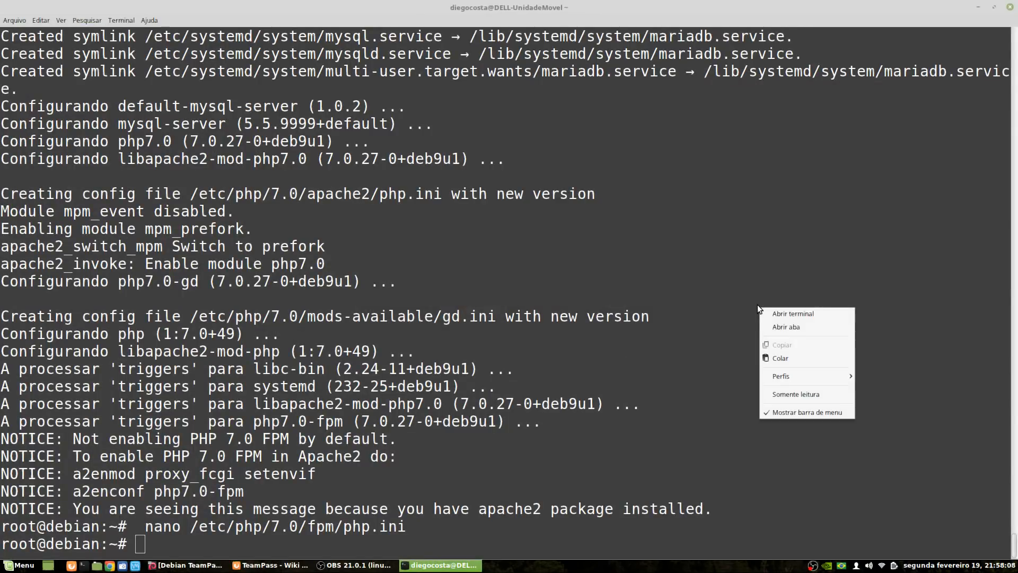
click(777, 357)
key(Return)
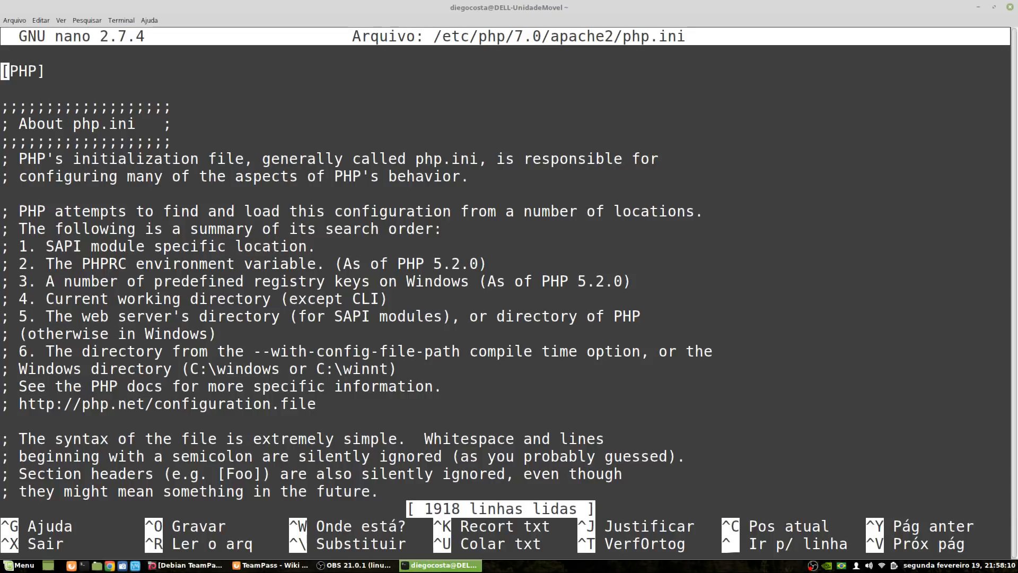
Find max_execution_time in the apache2 php.ini, replace 30 with 60, and save
key(ctrl+w)
text(max execu)
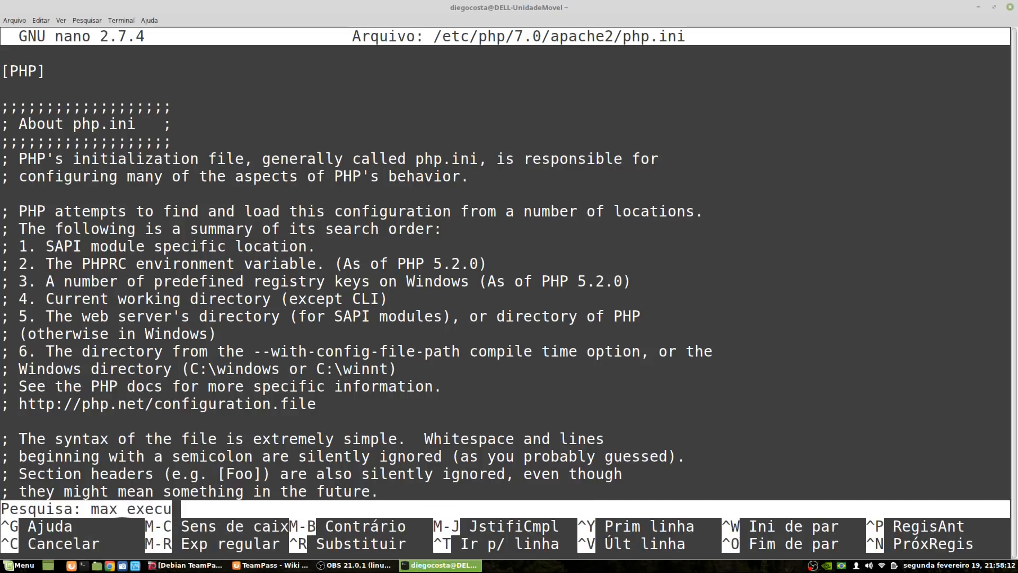
key(Return)
key(Down)
key(Left)
key(BackSpace)
key(BackSpace)
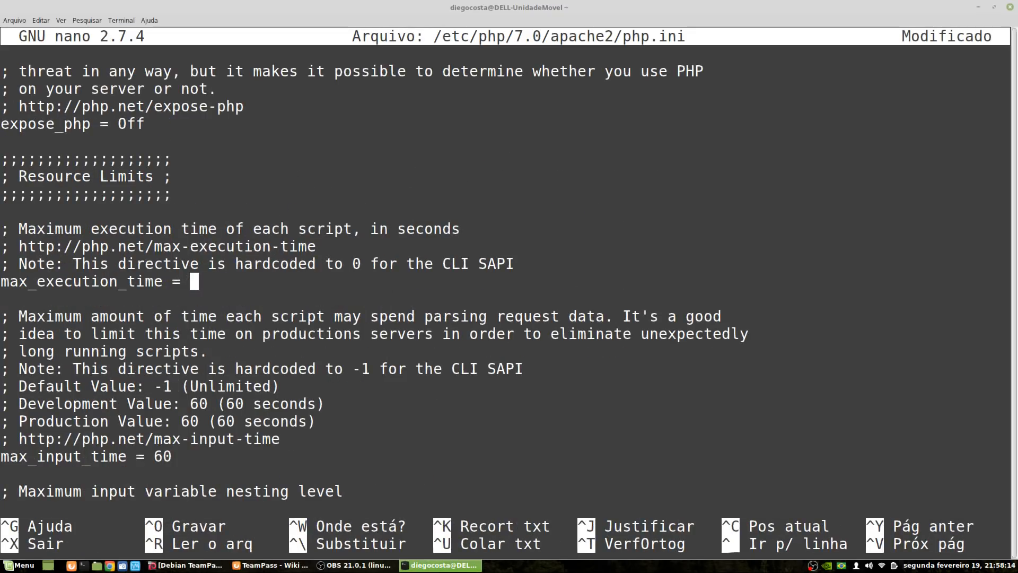
text(60)
key(ctrl+x)
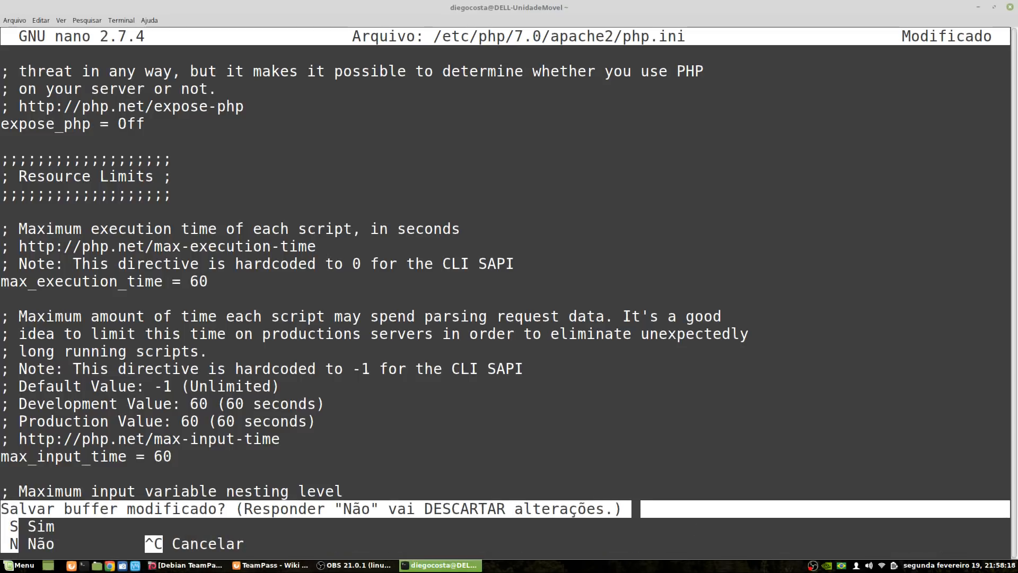
key(s)
key(Return)
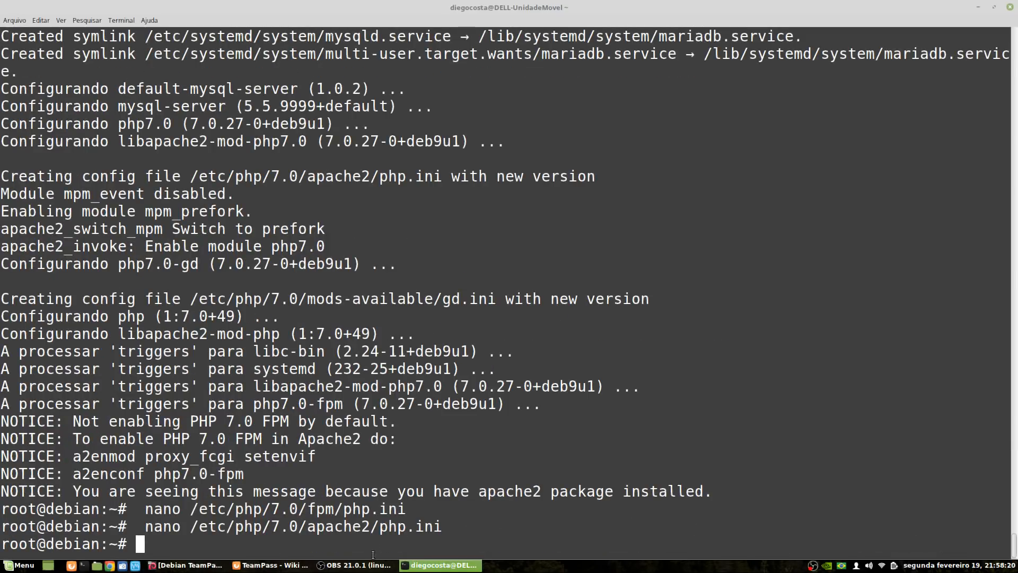
Copy the mysql_secure_installation command from the wiki's Criar Banco de Dados section
click(271, 565)
scroll(345, 445, down, 4)
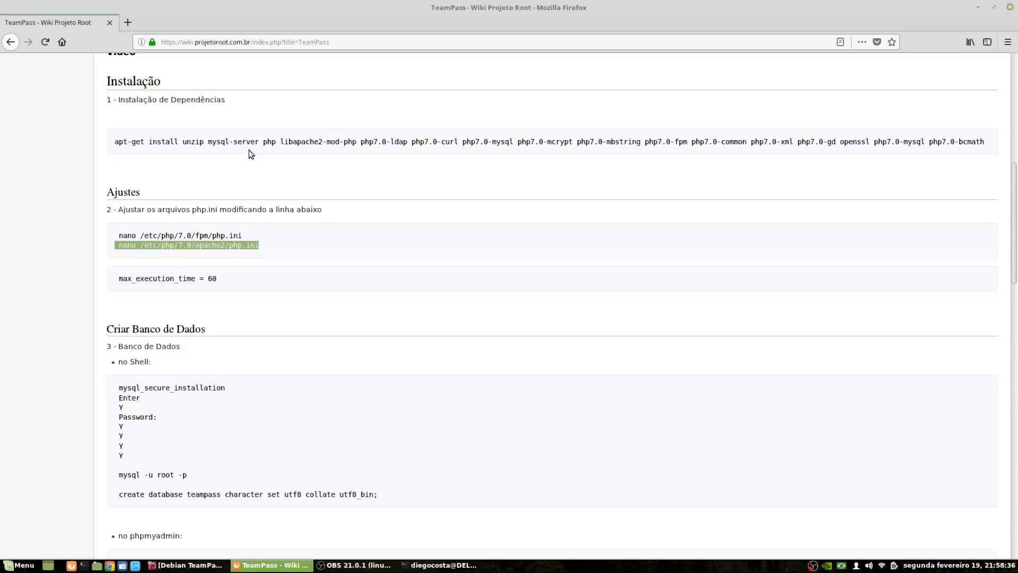
click(122, 144)
drag(116, 144, 258, 142)
click(233, 152)
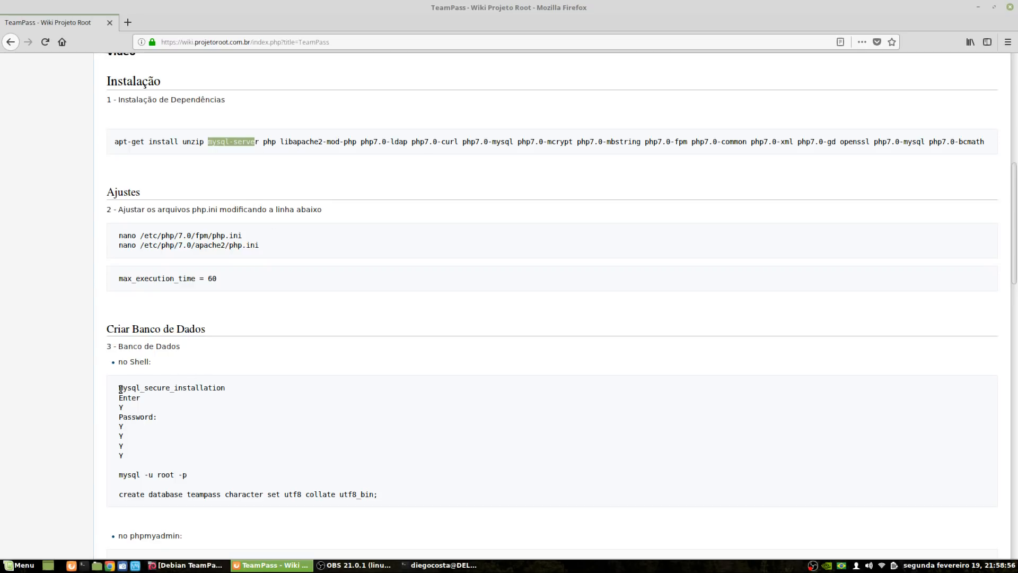
drag(121, 390, 225, 387)
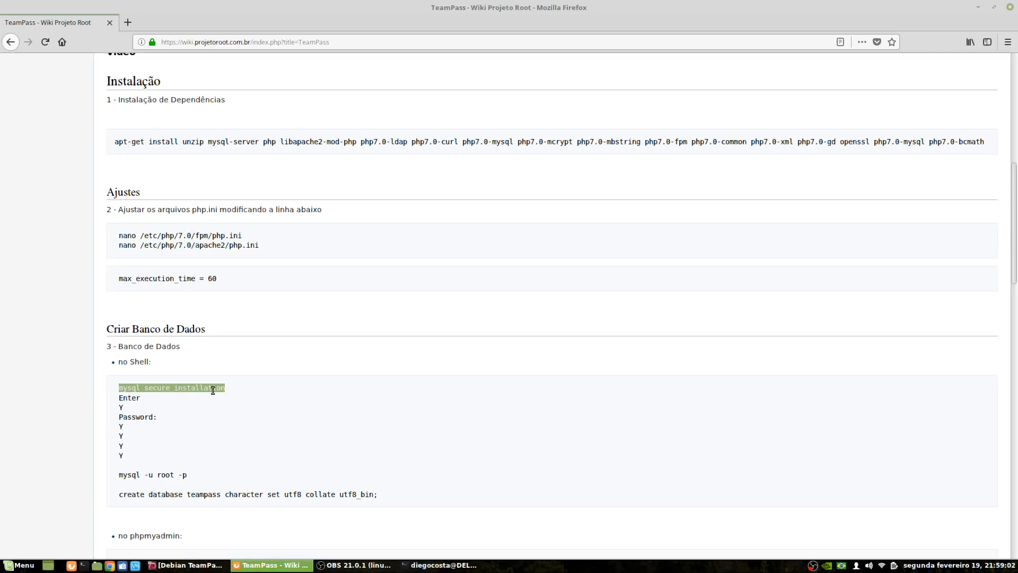
right_click(213, 390)
click(220, 395)
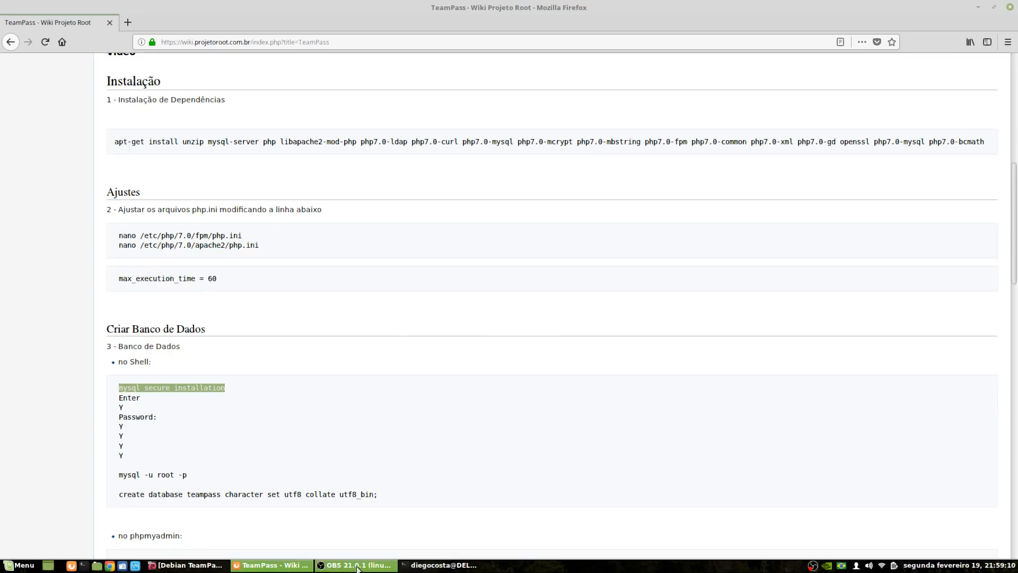
click(440, 564)
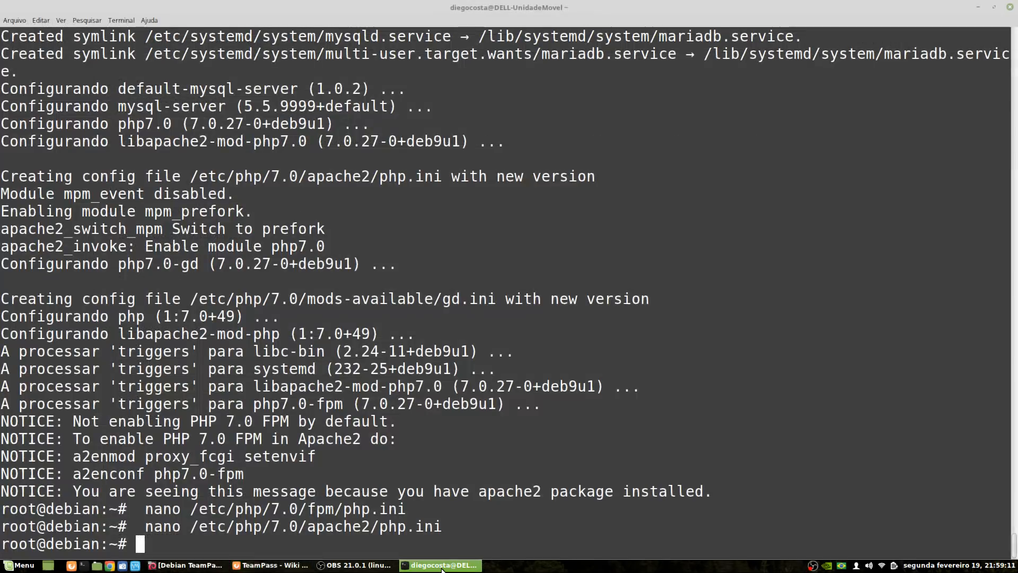
Run mysql_secure_installation, leave the current password blank, answer Y, and enter a new root password twice
right_click(635, 225)
click(645, 282)
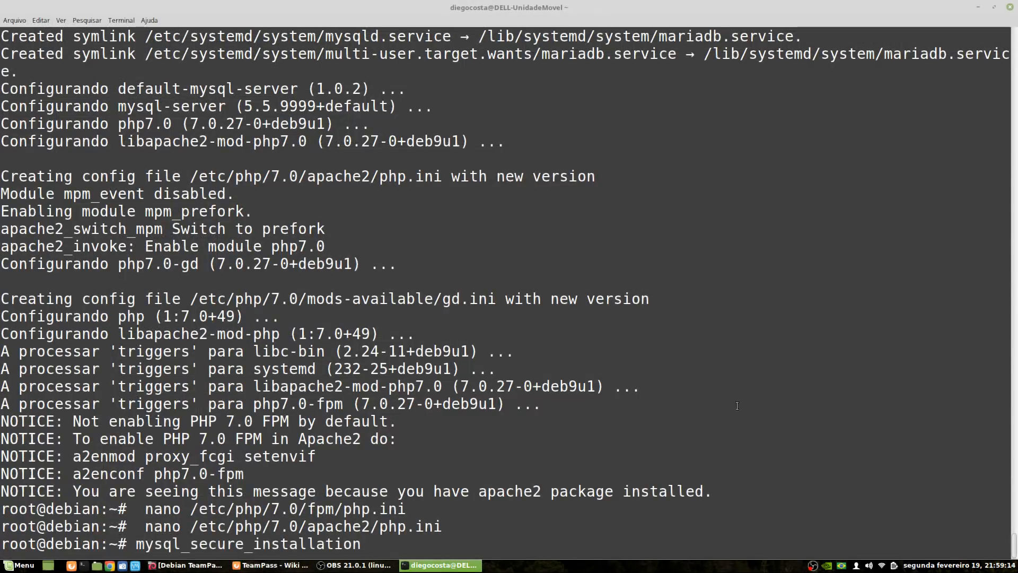
key(Return)
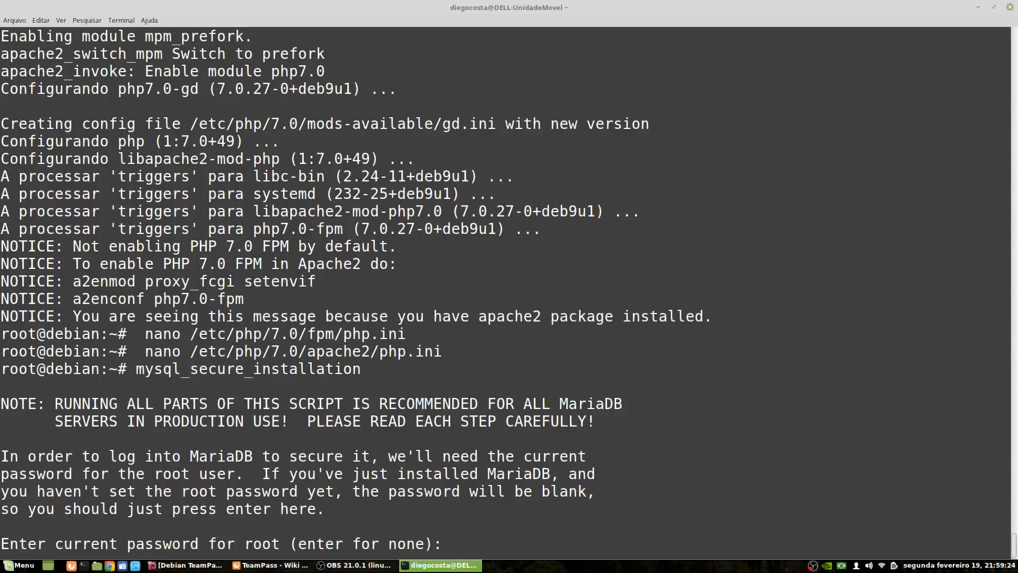
key(Return)
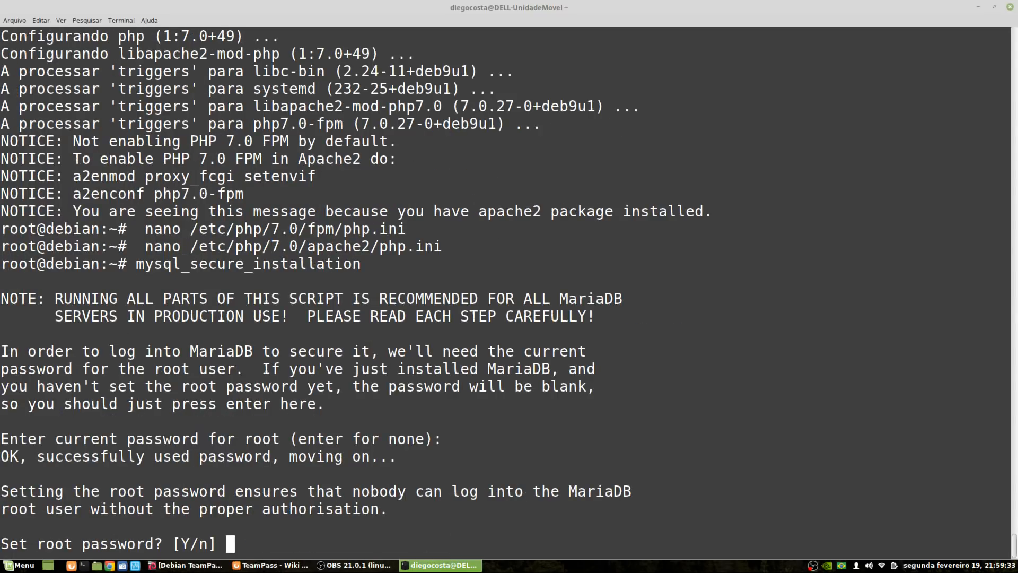
text(Y)
key(Return)
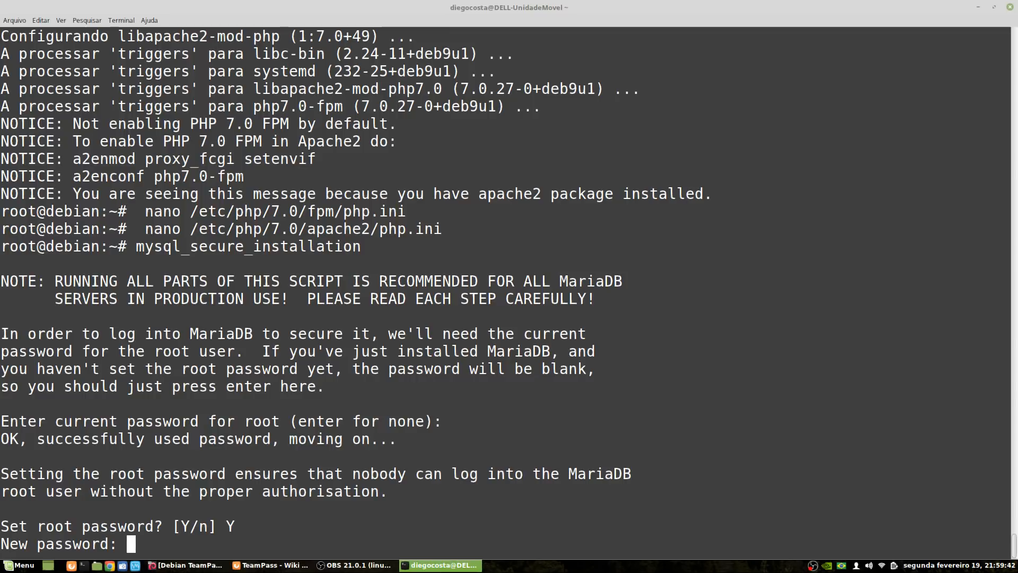
key(Return)
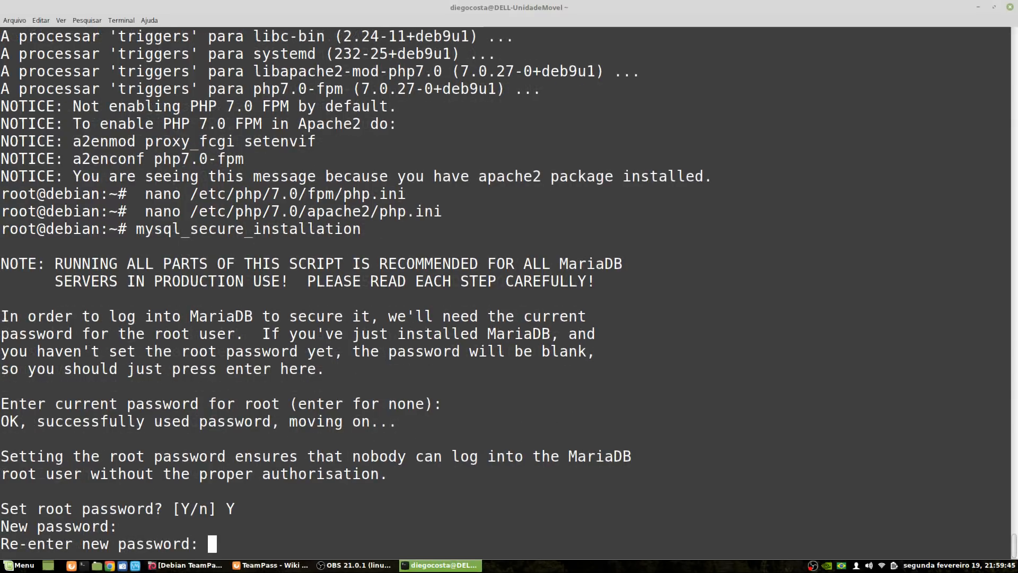
key(Return)
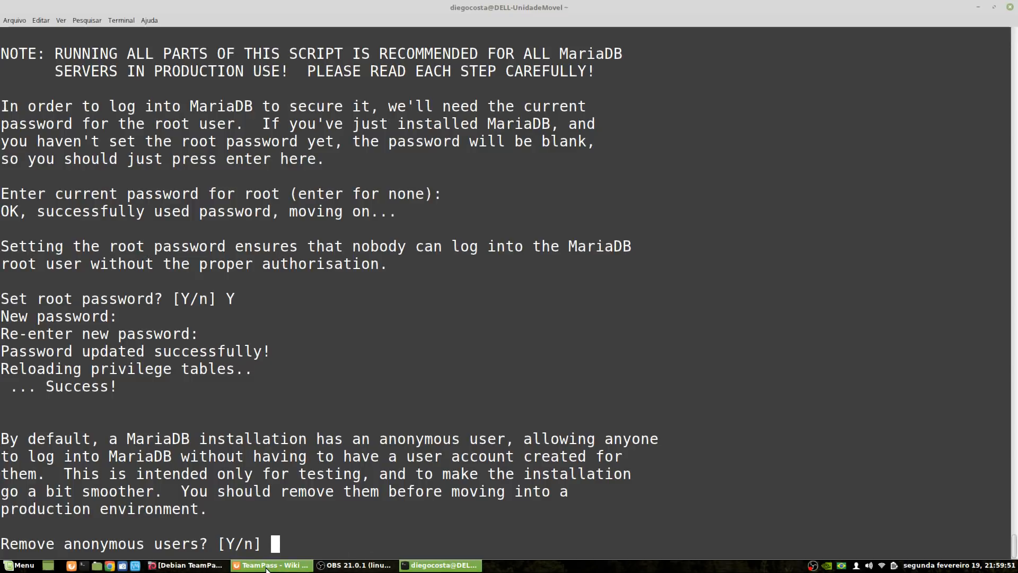
Review the wiki's list of Y answers for the remaining mysql_secure_installation prompts
click(305, 565)
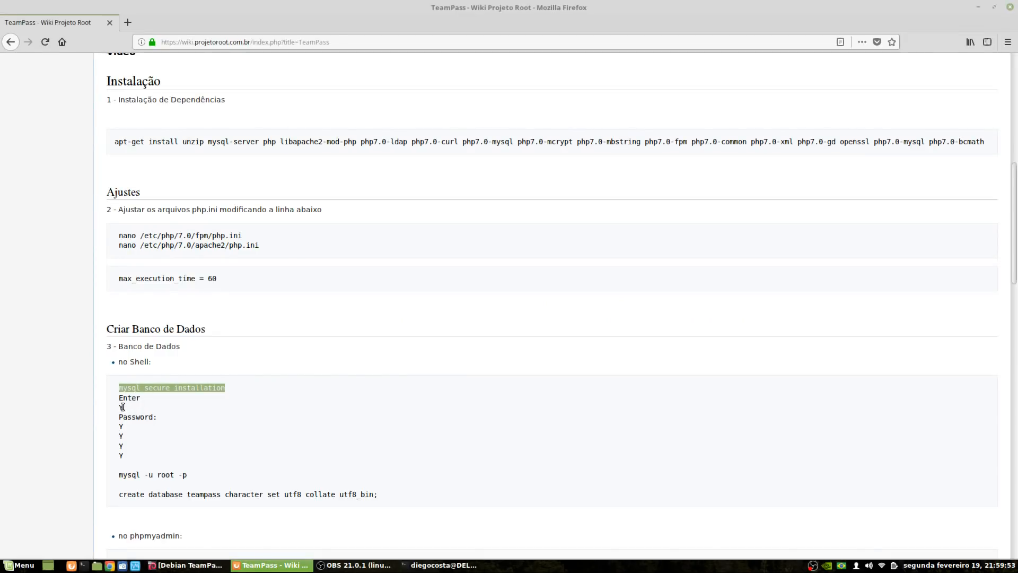
click(122, 407)
double_click(122, 426)
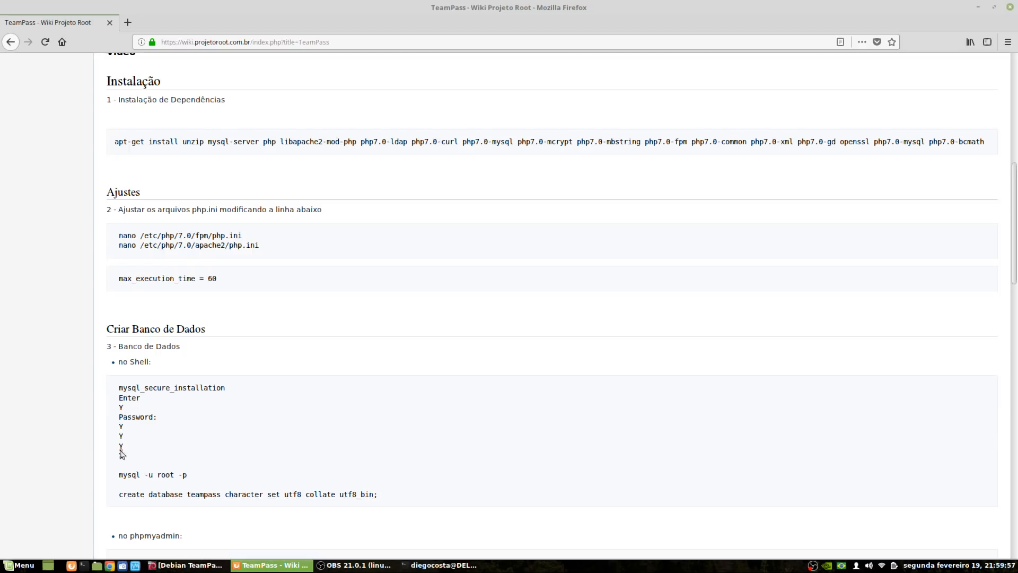
double_click(122, 456)
double_click(123, 417)
double_click(122, 427)
double_click(122, 436)
double_click(121, 445)
click(435, 564)
Answer Y to remove anonymous users, disallow remote root login, drop the test database, and reload privileges
text(Y)
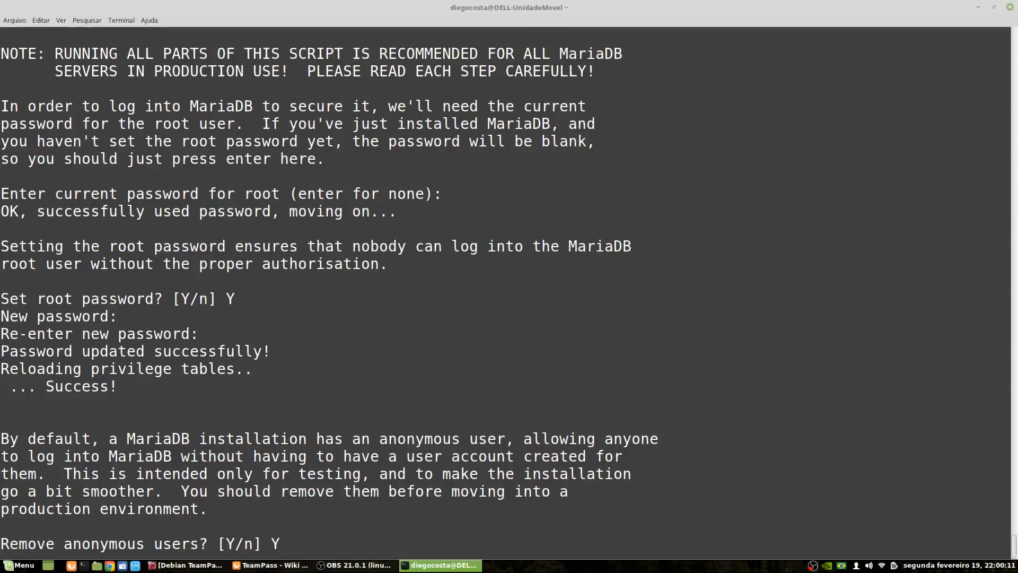
key(Return)
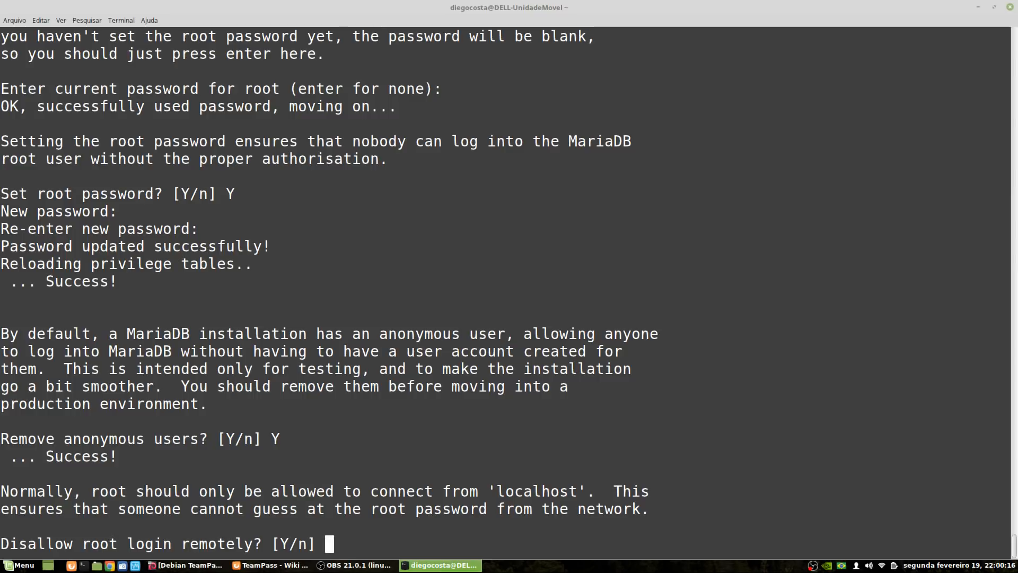
text(Y)
key(Return)
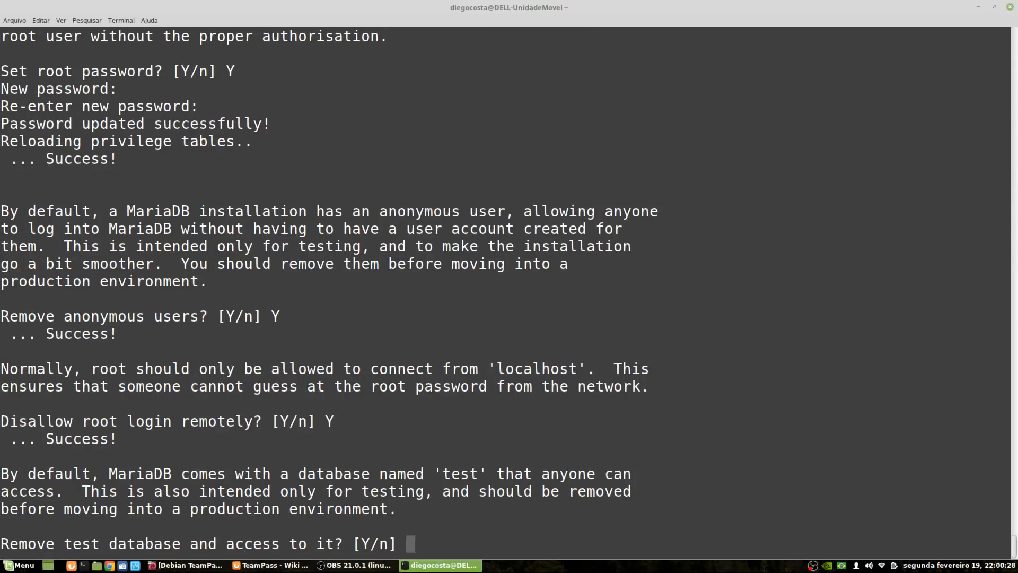
text(Y)
key(Return)
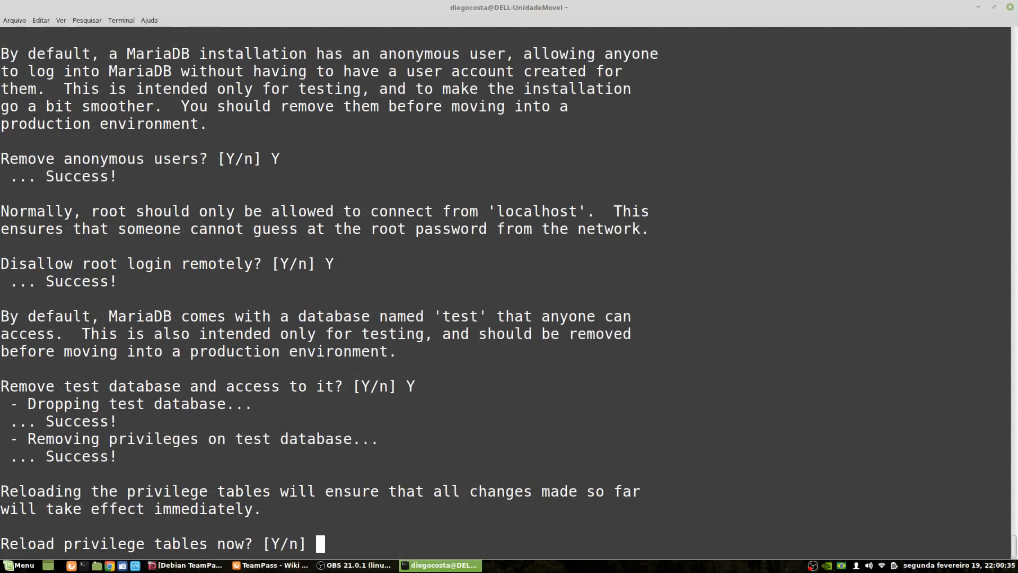
text(Y)
key(Return)
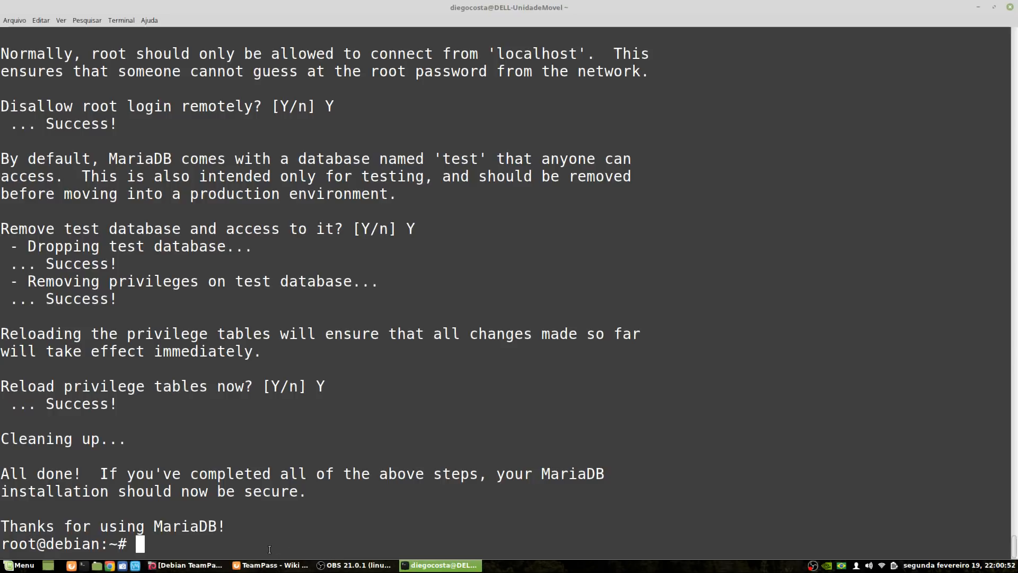
Copy the mysql -u root -p command from the TeamPass wiki
click(272, 565)
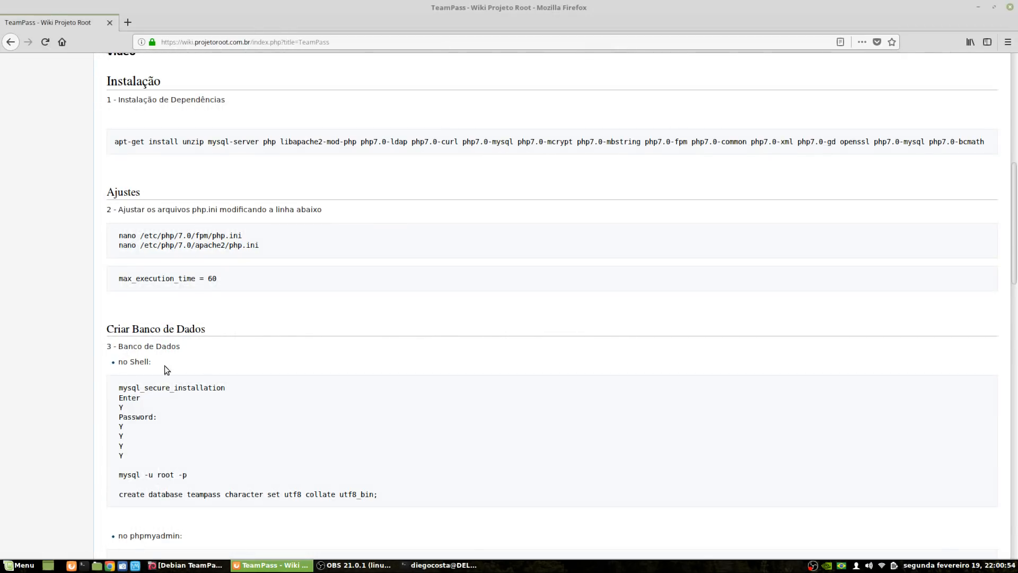
scroll(165, 359, down, 2)
drag(119, 415, 191, 414)
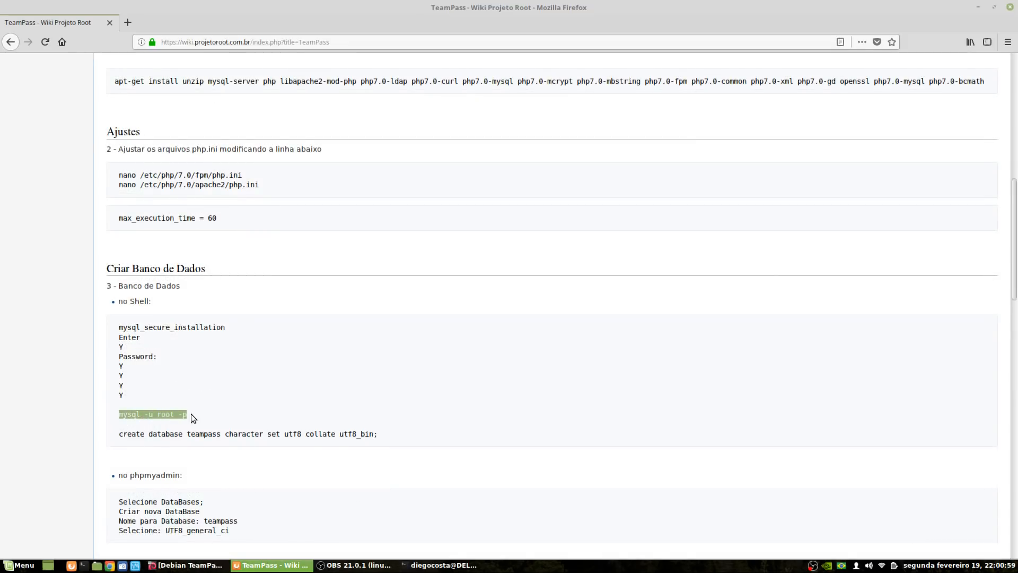
right_click(191, 415)
click(195, 419)
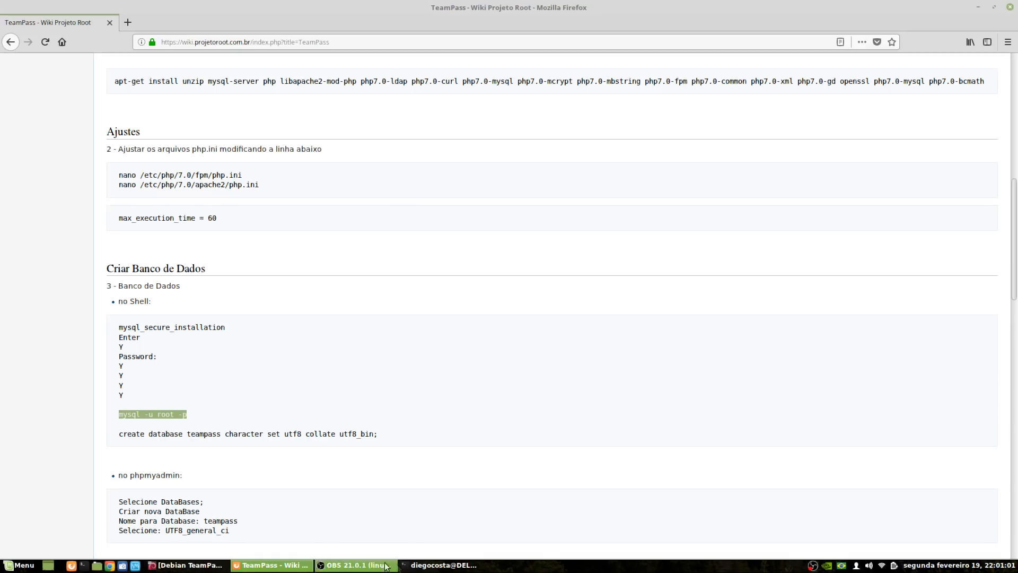
click(441, 565)
Log into the MariaDB monitor as root with mysql -u root -p and the root password
right_click(428, 383)
click(470, 437)
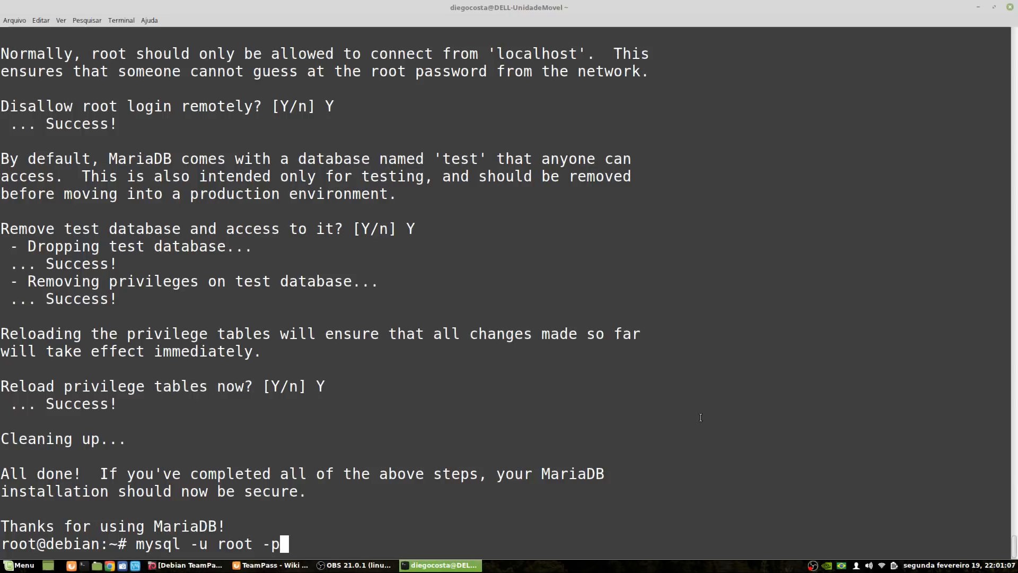
key(Return)
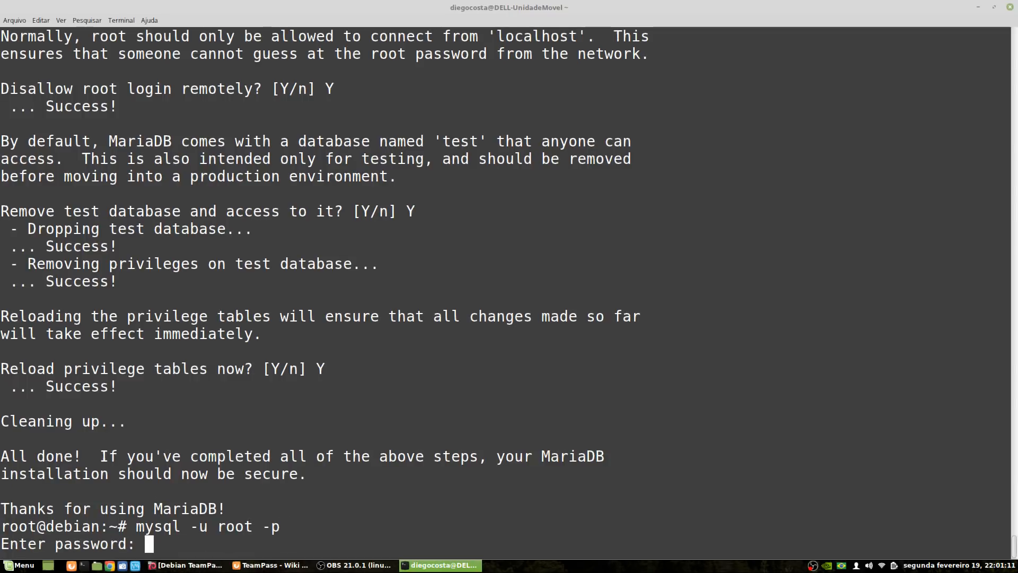
key(Return)
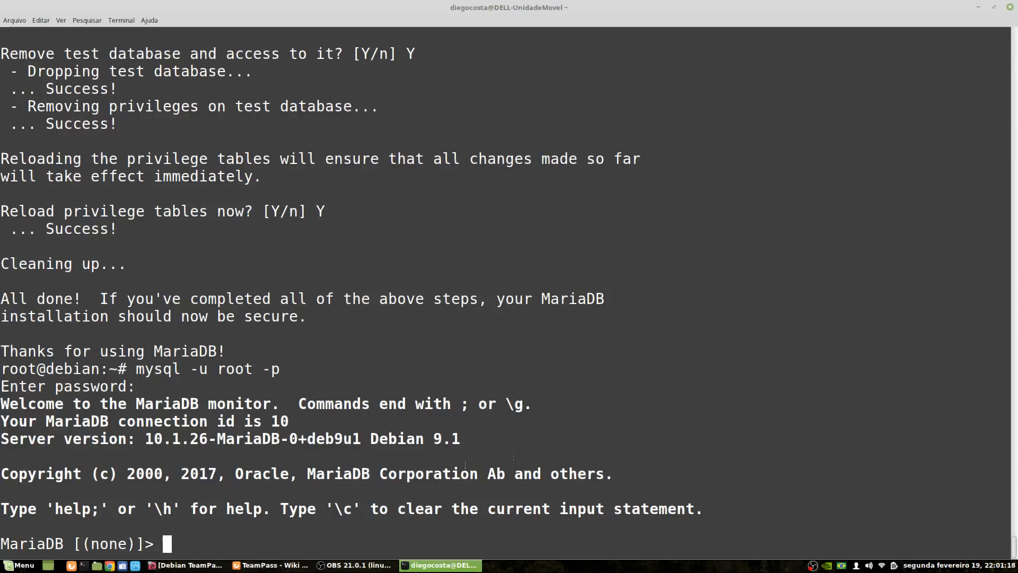
click(276, 564)
scroll(311, 461, down, 3)
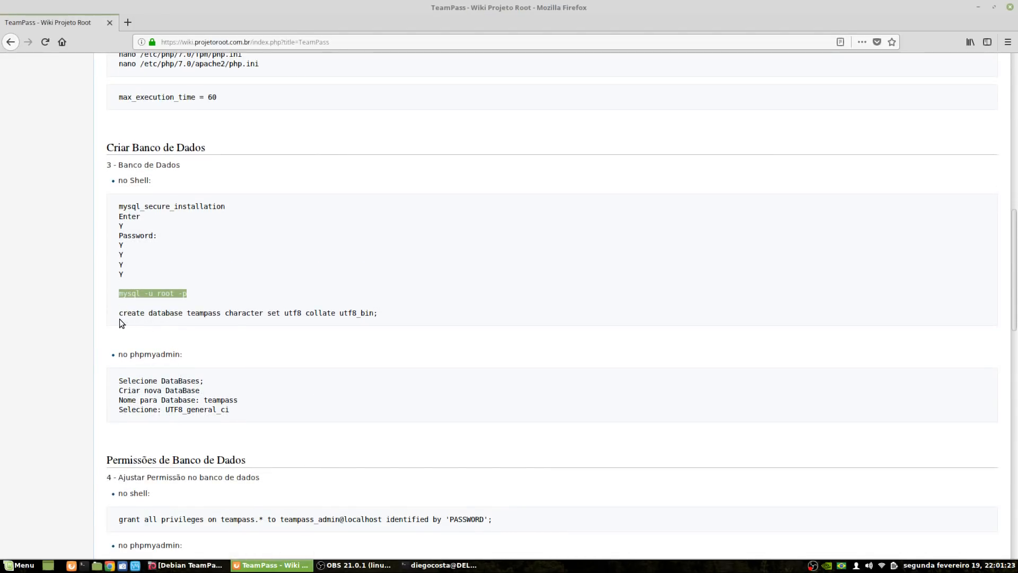
Copy the wiki's create database teampass command (utf8, utf8_bin) and run it at the MariaDB prompt
drag(188, 313, 224, 314)
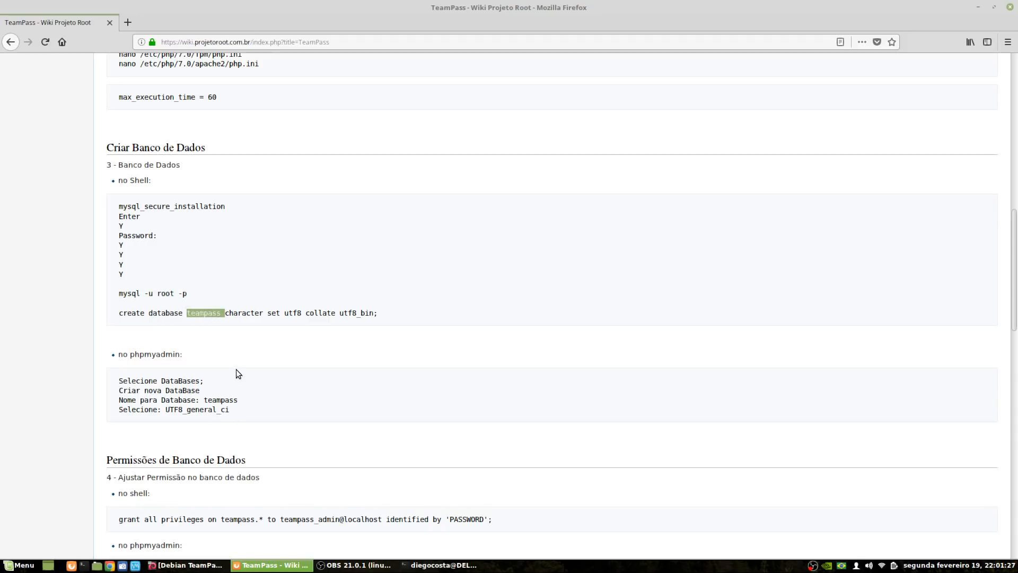
click(208, 312)
drag(285, 313, 303, 313)
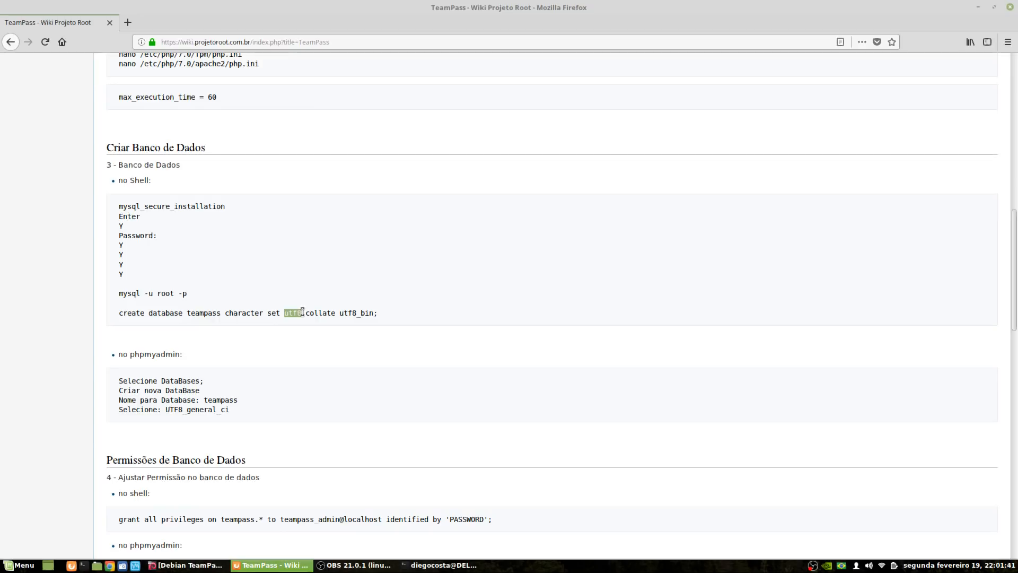
click(325, 351)
triple_click(148, 313)
right_click(149, 312)
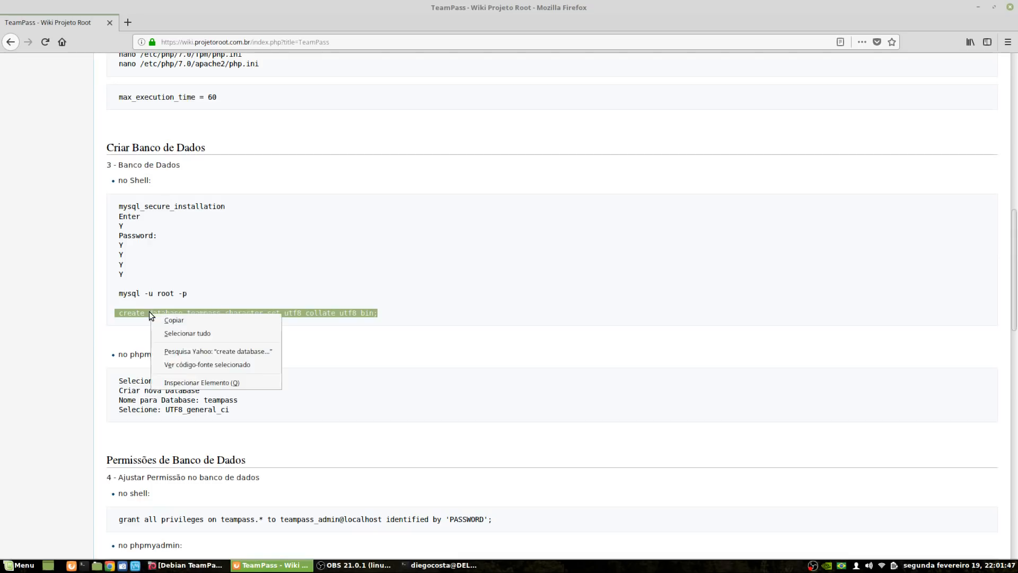
click(175, 320)
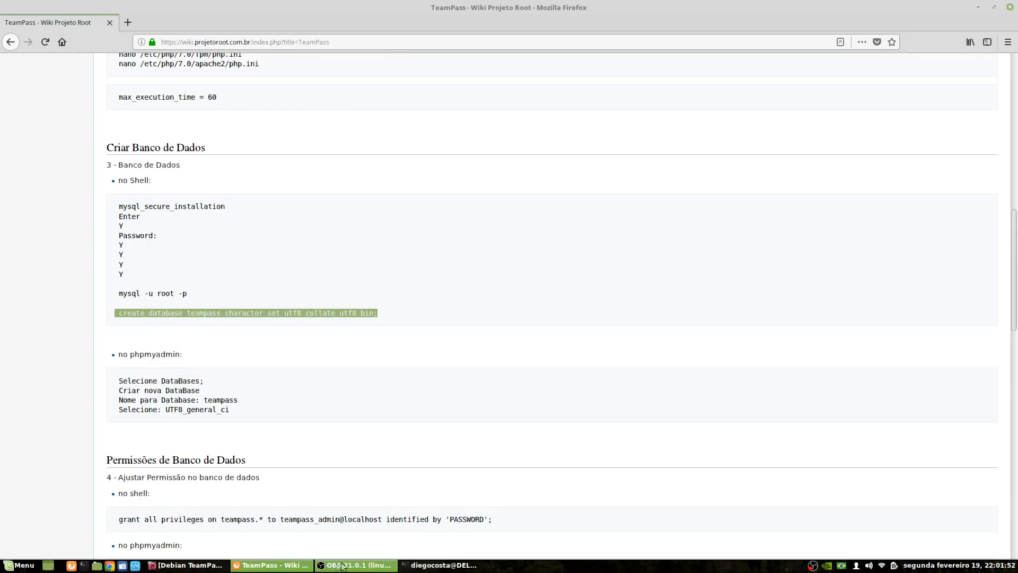
click(441, 565)
key(ctrl+shift+v)
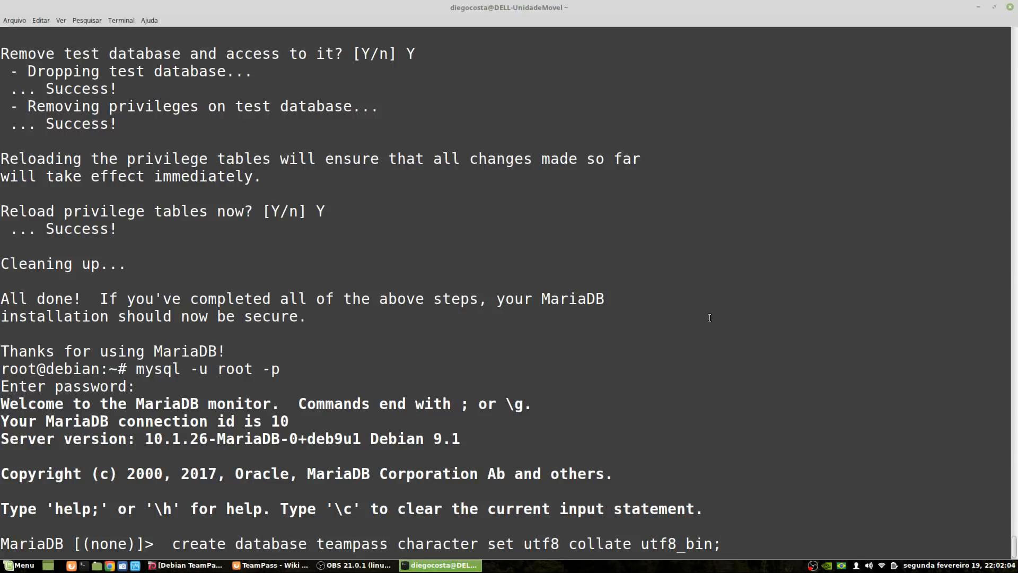
key(Return)
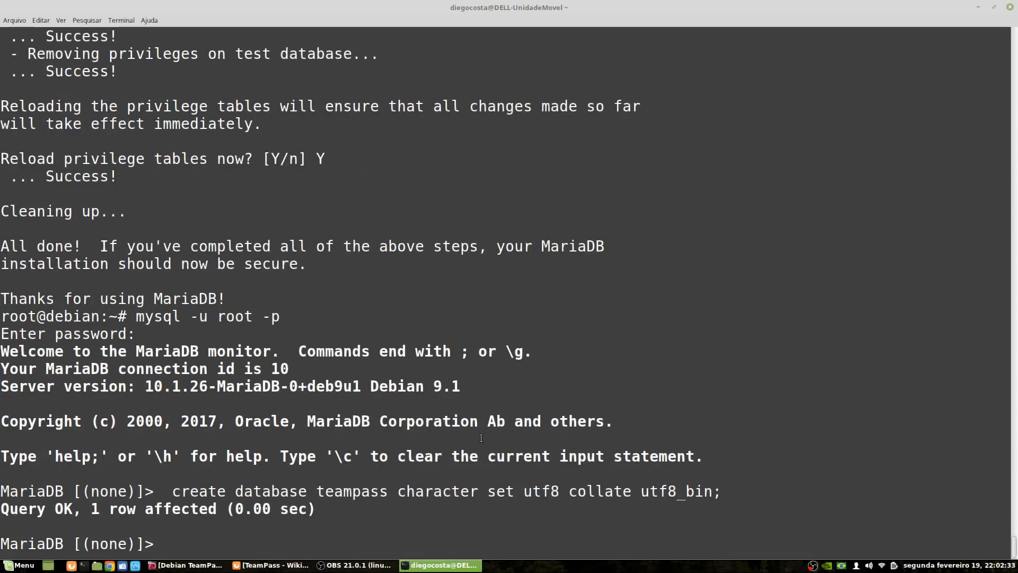
click(293, 563)
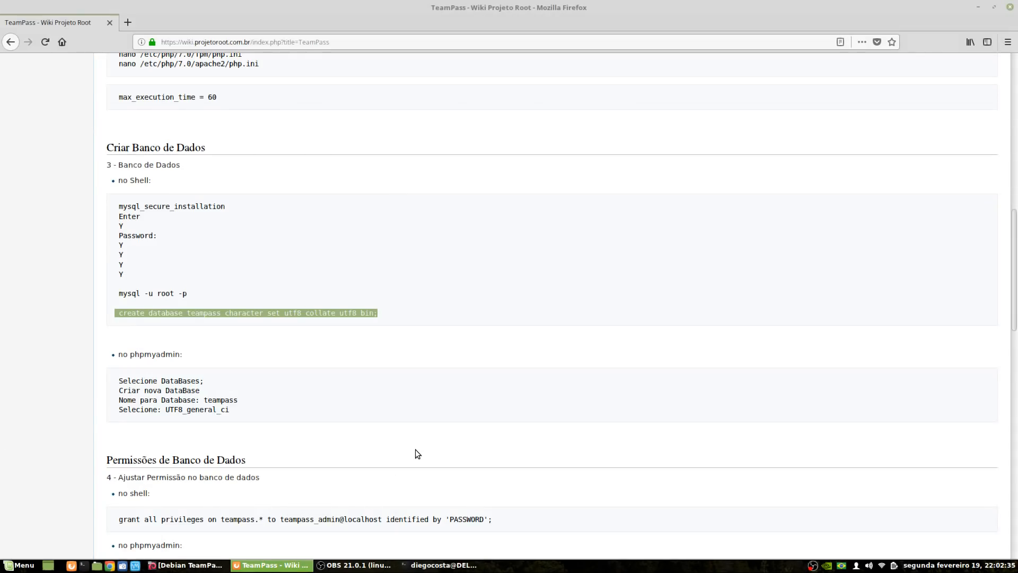
Review the wiki's phpMyAdmin steps: Selecione DataBases, Criar nova DataBase teampass, UTF8_general_ci collation
scroll(416, 450, down, 4)
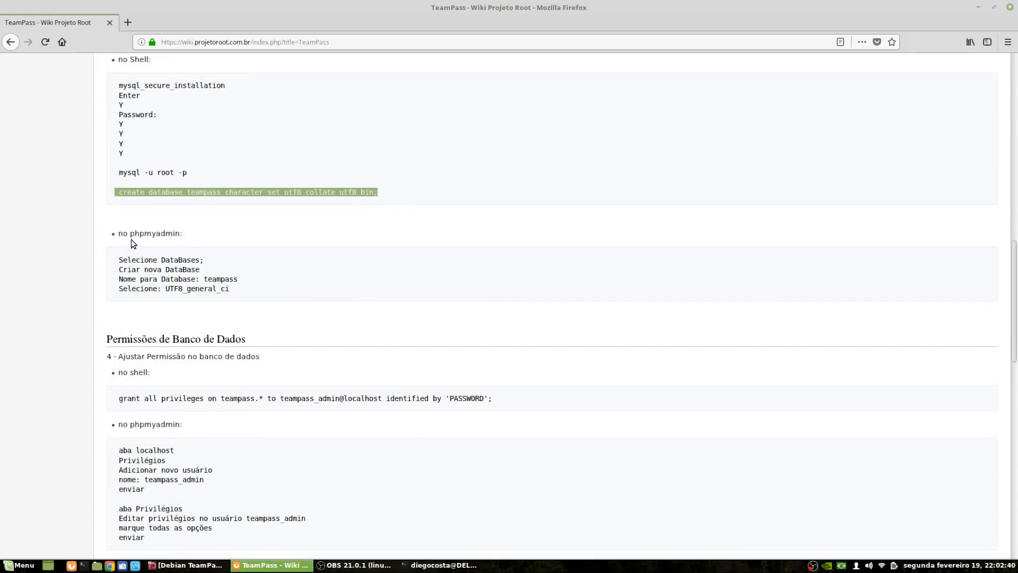
click(132, 262)
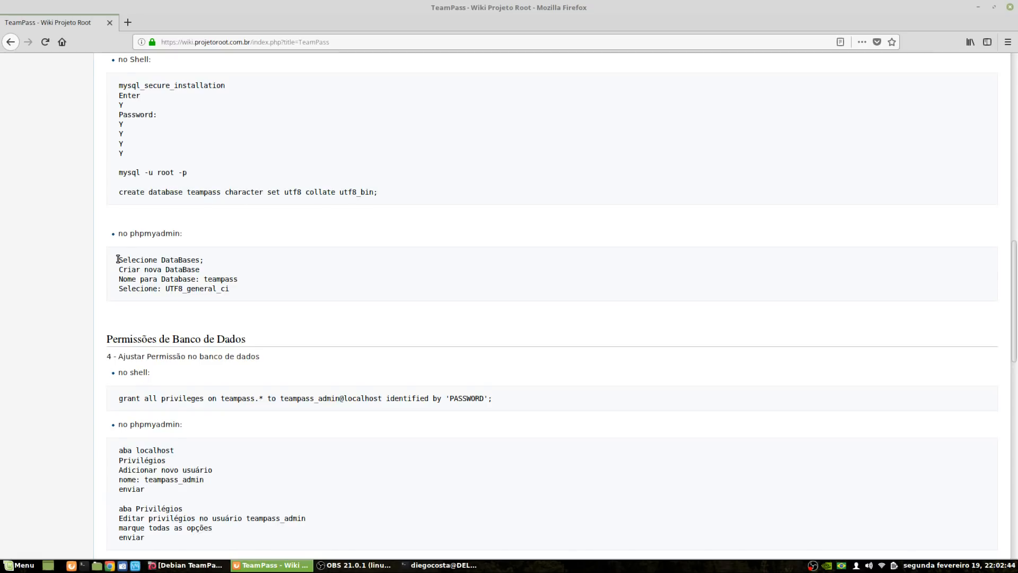
drag(118, 260, 193, 261)
drag(119, 271, 186, 282)
click(182, 282)
double_click(180, 280)
double_click(227, 279)
click(134, 288)
drag(166, 289, 226, 291)
click(221, 295)
scroll(226, 292, down, 2)
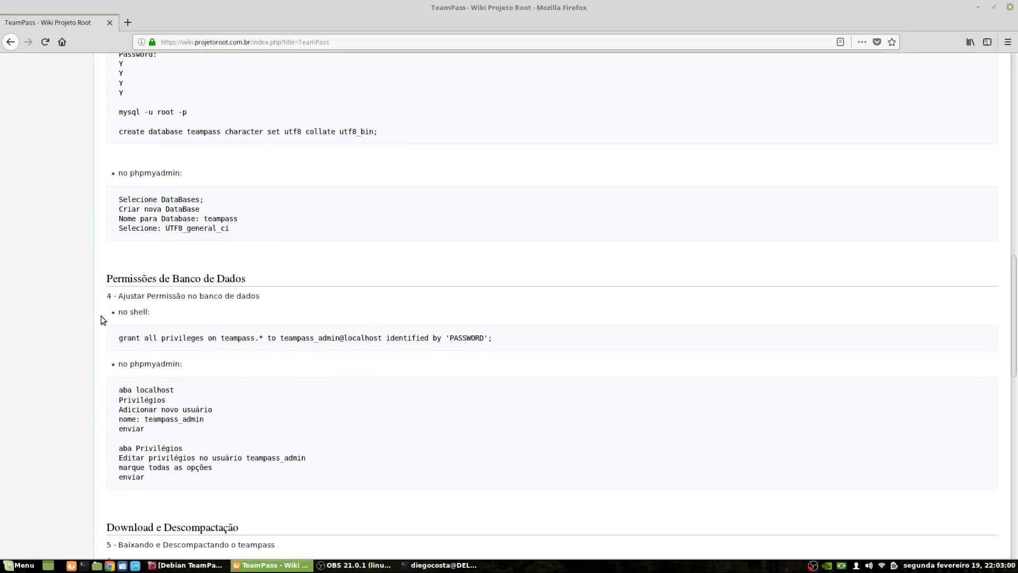
scroll(142, 322, down, 2)
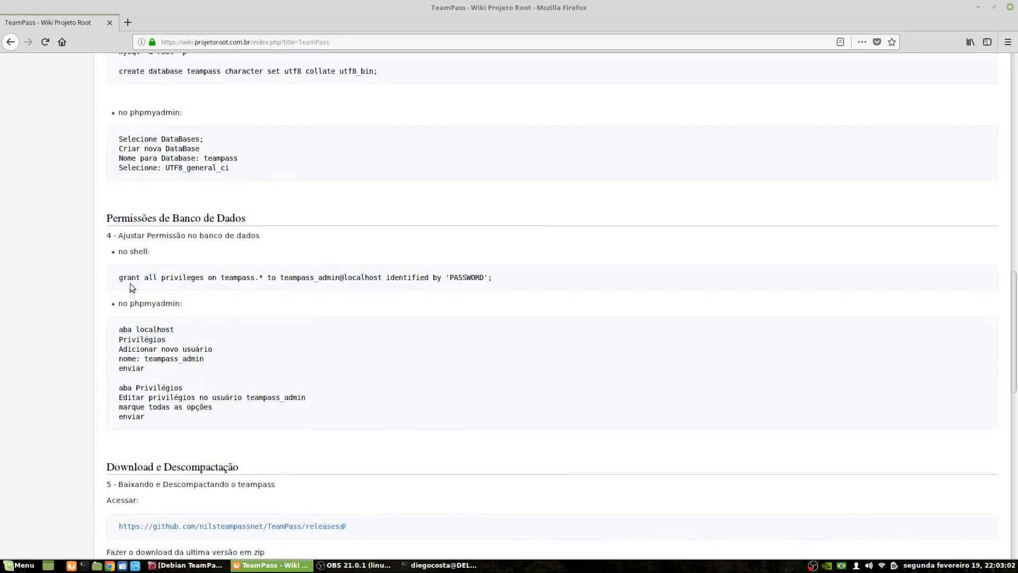
Copy the grant all privileges on teampass.* to teampass_admin@localhost command from the wiki
drag(121, 278, 499, 284)
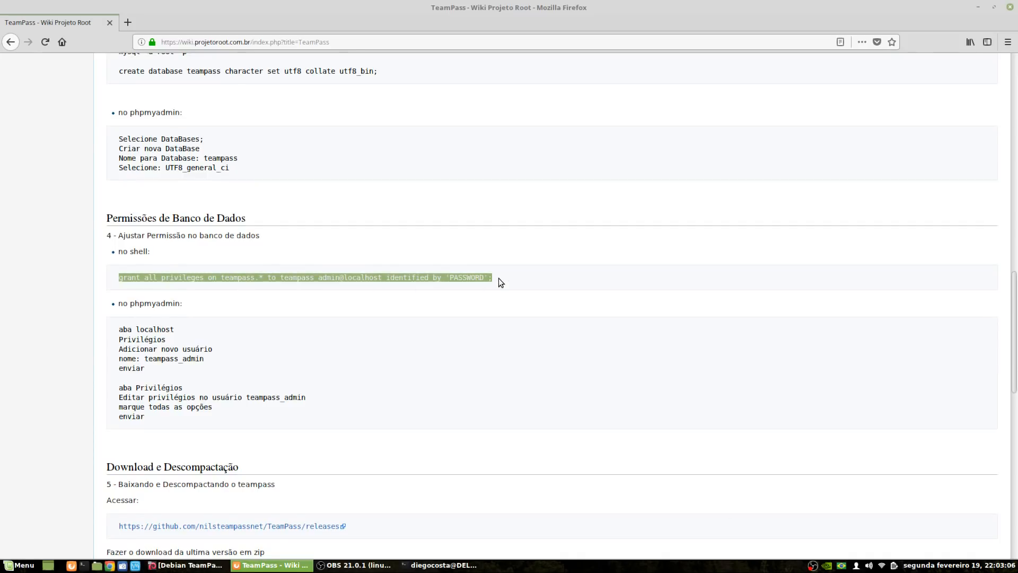
click(149, 280)
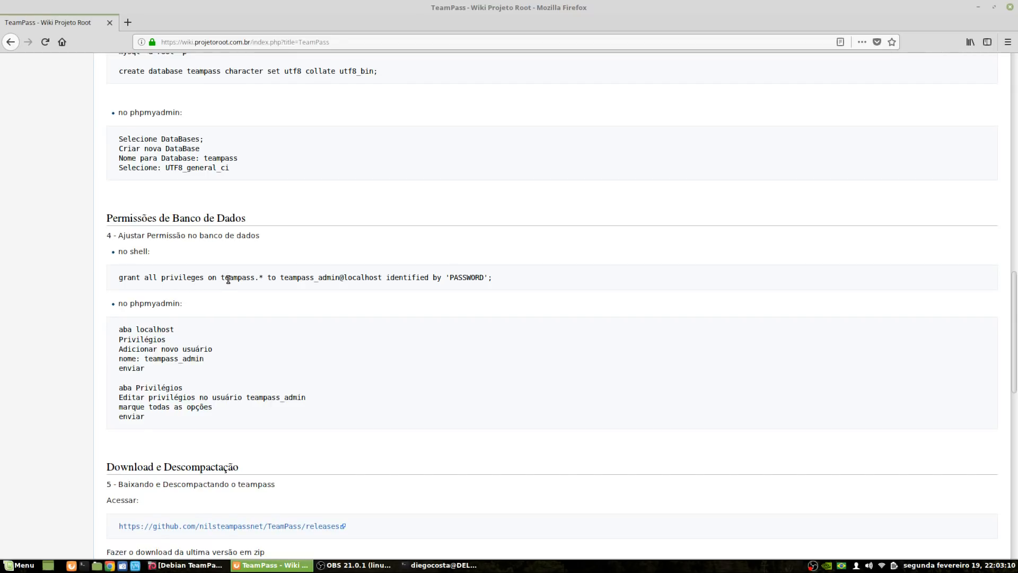
drag(221, 278, 260, 291)
click(280, 280)
drag(283, 280, 489, 279)
drag(117, 277, 489, 279)
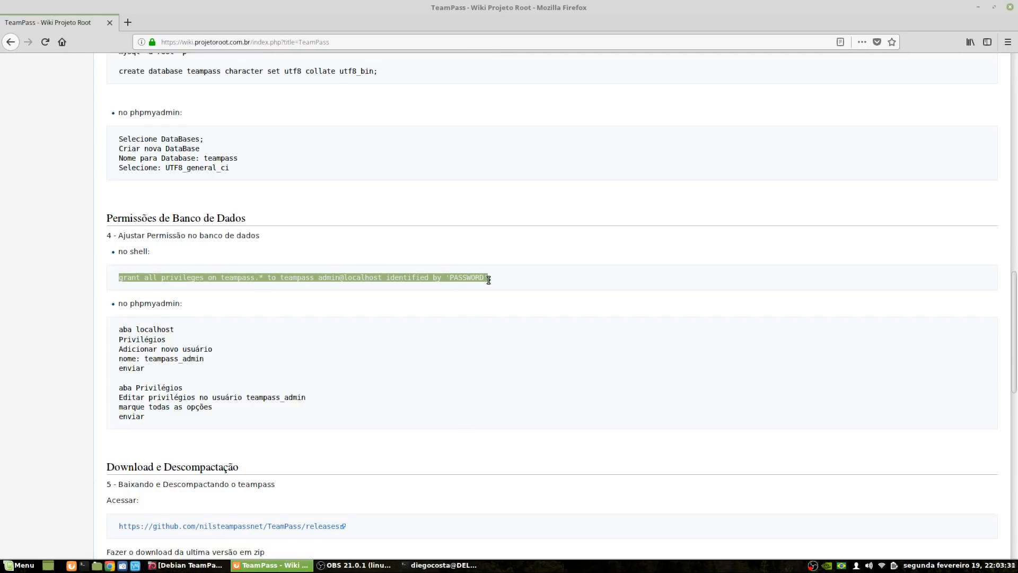
right_click(454, 280)
click(461, 287)
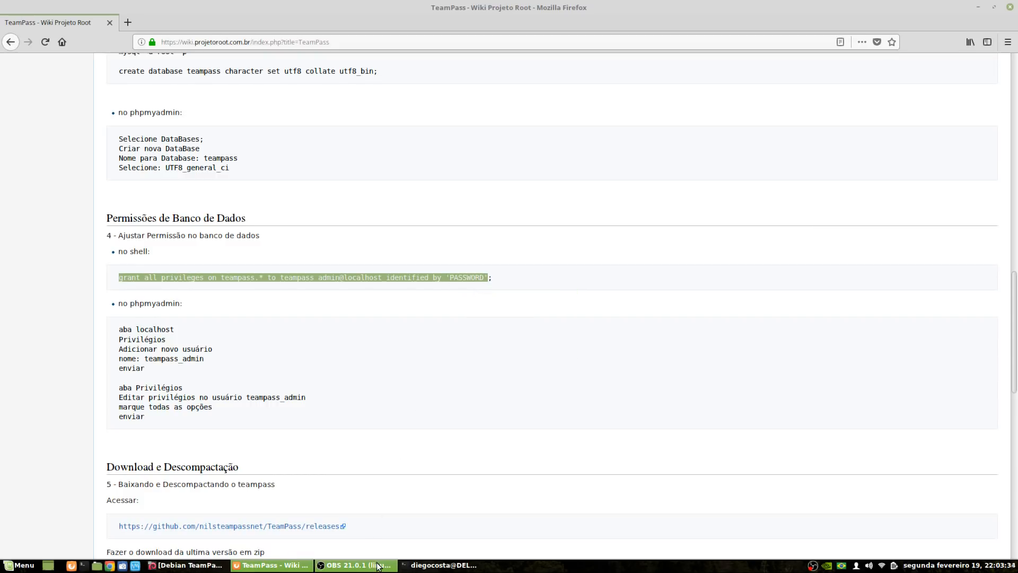
Paste the grant command at the MariaDB prompt and move to its PASSWORD placeholder
click(440, 565)
right_click(562, 359)
click(584, 408)
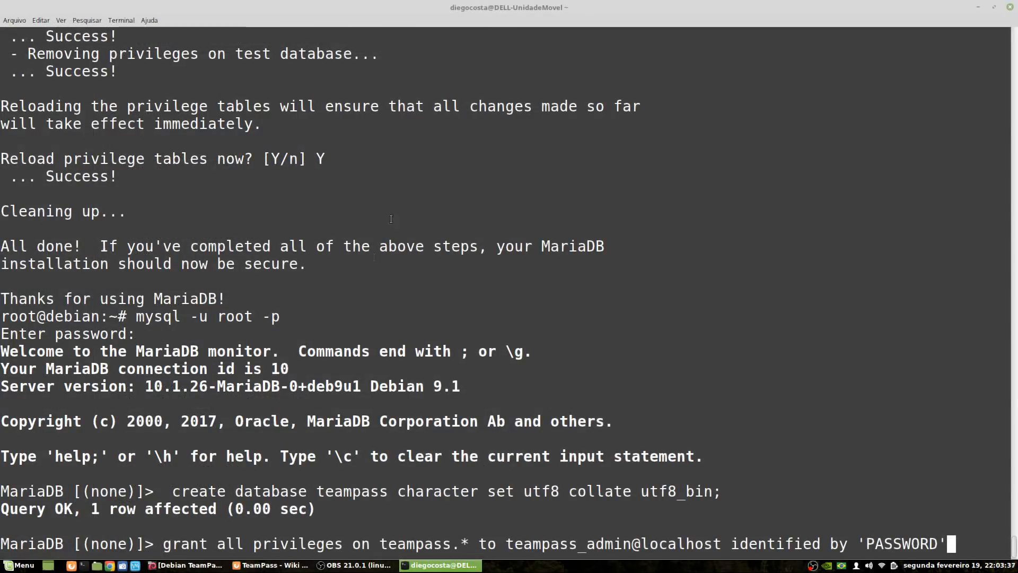
key(Left)
key(Left)
key(Left)
key(Left)
key(Left)
key(Left)
key(Left)
key(Left)
key(Left)
key(Left)
key(Left)
key(Left)
key(Left)
key(Left)
key(Left)
key(Left)
key(Left)
key(Left)
key(Left)
key(Left)
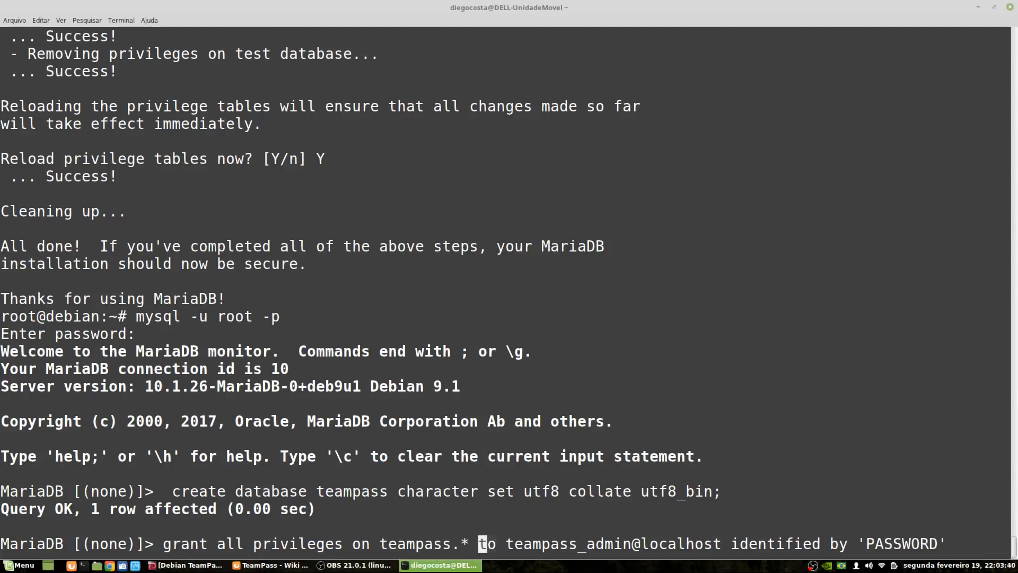
key(Right)
key(Right)
key(Right)
key(Right)
key(Right)
key(Right)
key(Right)
key(Right)
key(Right)
key(Right)
key(Right)
key(Right)
key(Right)
key(Right)
key(Right)
key(Right)
key(Right)
key(Right)
key(Right)
key(Right)
key(Right)
key(Right)
key(Right)
key(Right)
key(Right)
key(Right)
key(Right)
key(Right)
key(Right)
key(Right)
key(Right)
key(Right)
key(Right)
key(Left)
key(Left)
key(Left)
key(Left)
key(Left)
key(Left)
key(Right)
key(Right)
key(Right)
key(Right)
key(Right)
key(Right)
key(Left)
key(Left)
key(Left)
key(Left)
key(Left)
key(Left)
key(Left)
key(Left)
key(Left)
key(Left)
key(Left)
key(Right)
key(Right)
key(Right)
key(Right)
key(Right)
key(Right)
key(Right)
key(Right)
key(Right)
key(Right)
key(Right)
key(Right)
key(Right)
key(Right)
key(Right)
key(Right)
key(Right)
key(Right)
key(Right)
key(Right)
key(Right)
key(Right)
key(Right)
key(Right)
key(Right)
key(Right)
key(Right)
key(Right)
key(Right)
key(Right)
key(Right)
key(Right)
key(Right)
key(Right)
key(Right)
key(Right)
key(Right)
key(Right)
key(Right)
key(Right)
key(Right)
key(Right)
key(Right)
Replace the PASSWORD placeholder with a custom password and run the grant command
text(;)
key(Left)
key(Left)
key(BackSpace)
key(BackSpace)
key(BackSpace)
key(BackSpace)
key(BackSpace)
key(BackSpace)
key(BackSpace)
key(BackSpace)
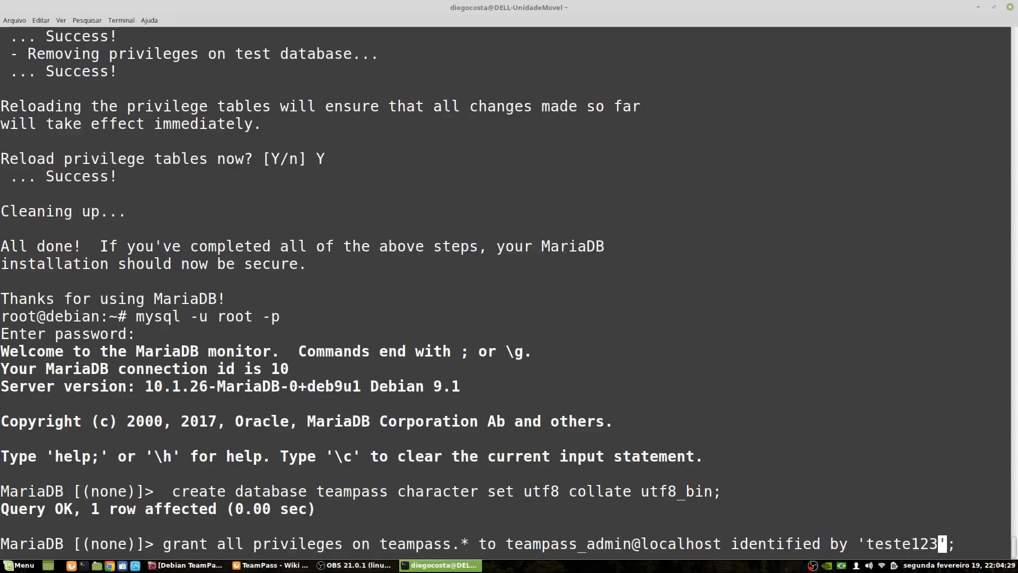
key(Left)
key(Left)
key(Left)
key(Left)
key(Left)
key(Left)
key(Left)
key(Left)
key(Left)
key(Left)
key(Left)
key(Left)
key(Left)
key(Left)
key(Left)
key(Left)
key(Left)
key(Left)
key(Left)
key(Left)
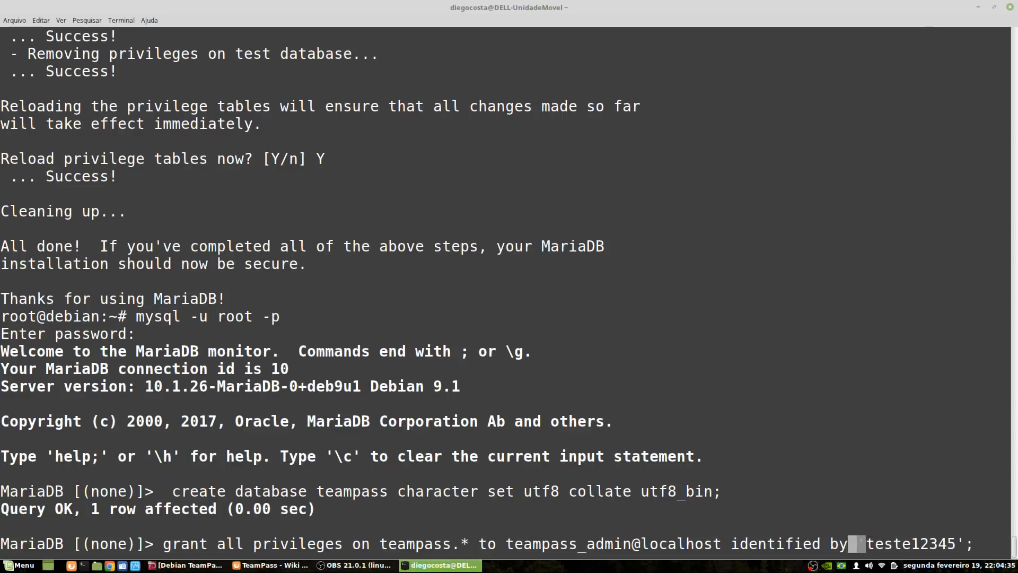
key(Right)
key(Right)
key(Right)
key(Right)
key(Right)
key(Right)
key(Right)
key(Right)
key(Right)
key(Right)
key(Right)
key(Right)
key(Right)
key(Right)
key(Right)
key(Right)
key(Right)
key(Right)
key(Right)
key(Right)
key(Right)
key(Right)
key(Right)
key(Right)
key(Right)
key(Right)
key(Left)
key(Right)
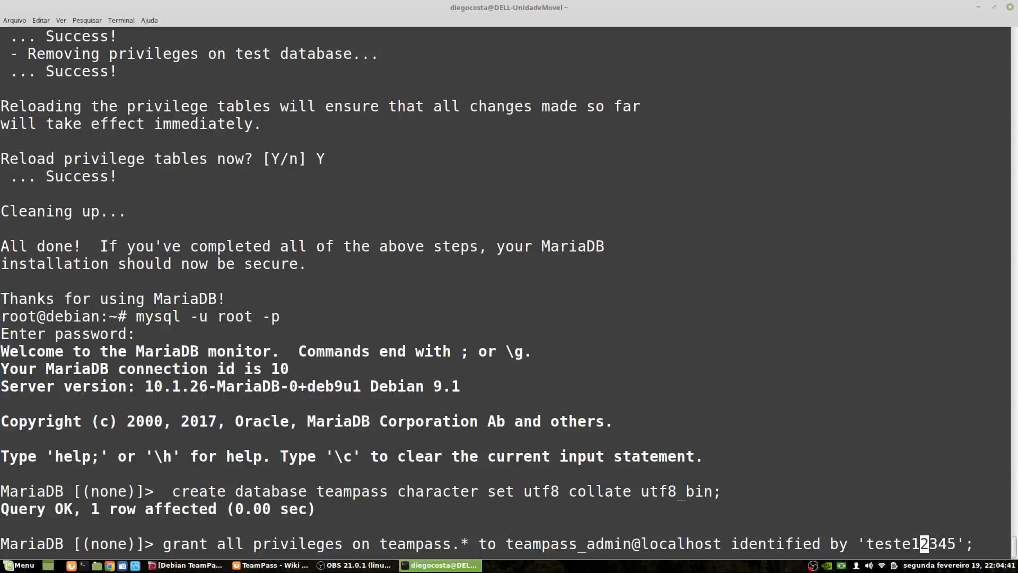
key(Right)
key(Right)
key(Right)
key(Right)
key(Right)
key(Right)
key(Left)
key(Left)
key(Right)
key(Right)
key(Return)
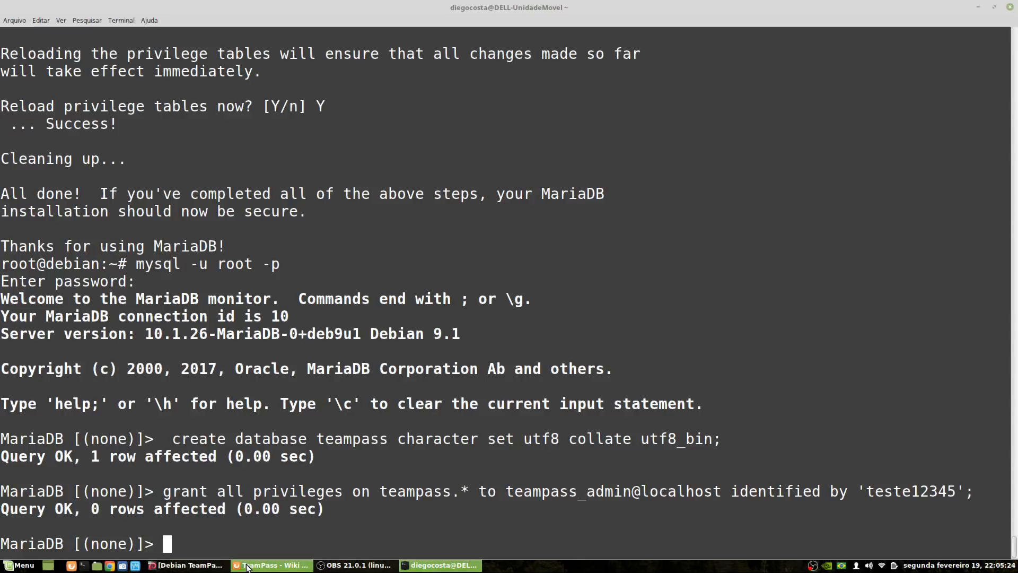
On the wiki, review the phpMyAdmin steps: localhost, Privilégios, Adicionar novo usuário, teampass_admin
click(271, 565)
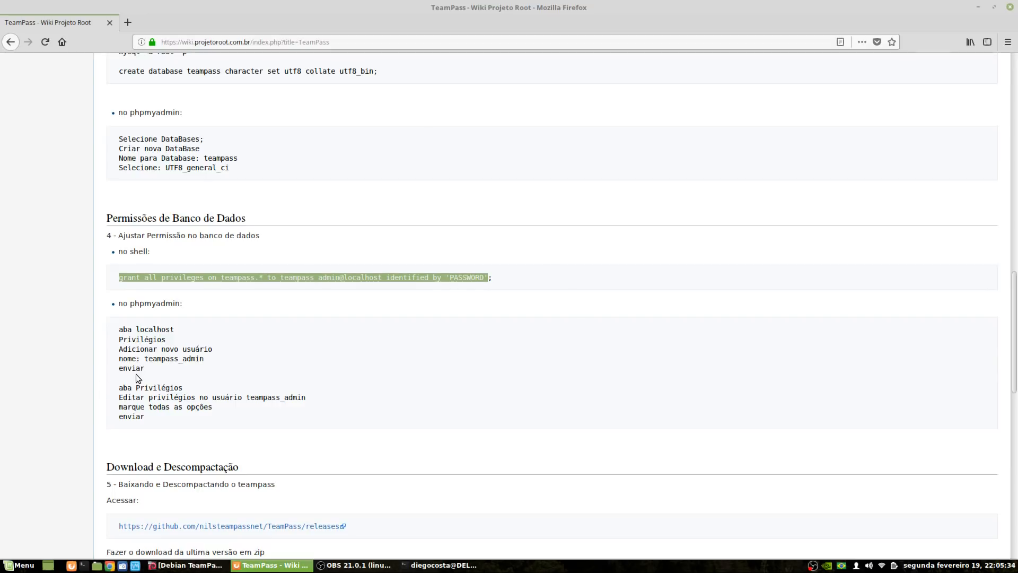
double_click(160, 329)
triple_click(151, 338)
triple_click(161, 349)
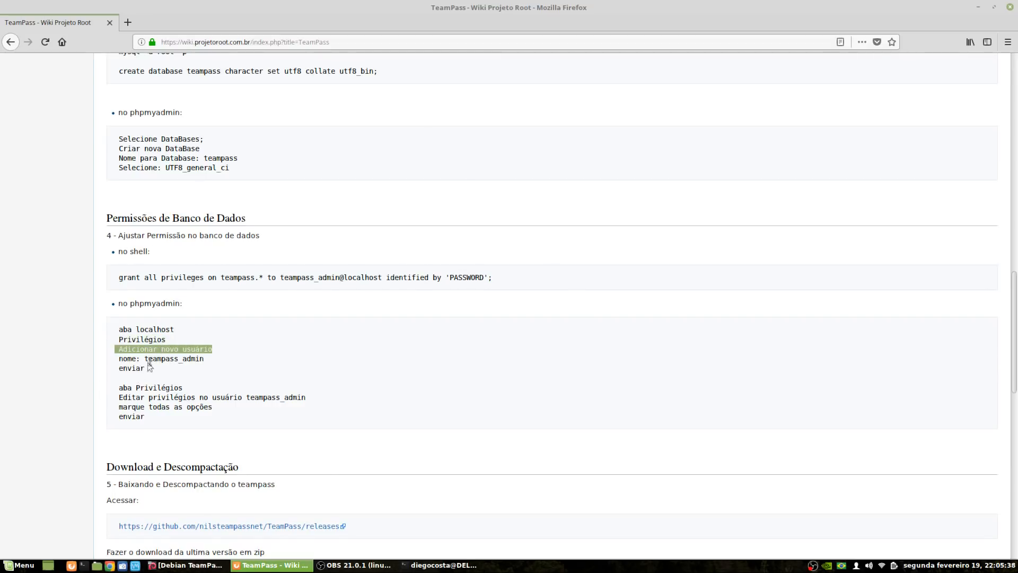
click(135, 360)
double_click(135, 360)
drag(143, 359, 205, 362)
triple_click(197, 360)
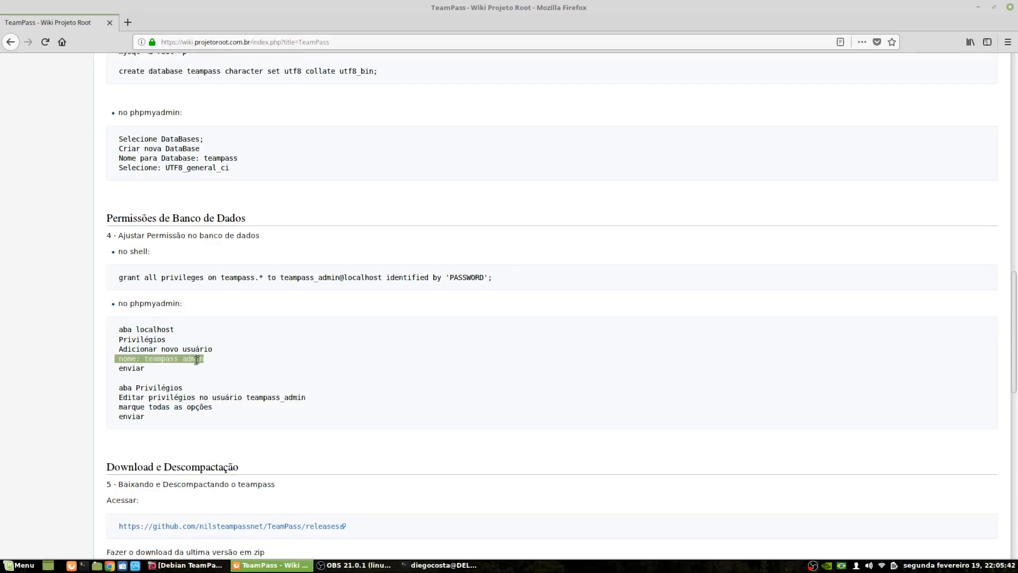
Review the remaining privilege steps and grant command, then scroll to Download e Descompactação
click(136, 383)
triple_click(136, 368)
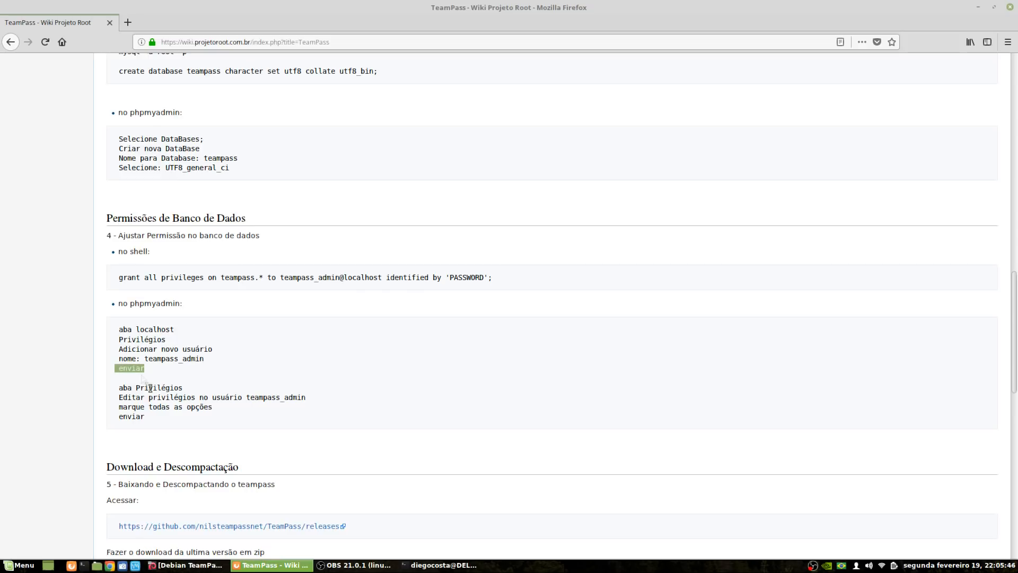
triple_click(150, 389)
click(157, 397)
triple_click(190, 407)
triple_click(137, 417)
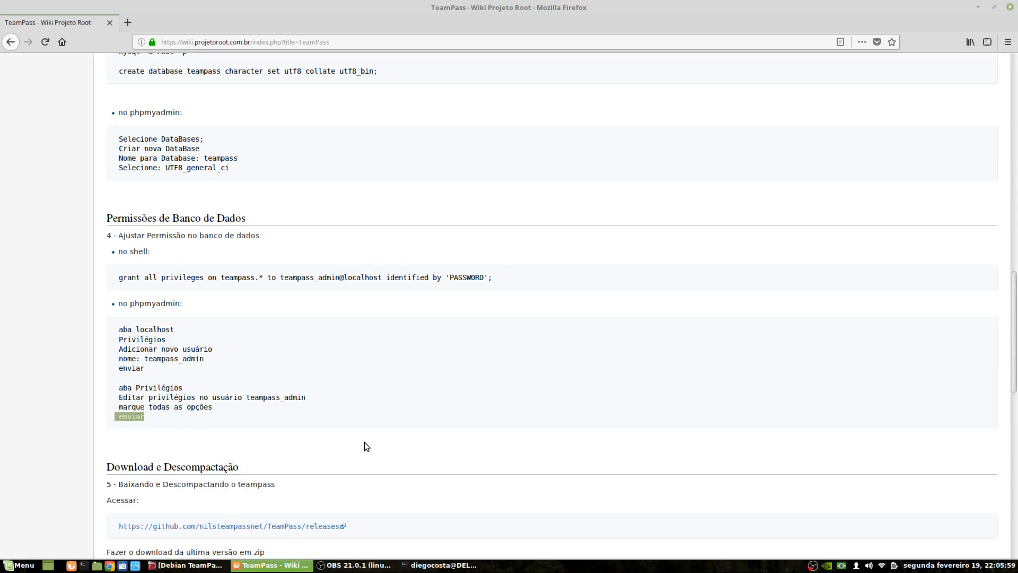
triple_click(164, 277)
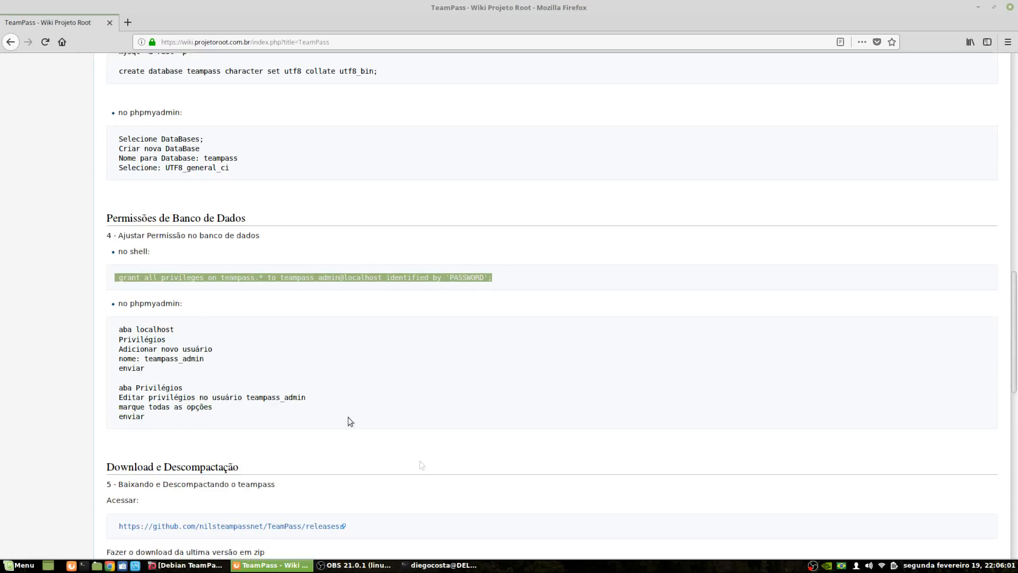
scroll(334, 412, down, 5)
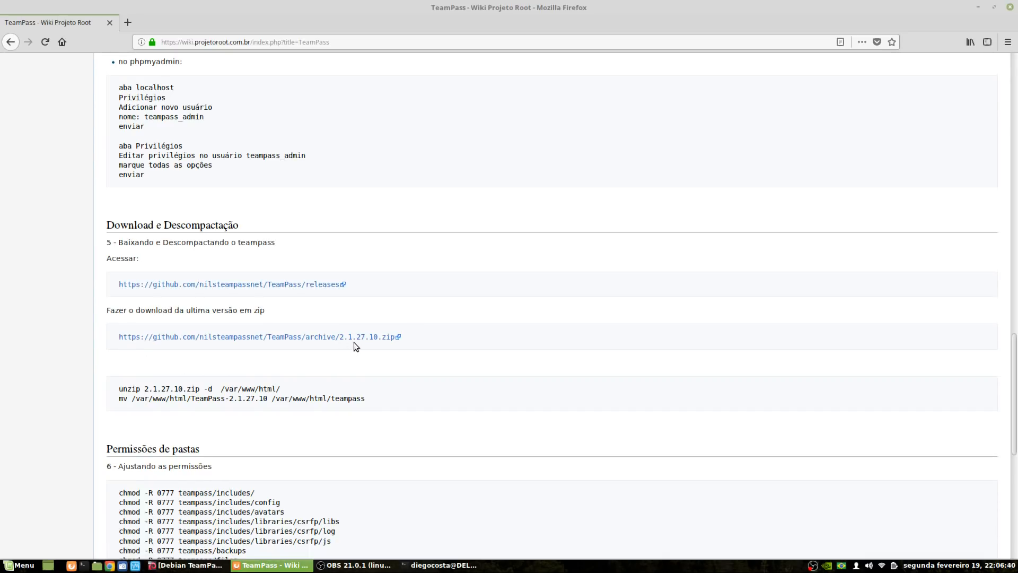
middle_click(259, 289)
click(189, 25)
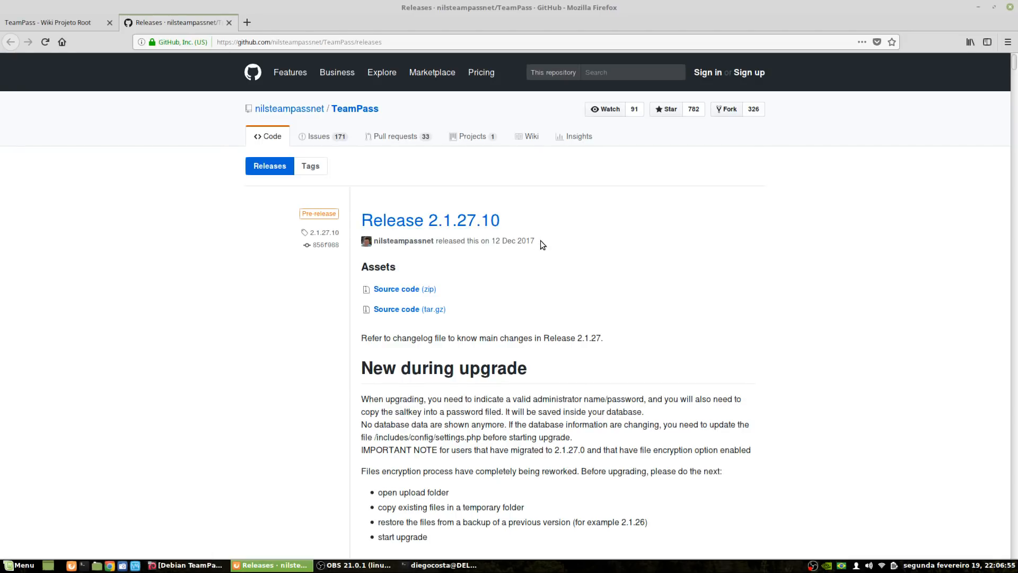
scroll(500, 352, down, 3)
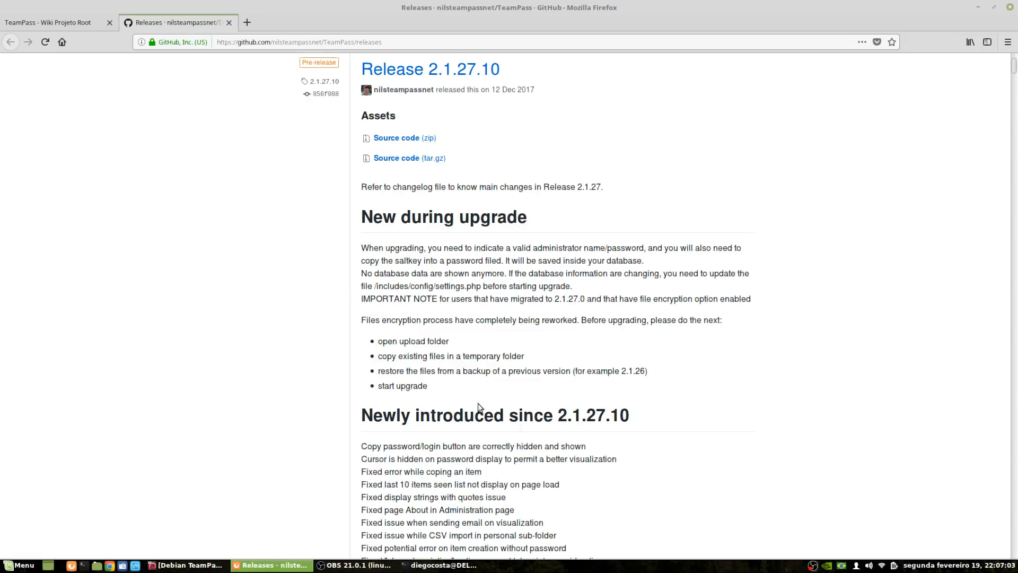
scroll(457, 389, up, 3)
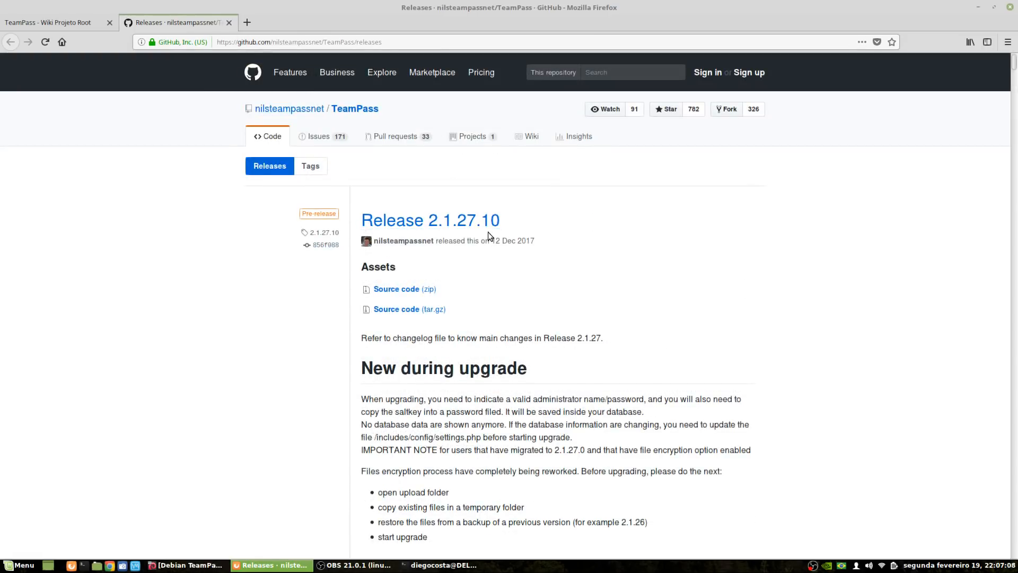
click(229, 23)
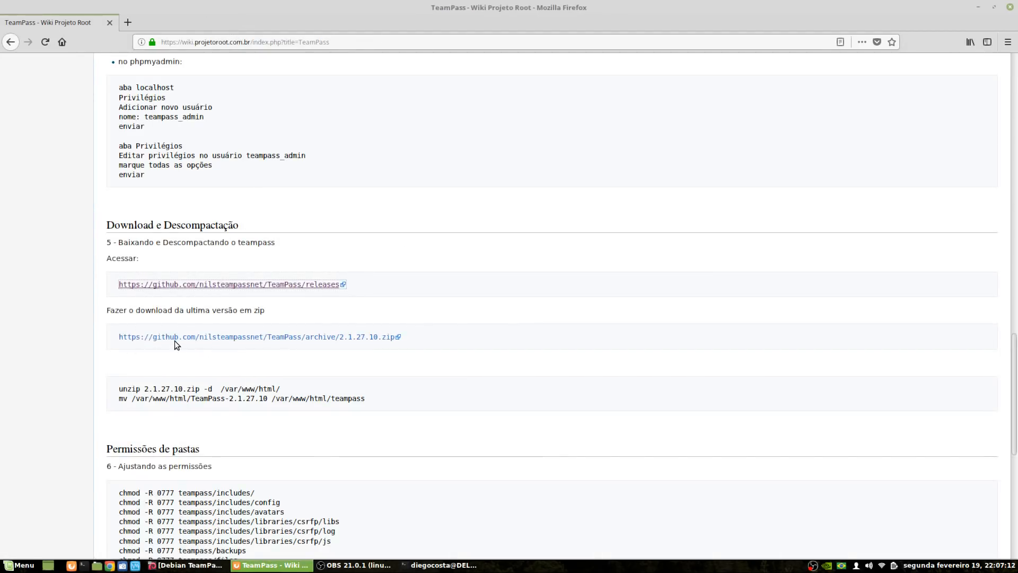
Copy the 2.1.27.10 zip link, quit MariaDB and check the working directory with pwd
right_click(240, 339)
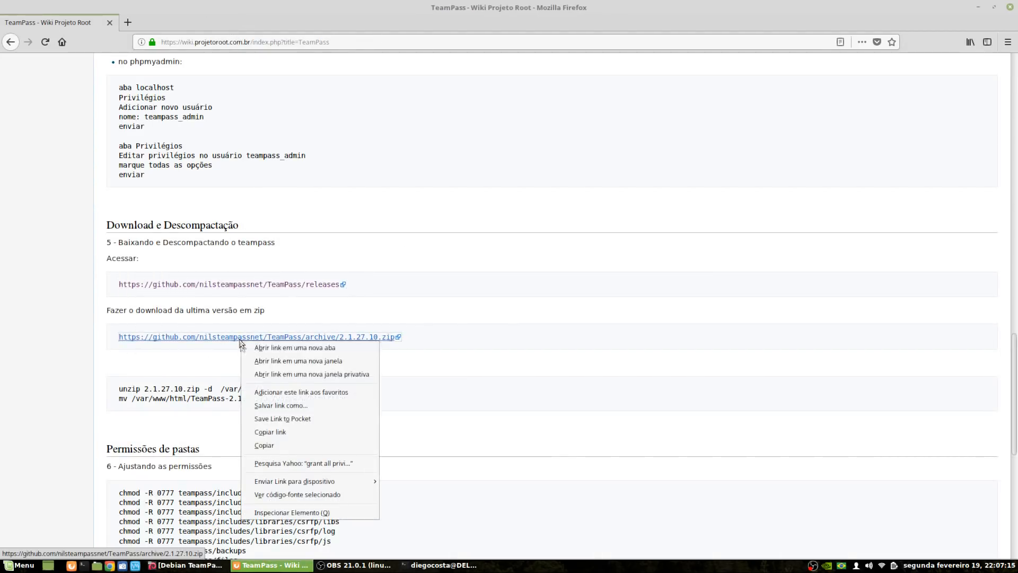
click(274, 445)
click(443, 565)
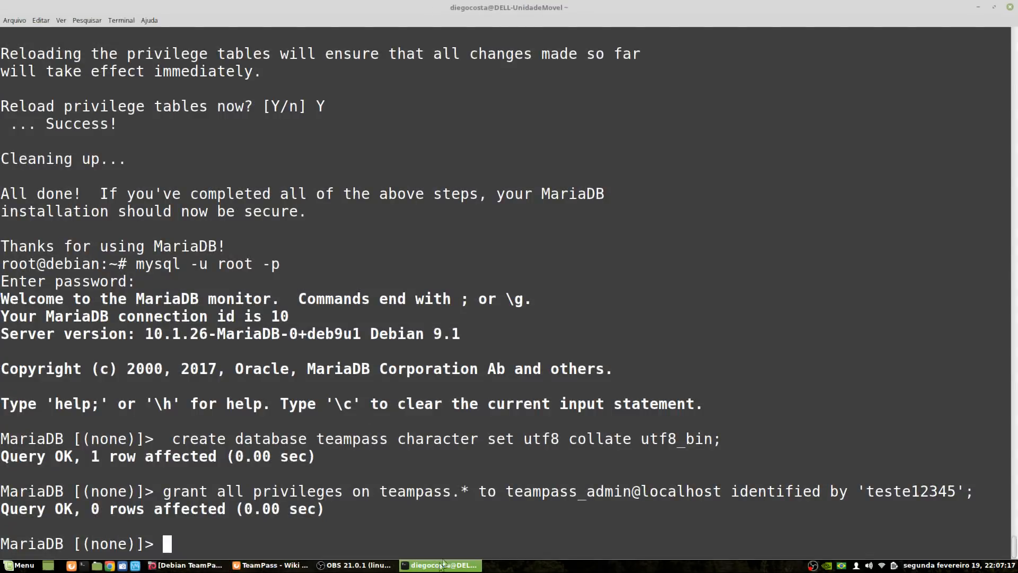
text(quit)
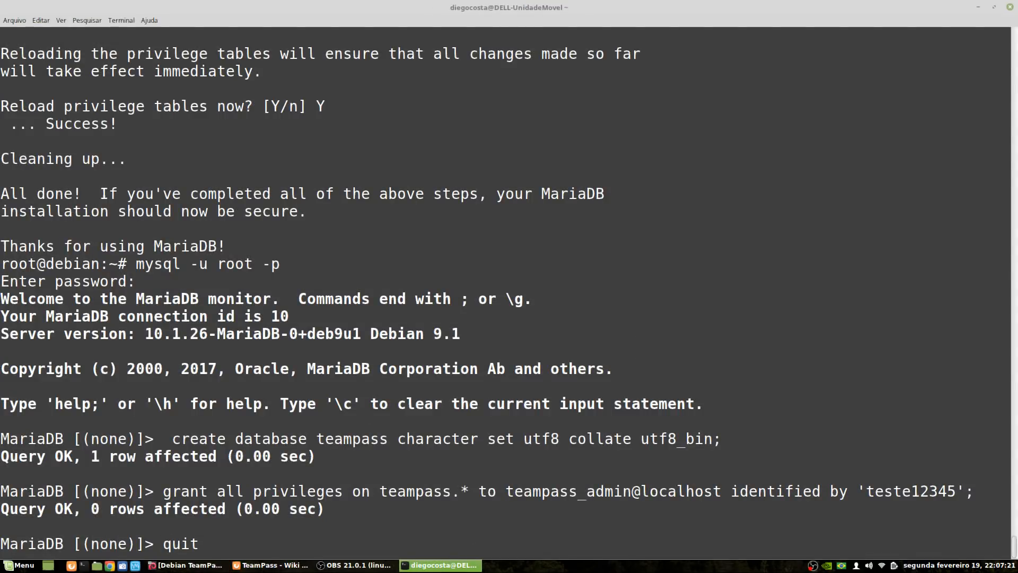
key(Return)
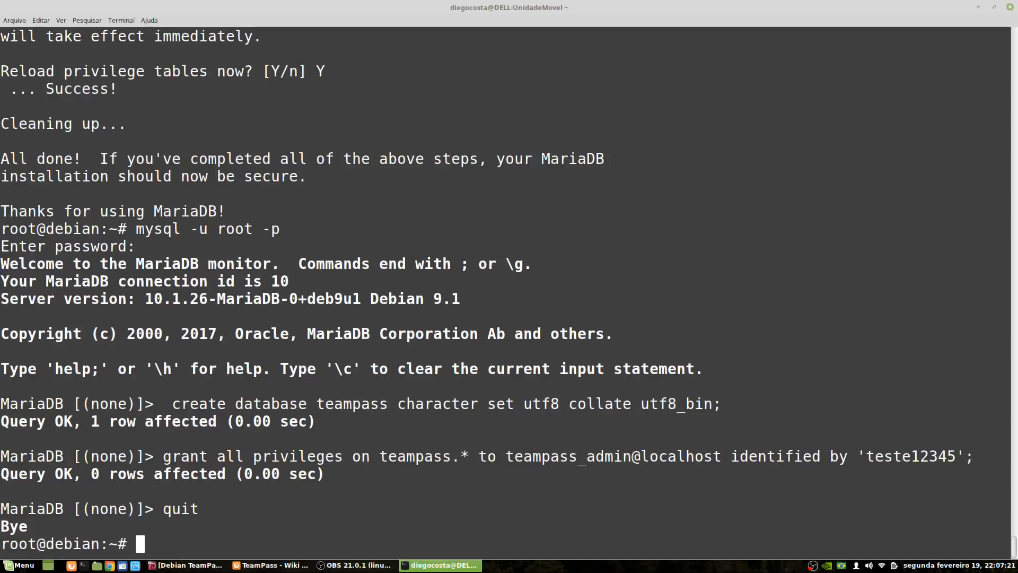
text(pwd)
key(Return)
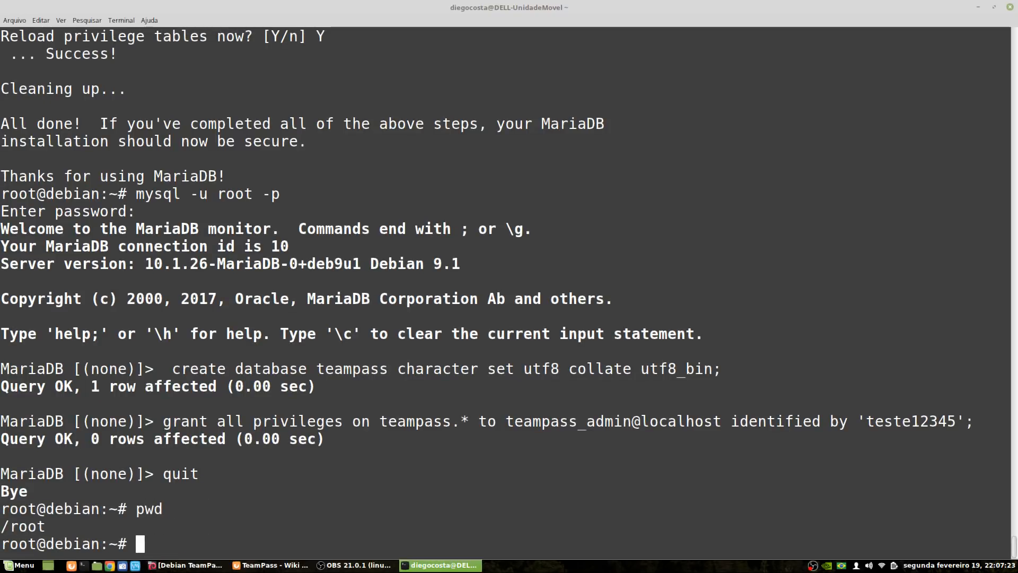
Download the zip with wget and confirm with ls -lah that it is 16M
text(wget)
right_click(613, 248)
click(642, 296)
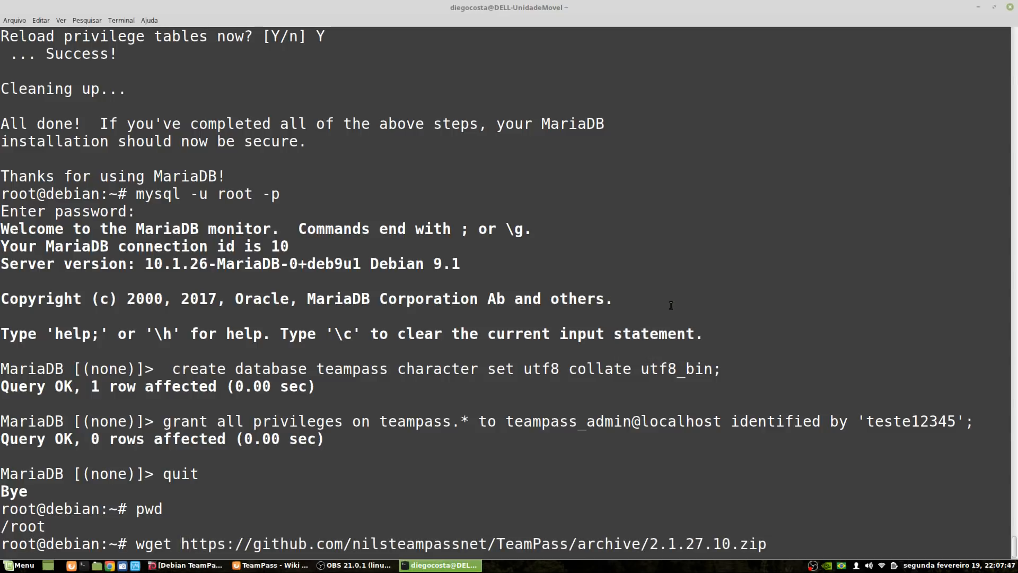
key(Return)
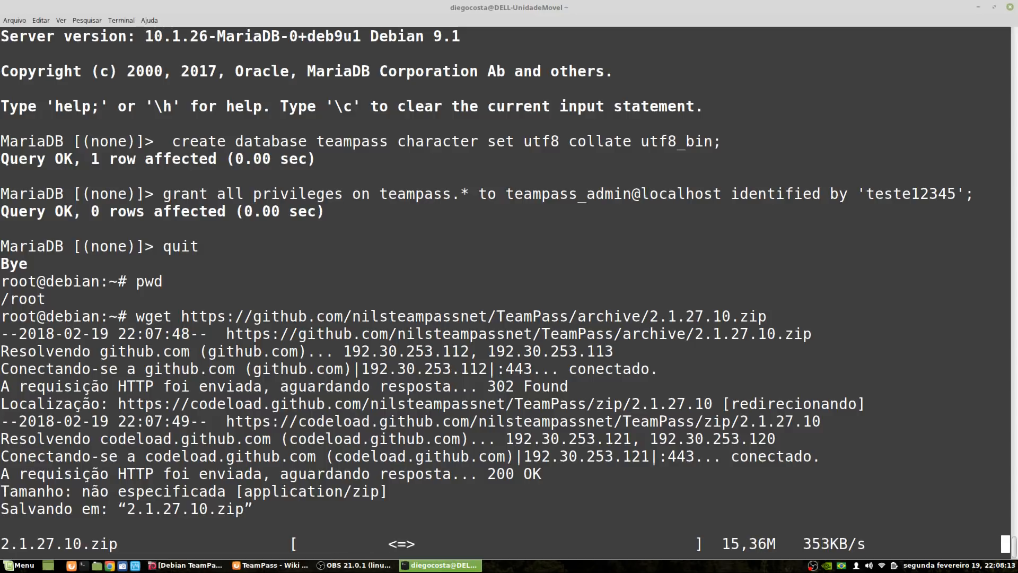
text(ls -lah)
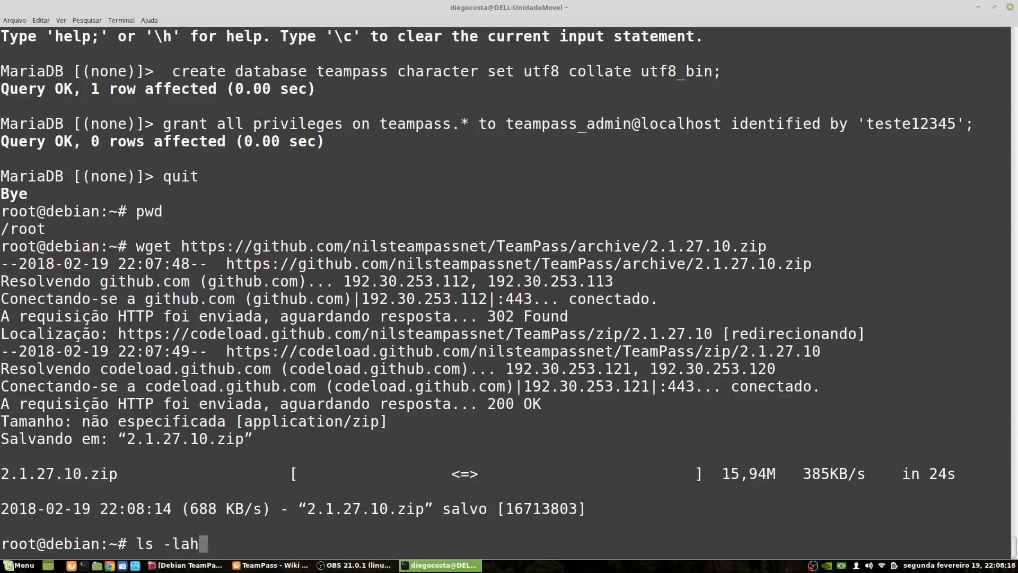
key(Return)
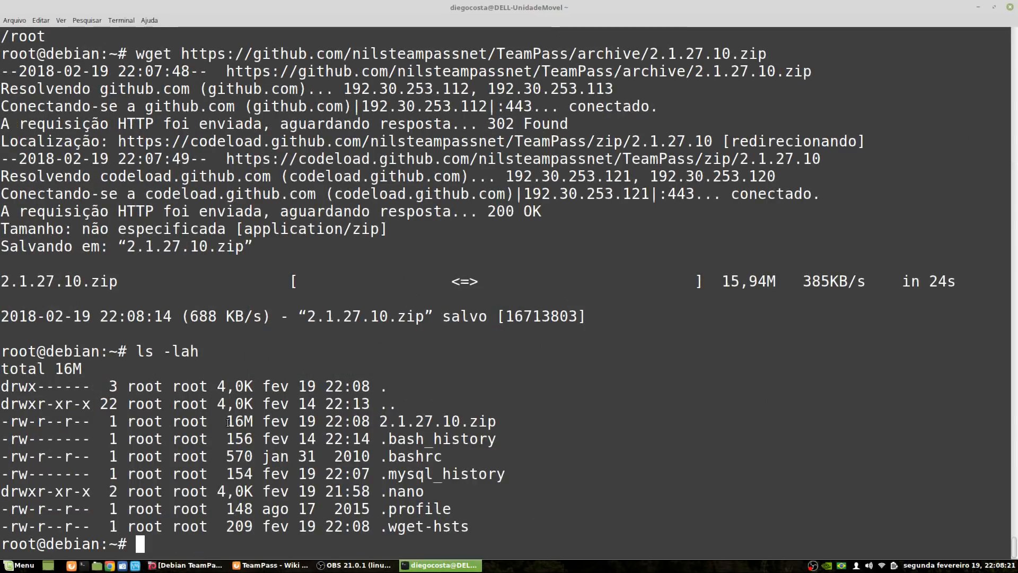
drag(228, 421, 253, 421)
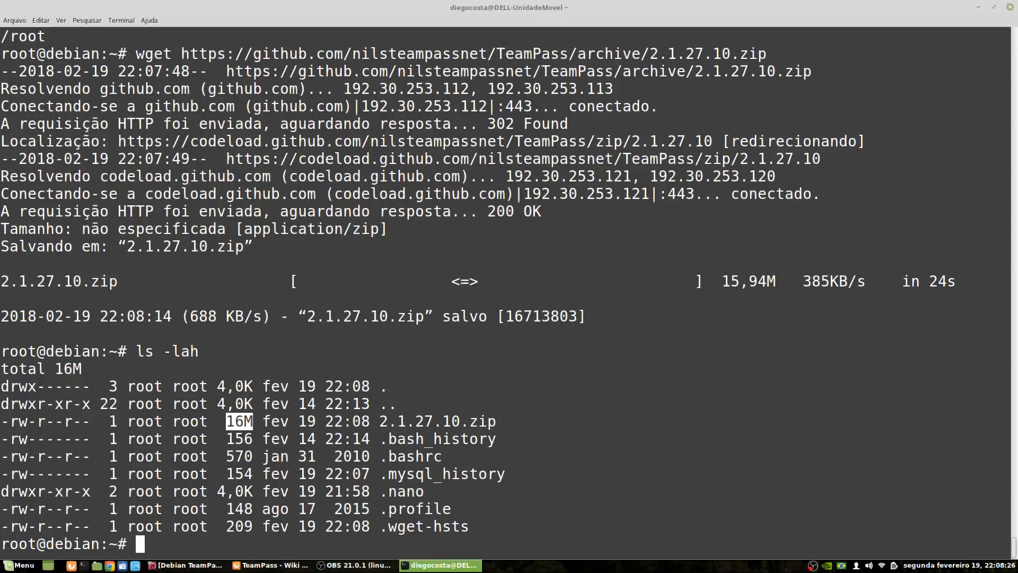
Examine the wiki's unzip command: the 2.1.27.10.zip file and its -d /var/www/html/ destination
click(270, 564)
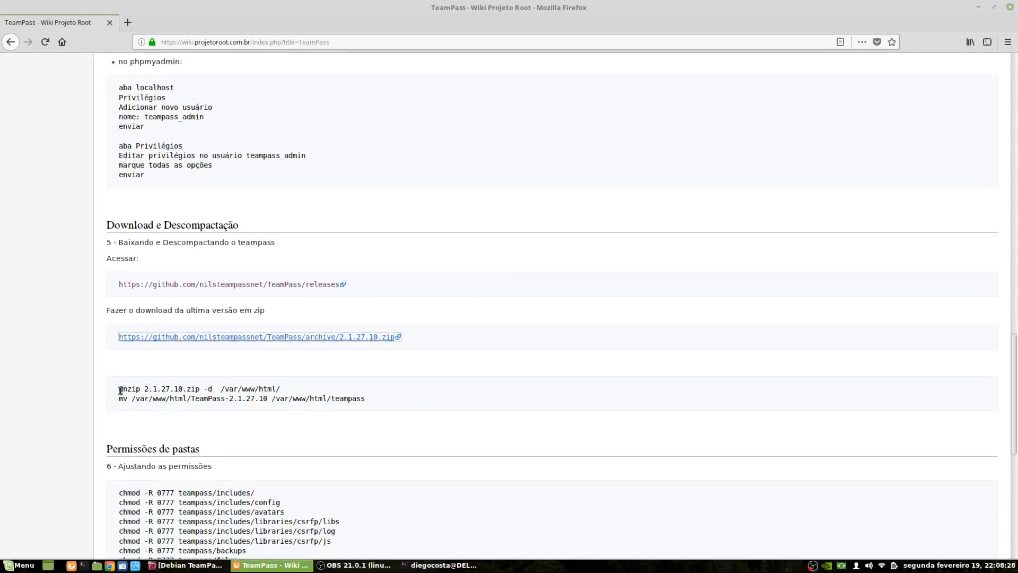
drag(118, 391, 201, 390)
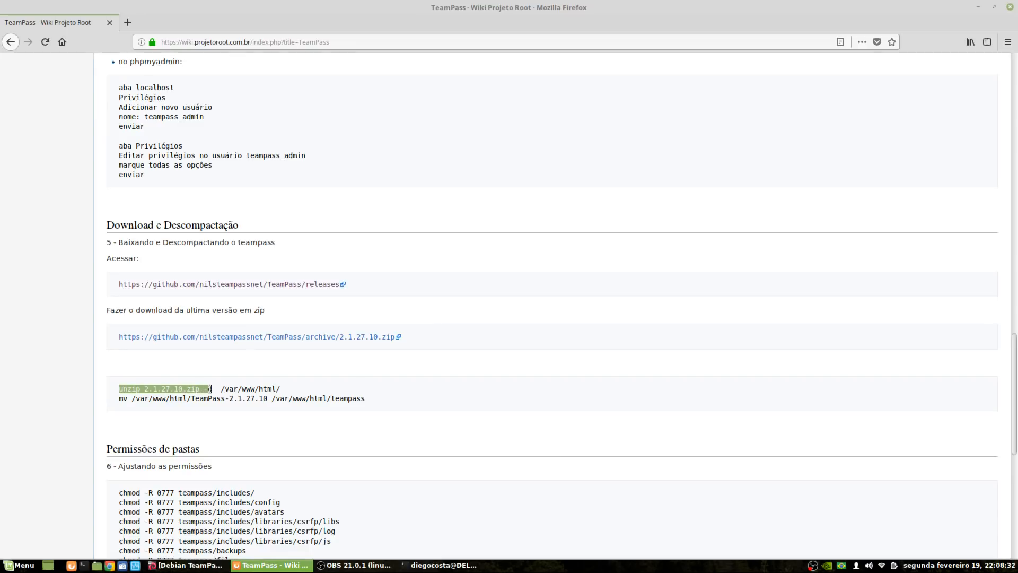
click(134, 390)
drag(144, 390, 206, 391)
click(210, 390)
drag(205, 390, 280, 388)
click(234, 393)
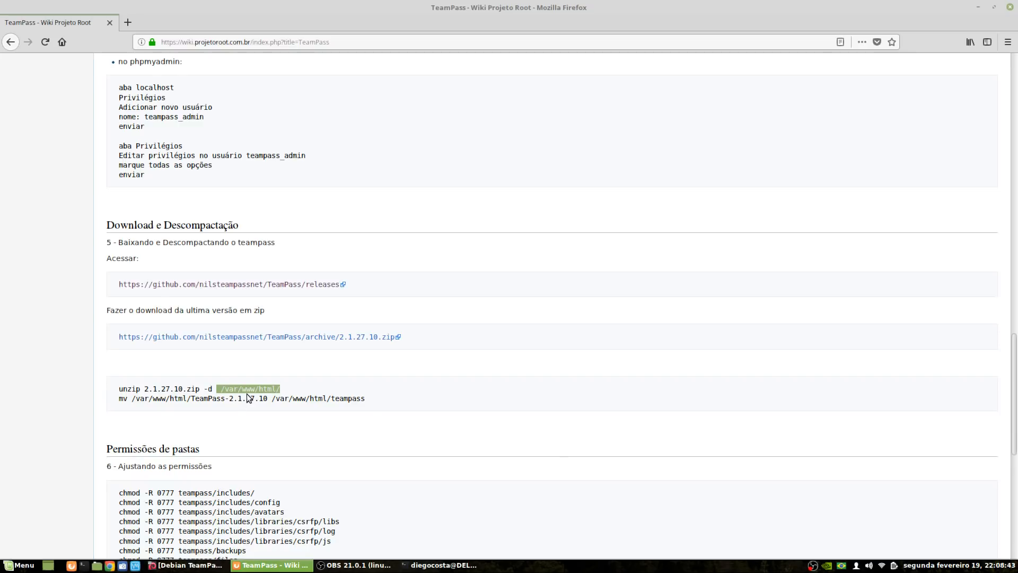
click(143, 386)
Copy the unzip command and run it in the terminal to extract into /var/www/html
triple_click(143, 387)
right_click(144, 389)
click(165, 395)
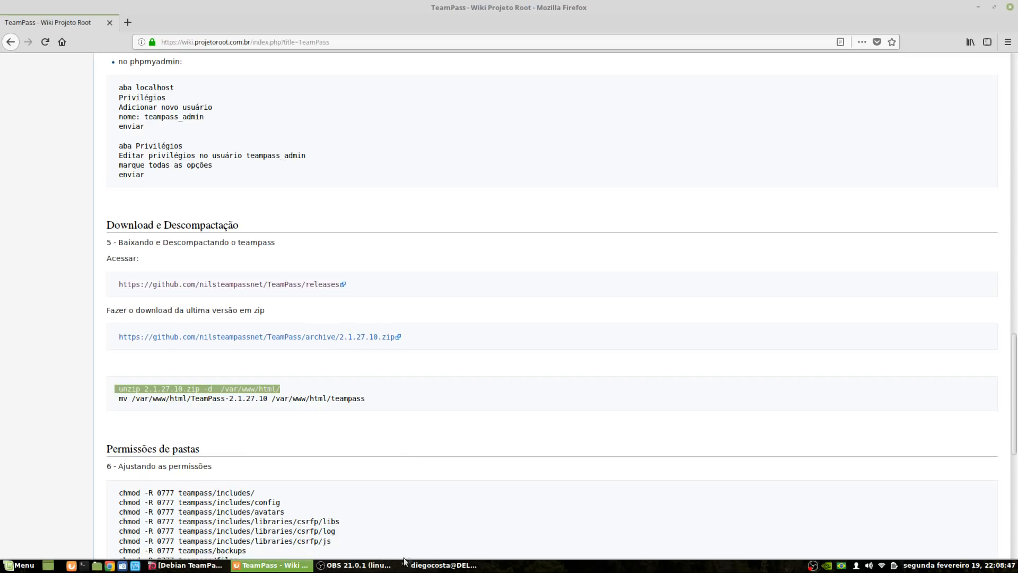
click(441, 565)
key(ctrl+shift+v)
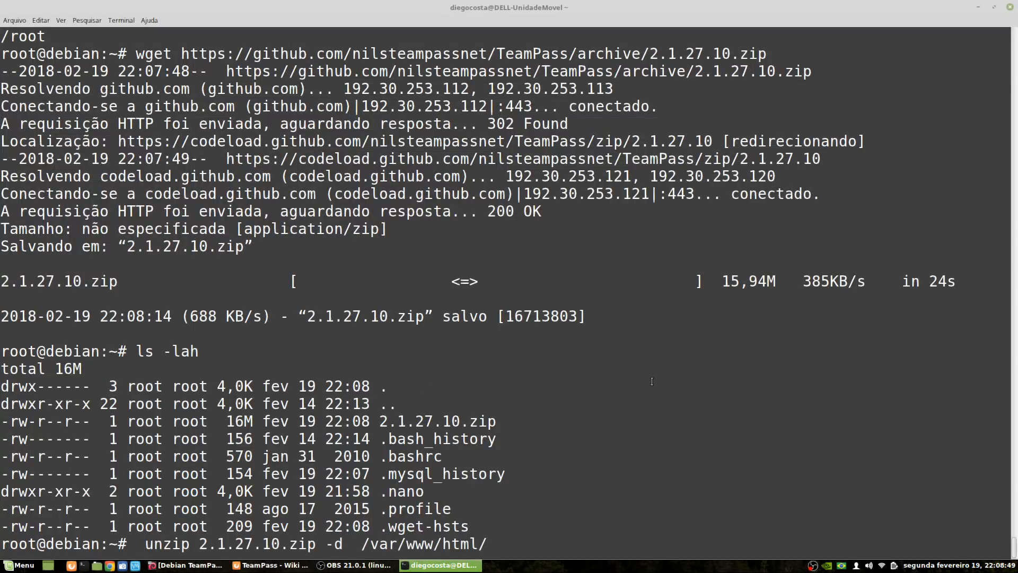
key(Return)
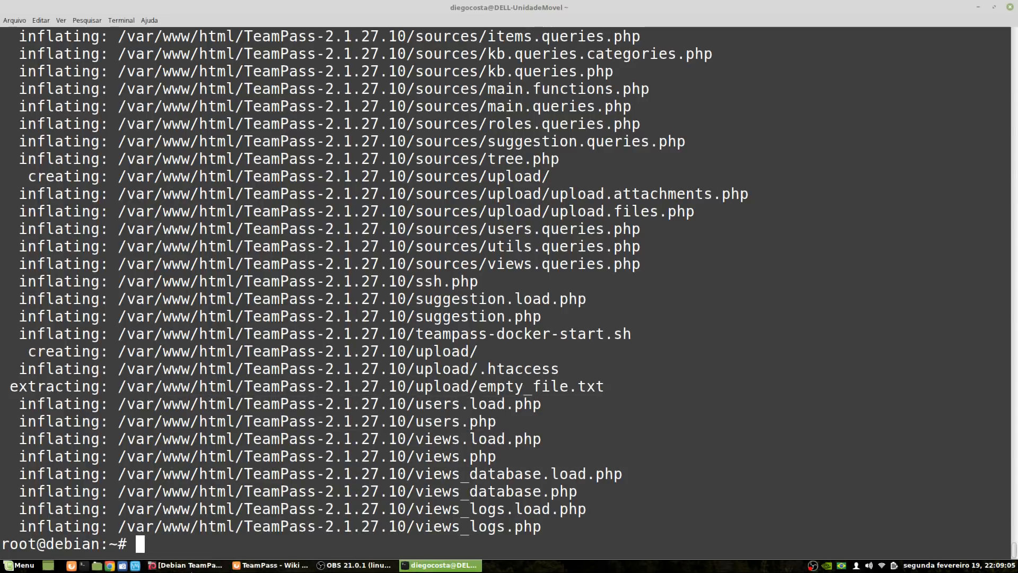
Back on the wiki, highlight the TeamPass-2.1.27.10 folder name on the mv line
click(267, 566)
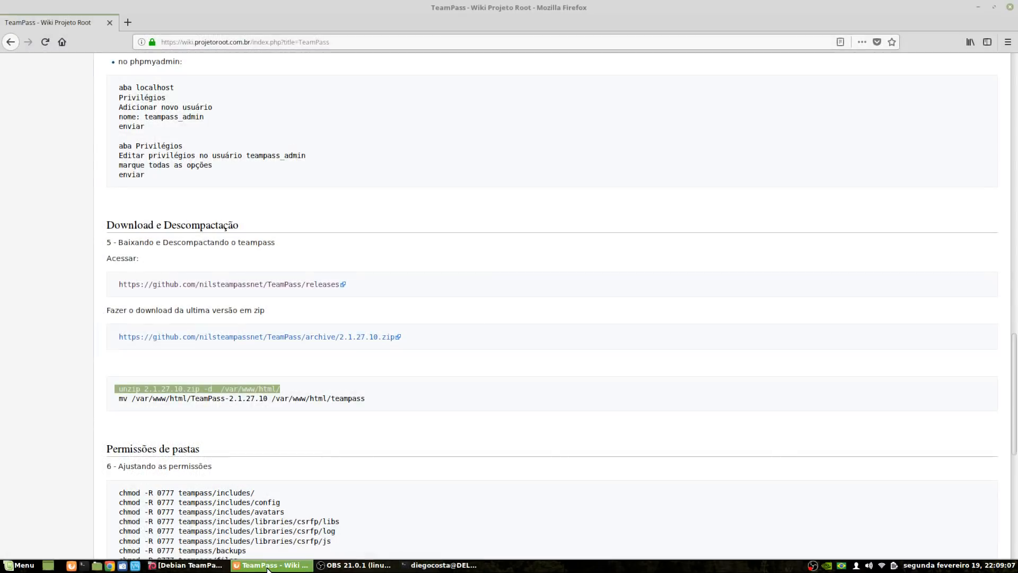
click(119, 404)
drag(191, 399, 268, 400)
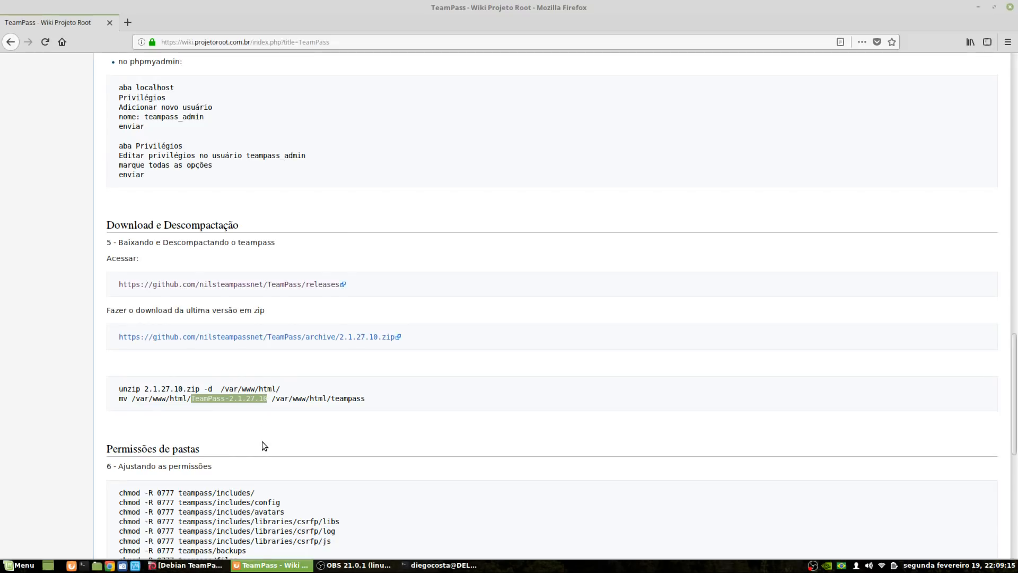
Compare the mv line's TeamPass-2.1.27.10 source and teampass target, then copy the command
drag(331, 399, 360, 401)
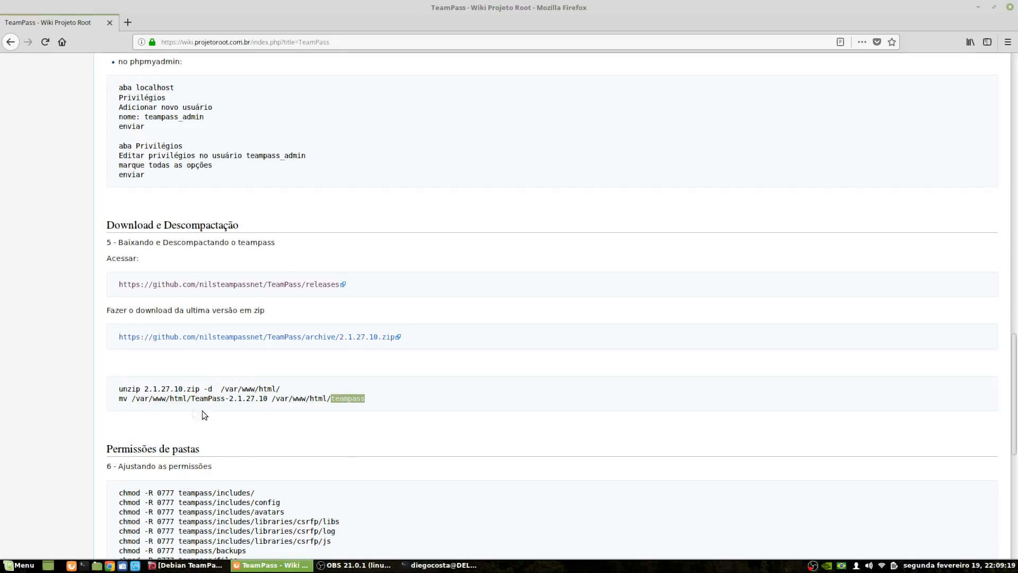
drag(191, 399, 267, 399)
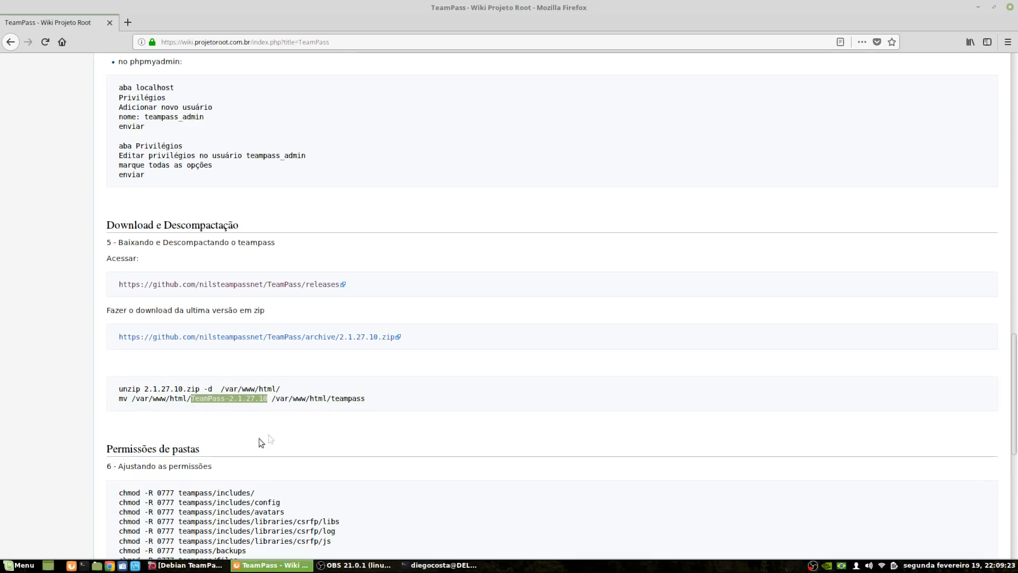
drag(332, 398, 349, 401)
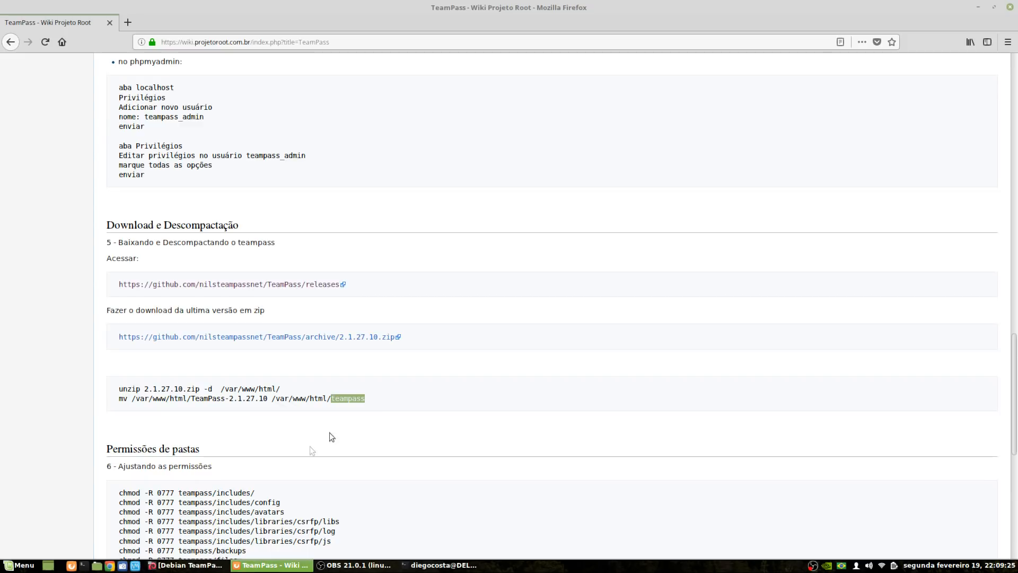
drag(136, 398, 147, 399)
triple_click(146, 399)
right_click(150, 399)
click(159, 411)
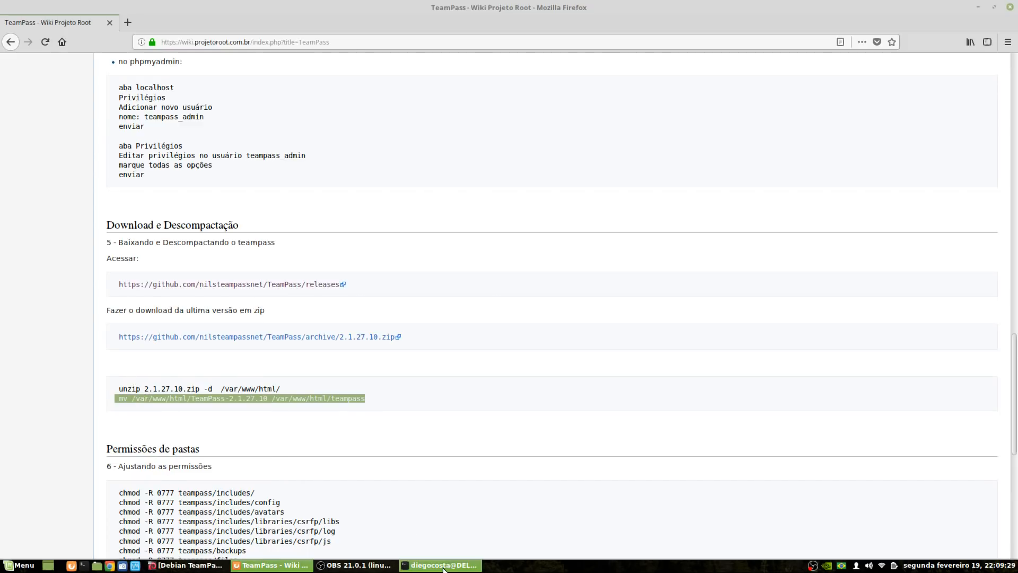
Run the mv command in the terminal, renaming the folder to /var/www/html/teampass
click(444, 565)
right_click(698, 374)
click(724, 419)
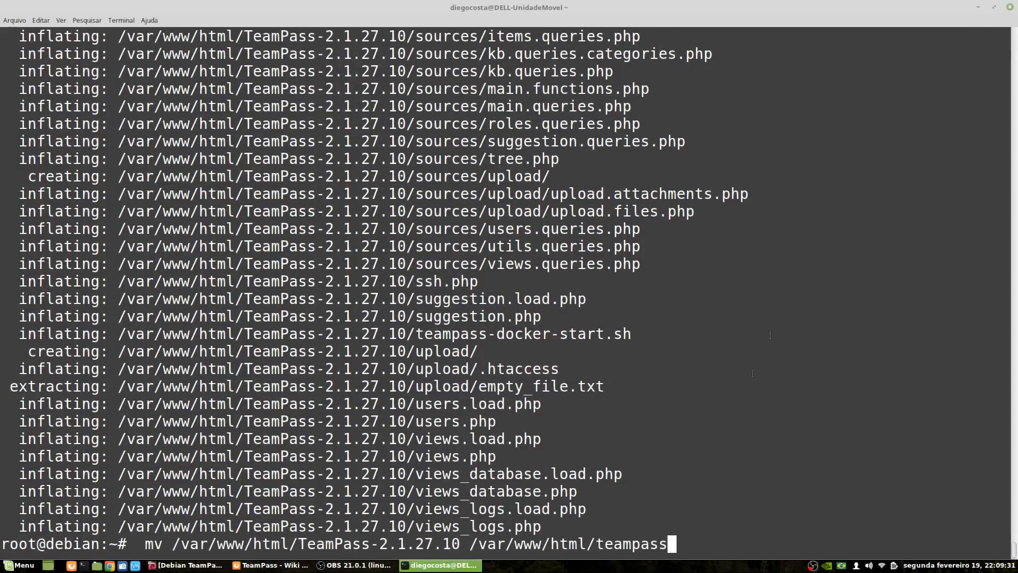
key(Return)
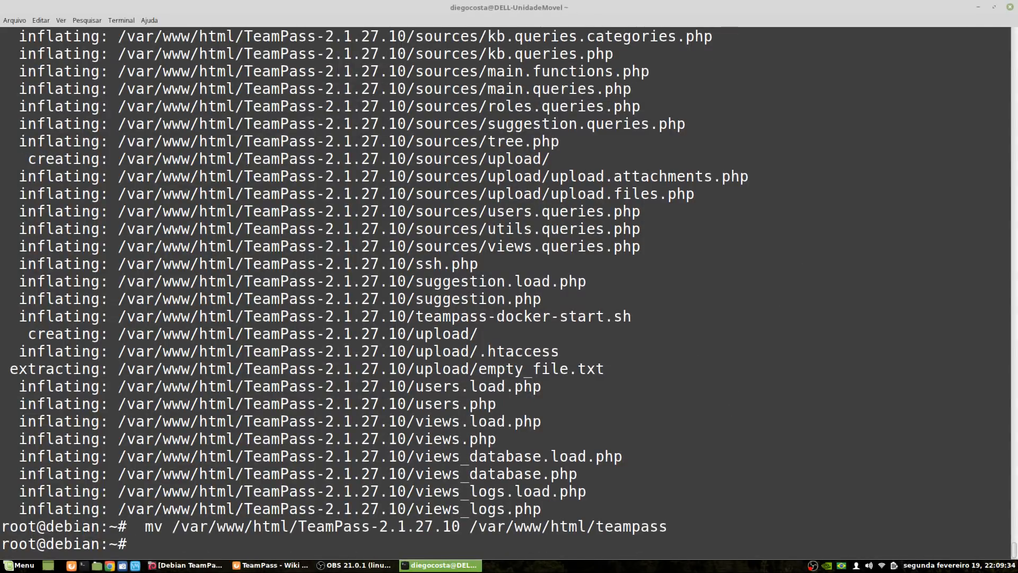
List /var/www/html with ls -lah and confirm the teampass folder is there
text(cd /var/www/html/)
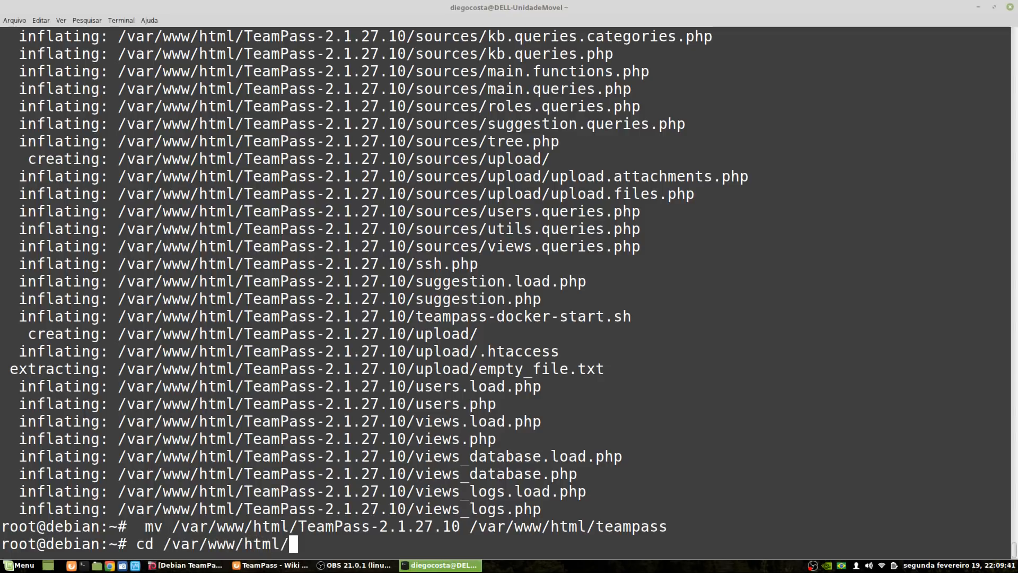
key(Return)
text(ls -lah)
key(Return)
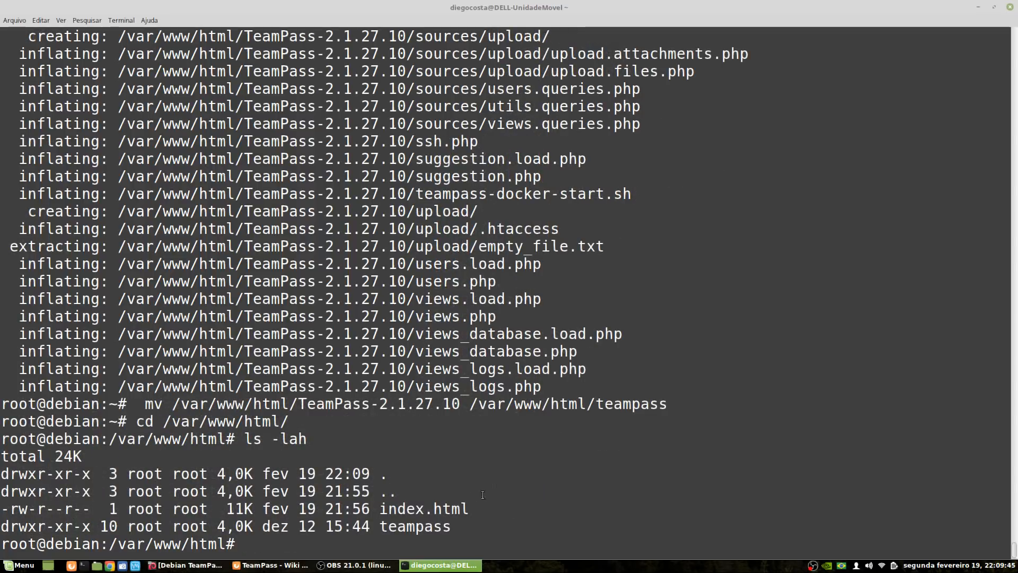
drag(379, 526, 453, 527)
click(453, 527)
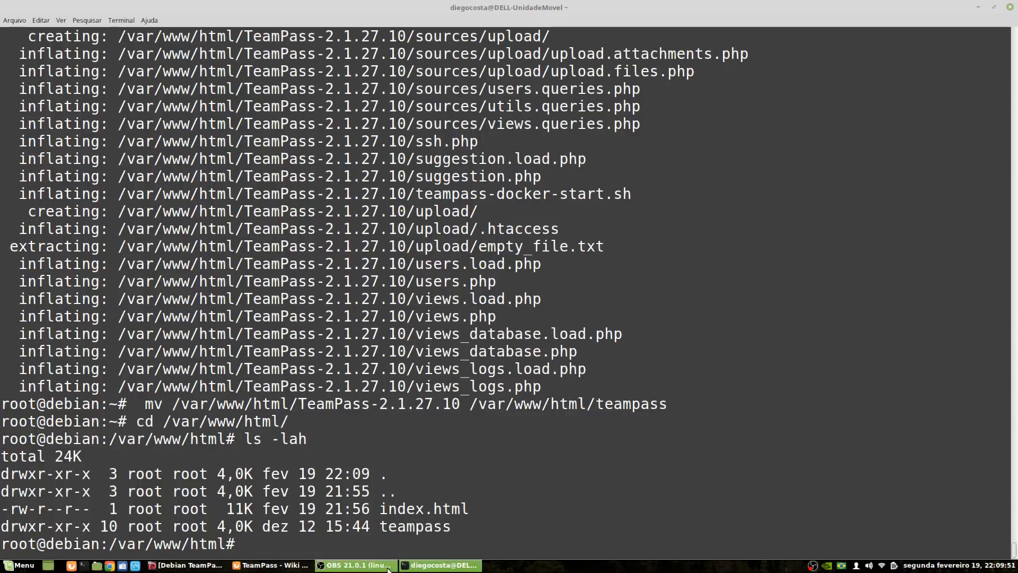
click(270, 565)
Review the Permissões de pastas chmod commands, noting teampass/includes/ and the 777 value
click(266, 396)
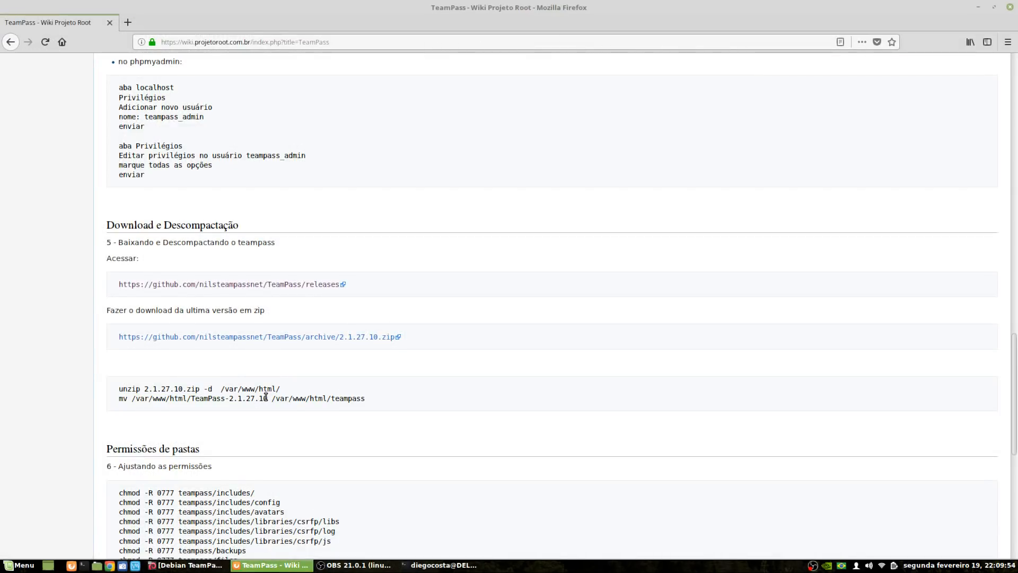
drag(330, 402, 384, 404)
scroll(410, 422, down, 4)
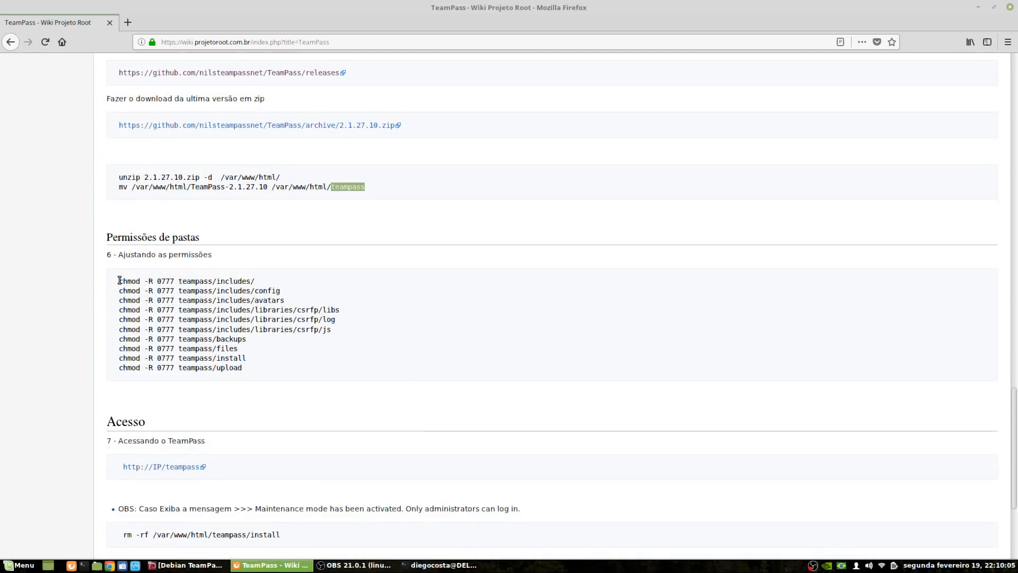
drag(120, 280, 248, 370)
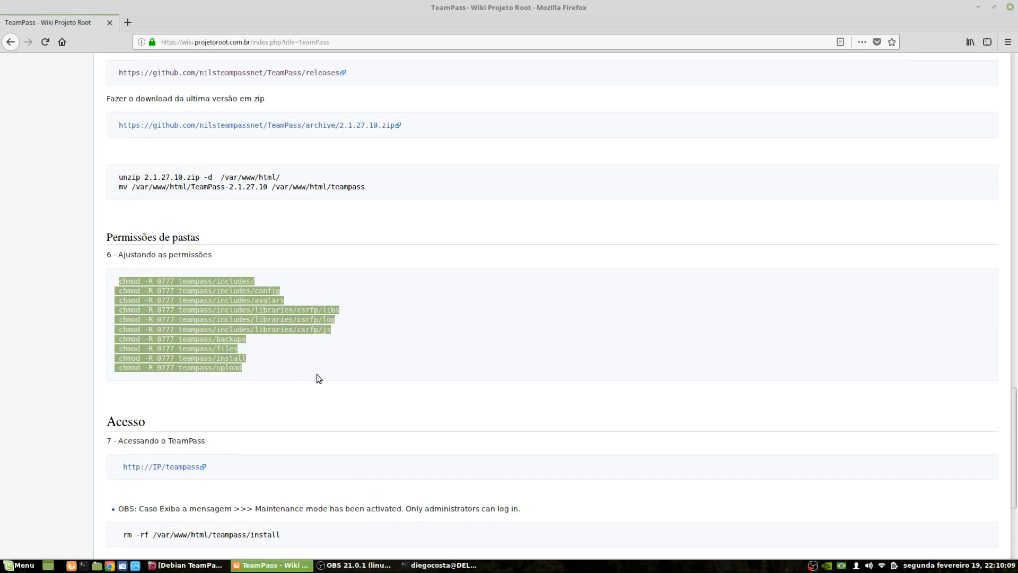
click(151, 318)
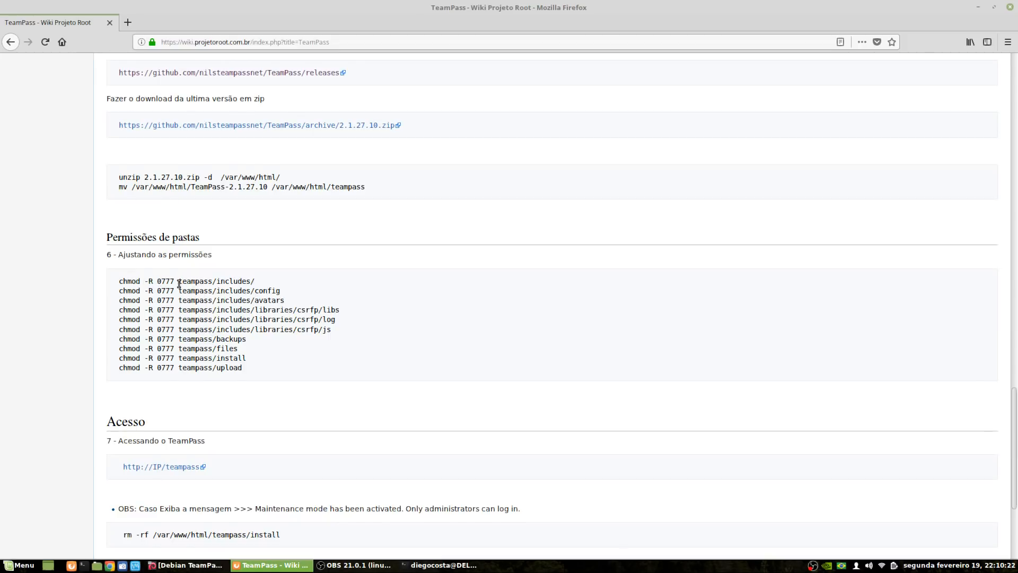
drag(179, 282, 259, 285)
click(181, 282)
drag(120, 283, 257, 281)
click(177, 282)
drag(216, 282, 257, 281)
drag(161, 282, 179, 282)
drag(117, 281, 253, 372)
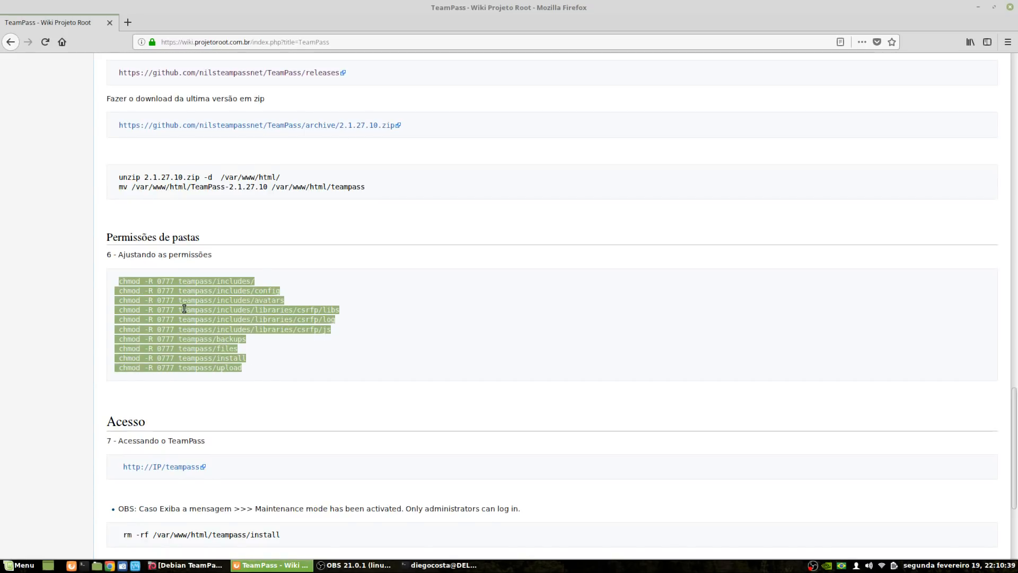
click(184, 391)
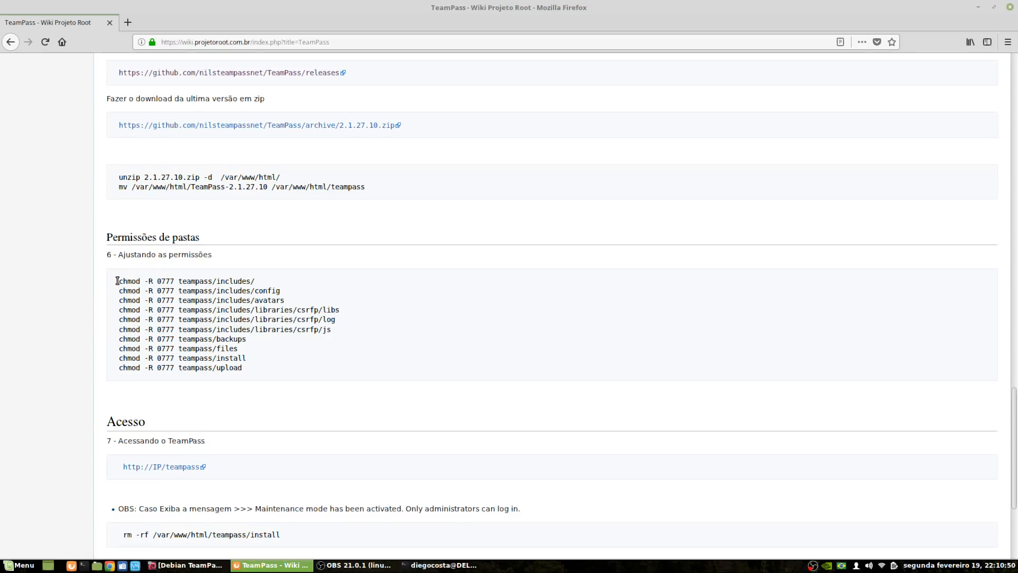
Copy all ten chmod -R 0777 commands and paste them into the terminal to run
drag(120, 282, 300, 297)
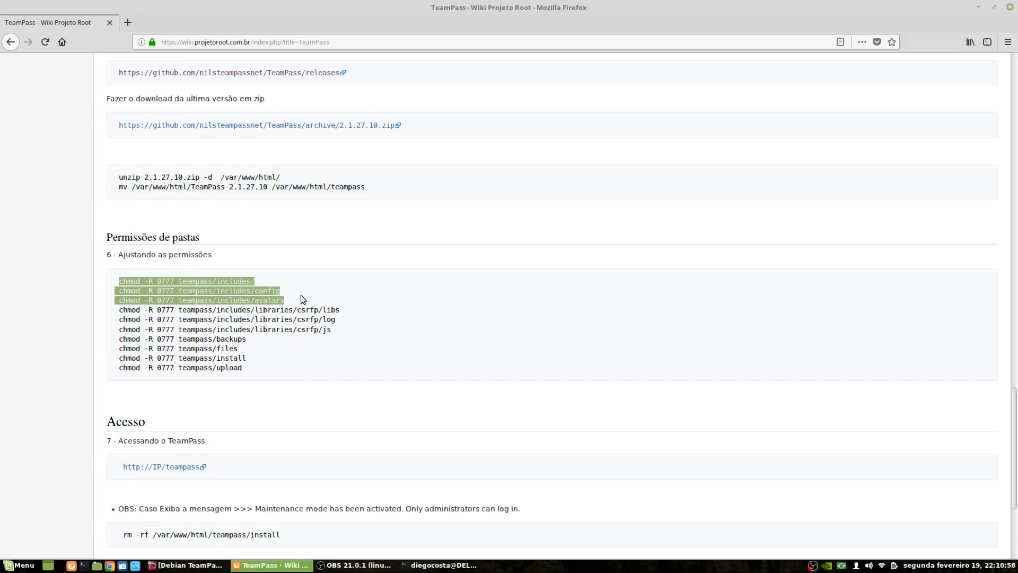
drag(301, 298, 250, 370)
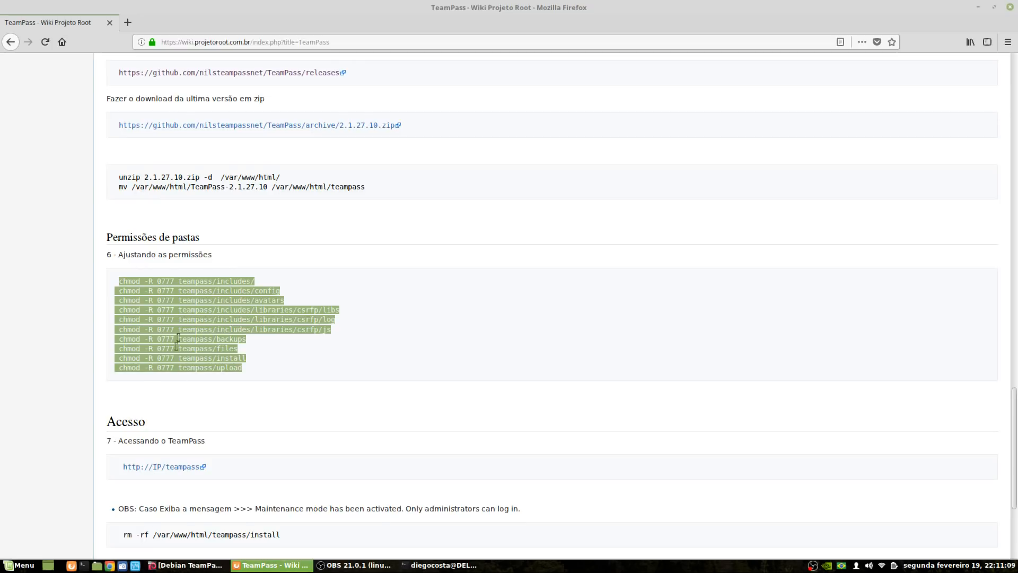
click(189, 310)
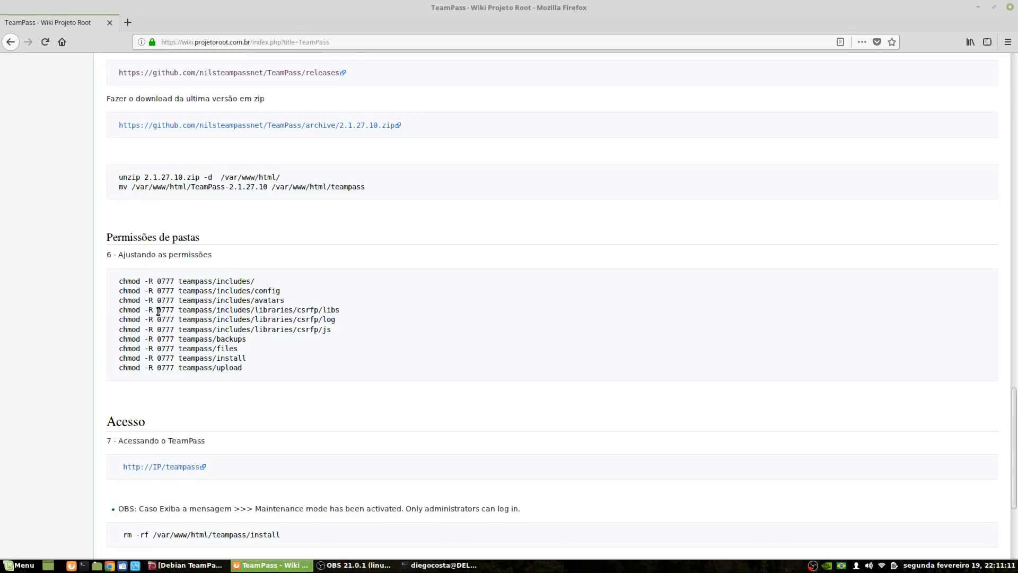
drag(158, 311, 174, 311)
click(121, 284)
drag(121, 284, 250, 370)
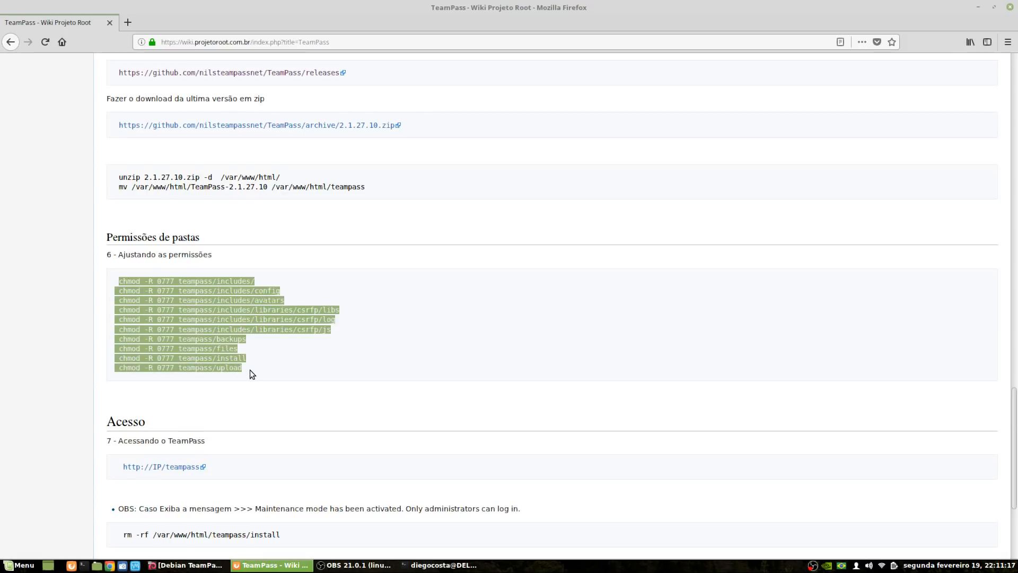
right_click(202, 314)
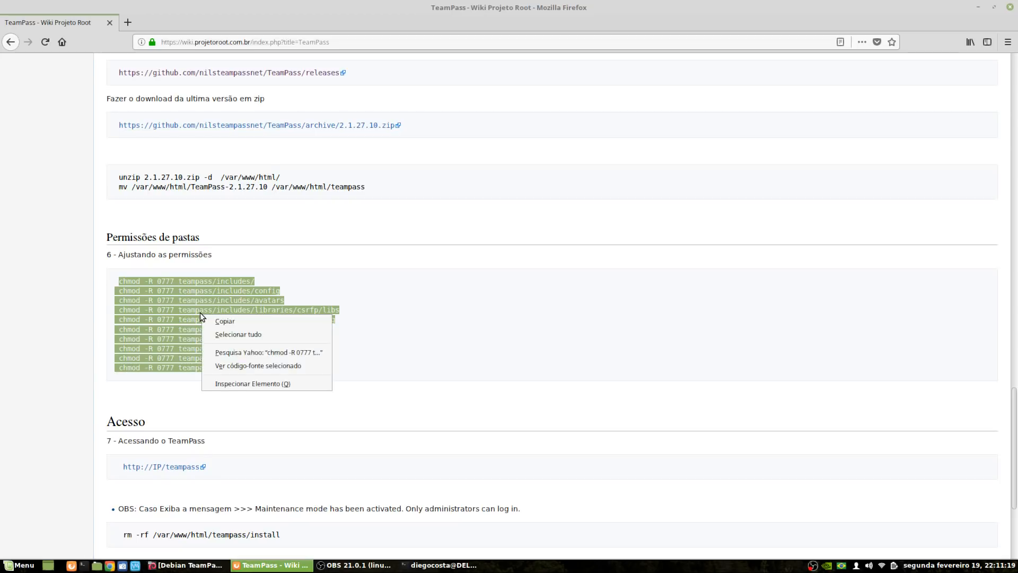
click(222, 324)
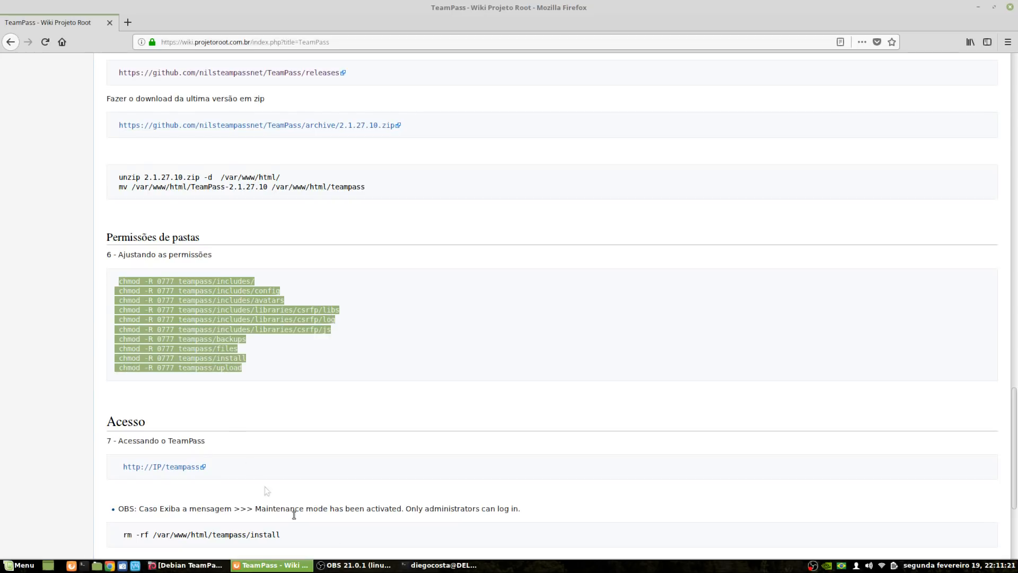
click(441, 565)
right_click(740, 325)
click(756, 346)
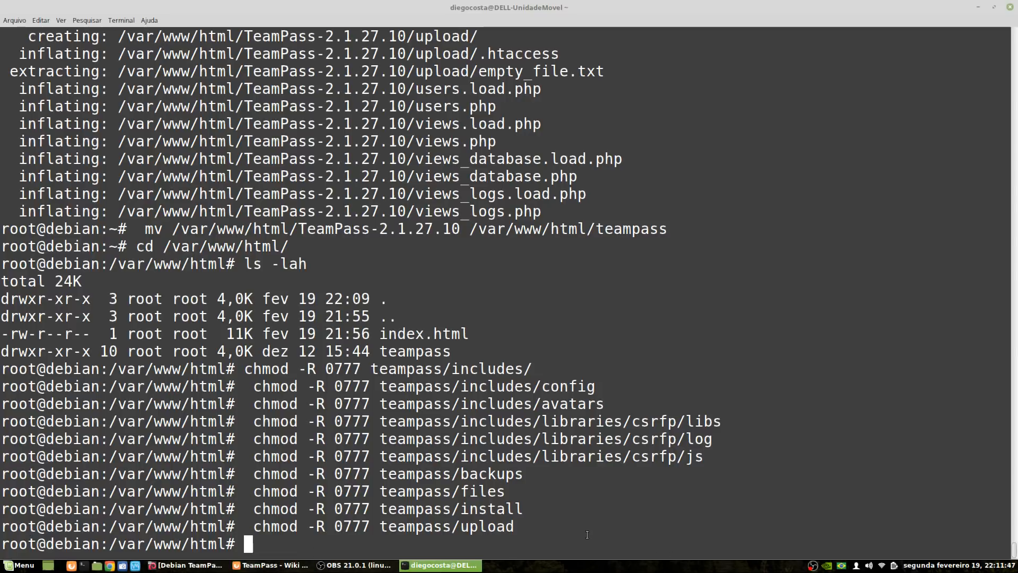
Look over the wiki below the permissions section, then return to the terminal
click(271, 565)
scroll(243, 420, down, 1)
scroll(243, 420, down, 3)
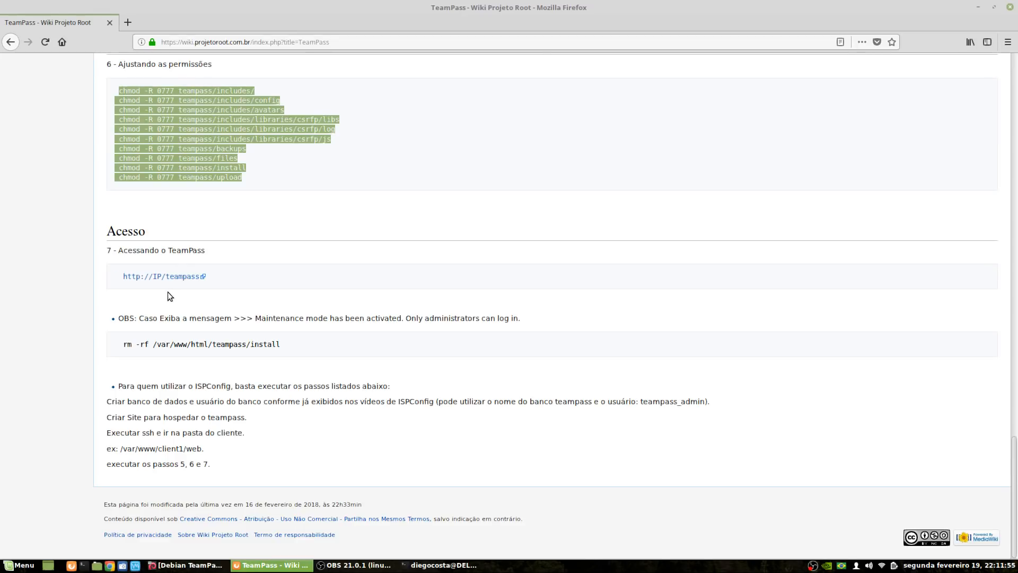
scroll(323, 307, up, 5)
scroll(320, 307, up, 3)
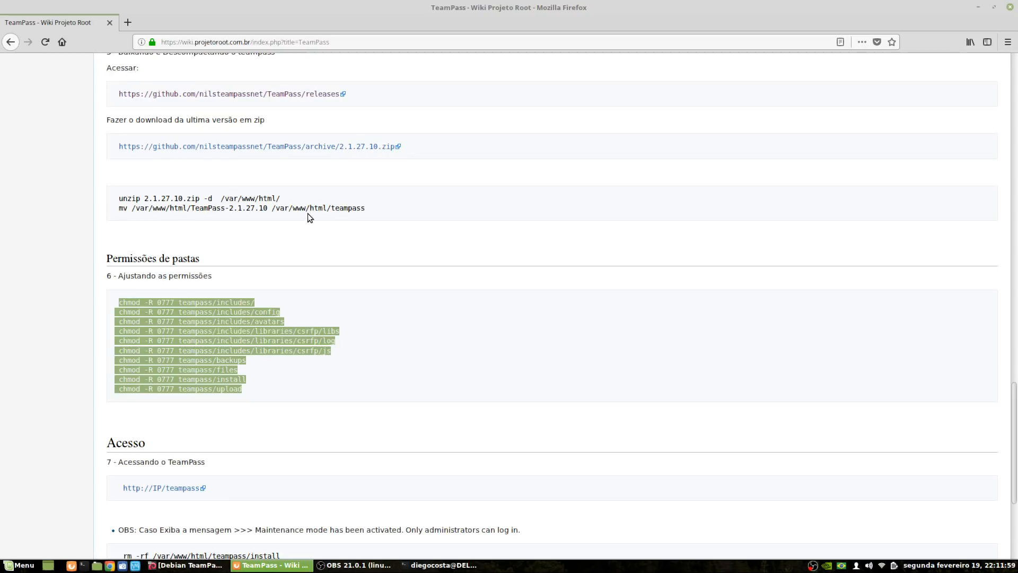
drag(179, 313, 182, 380)
scroll(284, 405, down, 4)
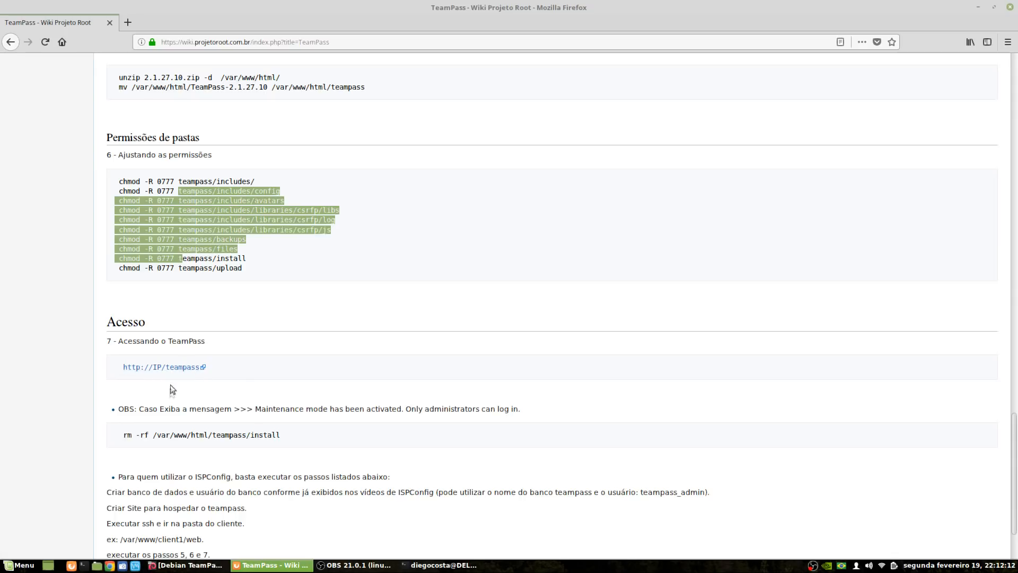
click(444, 567)
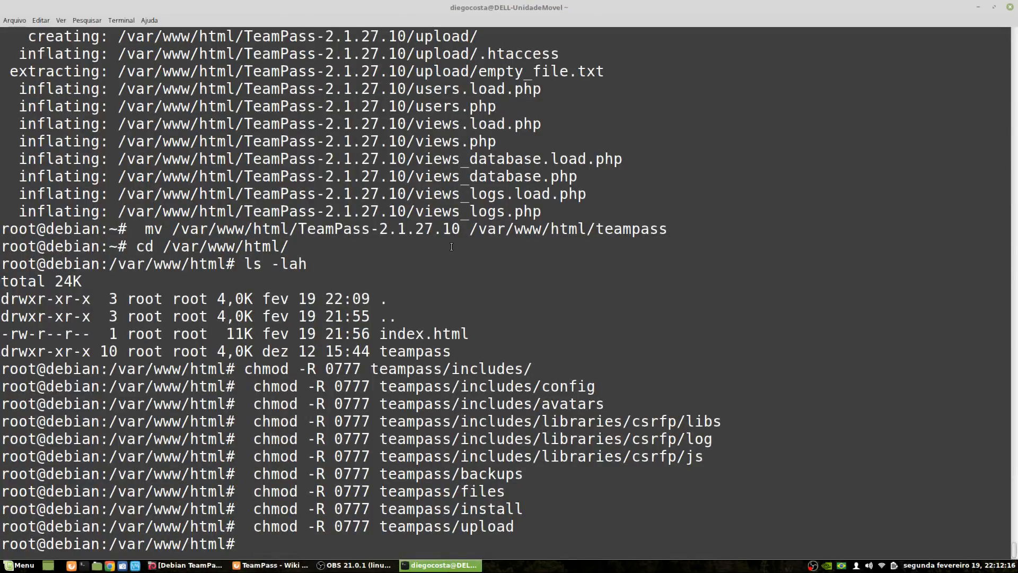
Run ip a and copy the server IP address 192.168.0.26
text(ipa)
key(BackSpace)
text(a)
key(Return)
drag(82, 474, 187, 473)
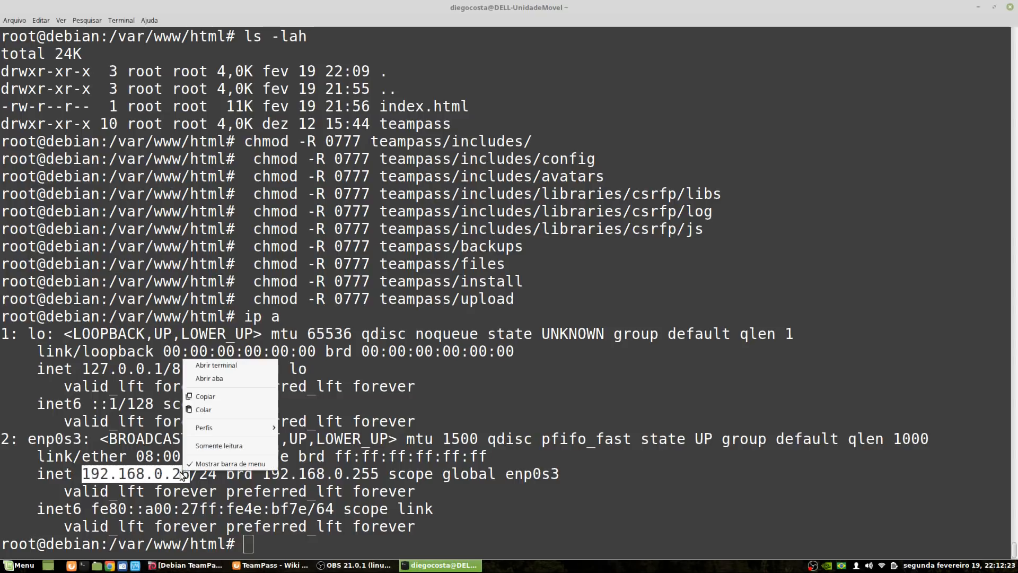
click(205, 396)
Load 192.168.0.26/teampass in a new Firefox tab
click(271, 565)
click(133, 23)
key(ctrl+v)
key(Return)
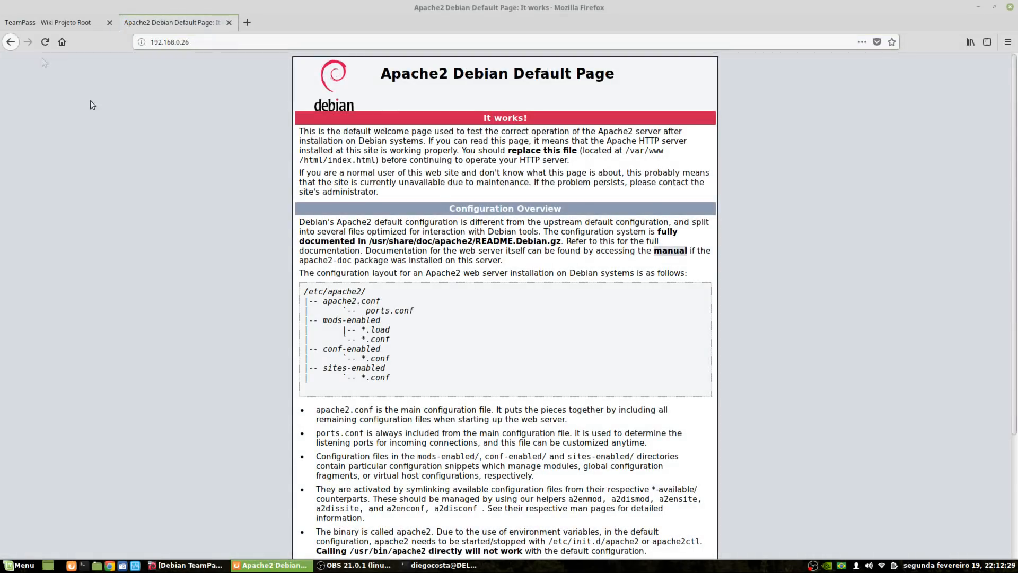
click(258, 47)
text(/)
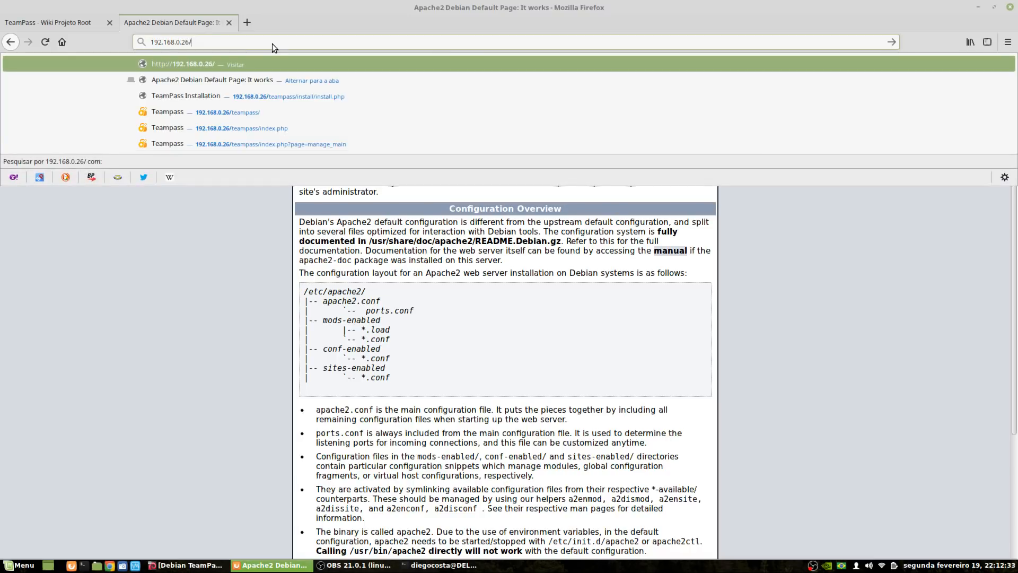
text(teampass)
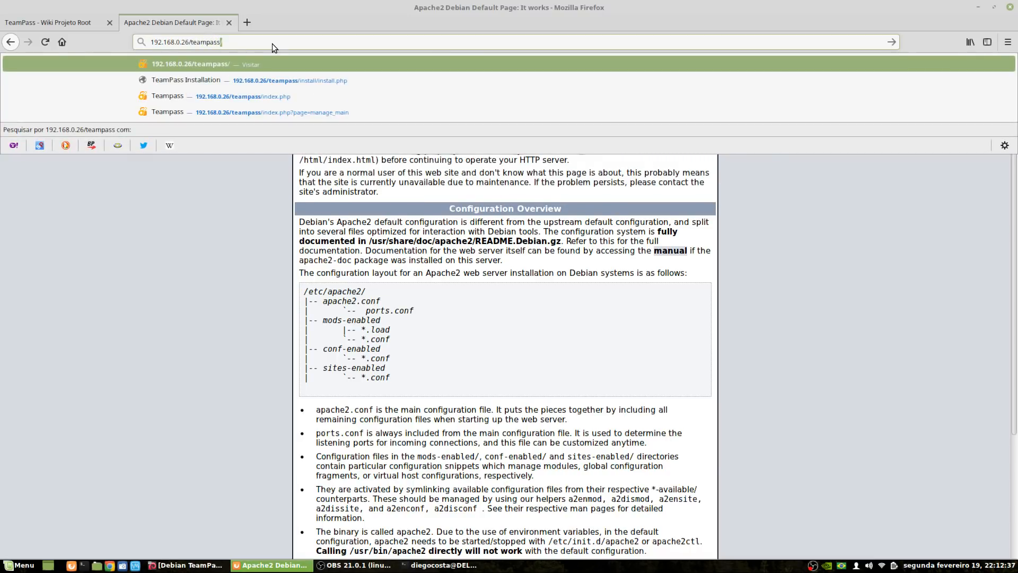
key(Return)
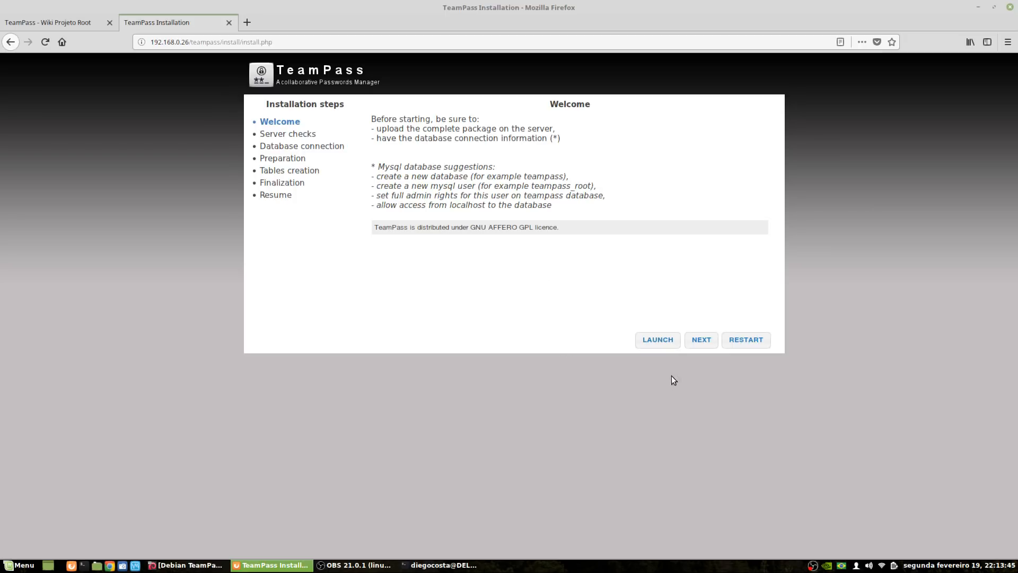
Advance the installer past Welcome and scroll the Server checks requirements list
click(698, 346)
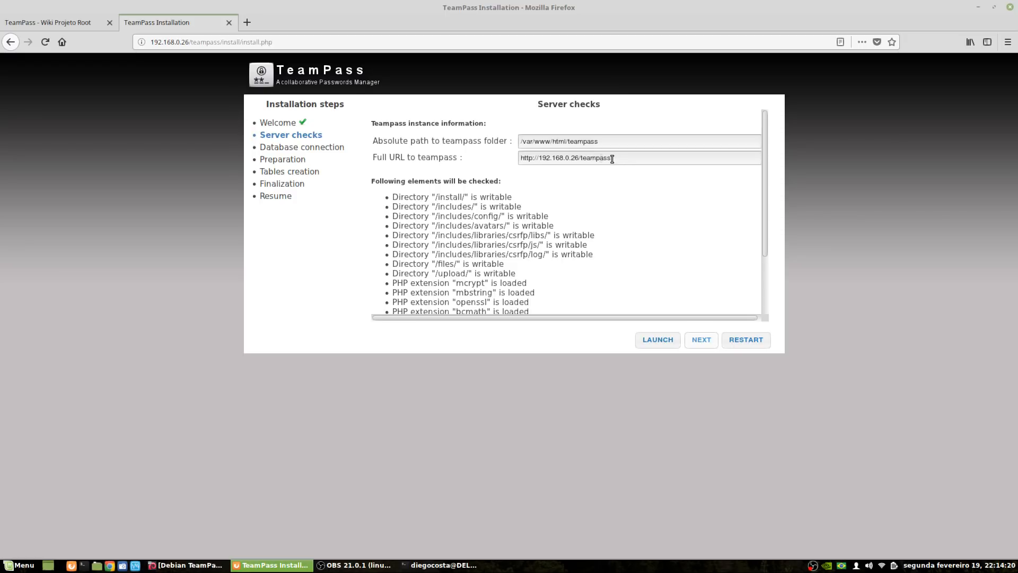
drag(539, 158, 578, 158)
click(543, 159)
drag(544, 158, 575, 158)
scroll(440, 194, down, 1)
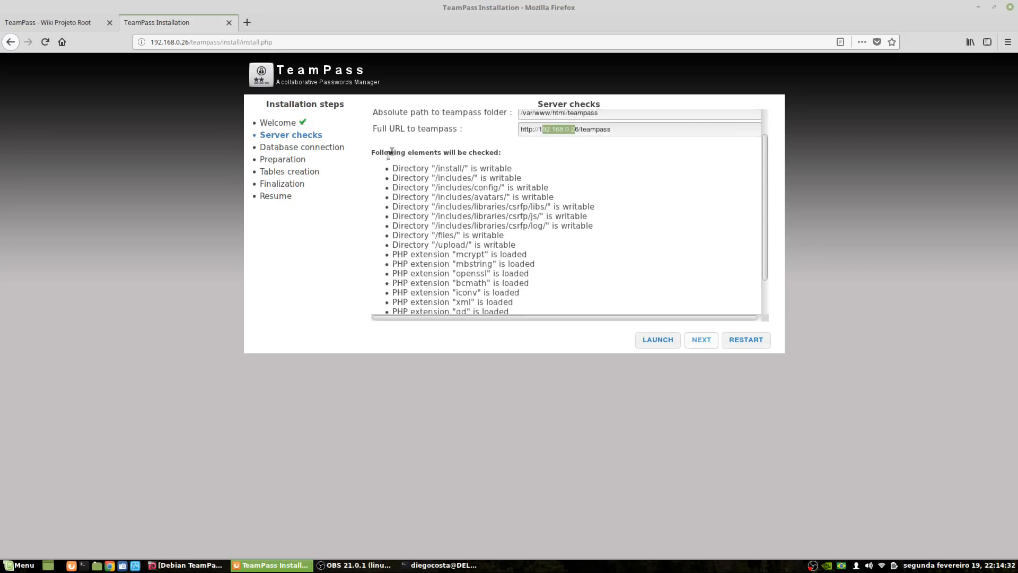
scroll(615, 206, down, 2)
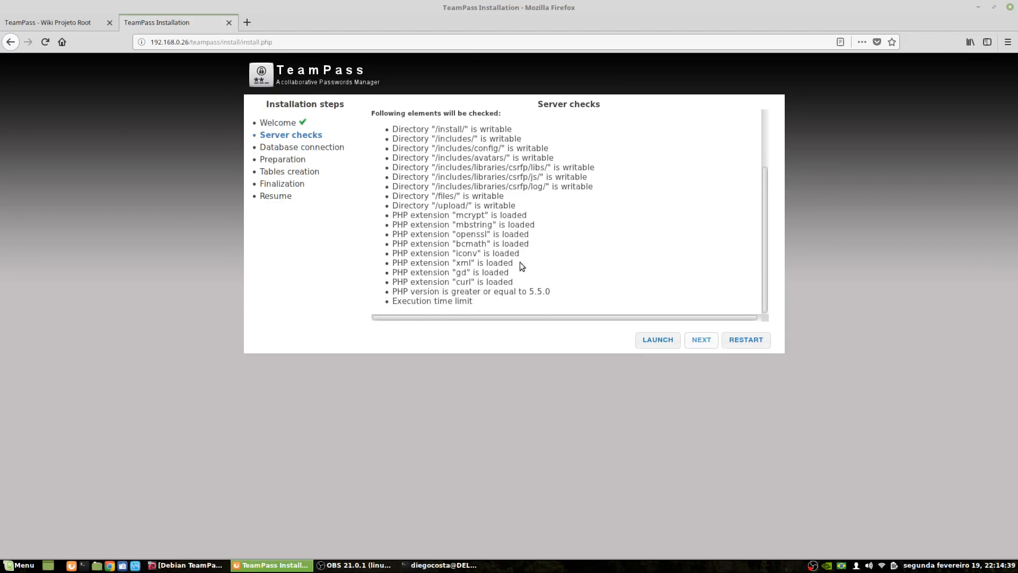
Run the server checks and review the xml/gd extension error and 30-second execution limit failure
click(660, 342)
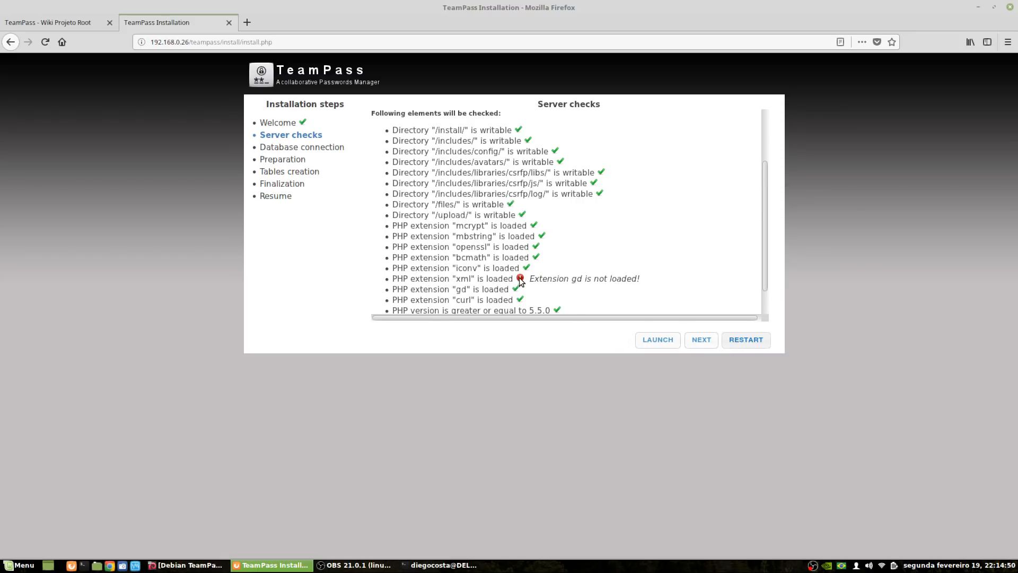
drag(571, 280, 594, 279)
click(567, 293)
drag(456, 279, 480, 280)
scroll(536, 218, up, 3)
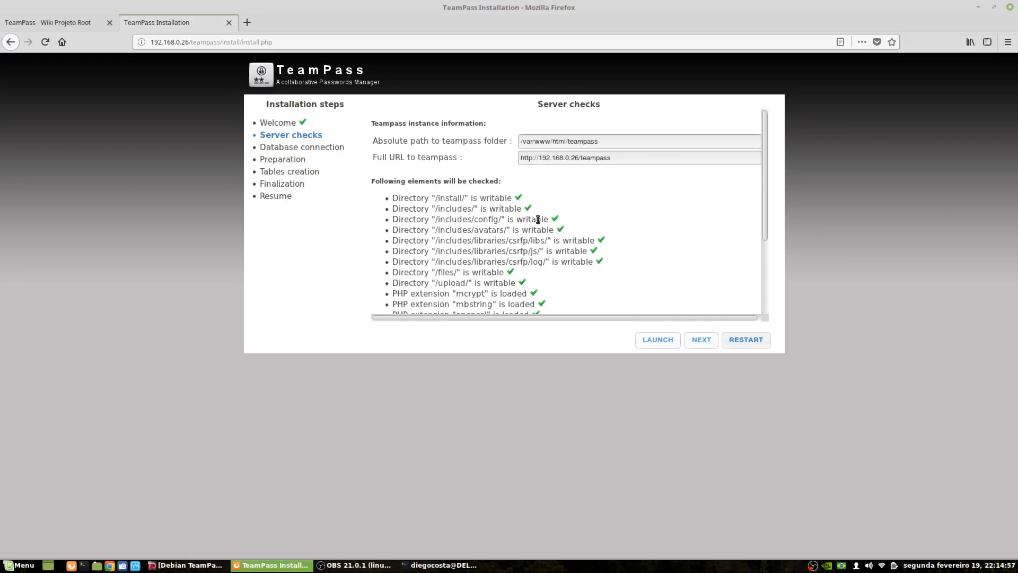
scroll(551, 271, down, 3)
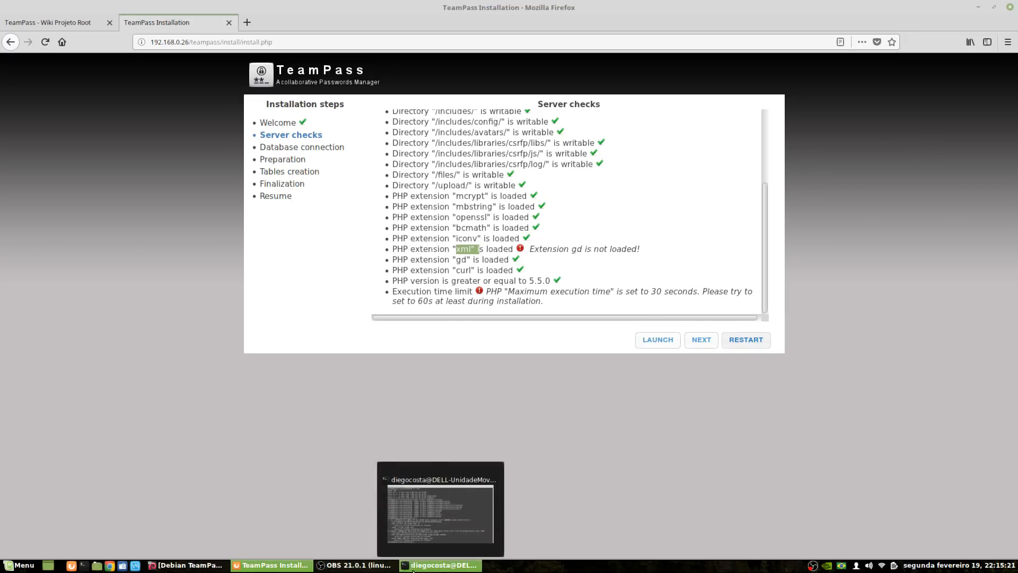
Restart Apache with 'service apache2 restart' in the terminal and go back to Firefox
click(418, 567)
text(se)
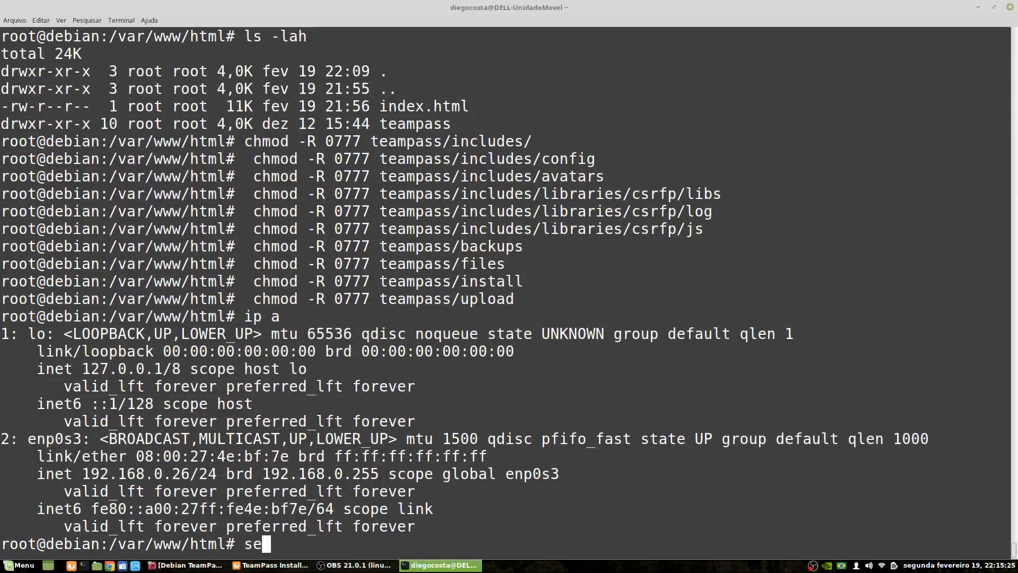
text(rvice apache2 )
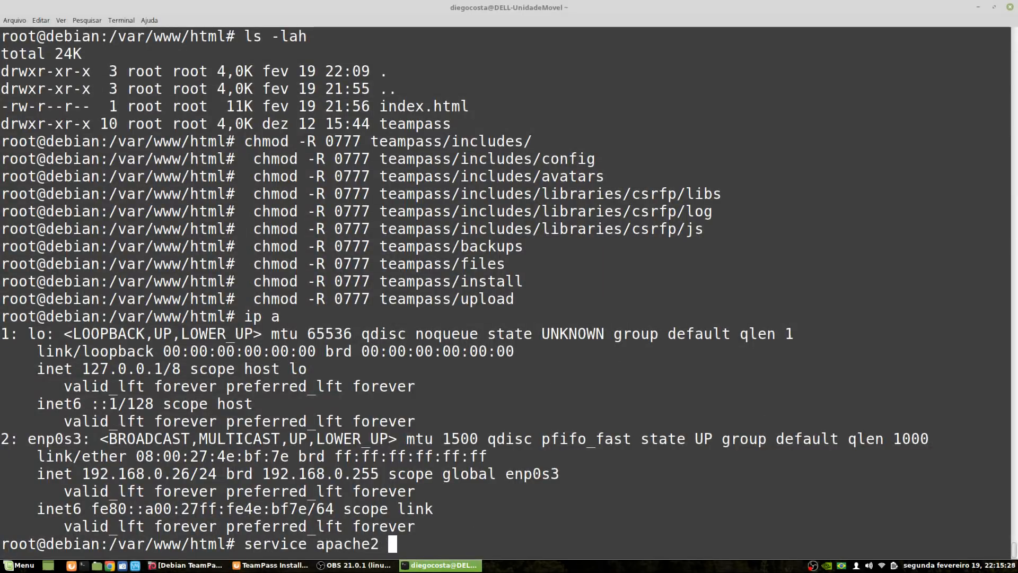
text(restart)
key(Return)
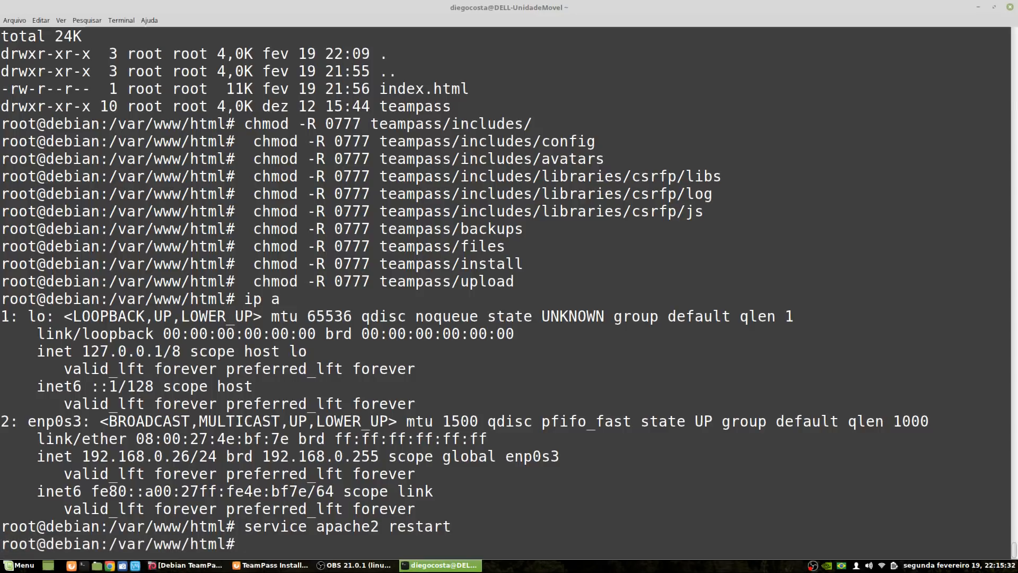
click(271, 565)
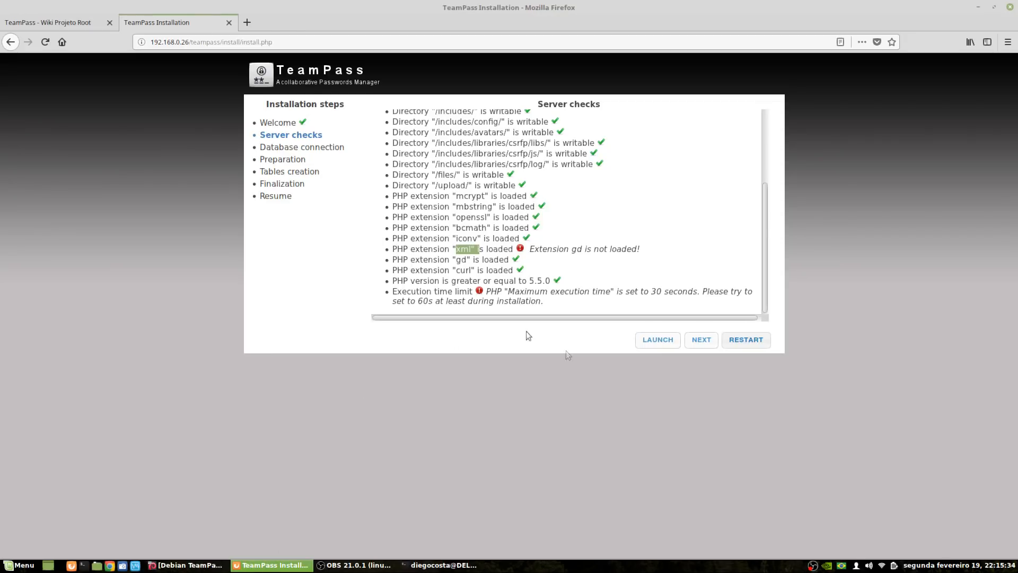
Re-run the server checks, confirm gd and execution time limit now pass, and continue
click(658, 340)
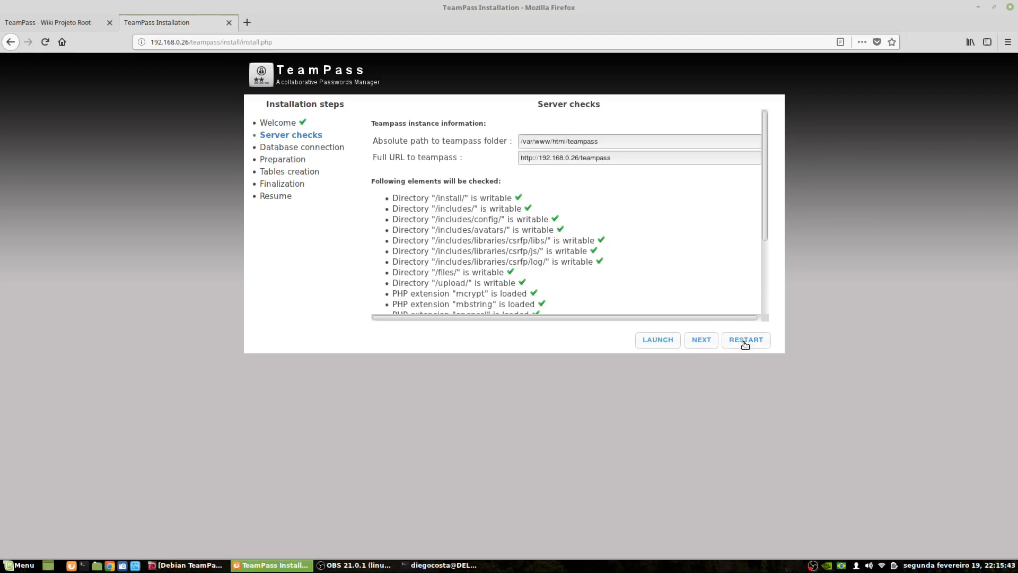
click(745, 340)
click(701, 340)
click(664, 340)
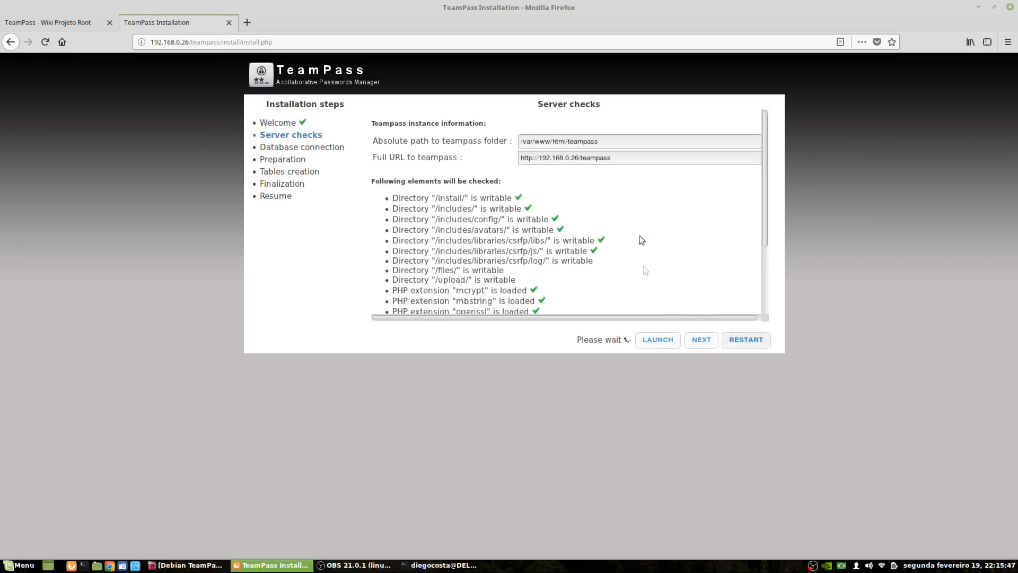
scroll(716, 223, down, 3)
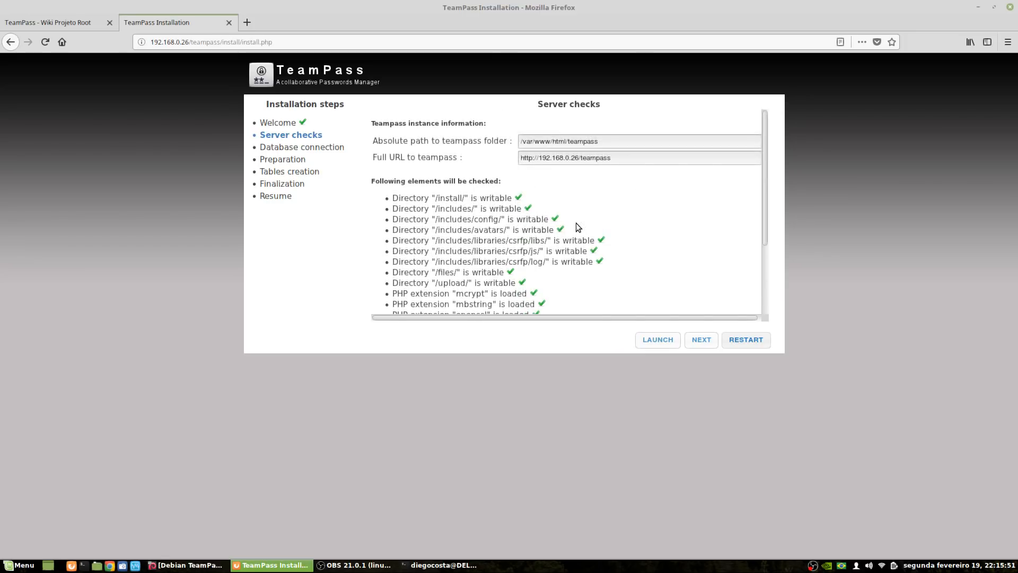
scroll(568, 221, down, 3)
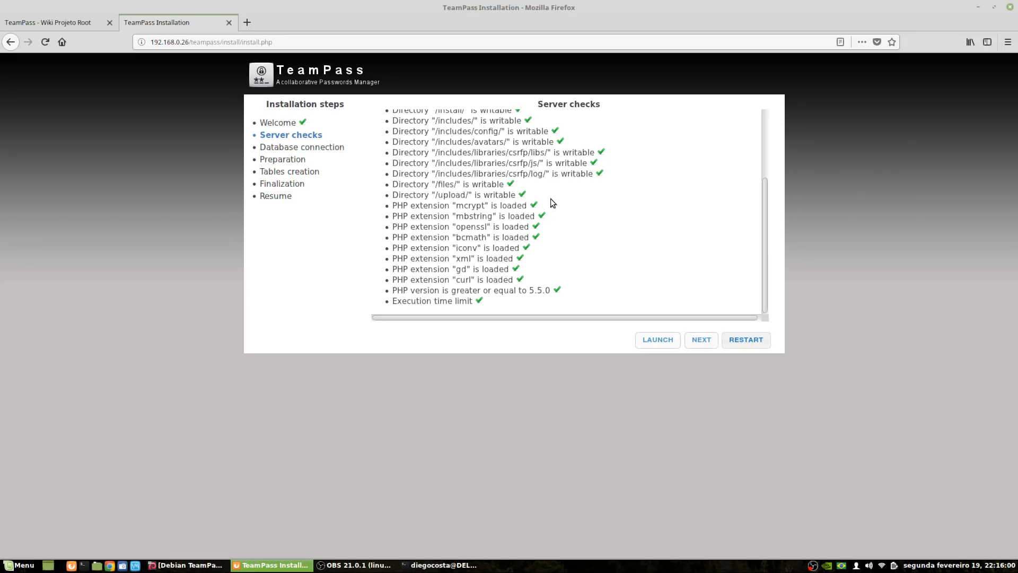
scroll(550, 199, up, 3)
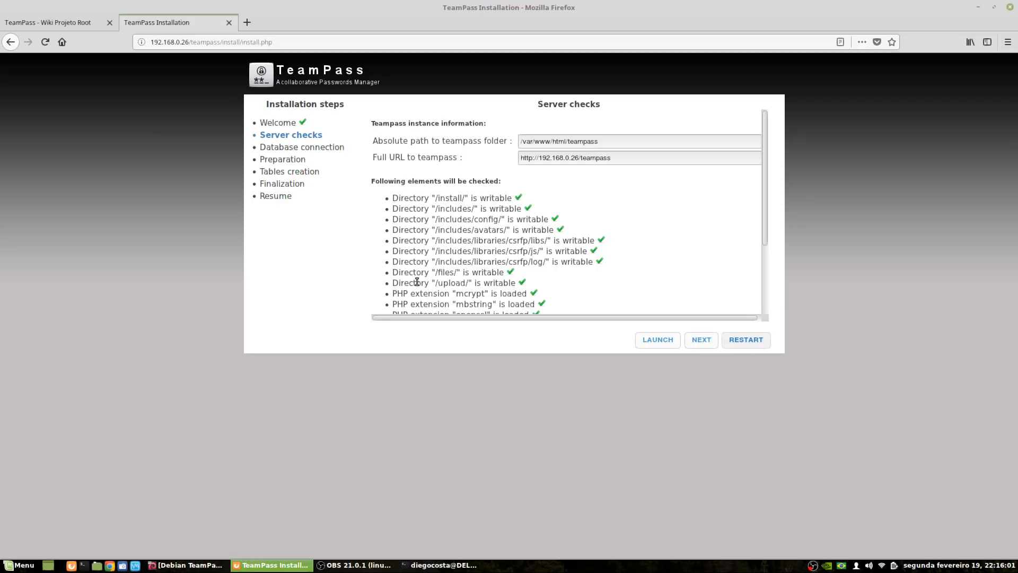
scroll(418, 281, down, 3)
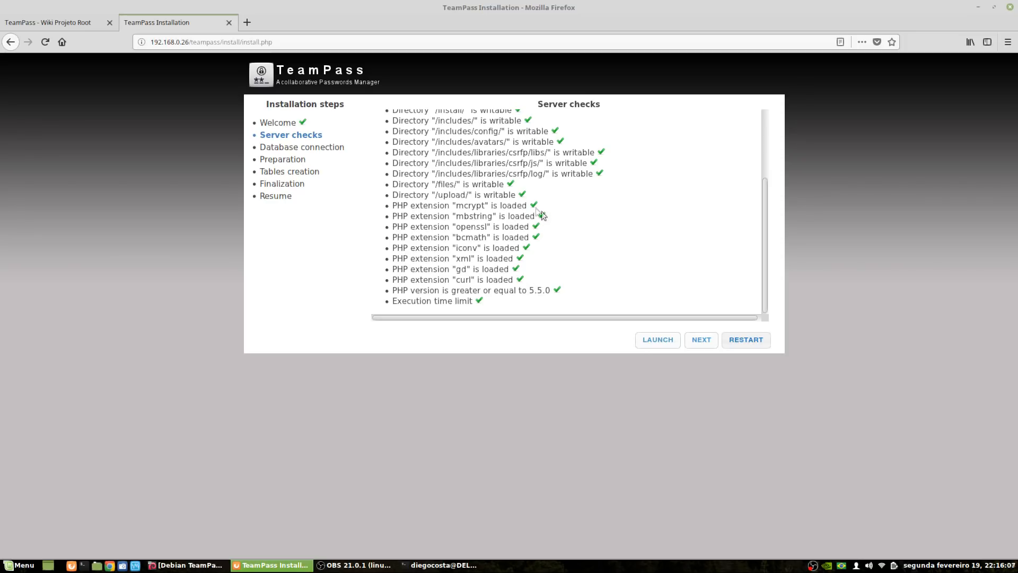
scroll(535, 239, up, 3)
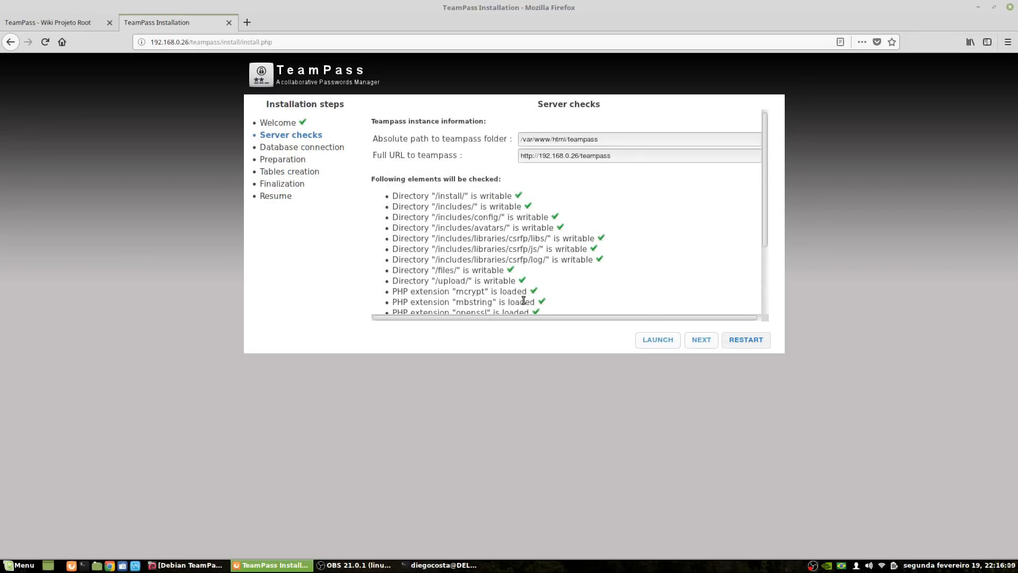
scroll(524, 300, down, 3)
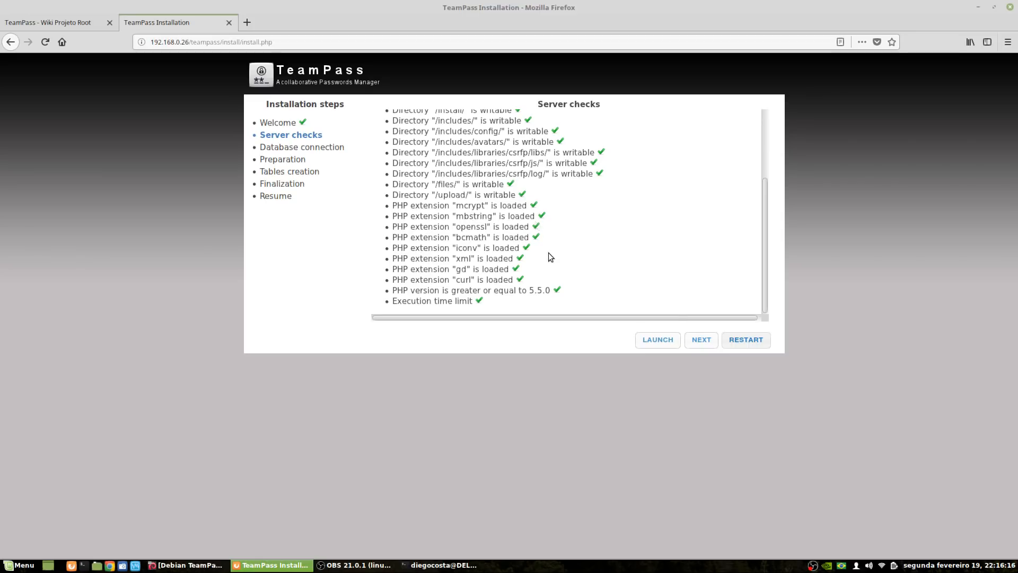
click(702, 342)
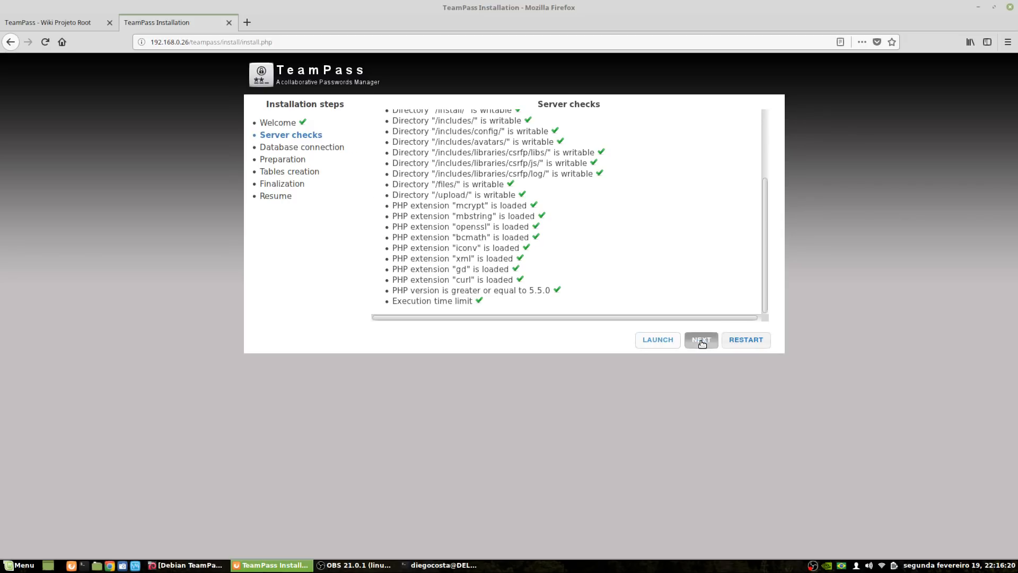
Connect to host localhost, database teampass, login teampass_admin with its password, and continue
click(547, 156)
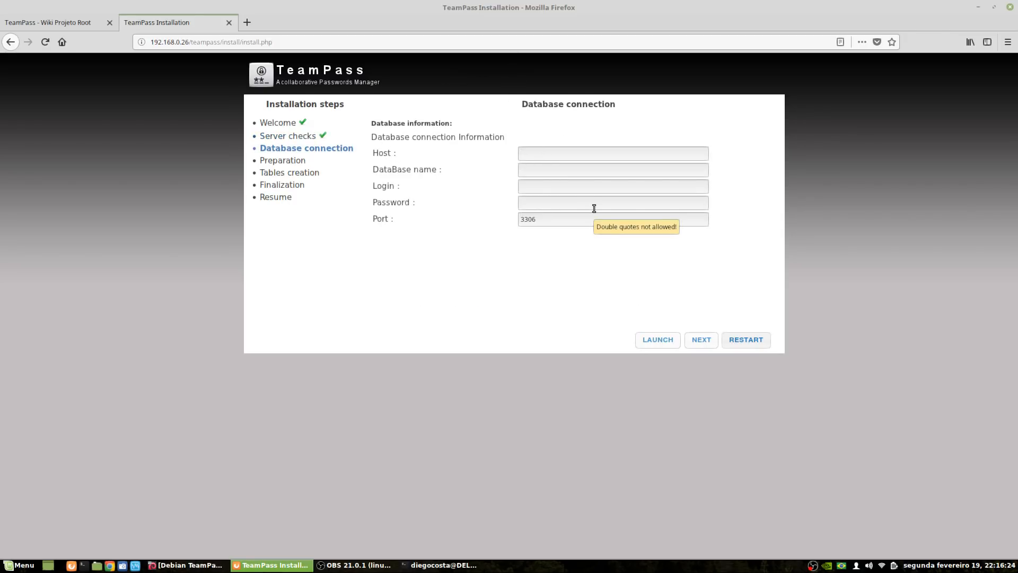
text(localhost)
click(524, 175)
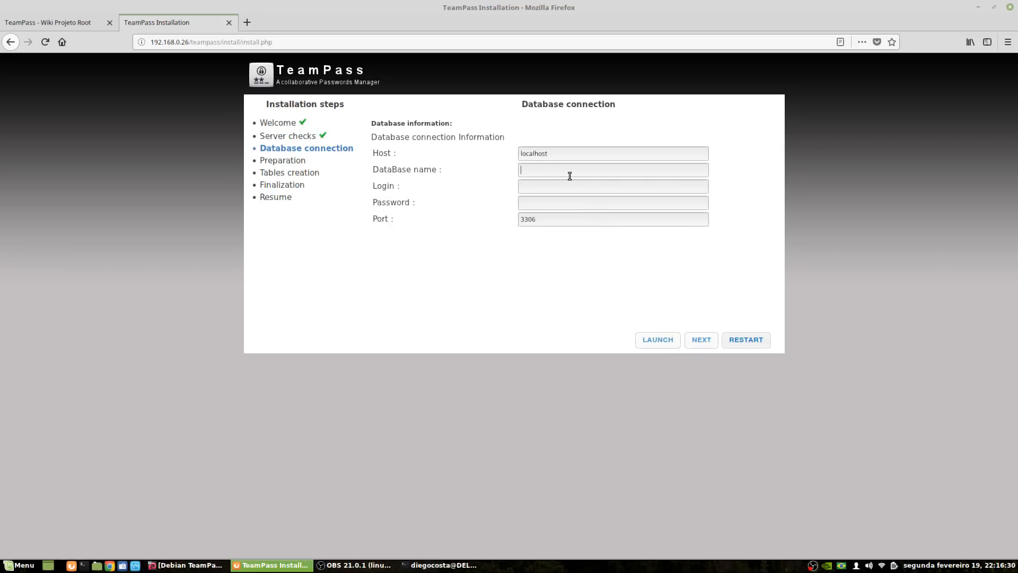
text(teampass)
click(550, 187)
text(teampass_admin)
click(563, 206)
click(665, 346)
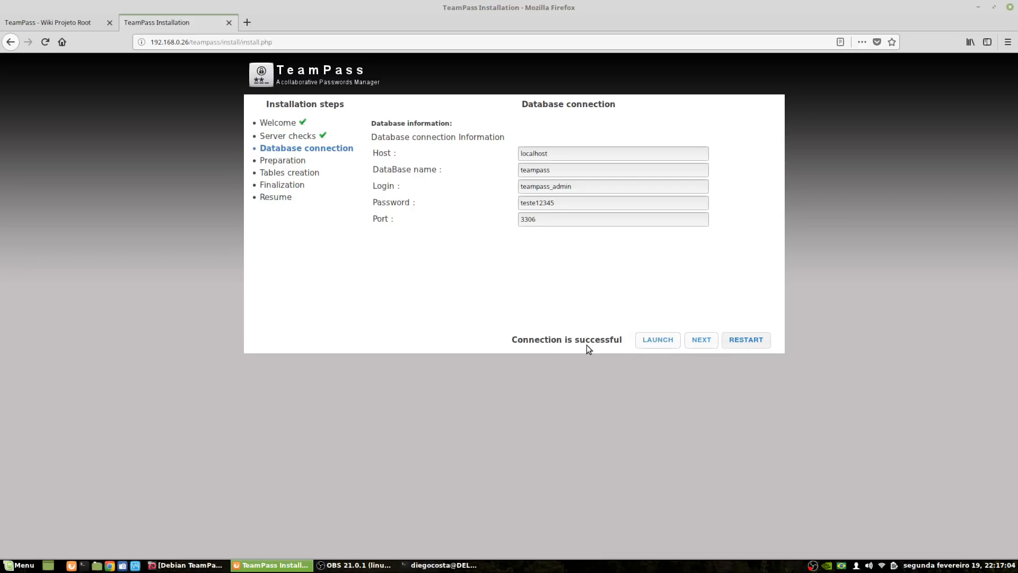
click(701, 346)
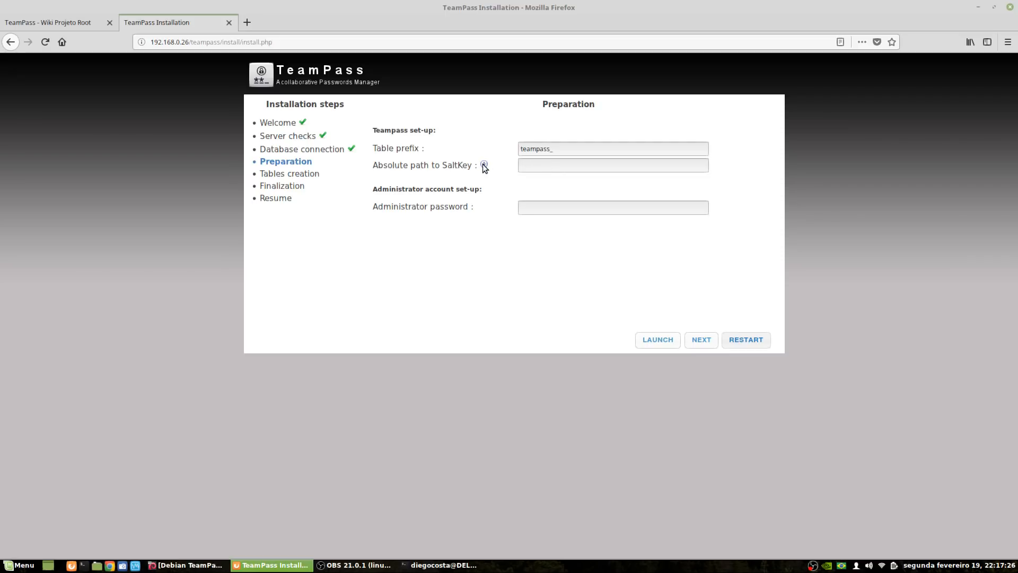
Enter an administrator password on the Preparation step and store the settings
mouse_move(484, 165)
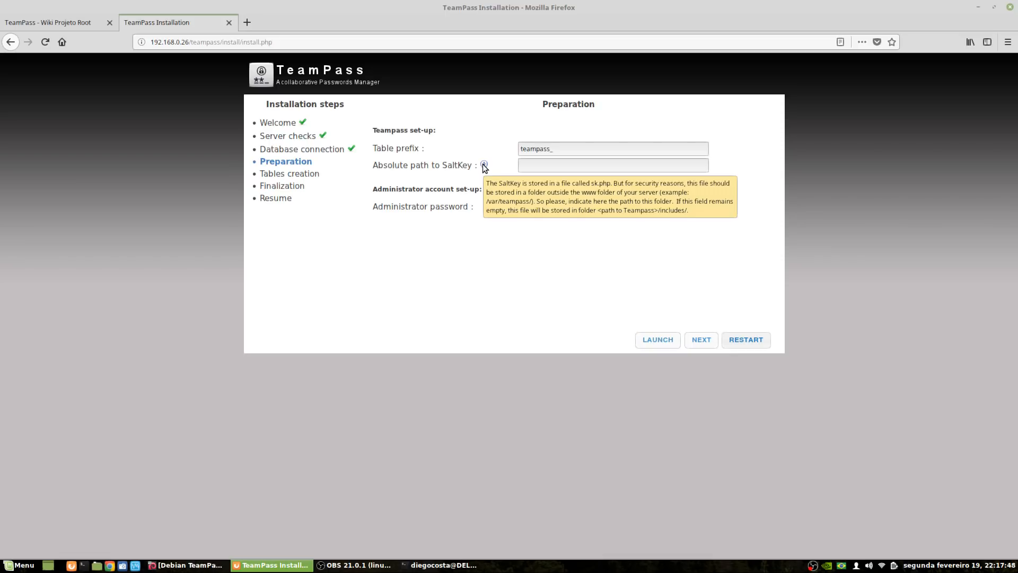
click(537, 210)
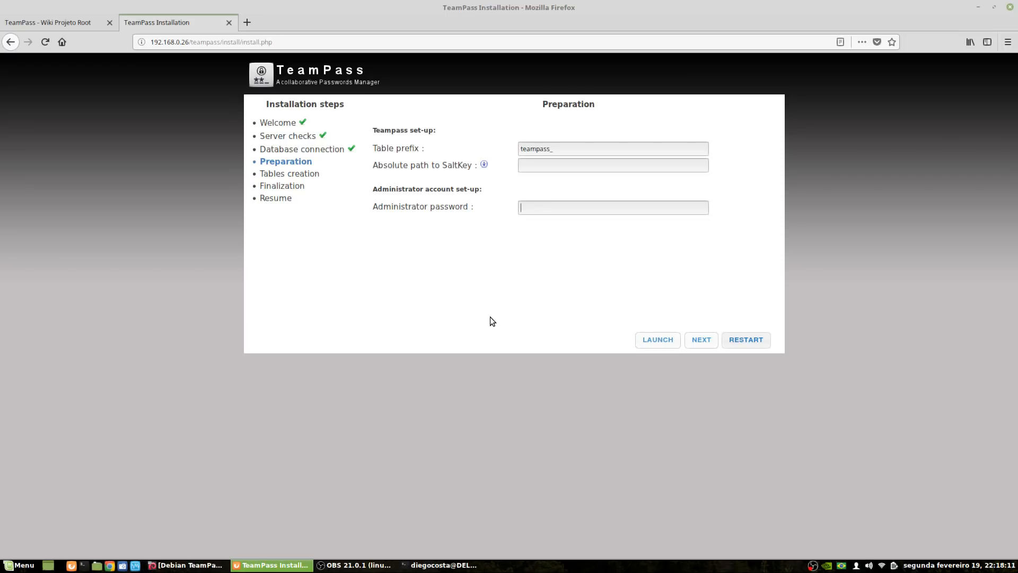
click(667, 346)
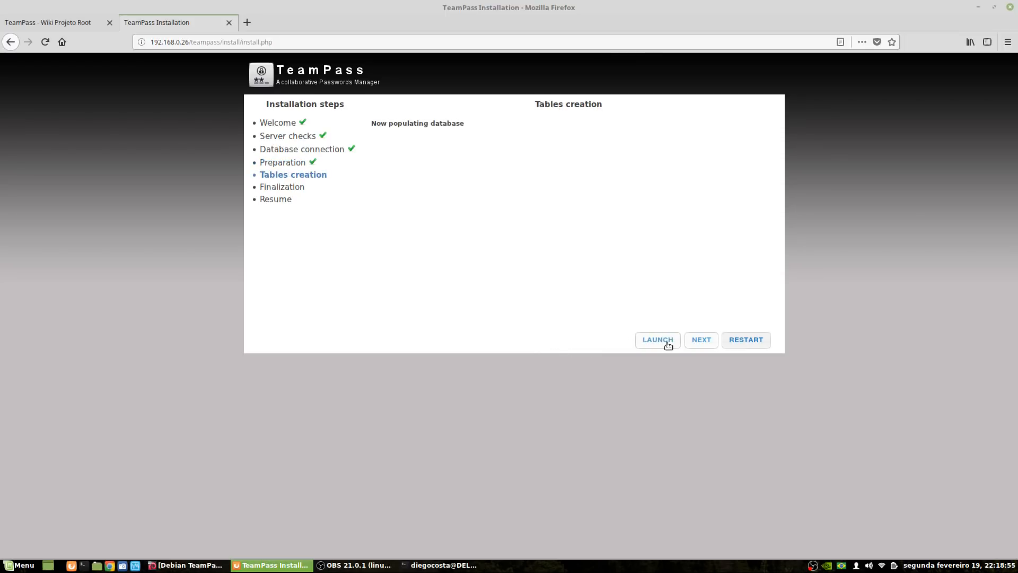
Create all database tables through log_system and move on to Finalization
click(667, 342)
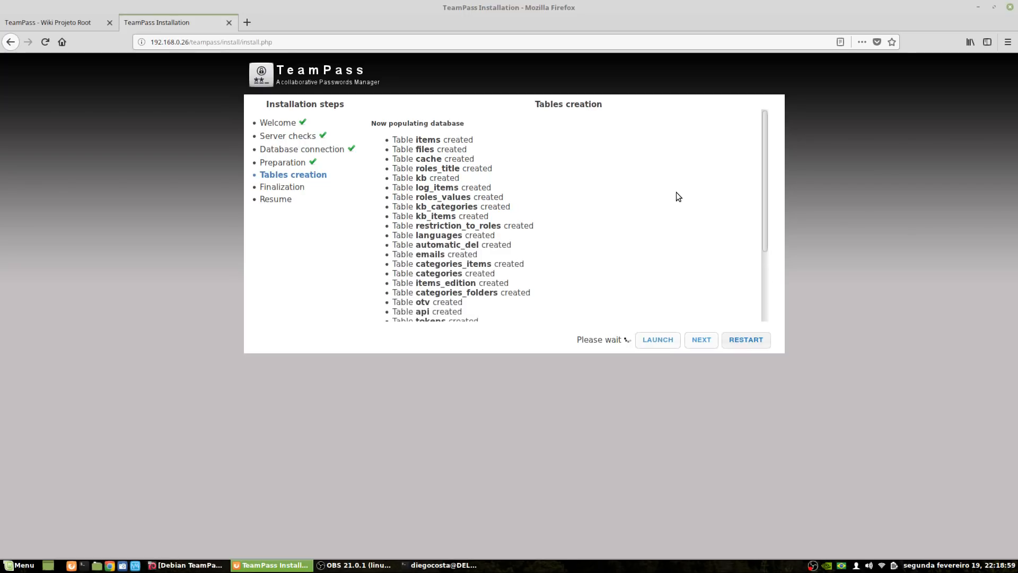
scroll(678, 195, down, 3)
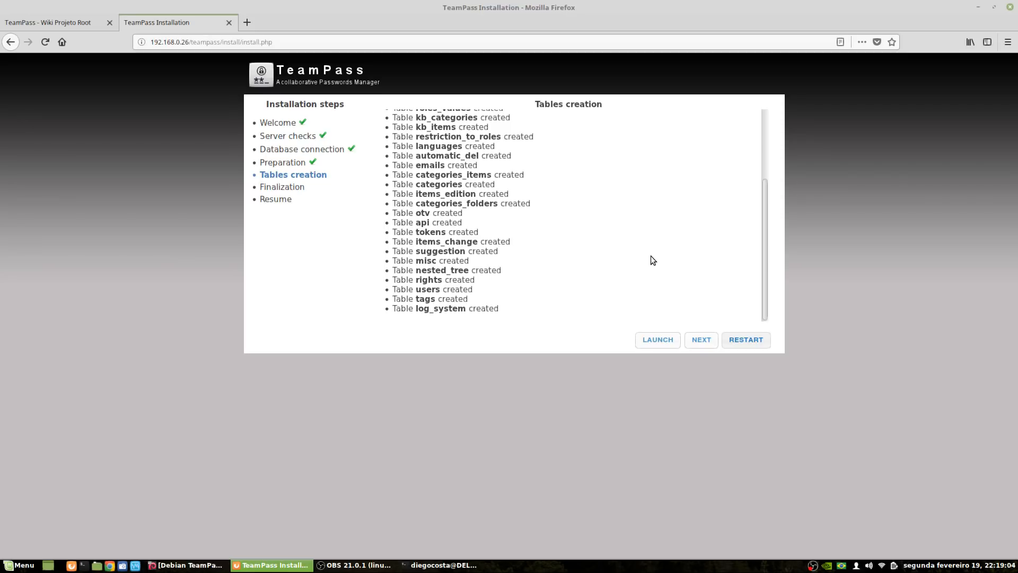
click(701, 340)
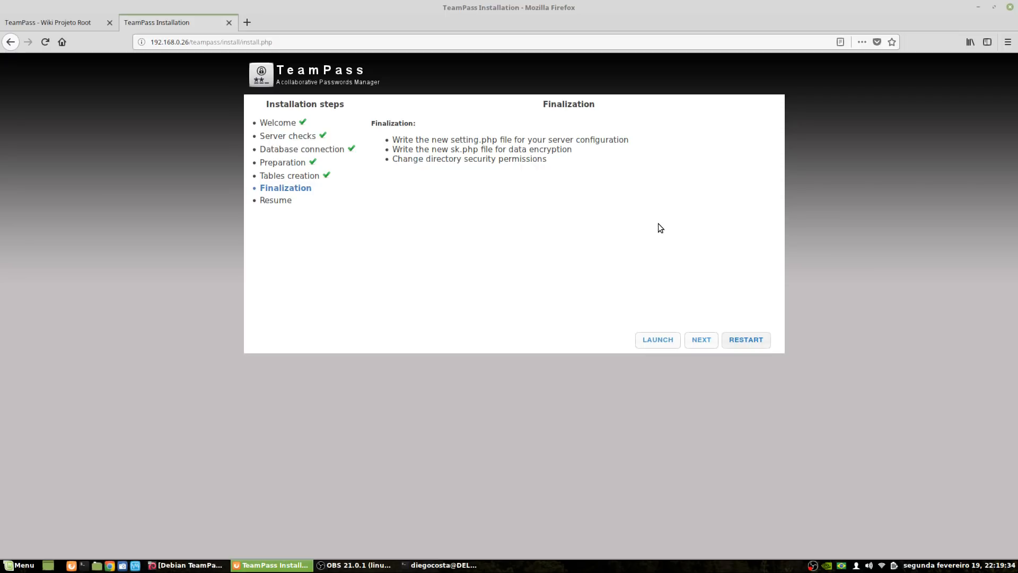
Run the three finalization tasks and reach the 'Thank you for installing Teampass' page
click(666, 345)
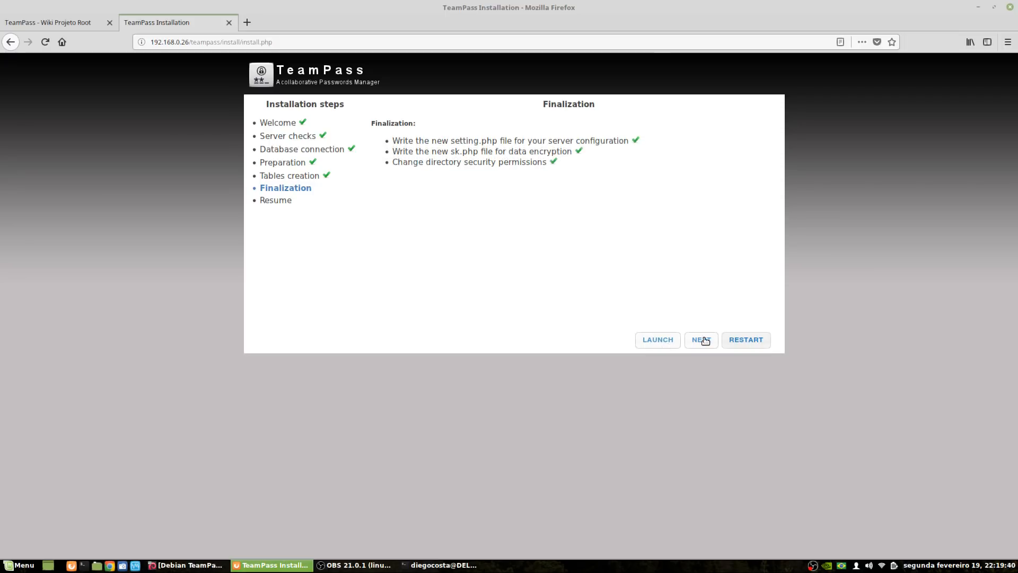
click(703, 340)
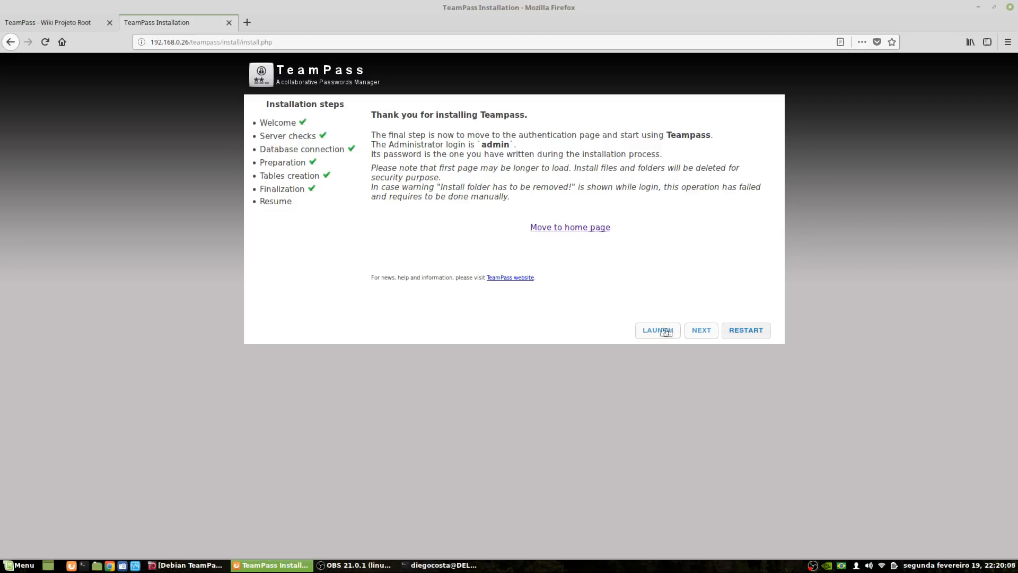
click(587, 232)
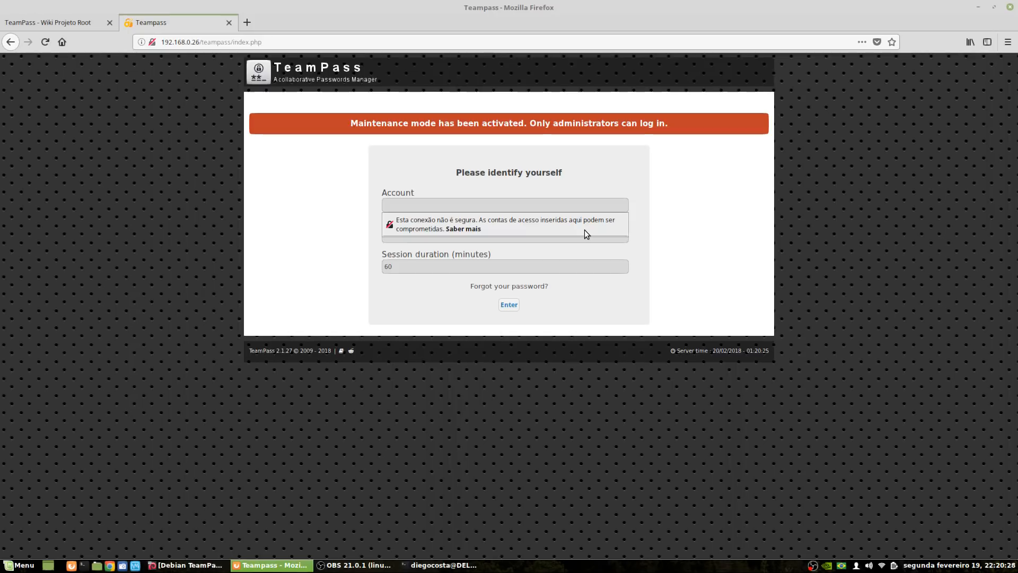
click(262, 566)
click(260, 566)
click(80, 24)
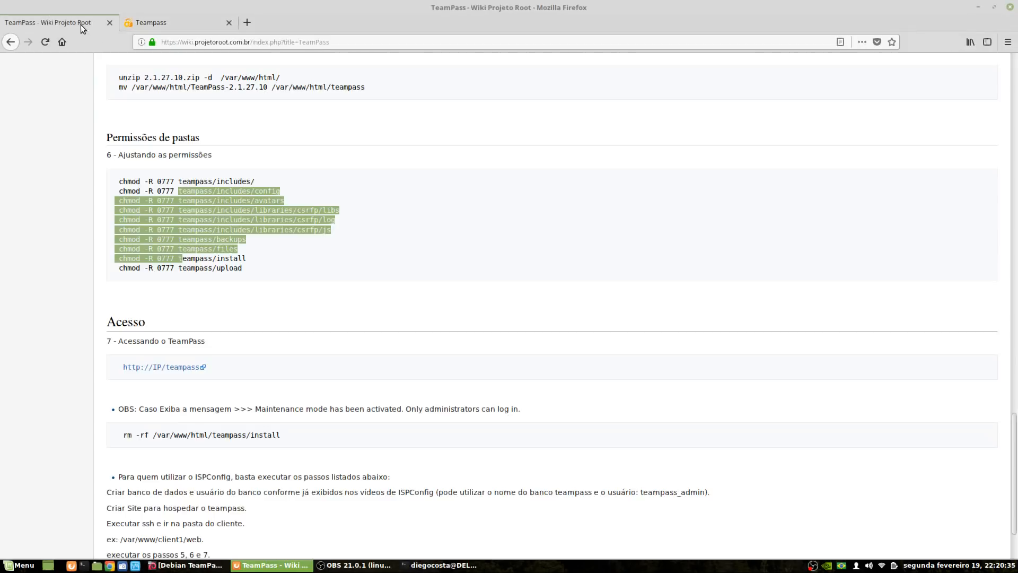
click(382, 310)
scroll(381, 308, down, 3)
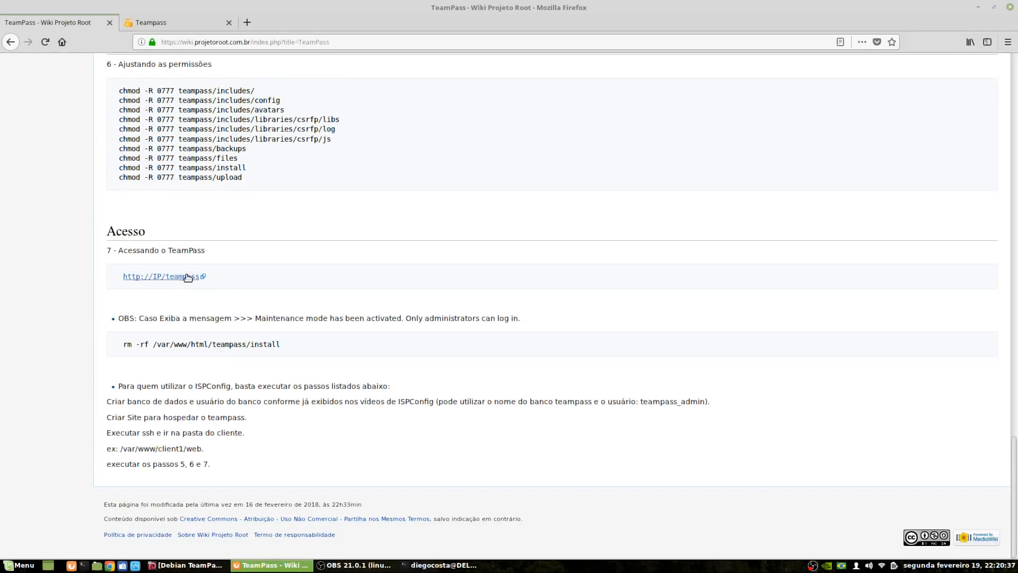
drag(115, 276, 283, 281)
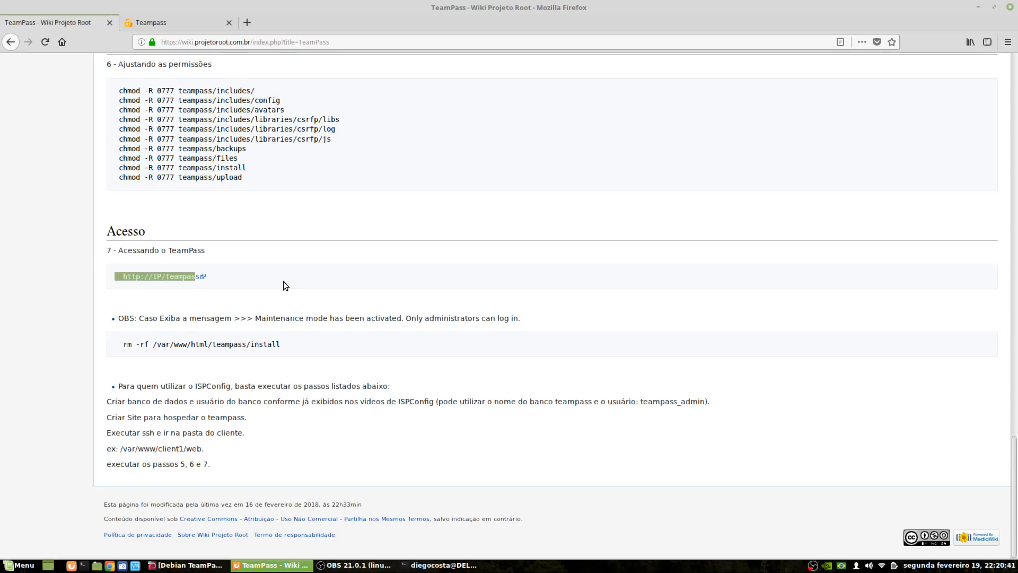
click(284, 281)
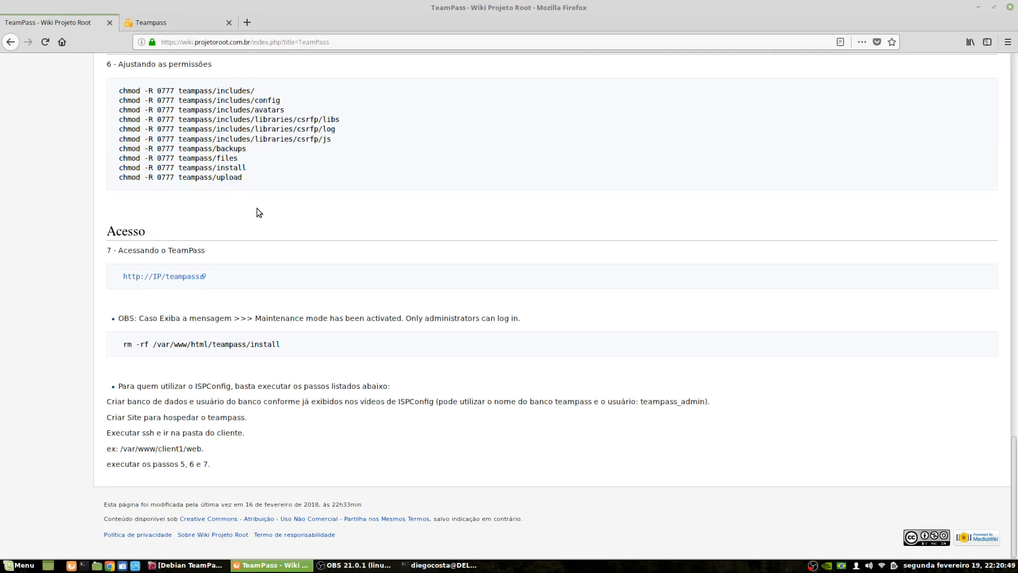
click(166, 22)
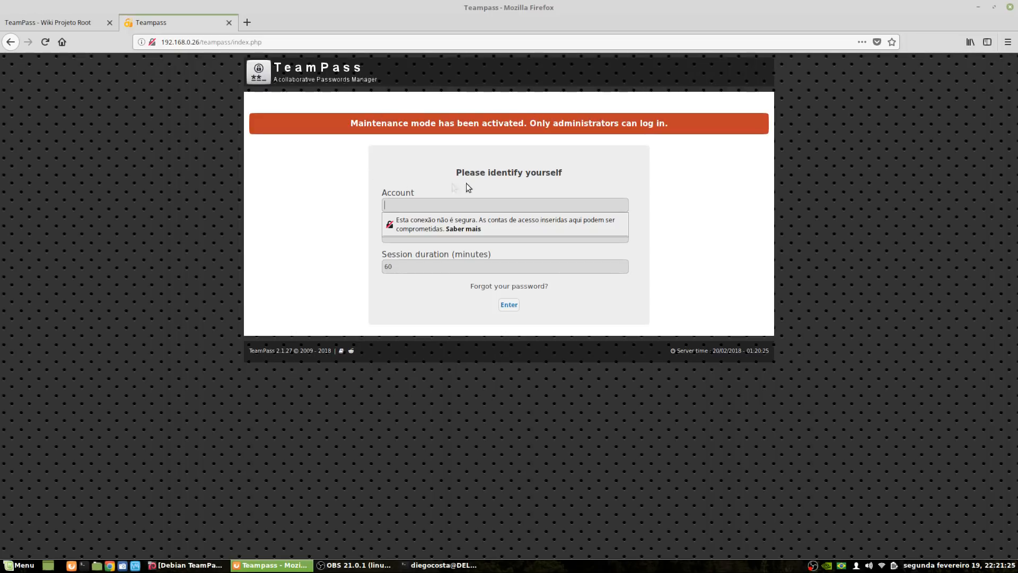
Try logging in as admin, get 'Install folder has to be removed!', and return to the wiki
click(408, 203)
text(admin)
key(Tab)
text(••••)
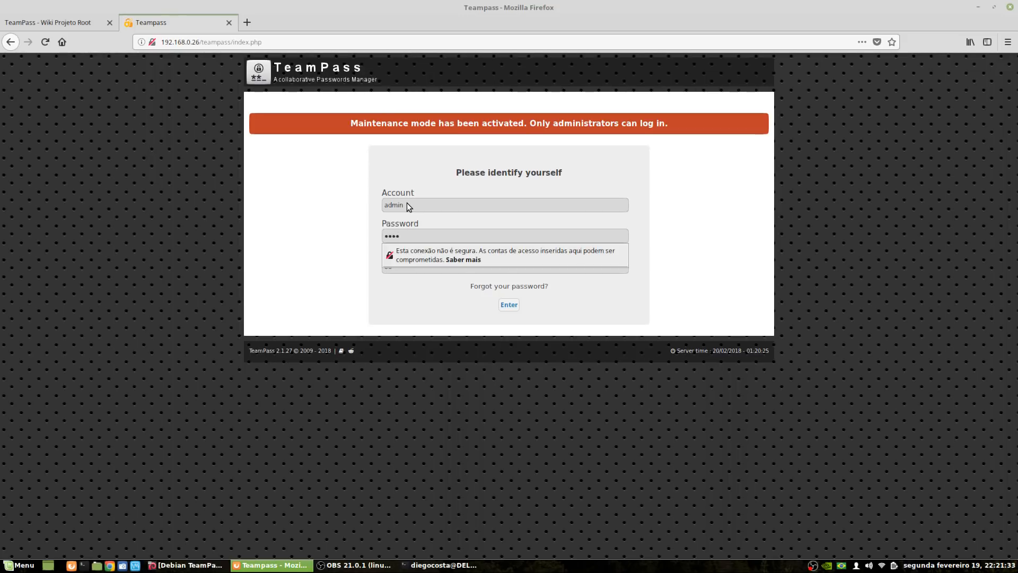
text(••••)
key(Return)
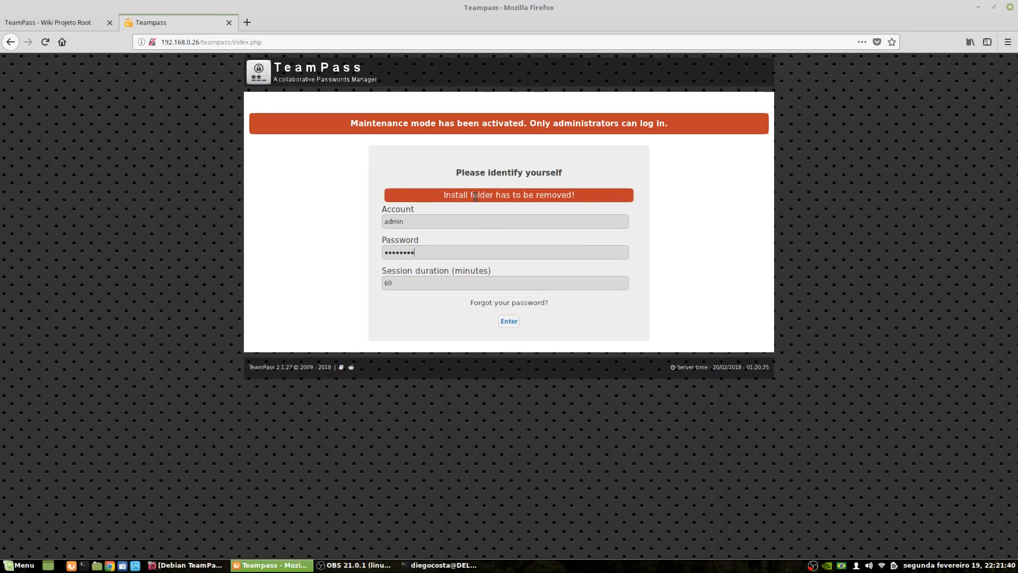
click(509, 321)
click(46, 21)
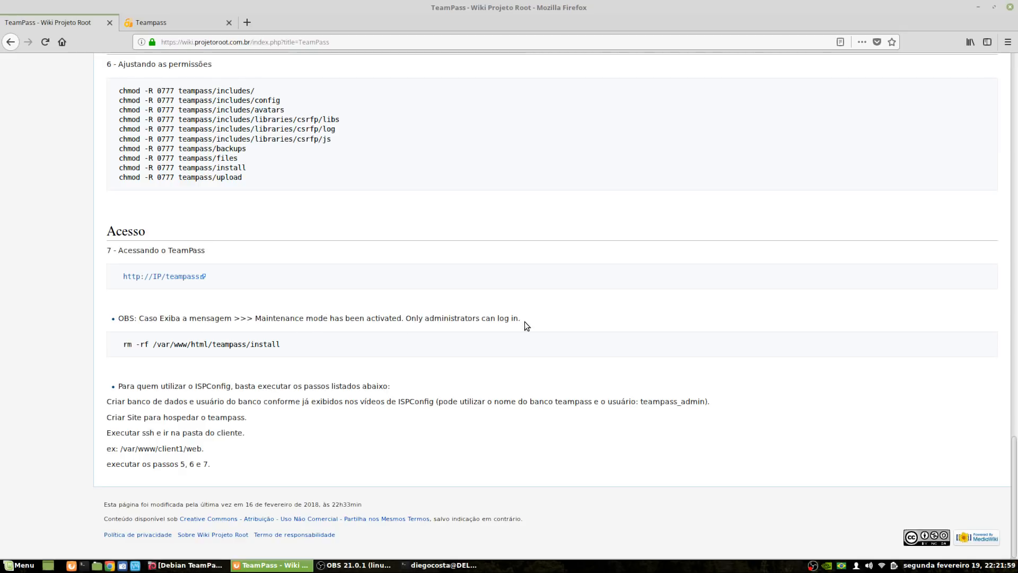
Select the rm -rf /var/www/html/teampass/install command in the wiki's code block
drag(120, 345, 286, 350)
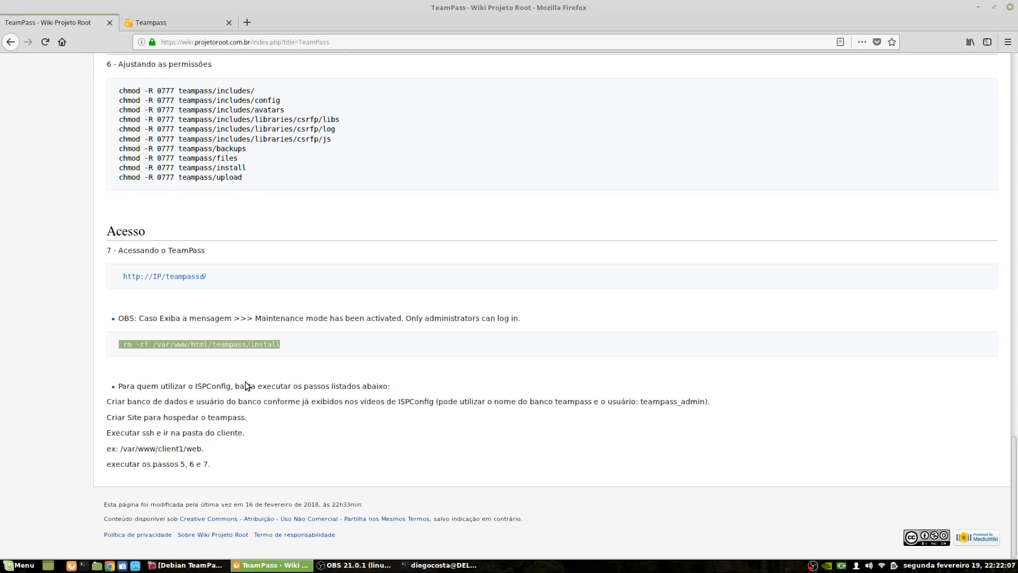
Copy the rm -rf command and run it in the terminal to delete TeamPass's install folder
right_click(260, 342)
click(281, 355)
click(434, 566)
right_click(571, 376)
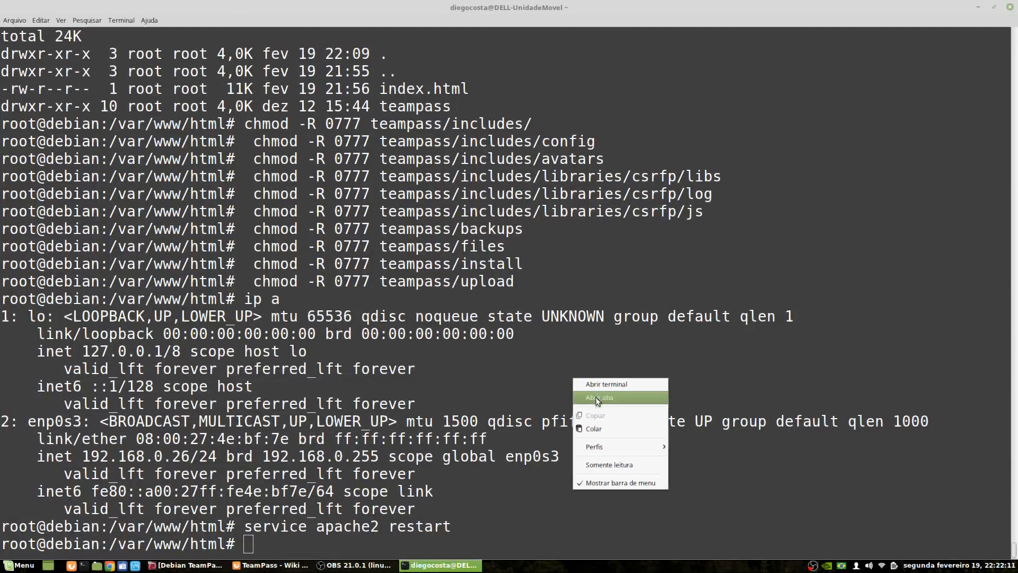
click(602, 427)
key(Return)
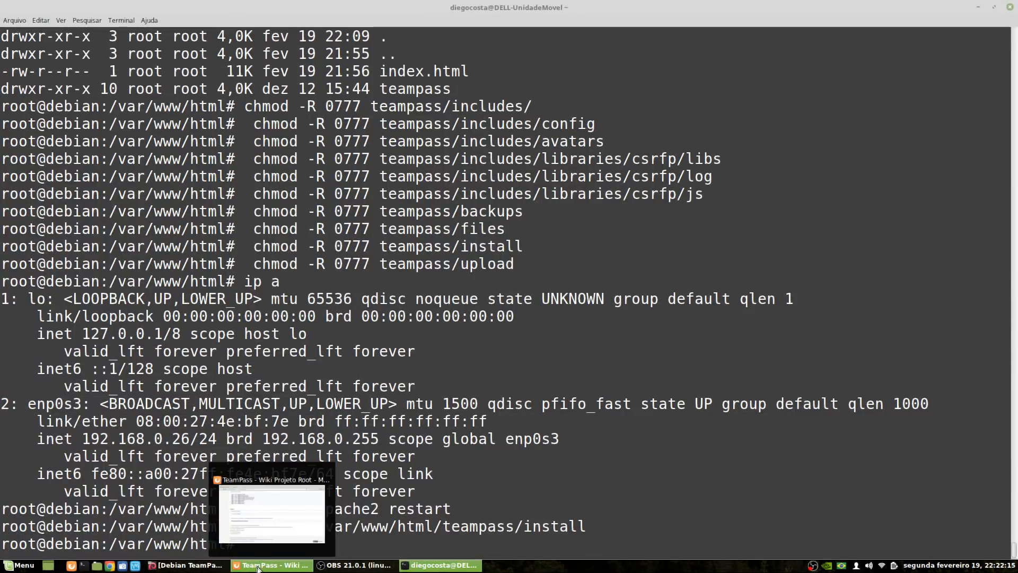
Minimise the virtual machine window and return to the browser showing the wiki
click(215, 567)
click(214, 567)
click(272, 566)
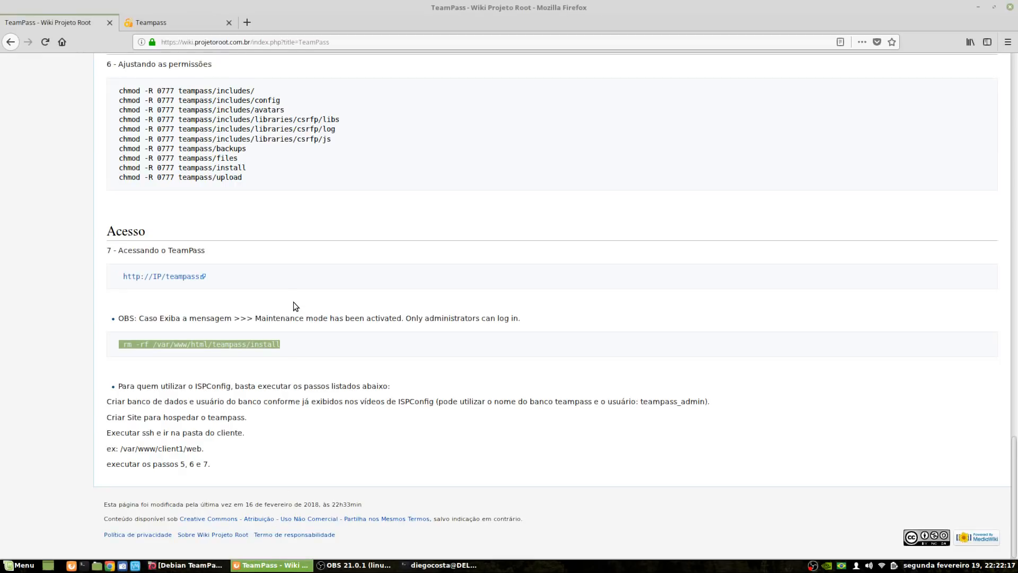
Switch to the TeamPass login page and log in again as administrator
click(159, 22)
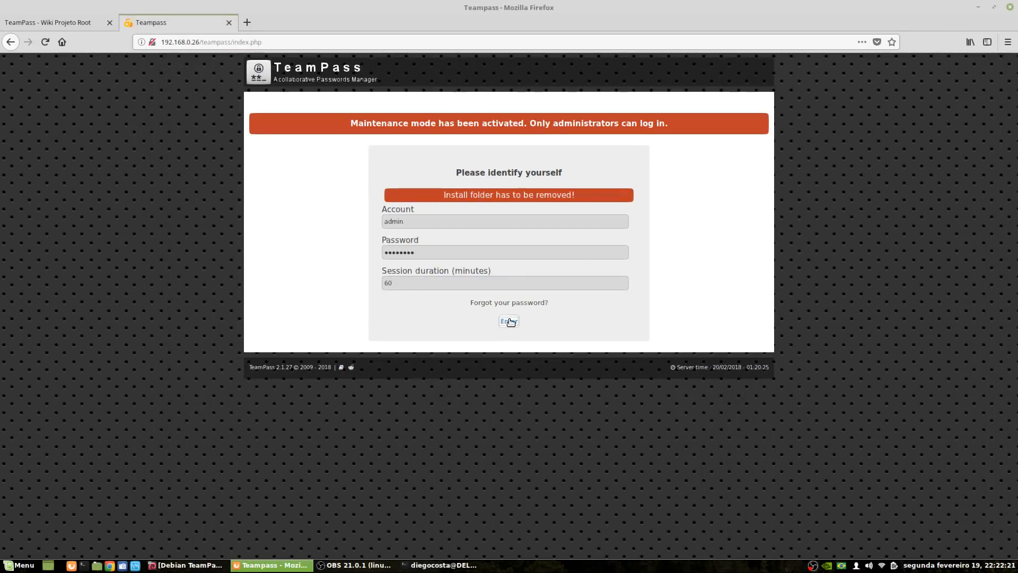
click(510, 322)
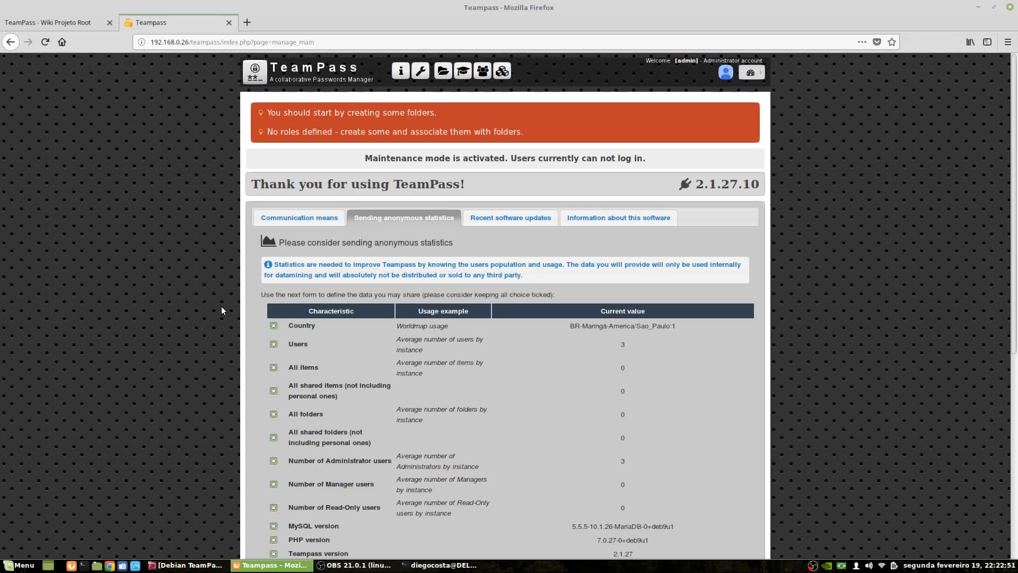
scroll(666, 447, down, 3)
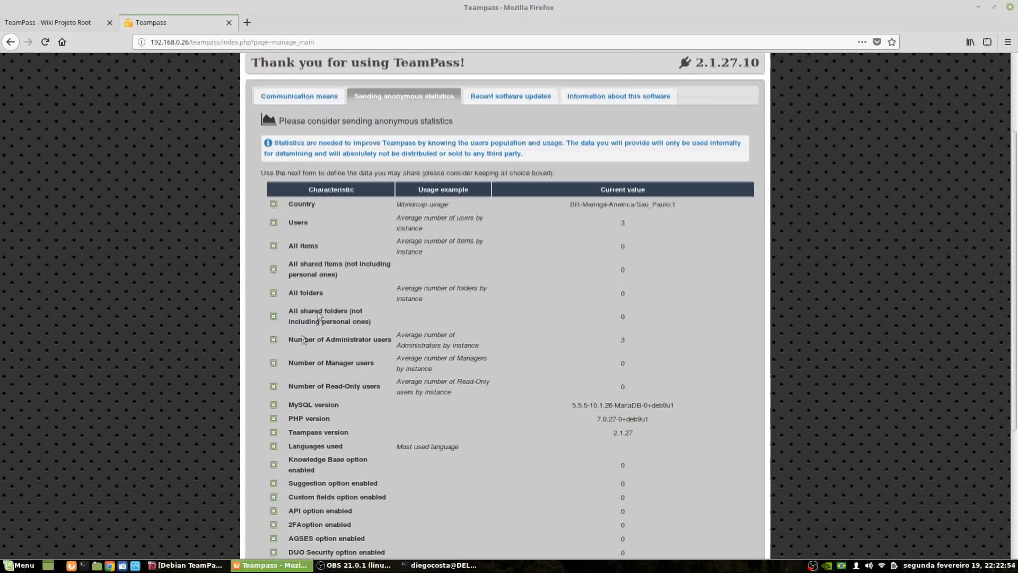
scroll(510, 297, down, 5)
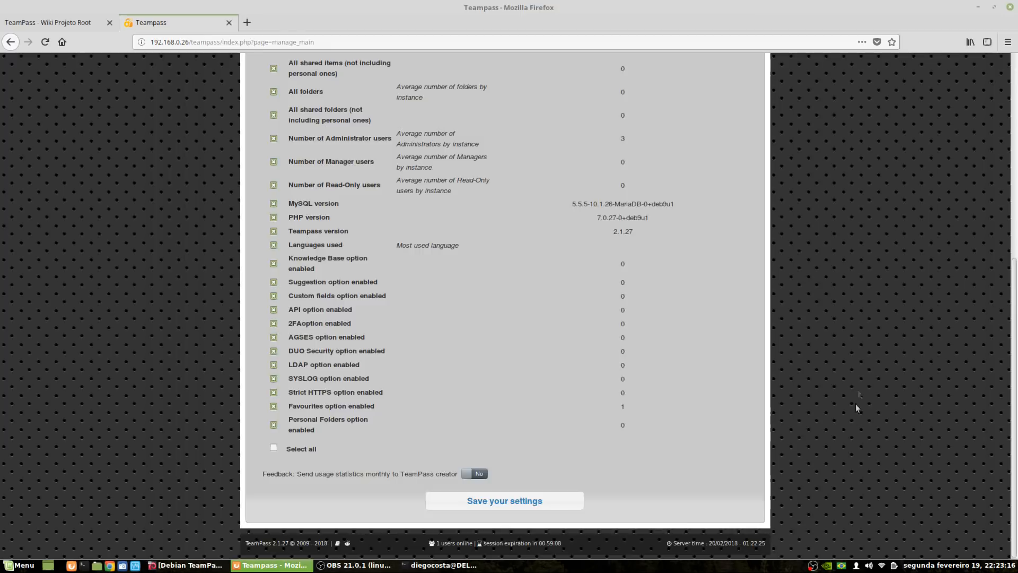
scroll(803, 284, up, 5)
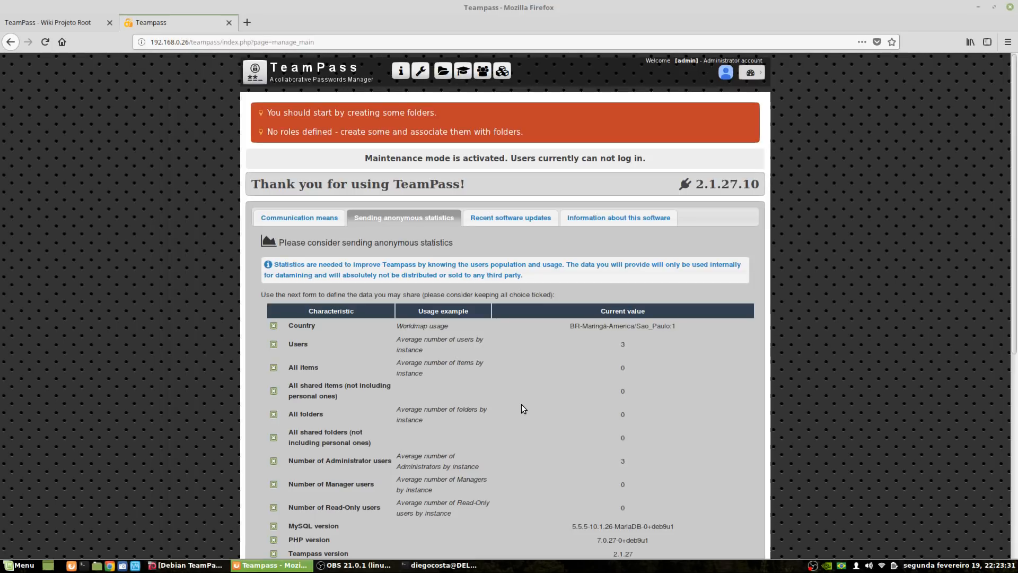
scroll(391, 268, down, 2)
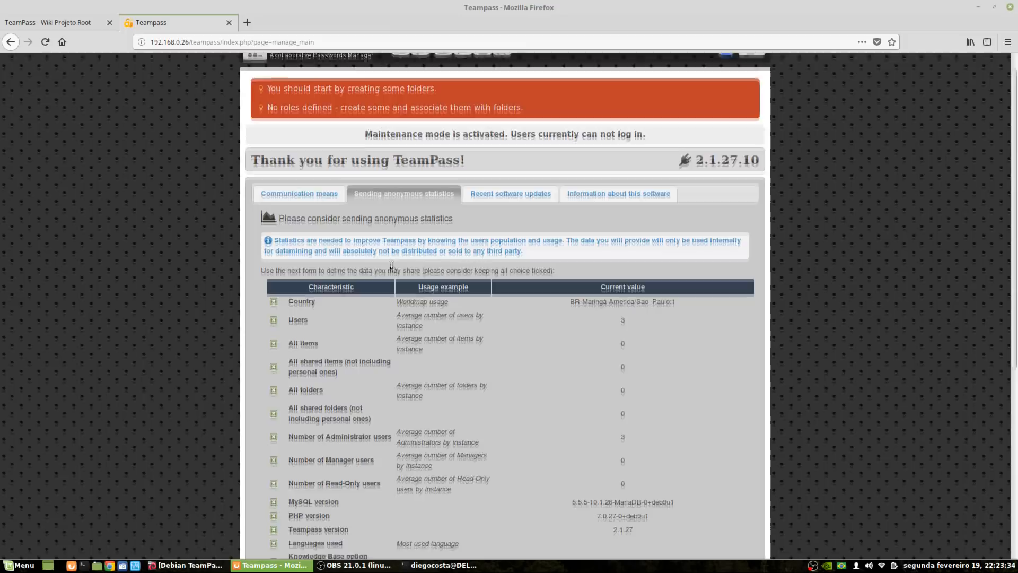
scroll(562, 238, up, 2)
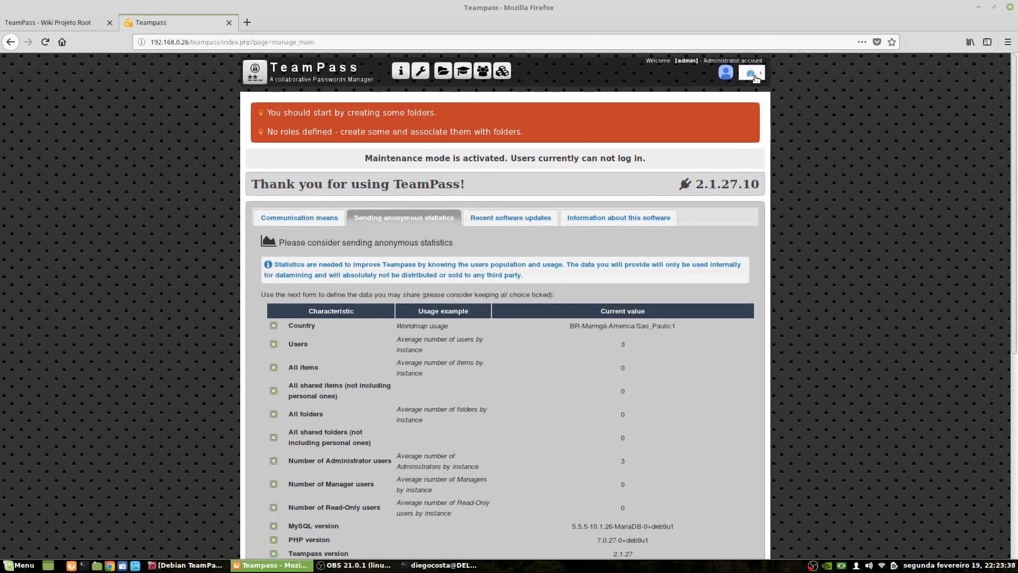
Open the account menu and look through TeamPass's recent software updates list
click(757, 76)
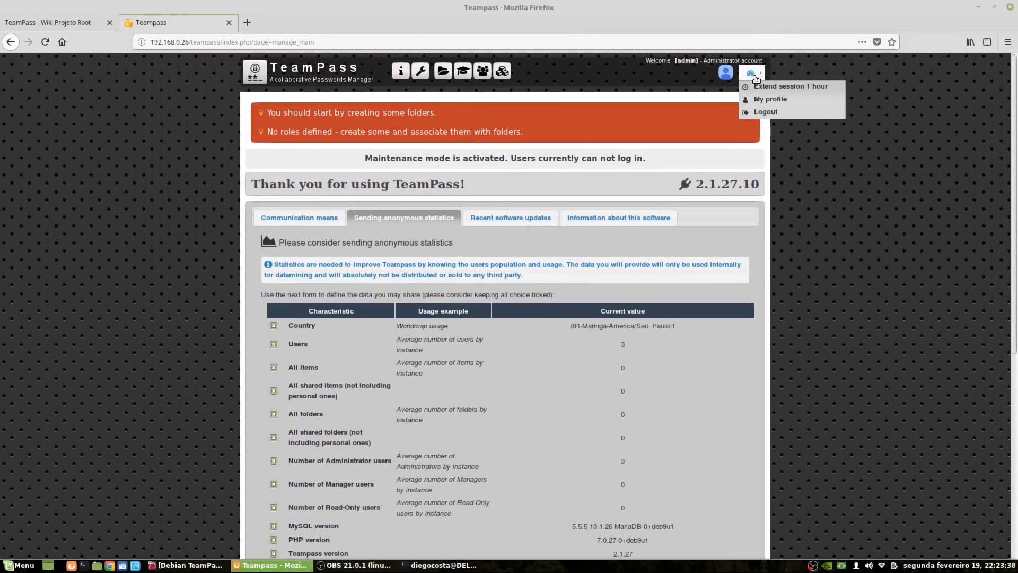
click(498, 227)
scroll(342, 239, down, 3)
scroll(399, 323, up, 3)
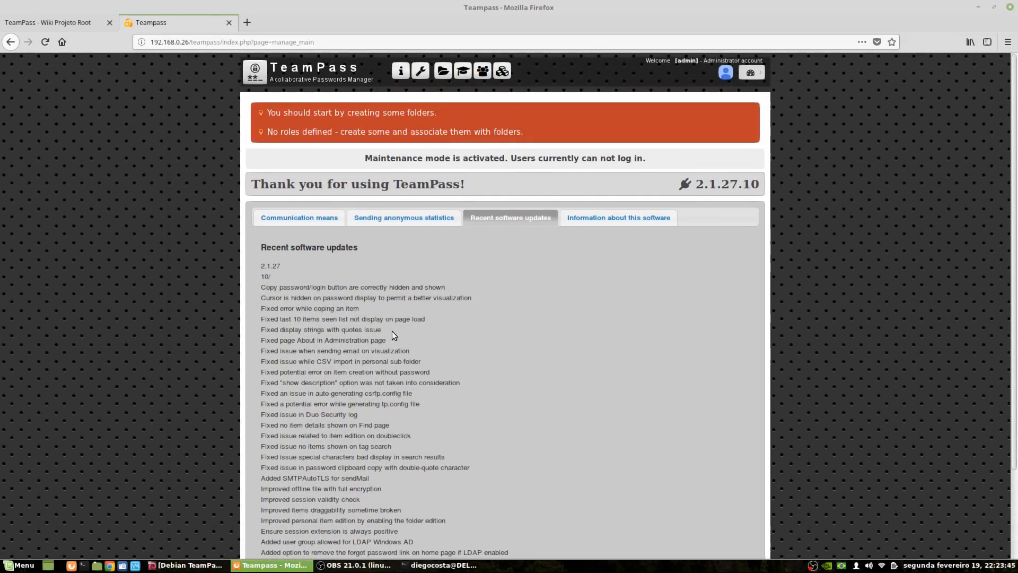
View the communication links, then the software information listing version 2.1.27 and bundled libraries
click(317, 223)
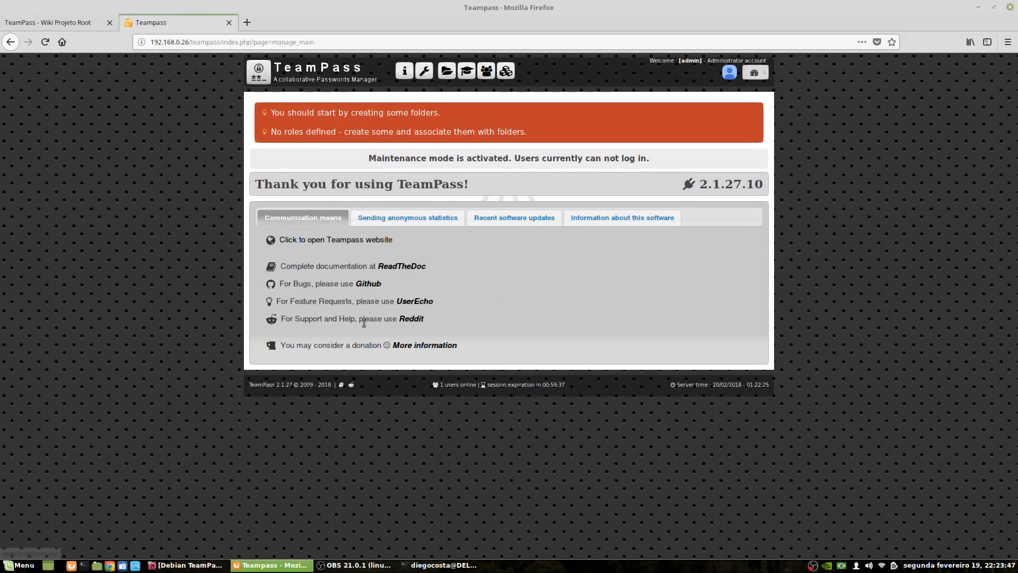
click(654, 226)
scroll(314, 282, down, 2)
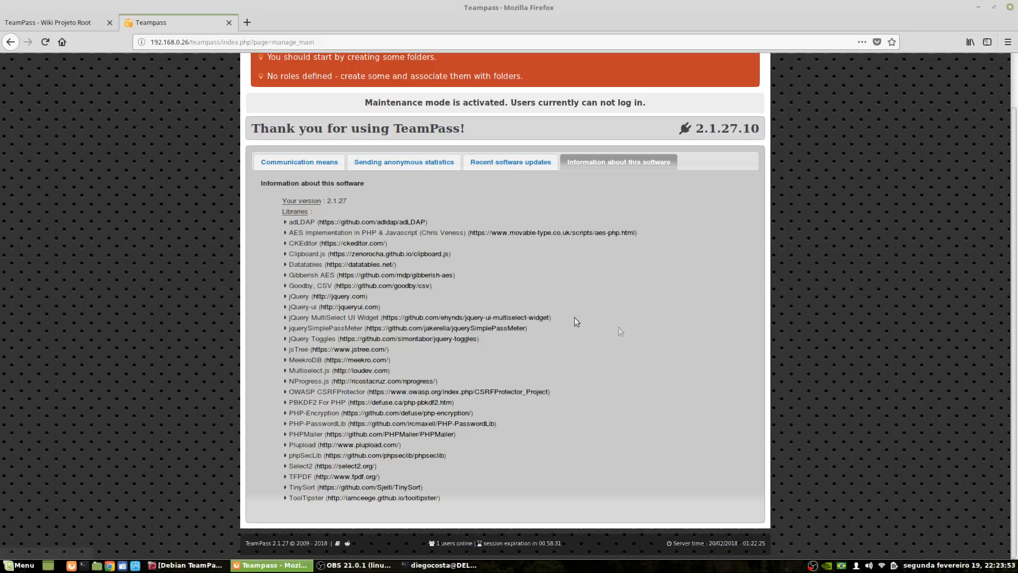
scroll(681, 355, up, 2)
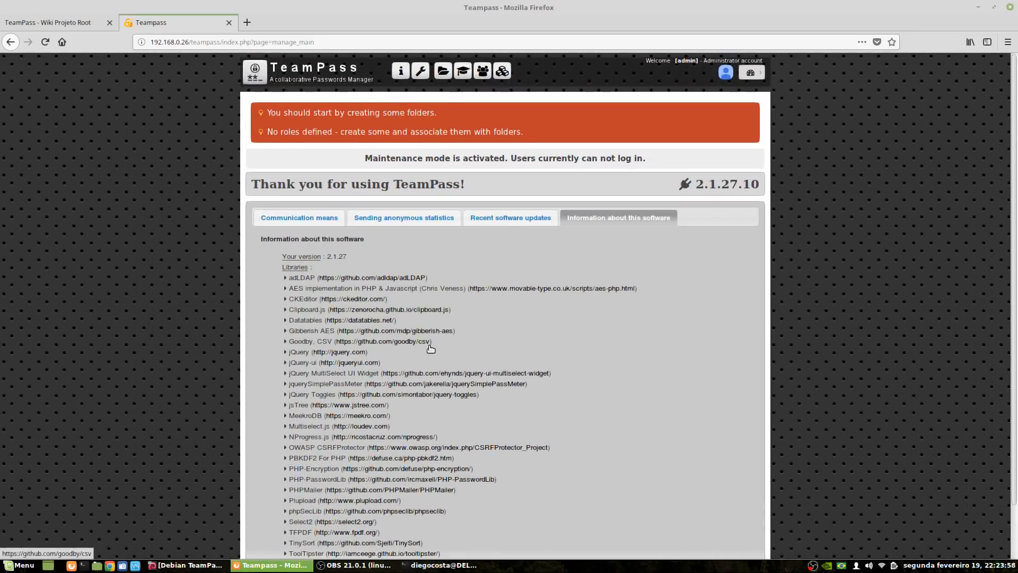
In administration settings, set the default user interface language to portuguese_br
click(420, 71)
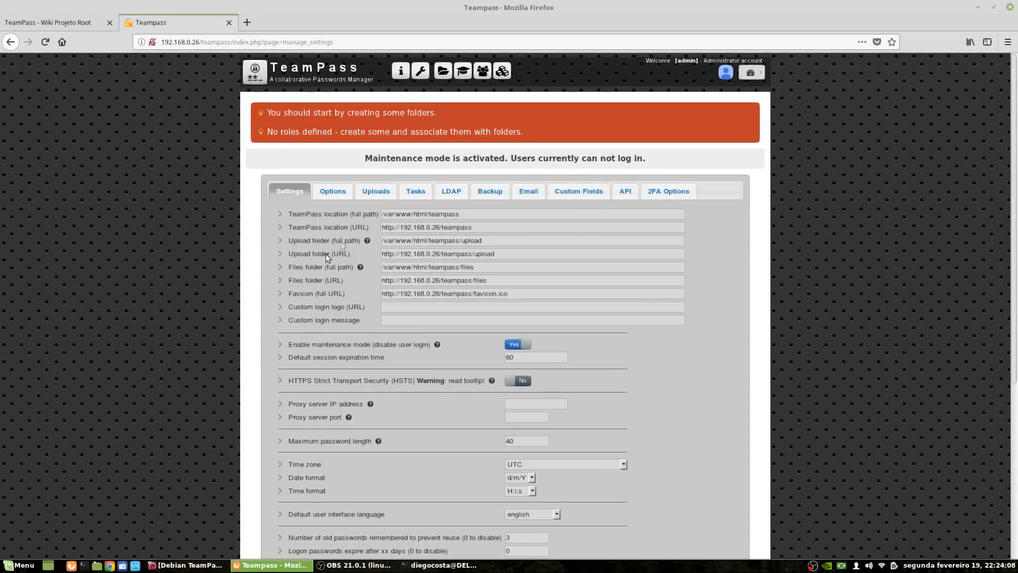
scroll(648, 228, down, 4)
scroll(308, 256, down, 4)
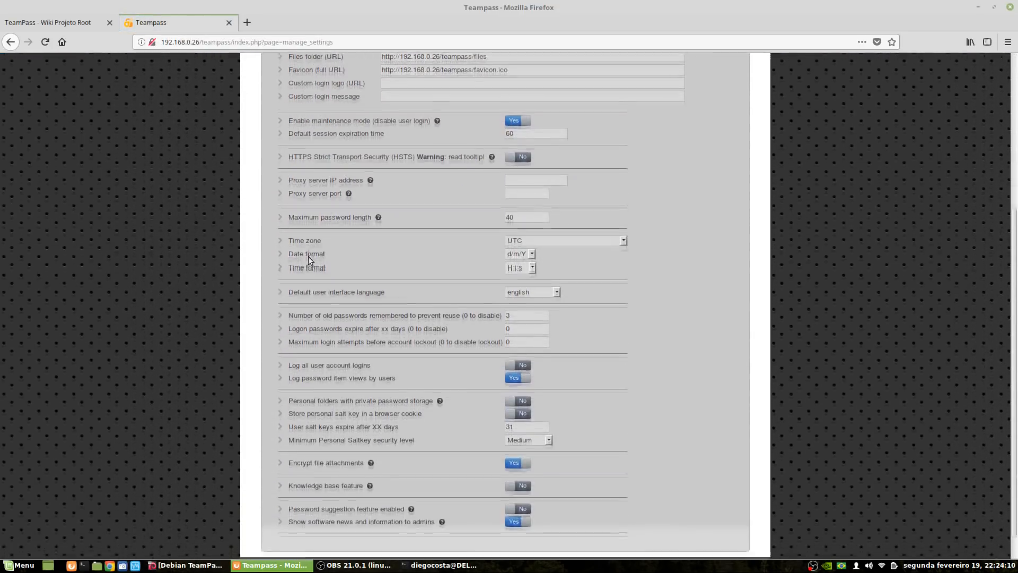
scroll(336, 327, up, 7)
scroll(355, 297, down, 3)
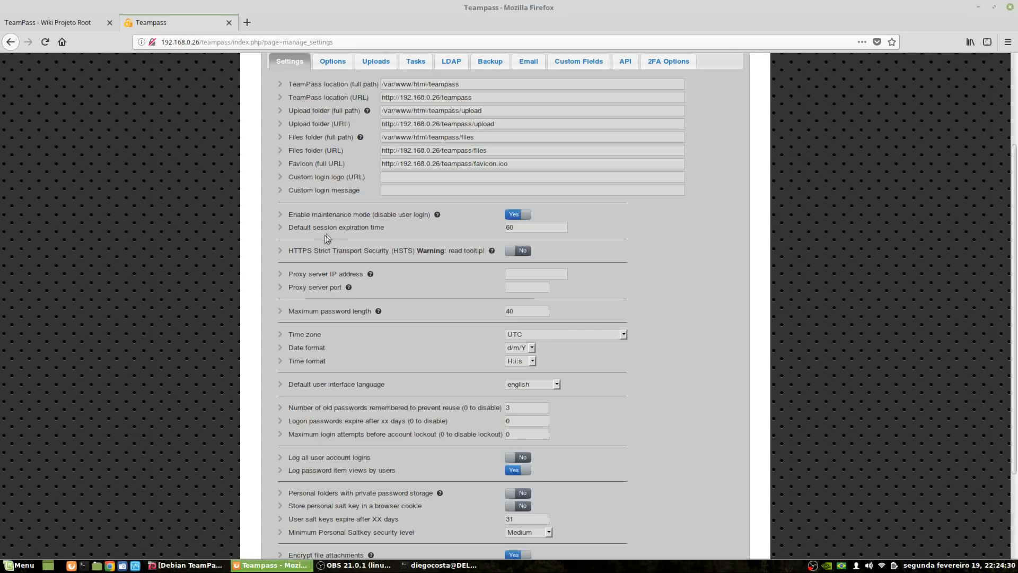
scroll(347, 262, down, 3)
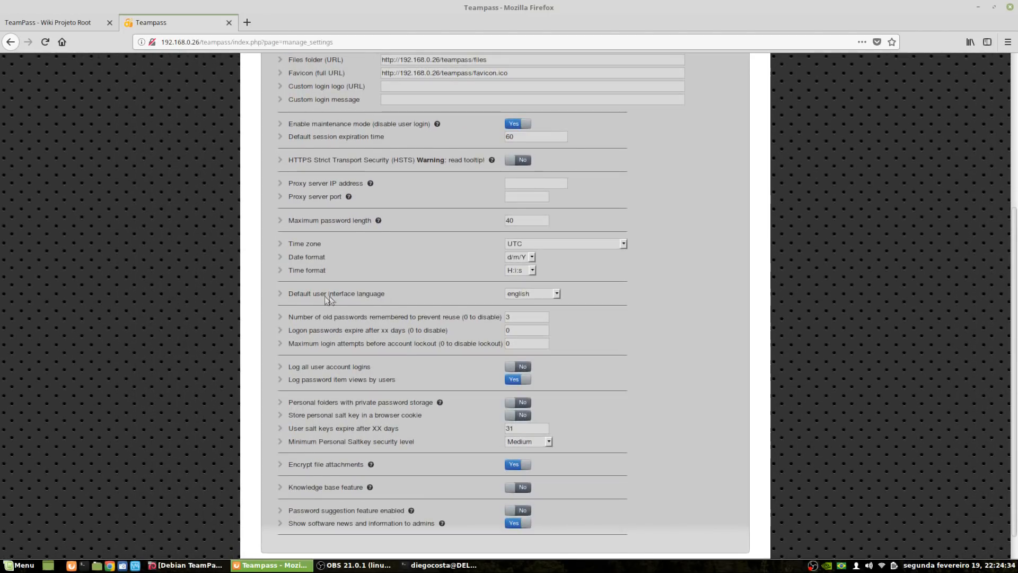
click(546, 295)
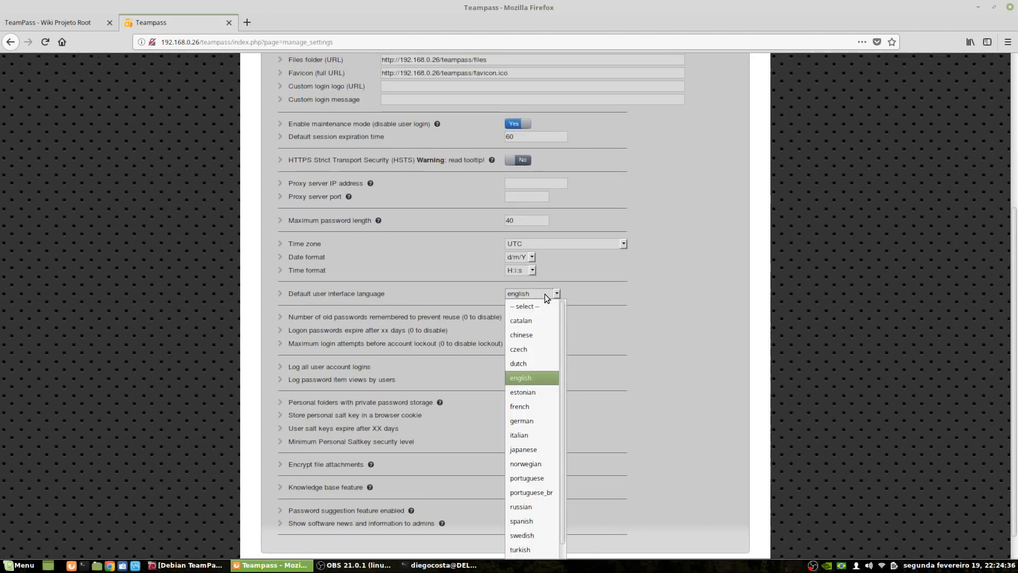
scroll(549, 361, down, 1)
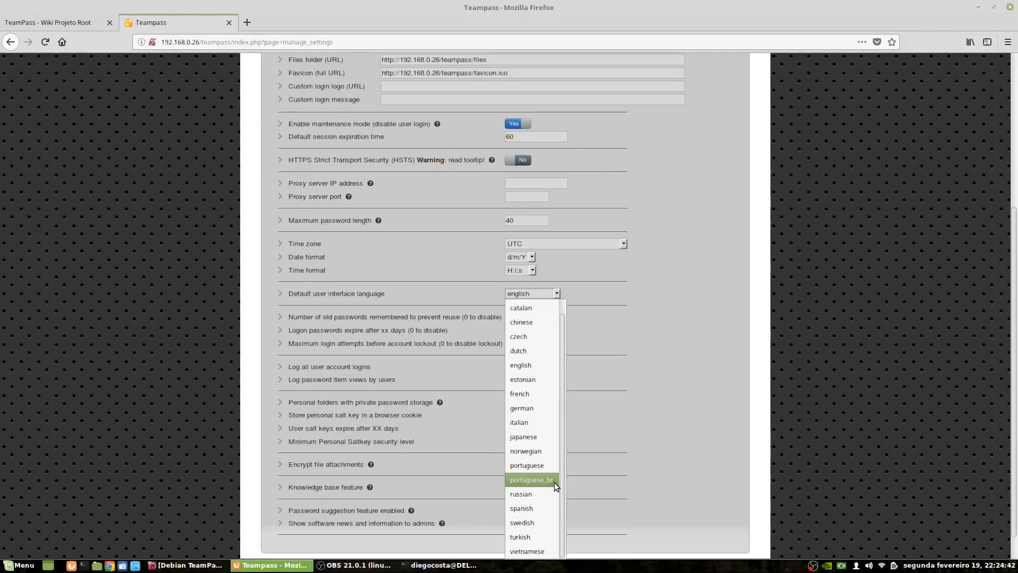
click(539, 480)
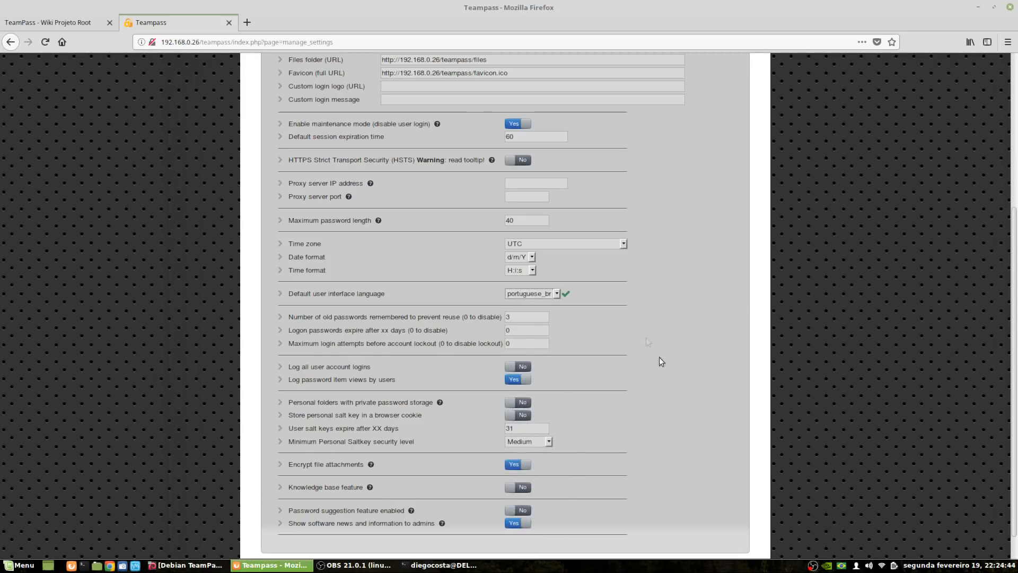
Scroll through the settings page to review the remaining options, including maintenance mode
scroll(720, 364, down, 1)
scroll(559, 342, up, 5)
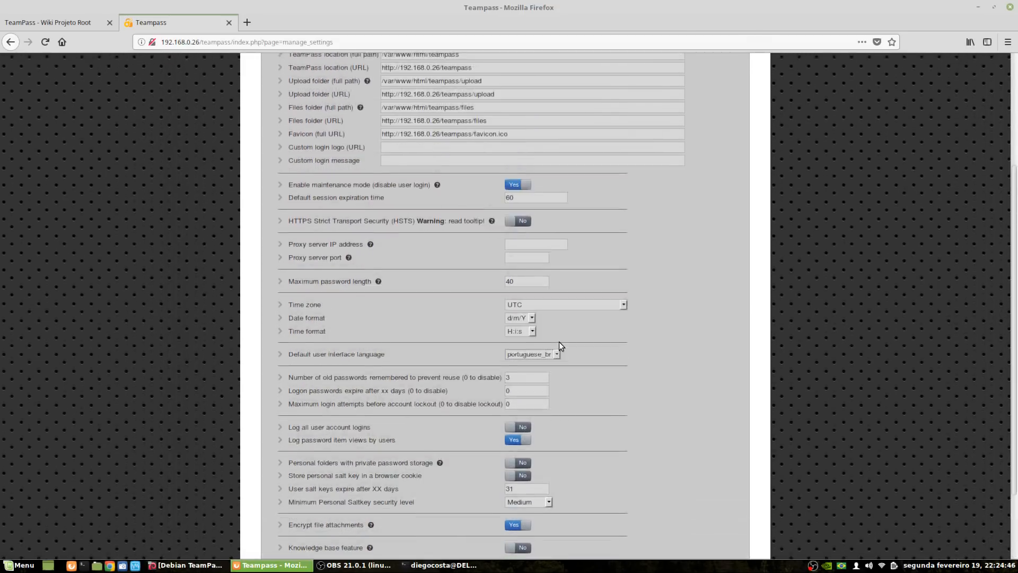
scroll(466, 394, down, 6)
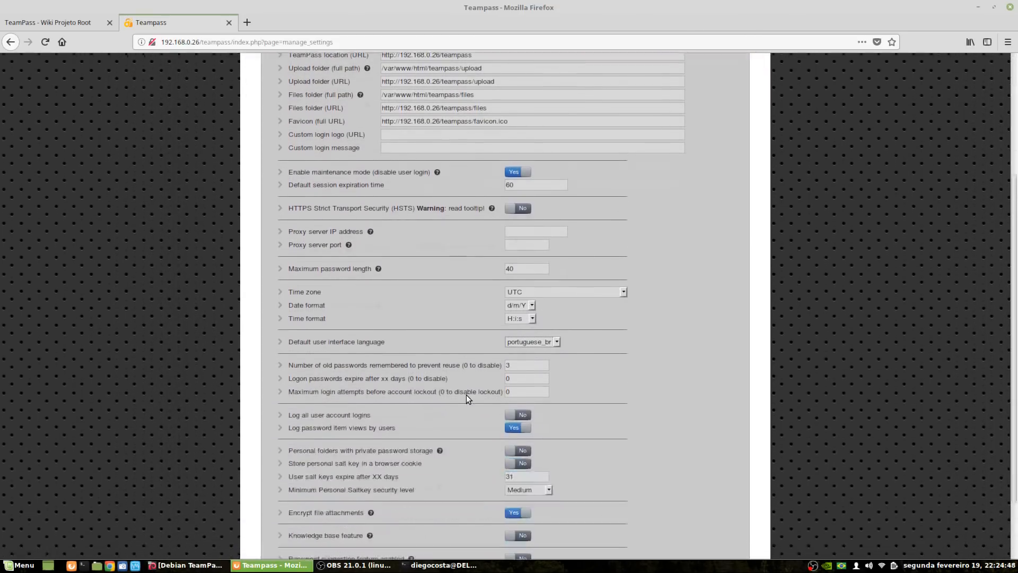
scroll(446, 391, up, 4)
scroll(447, 392, up, 2)
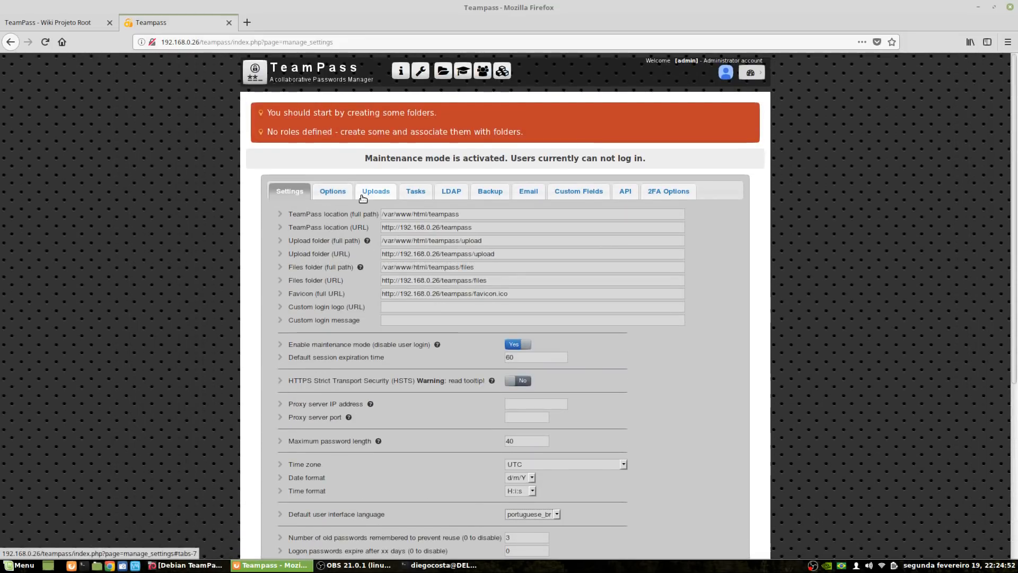
scroll(584, 387, down, 3)
scroll(568, 389, down, 2)
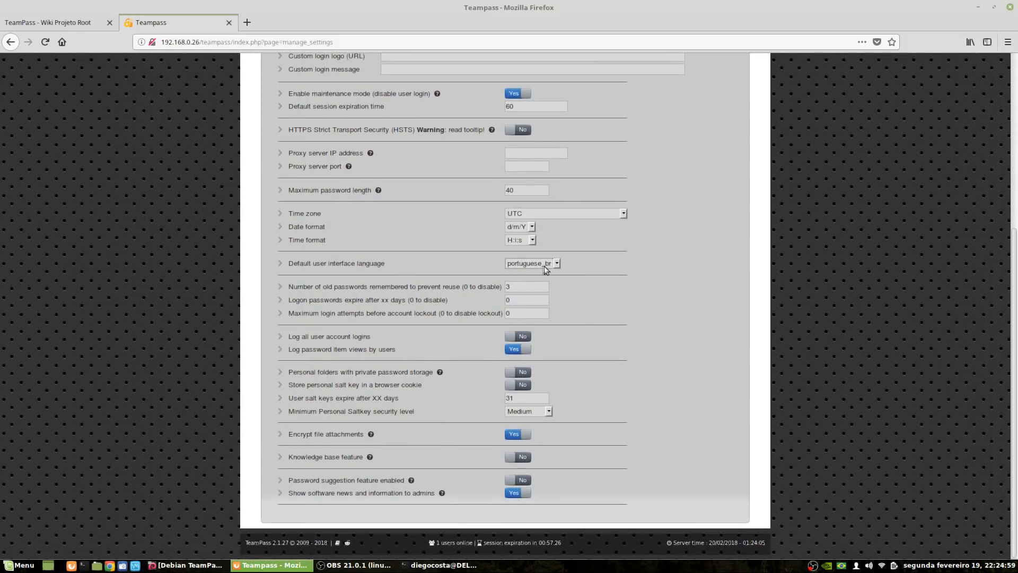
scroll(753, 393, up, 5)
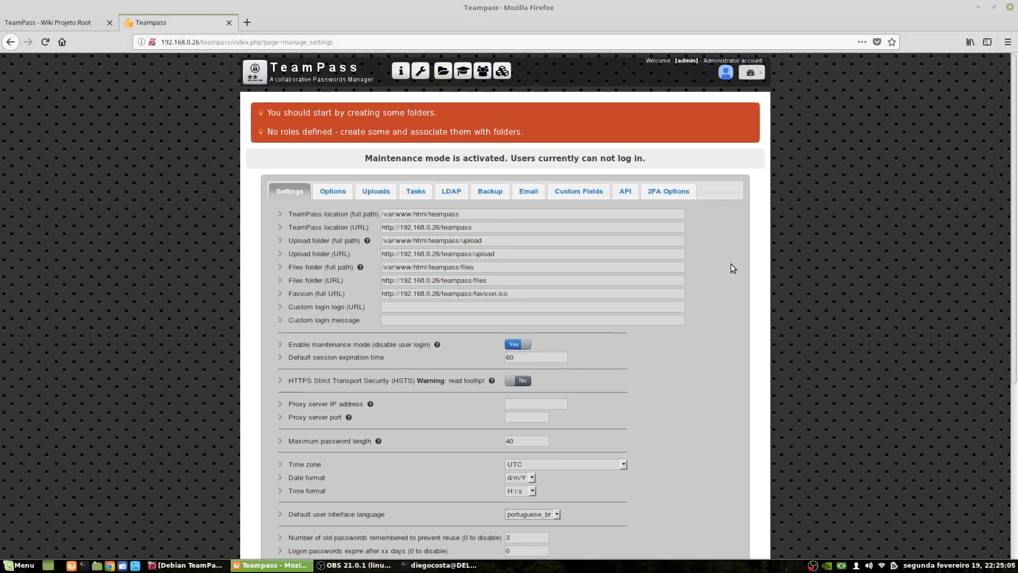
scroll(726, 259, down, 4)
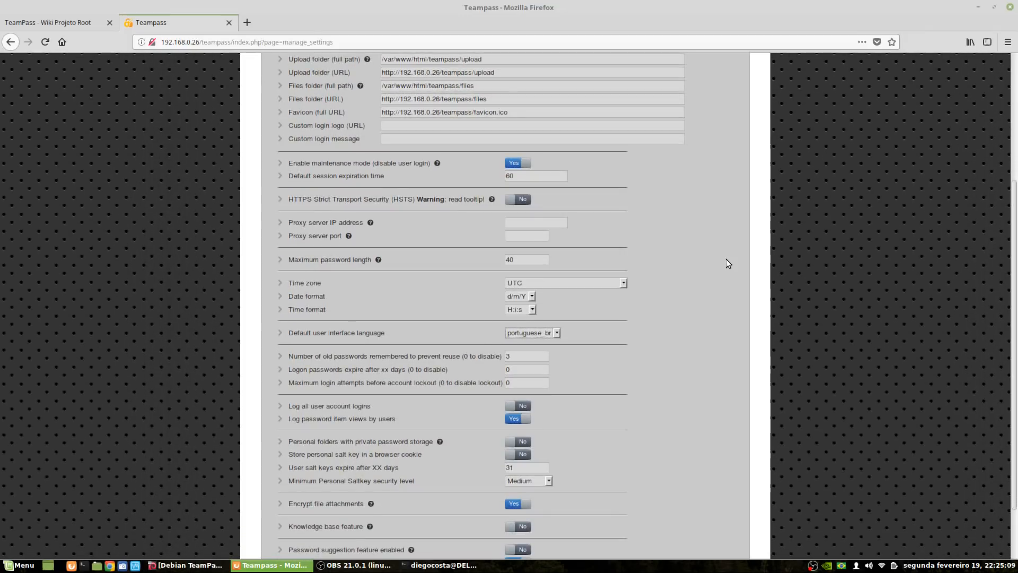
scroll(727, 260, down, 2)
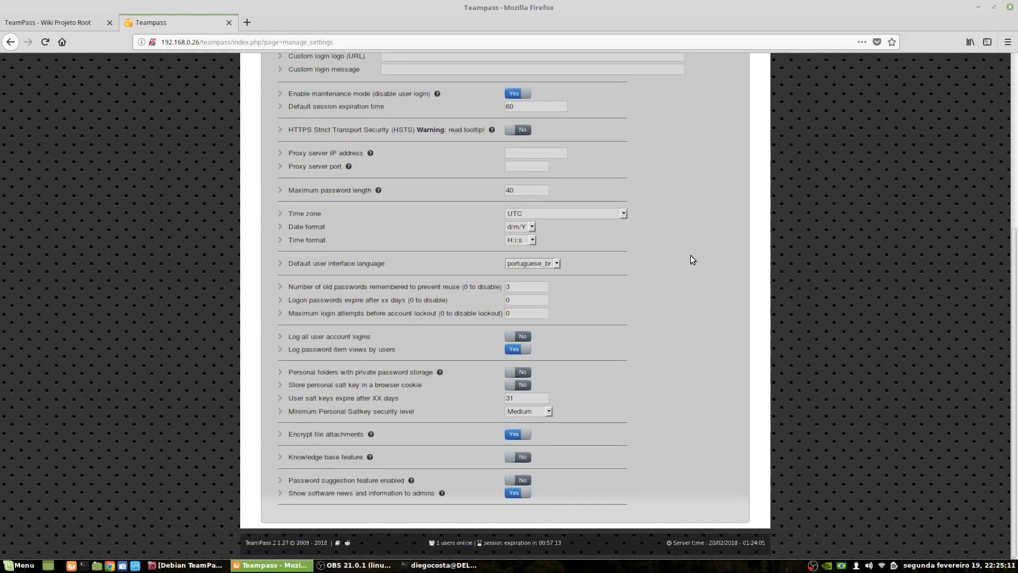
scroll(693, 262, up, 3)
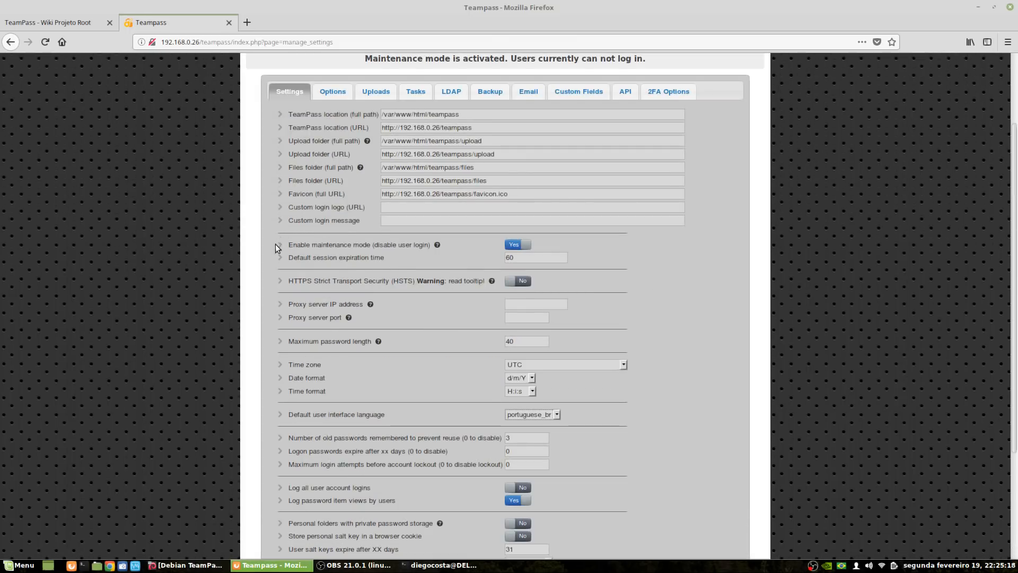
Turn maintenance mode off and log out of the administrator session
click(518, 246)
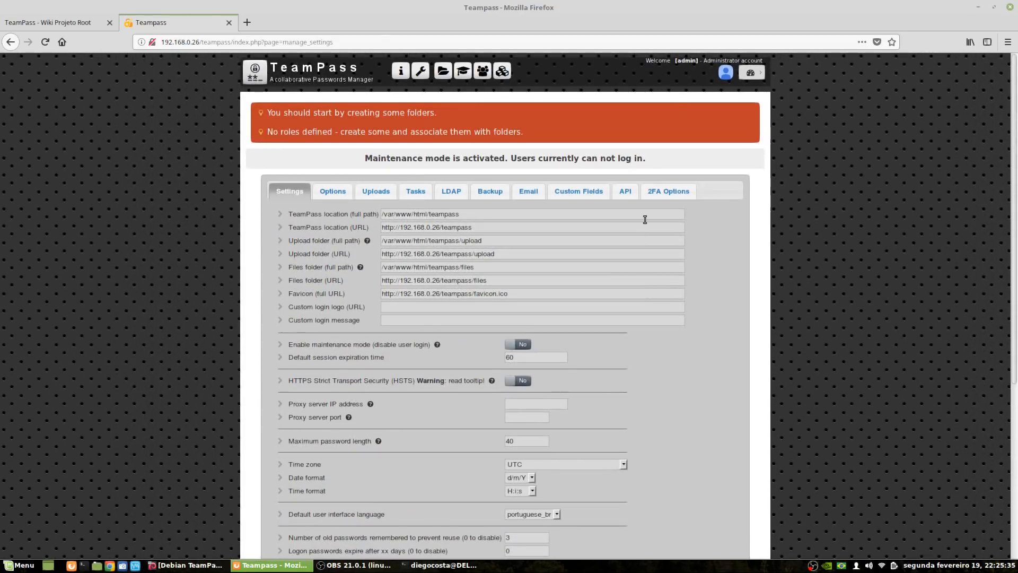
mouse_move(751, 73)
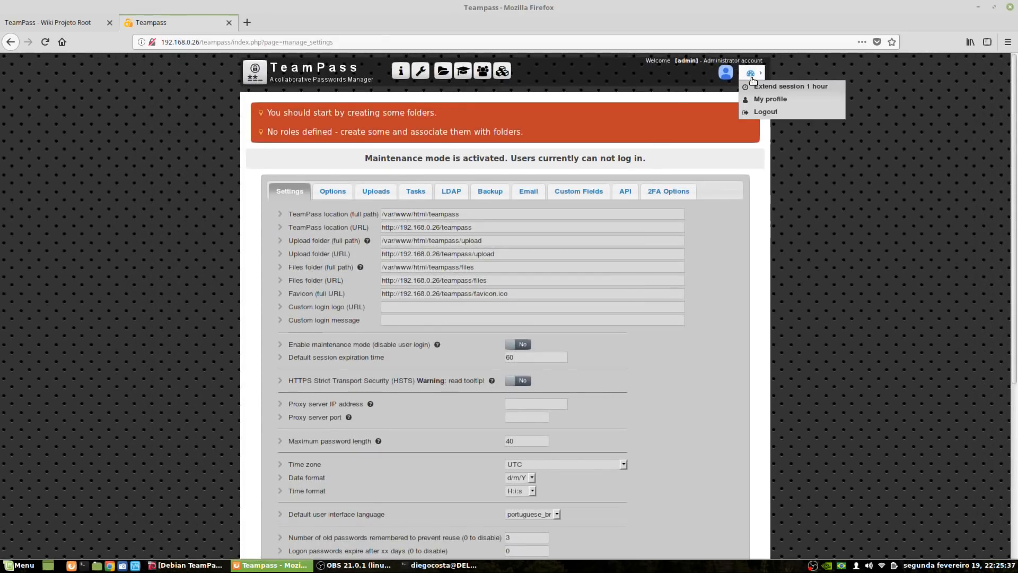
click(775, 113)
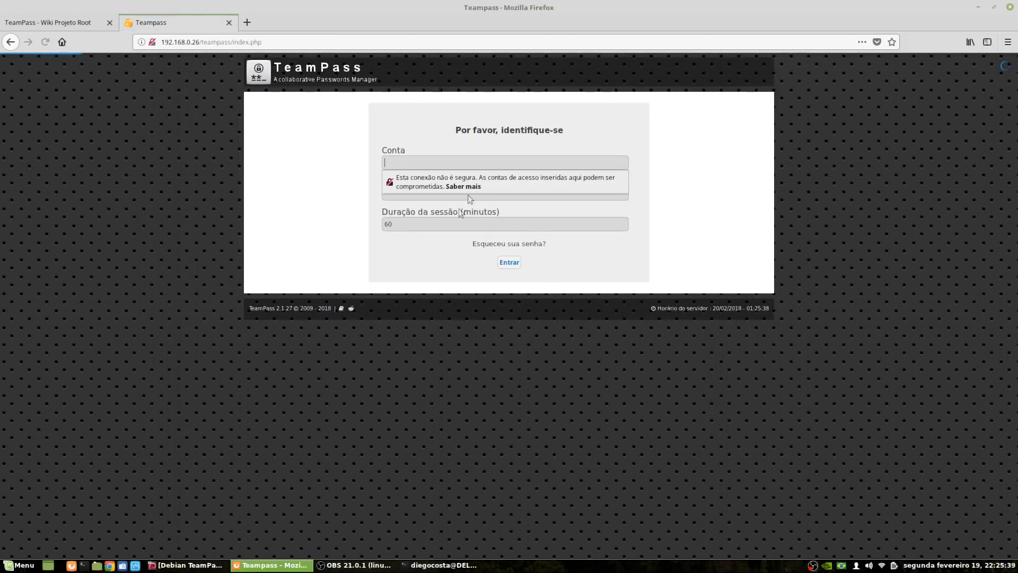
click(448, 203)
Sign back in with the admin account name and its password
click(418, 158)
text(admin)
key(Tab)
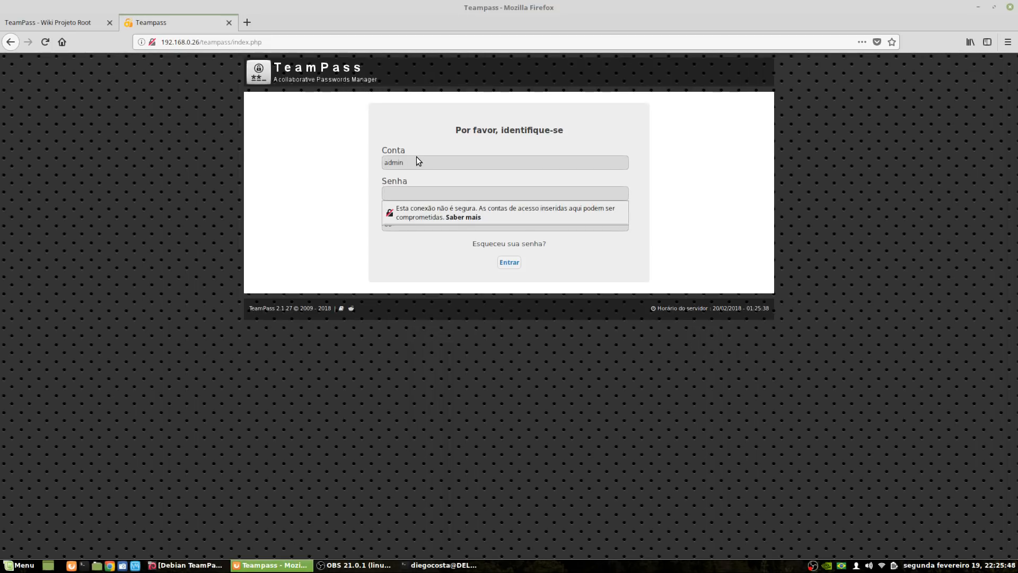
text(********)
key(Return)
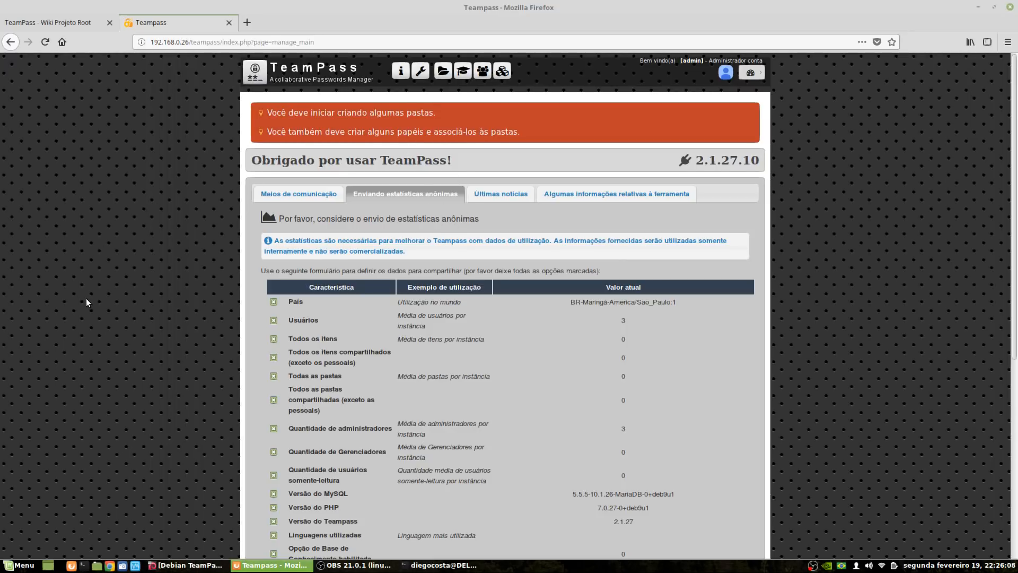
scroll(88, 302, down, 3)
scroll(87, 301, up, 3)
scroll(530, 286, down, 6)
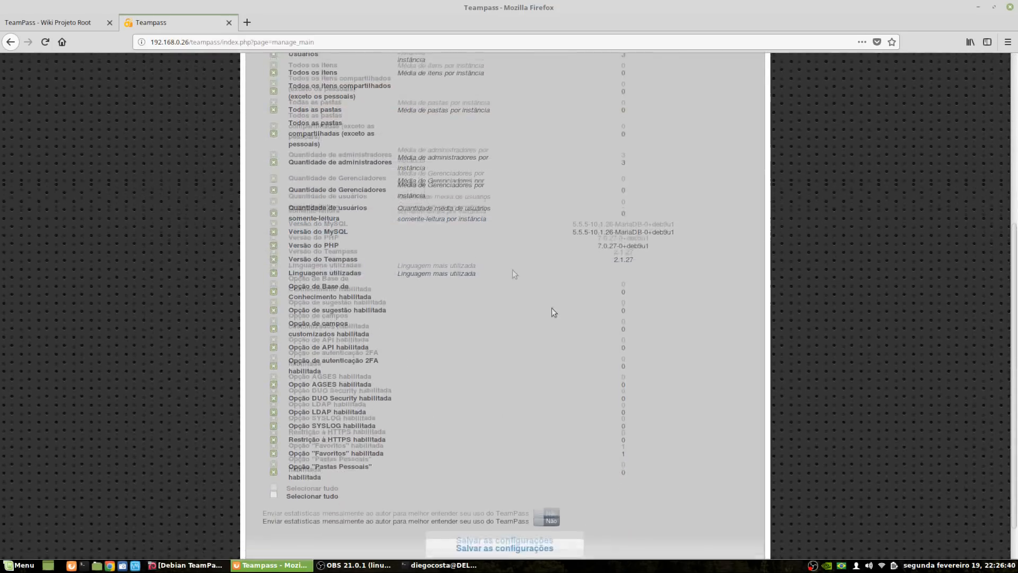
scroll(456, 265, up, 5)
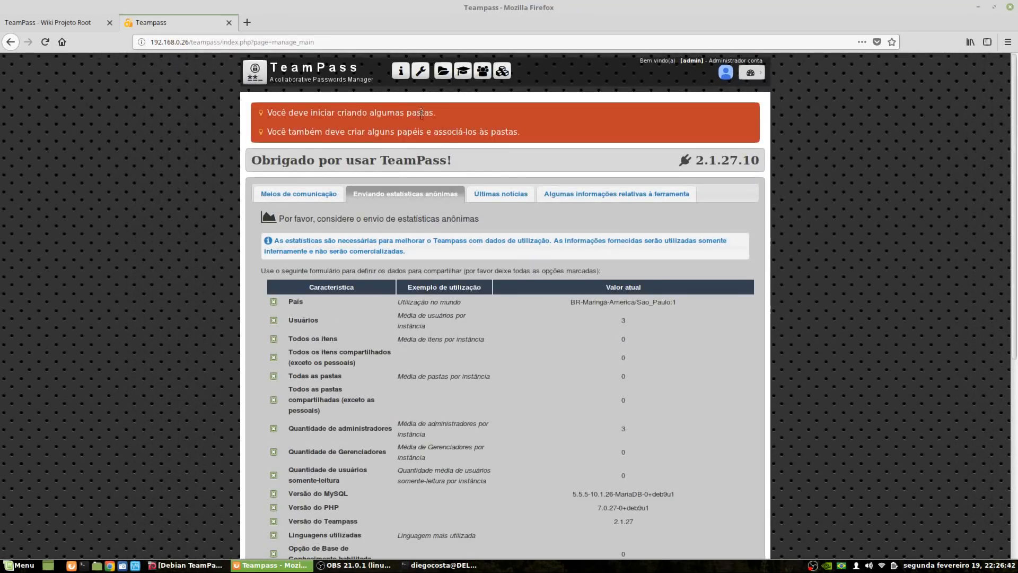
Open the administration settings, review the general configuration, and switch to the Personalizar tab
click(420, 72)
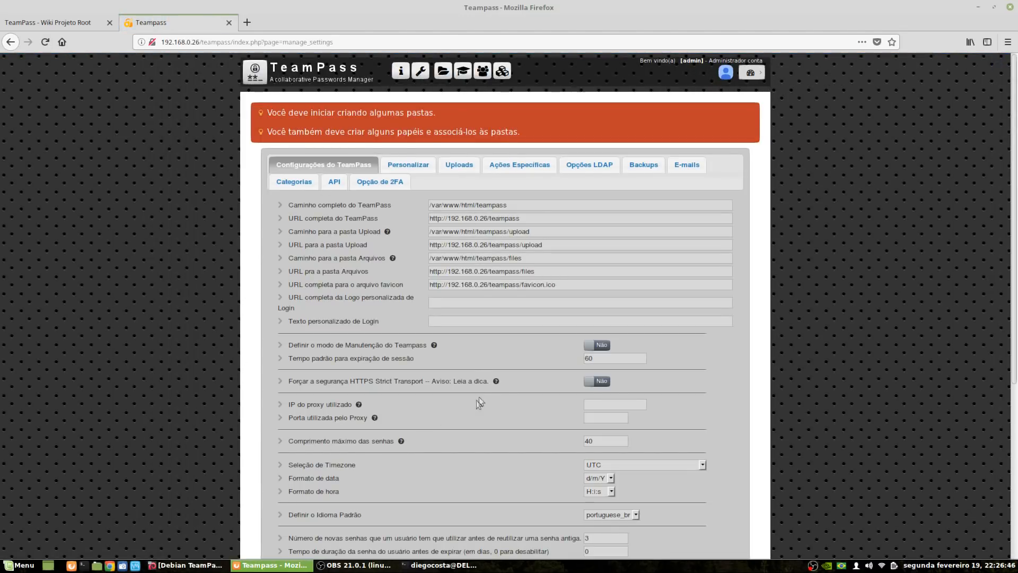
scroll(447, 316, down, 3)
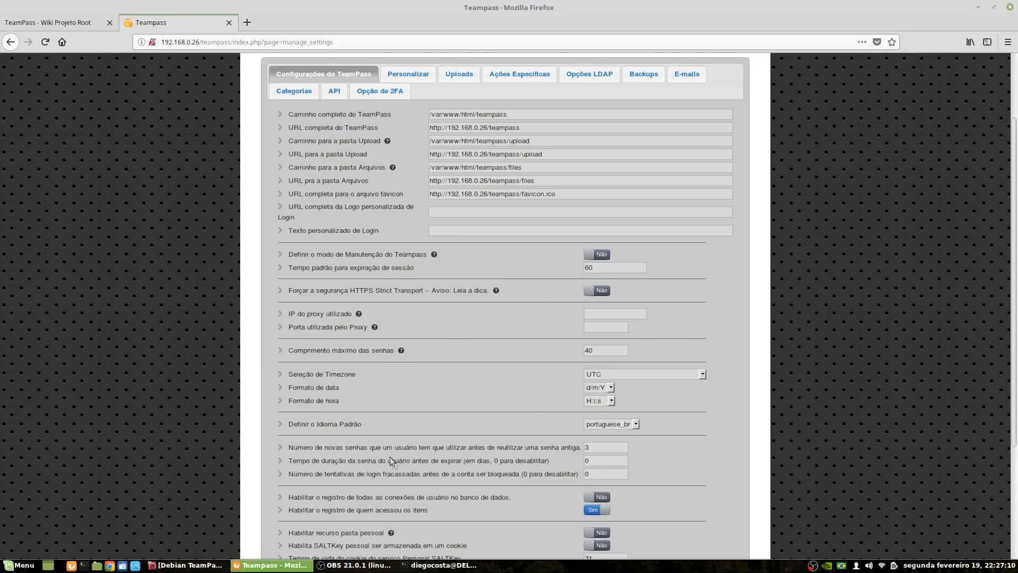
scroll(408, 450, down, 3)
scroll(493, 336, down, 1)
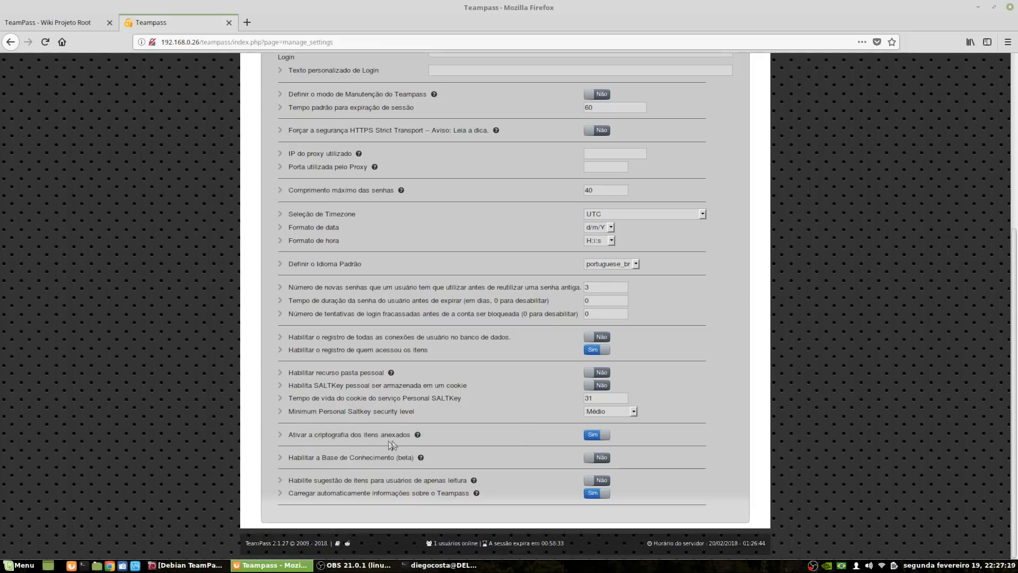
scroll(477, 462, up, 5)
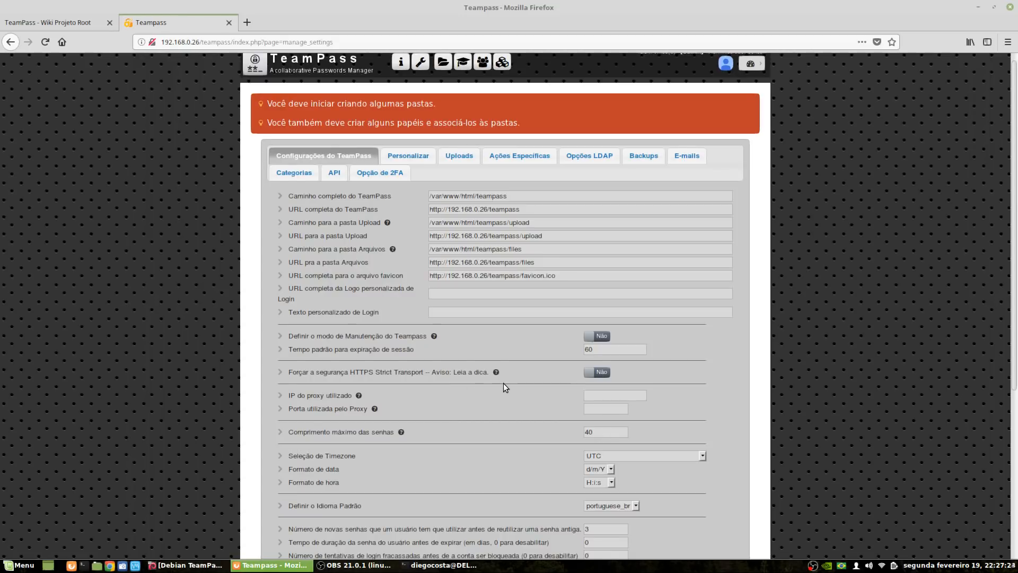
click(423, 160)
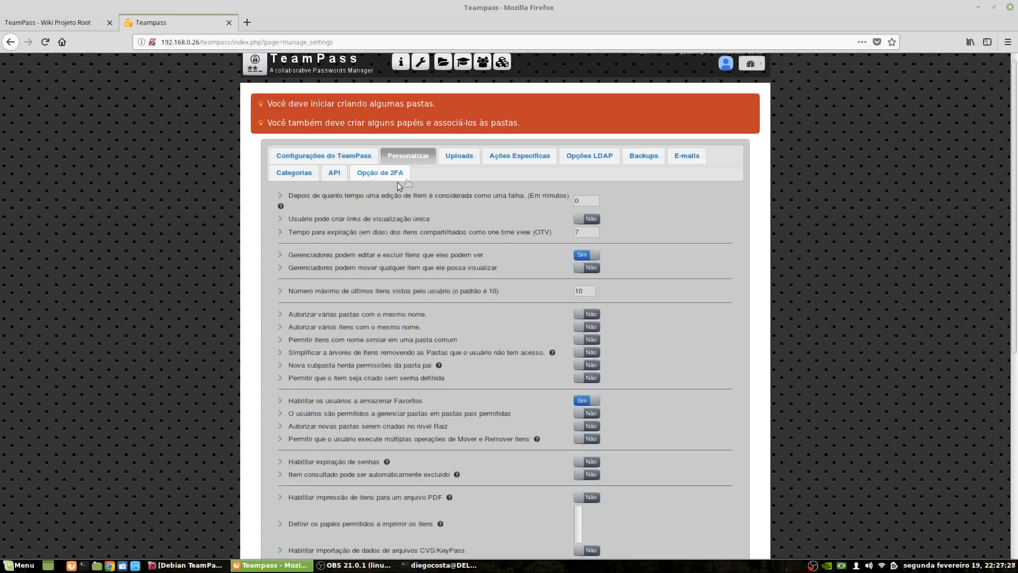
Review the Personalizar options, then show the Uploads settings with their 10mb file size limit
scroll(532, 322, down, 2)
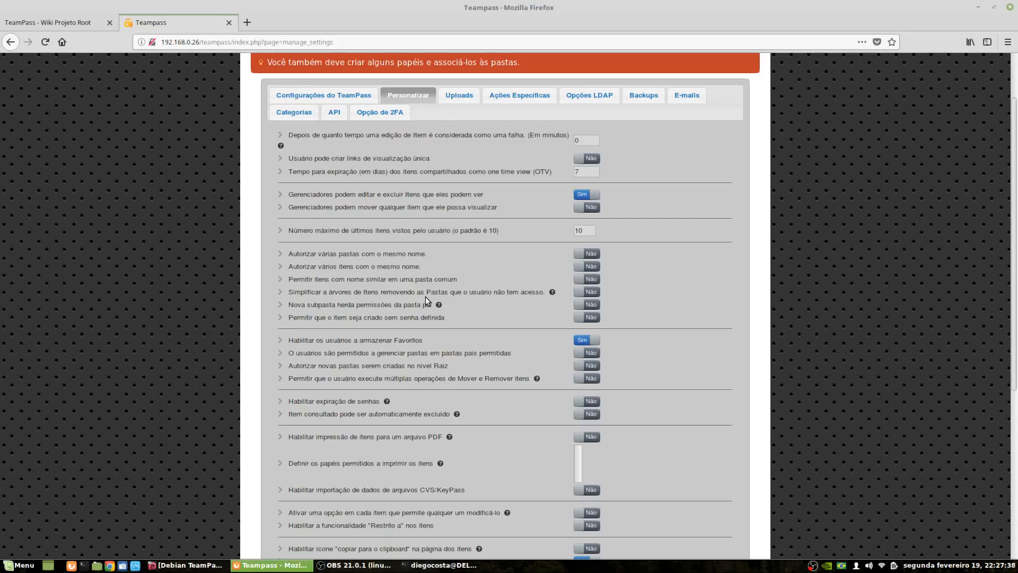
scroll(298, 294, down, 4)
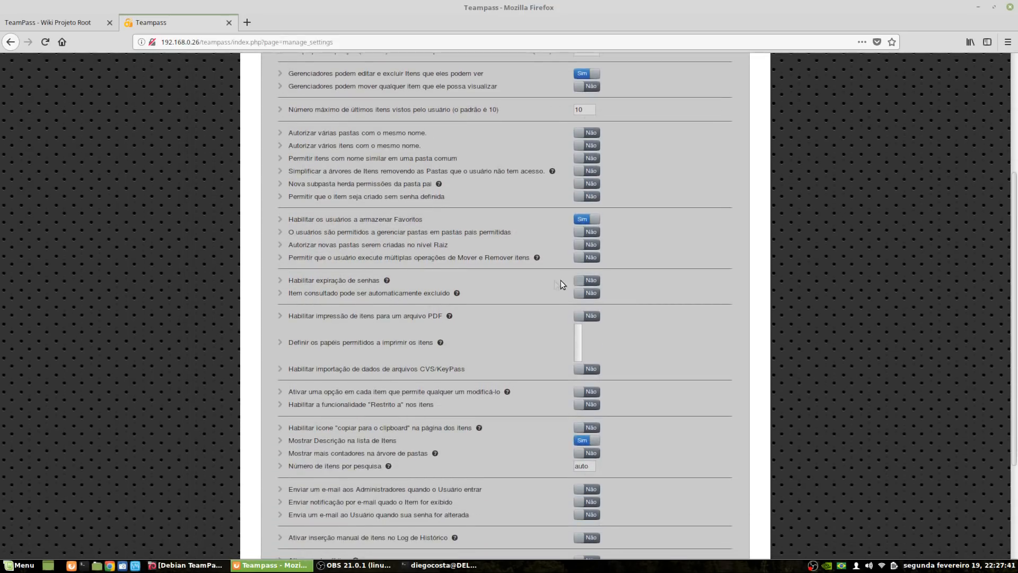
mouse_move(387, 280)
scroll(451, 454, down, 3)
scroll(453, 332, up, 5)
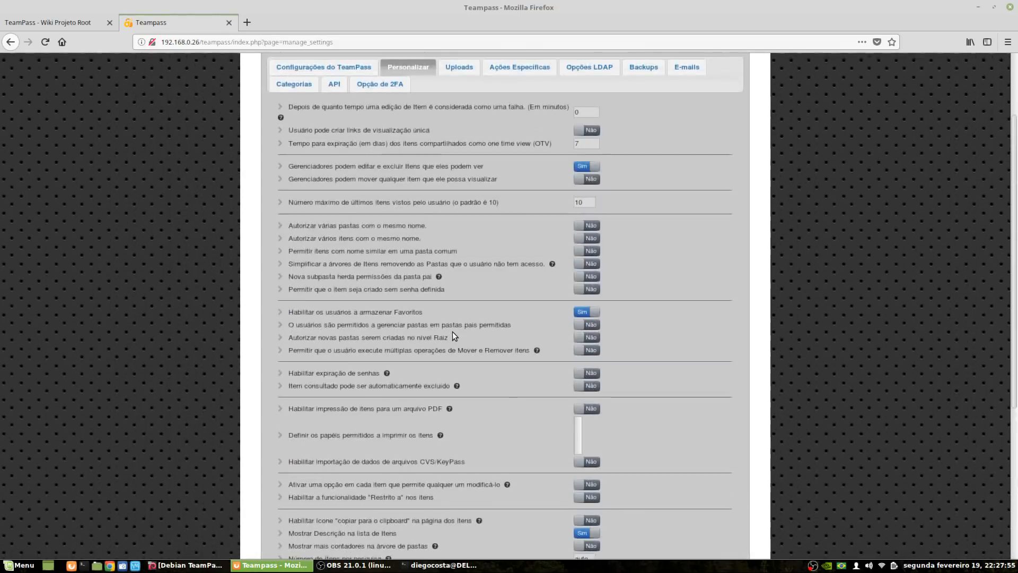
scroll(452, 332, up, 2)
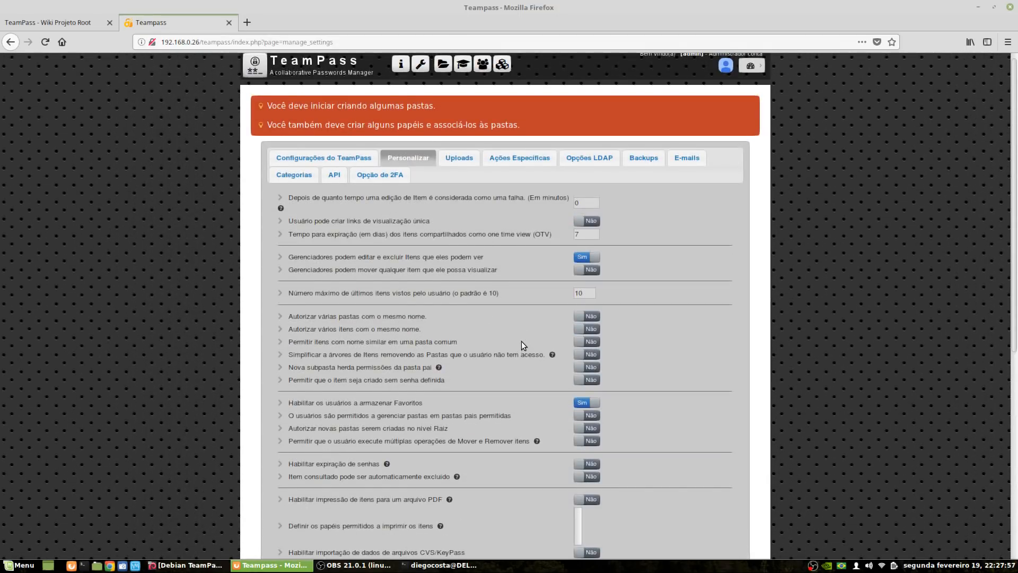
click(460, 164)
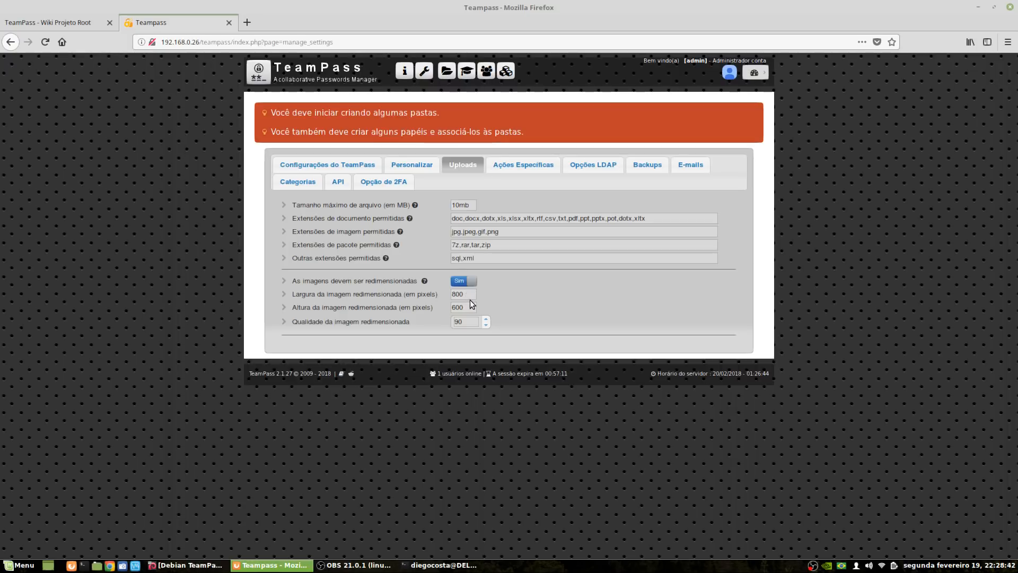
Show the Ações Específicas list, including database optimisation and SALT Key change actions
click(527, 168)
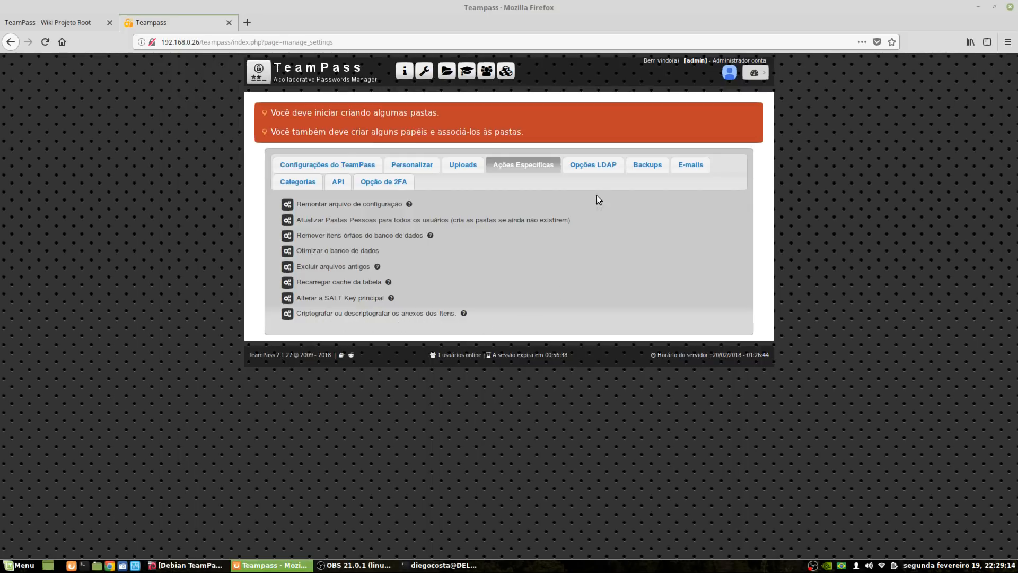
In Opções LDAP, enable LDAP to inspect server type and administrator options, then disable it again
click(593, 165)
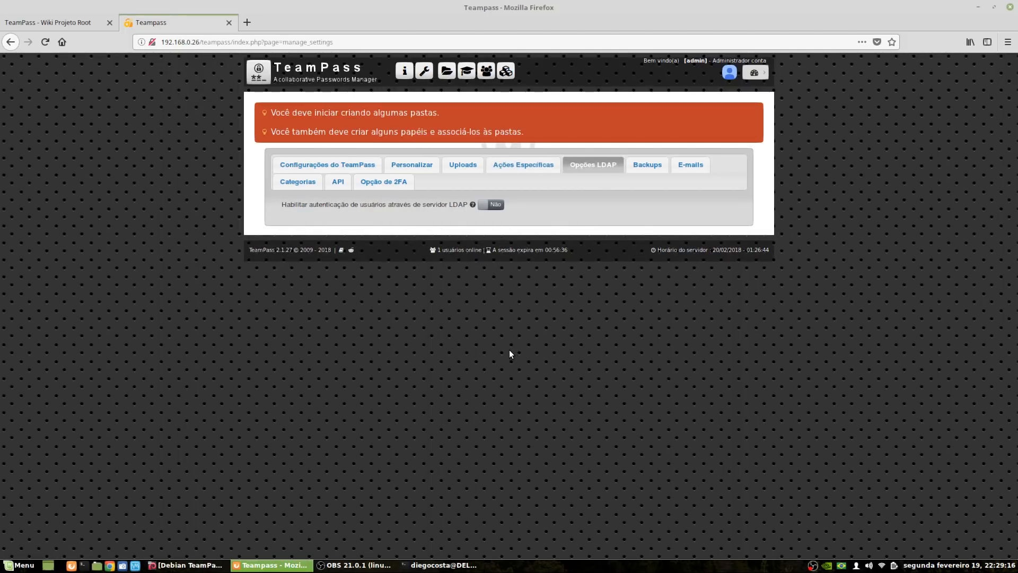
click(491, 204)
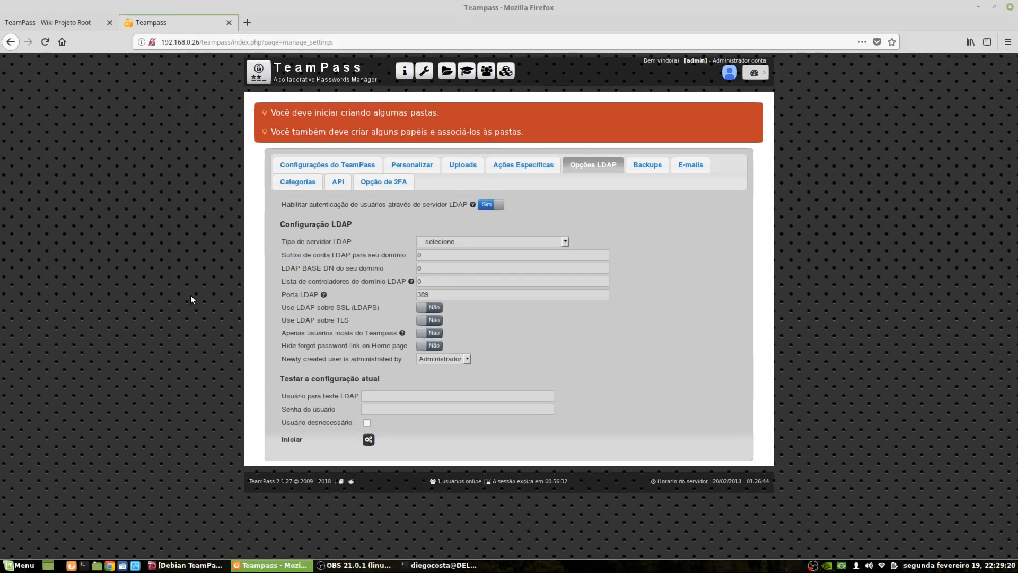
click(565, 241)
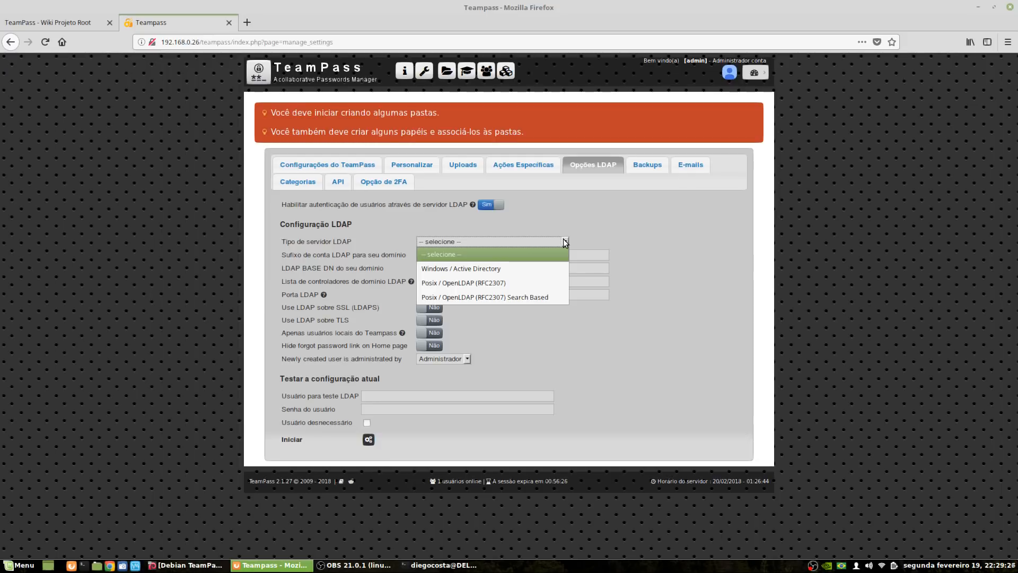
click(652, 347)
click(461, 359)
click(601, 357)
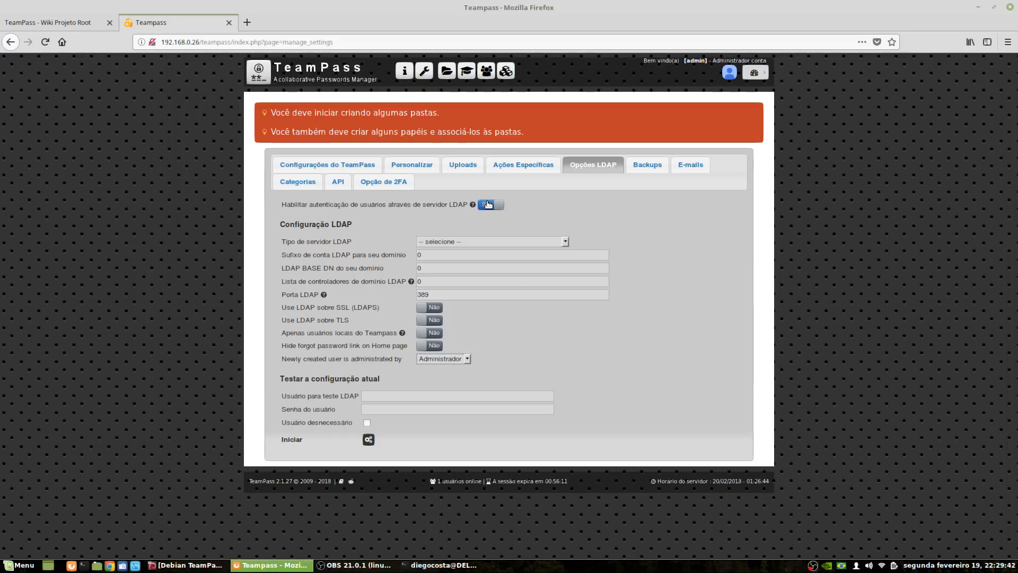
click(383, 181)
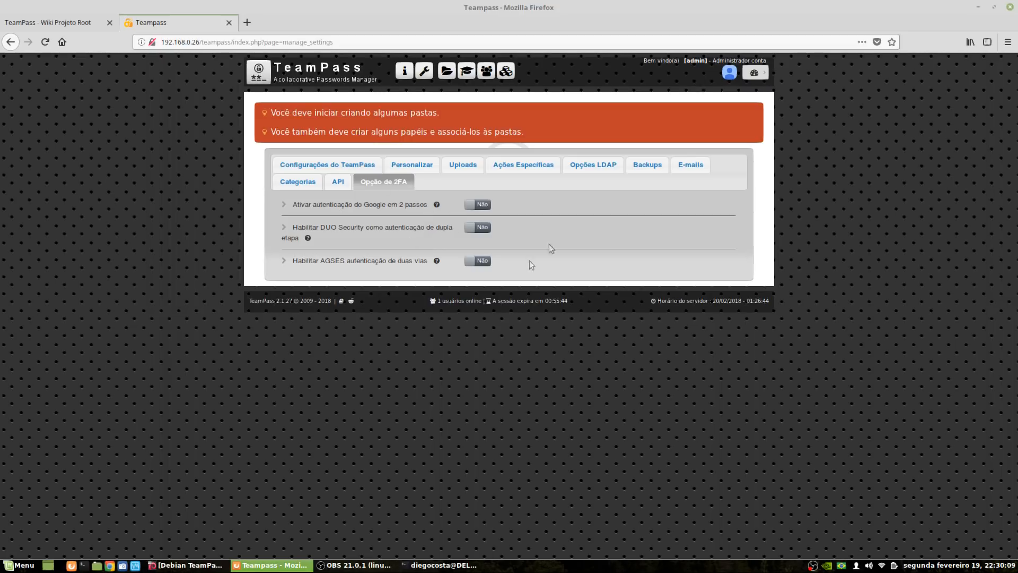
Show the Backups settings, with backup path /var/www/html/teampass/backups and file name bck_teampass
click(648, 165)
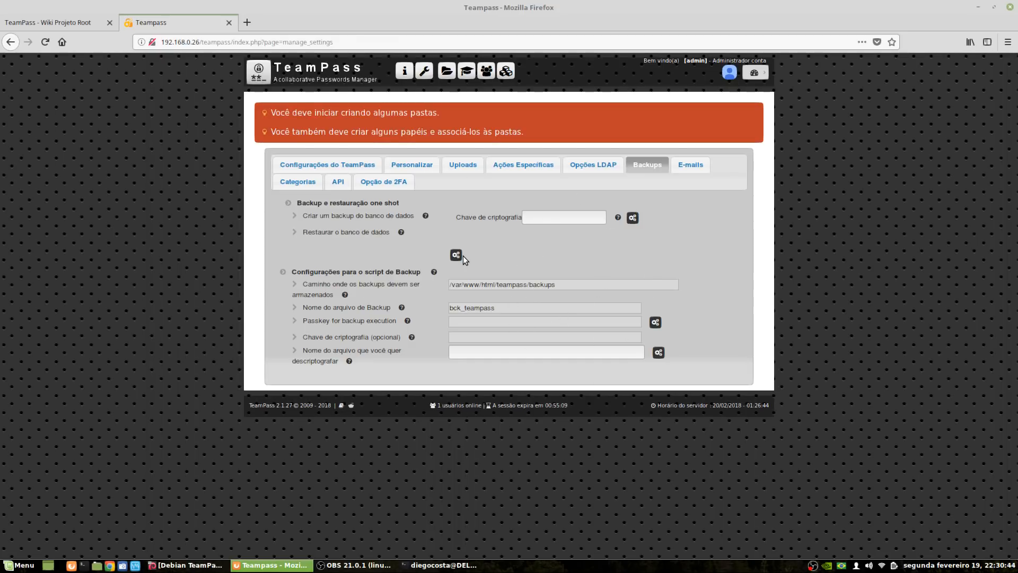
Review the E-mails settings, then show the API settings: access Não, no keys, no whitelisted IPs
click(690, 165)
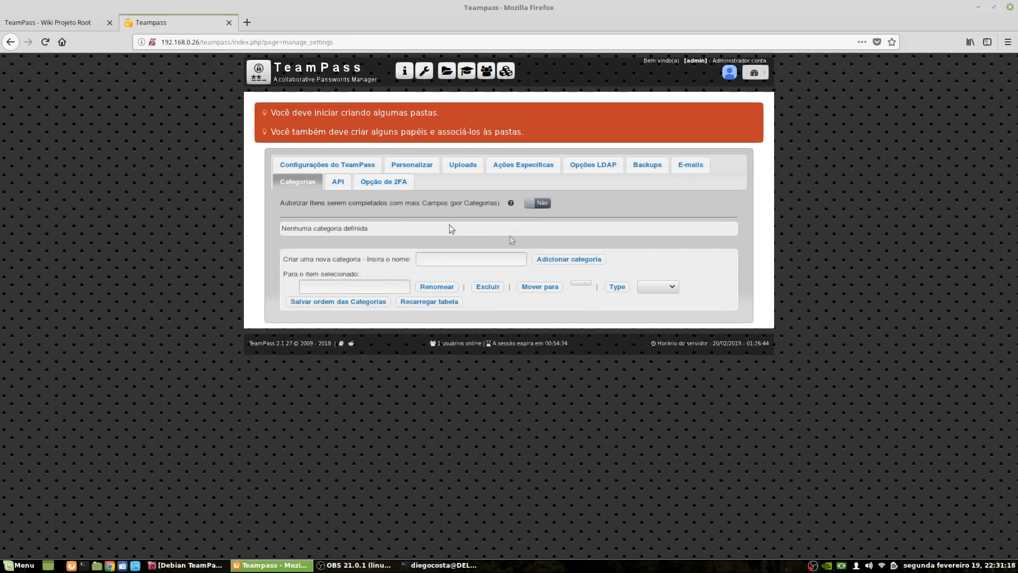
click(338, 182)
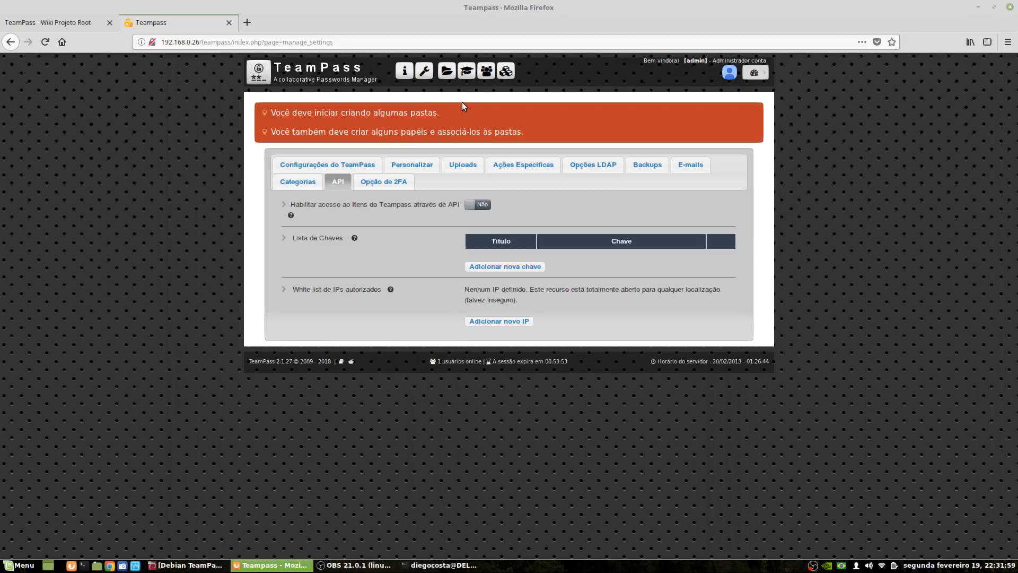
Go to Gerenciamento de Usuários, which lists the admin, OTV and API accounts
click(487, 75)
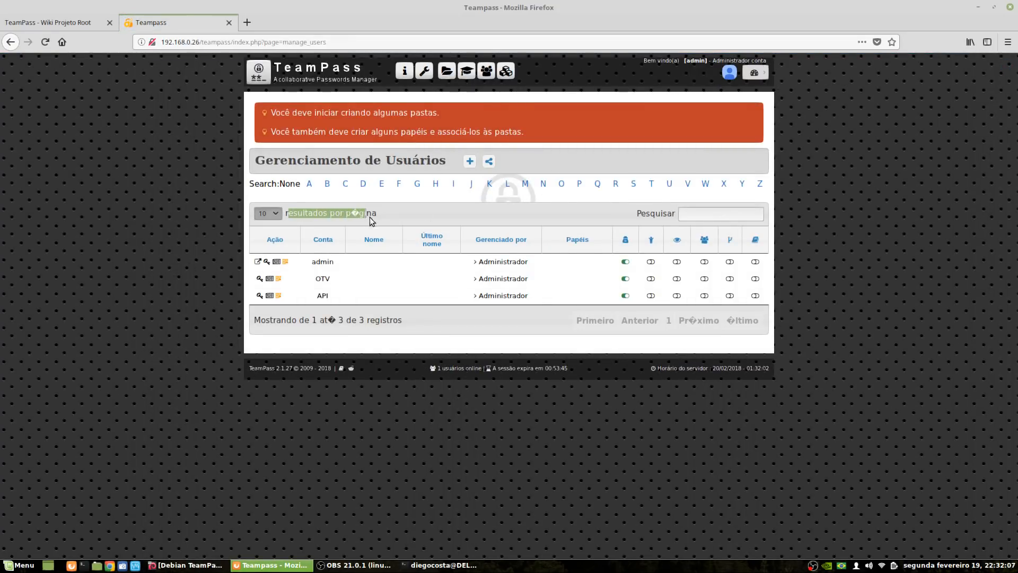
click(342, 240)
drag(344, 214, 362, 214)
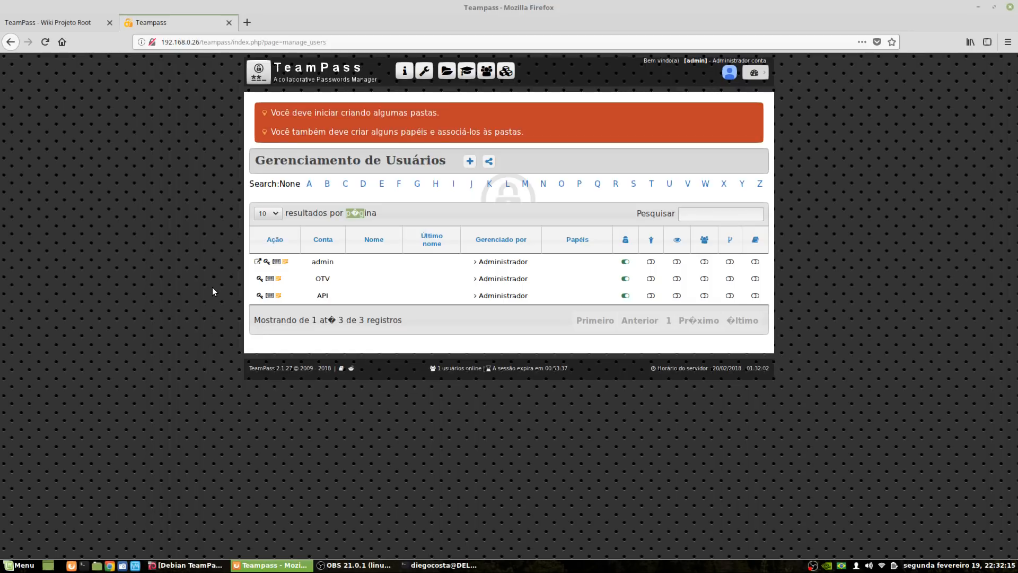
triple_click(362, 216)
click(371, 218)
drag(345, 213, 372, 215)
click(405, 209)
Start a new user, entering the first name, last name and accepting the auto-filled login
click(470, 161)
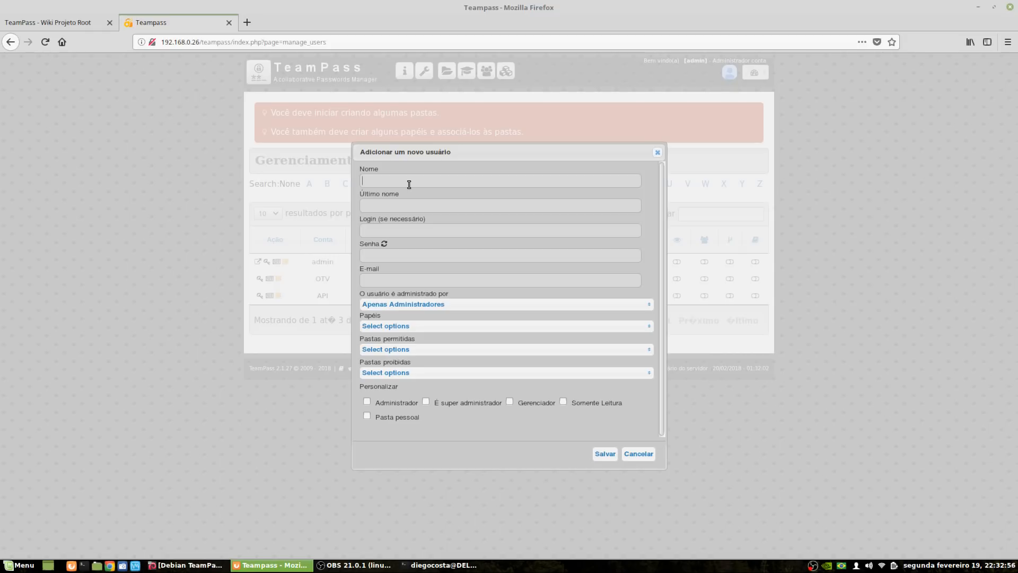
key(Tab)
key(Tab)
click(409, 230)
key(Tab)
text(teste)
key(BackSpace)
key(BackSpace)
key(BackSpace)
key(BackSpace)
key(BackSpace)
Generate a random password for the new user several times over
click(385, 245)
click(386, 246)
click(387, 245)
click(385, 244)
click(386, 243)
click(386, 244)
click(386, 244)
click(385, 244)
Zoom the page in, move the form up, and replace the password with a custom passphrase
key(ctrl+plus)
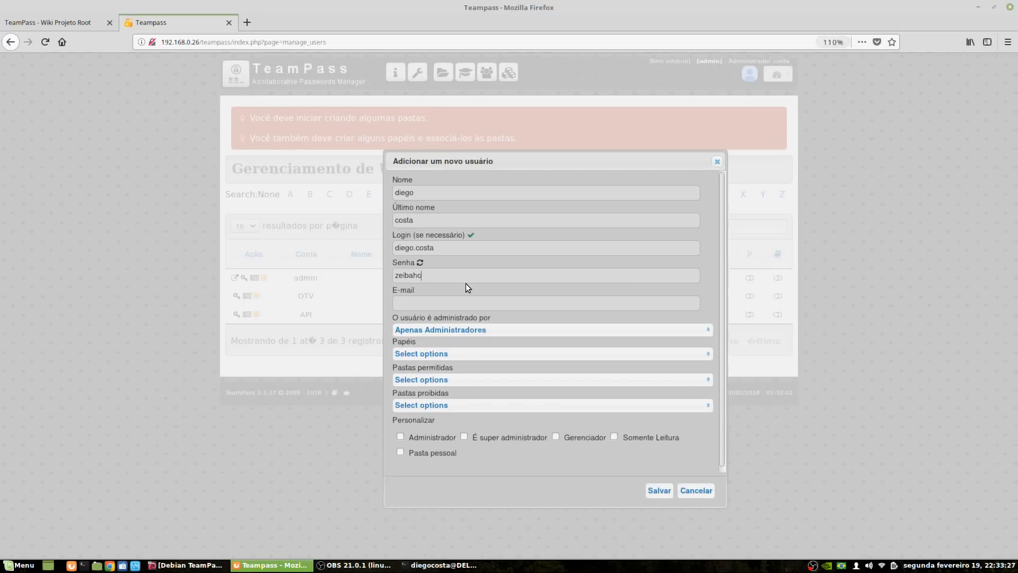
key(ctrl+plus)
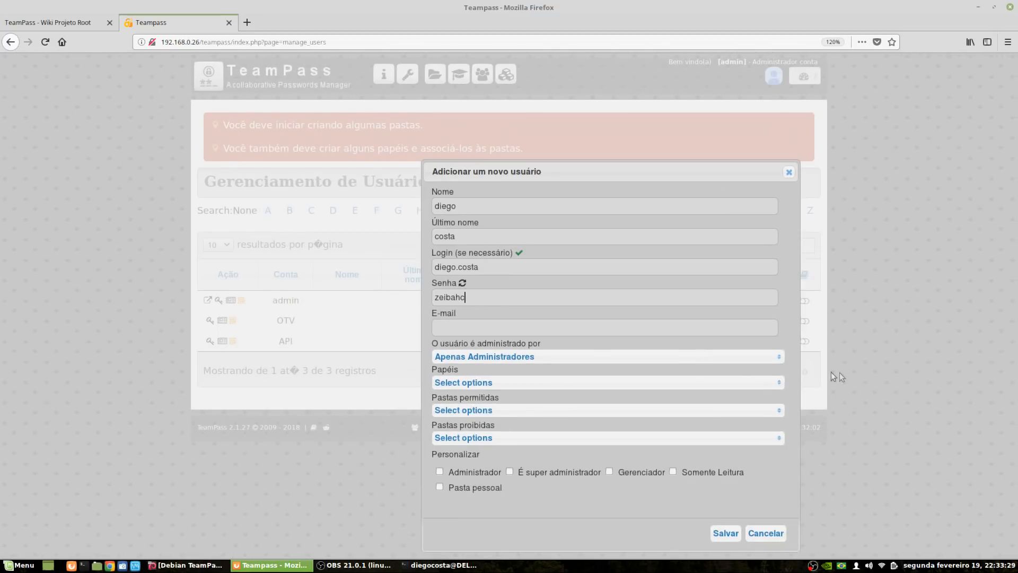
drag(471, 165, 343, 76)
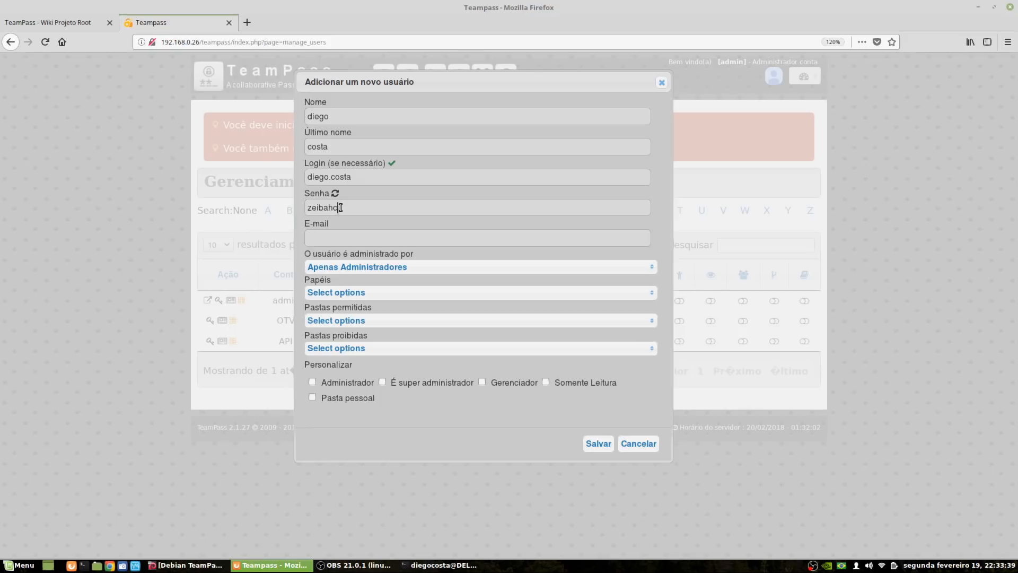
click(343, 208)
key(BackSpace)
key(BackSpace)
key(BackSpace)
key(BackSpace)
key(BackSpace)
key(BackSpace)
key(BackSpace)
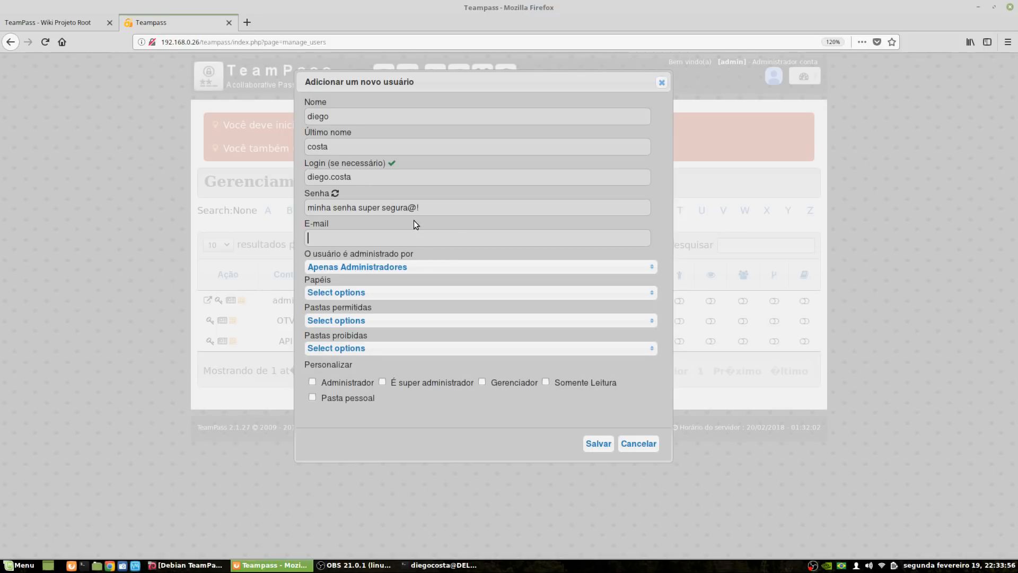
Enter the user's e-mail address, view the roles list, then cancel the form without saving
drag(417, 207, 228, 231)
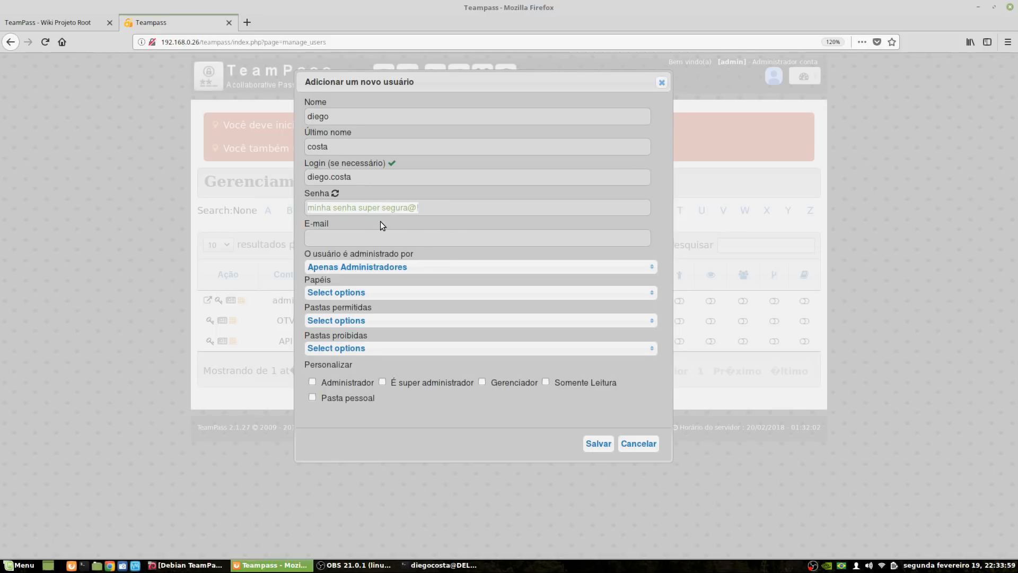
click(378, 237)
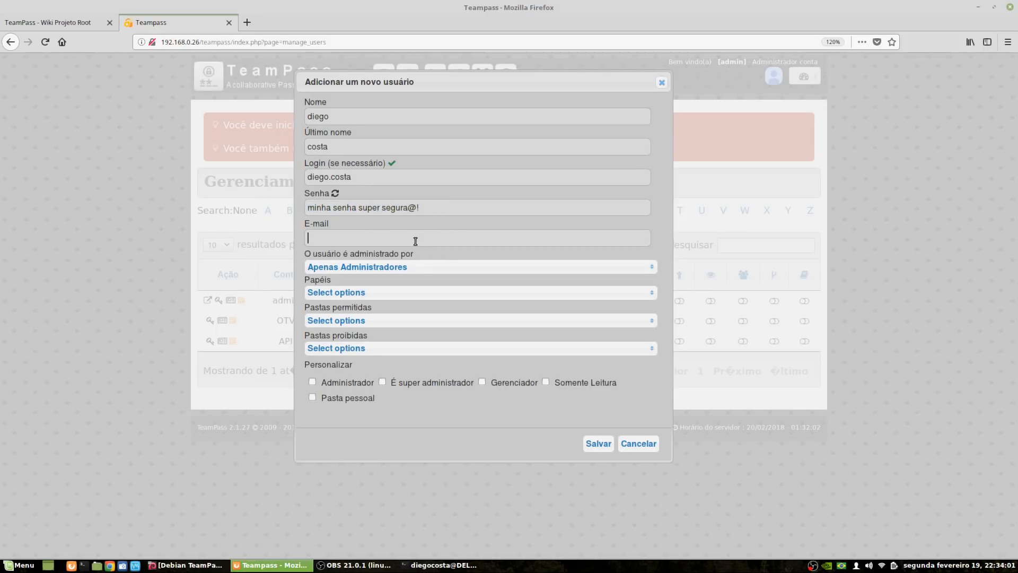
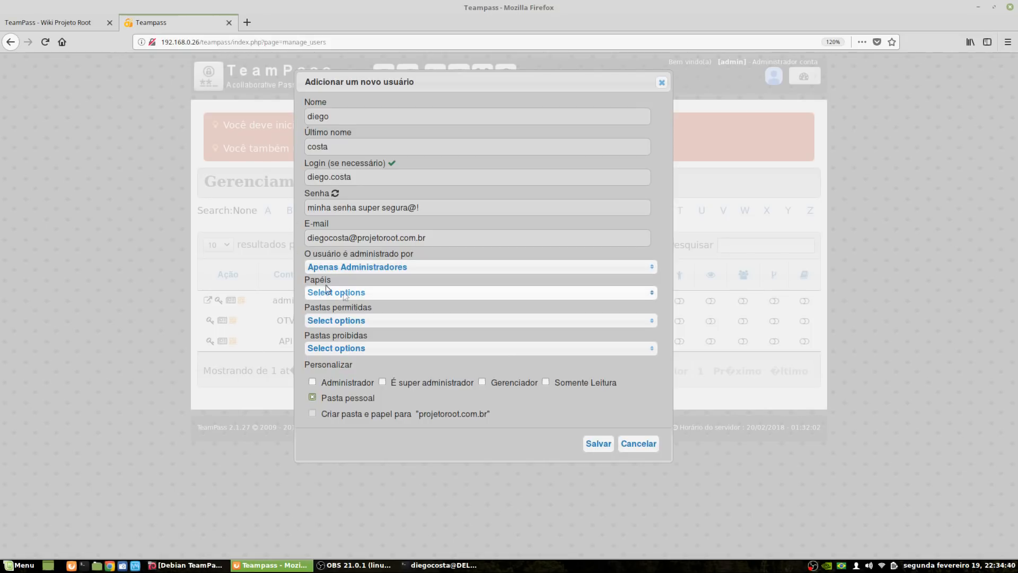
click(358, 293)
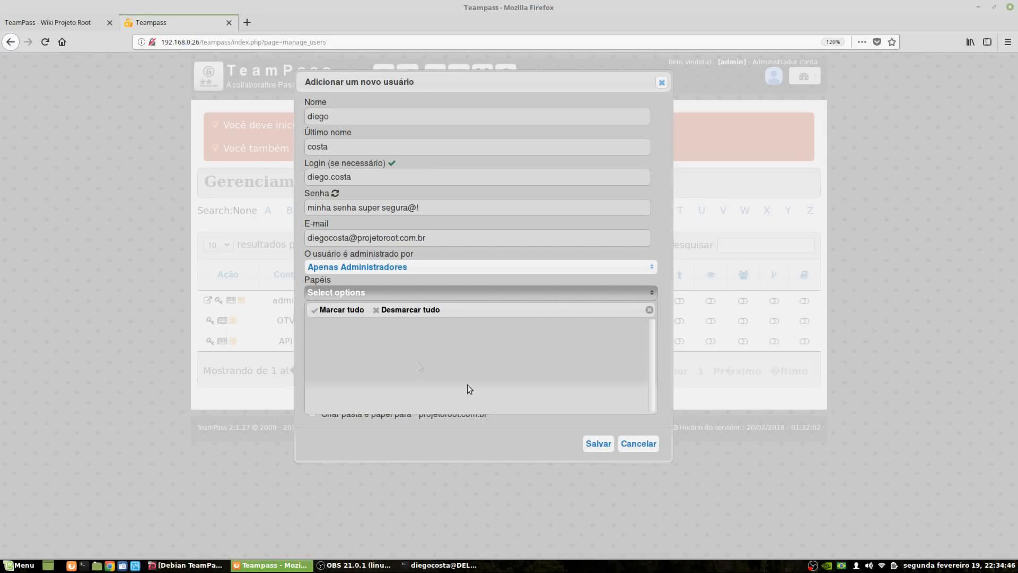
click(641, 444)
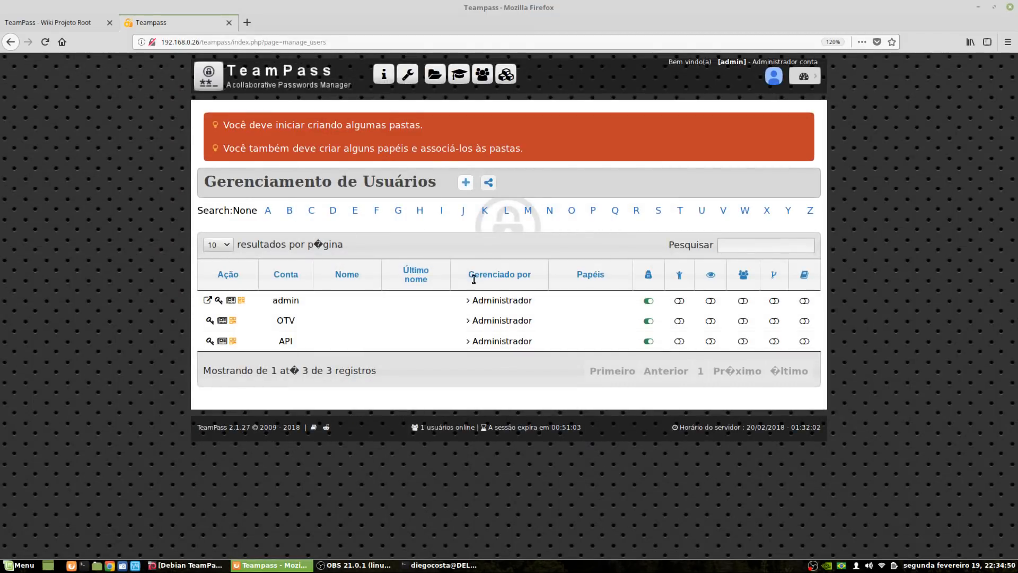
In Gerenciamento de Papéis, add a role 'Suporte' requiring Médio complexity and save it
click(460, 78)
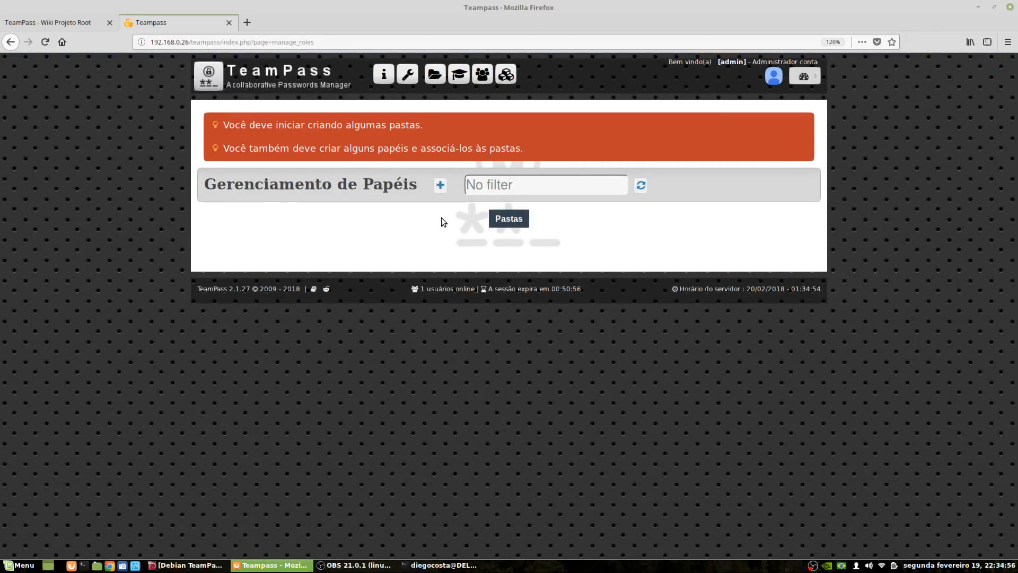
click(443, 187)
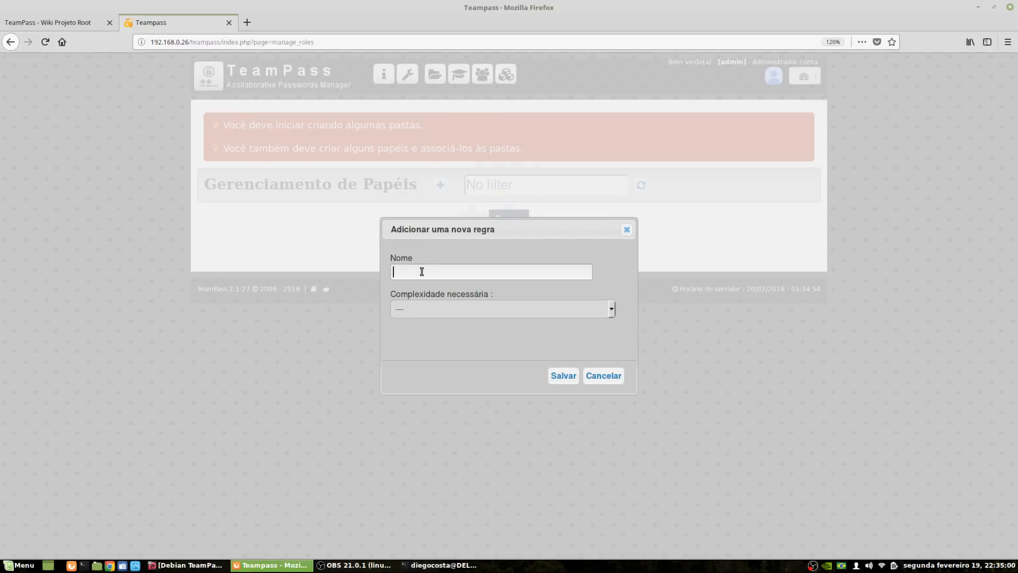
text(Suporte)
click(441, 310)
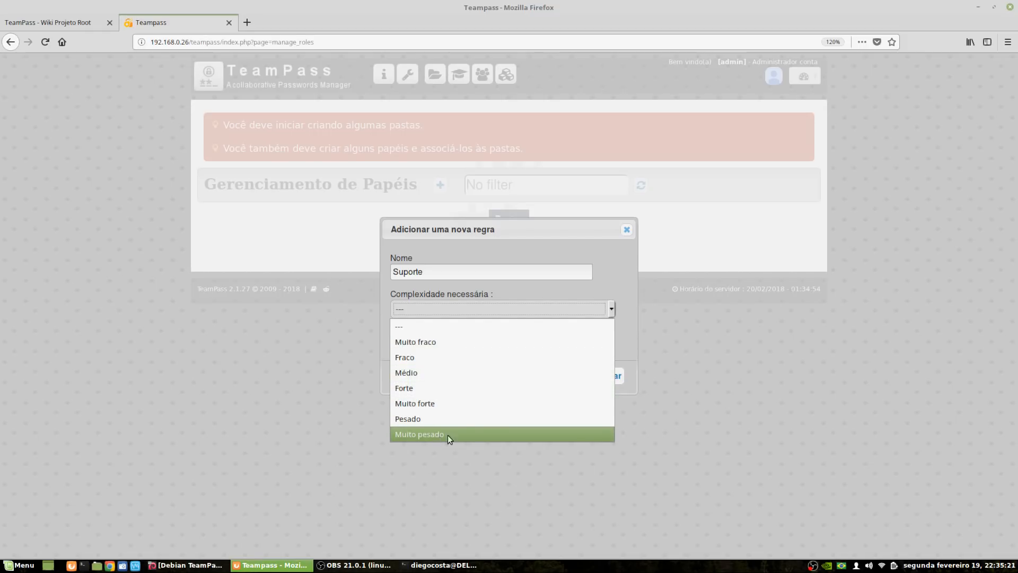
click(418, 372)
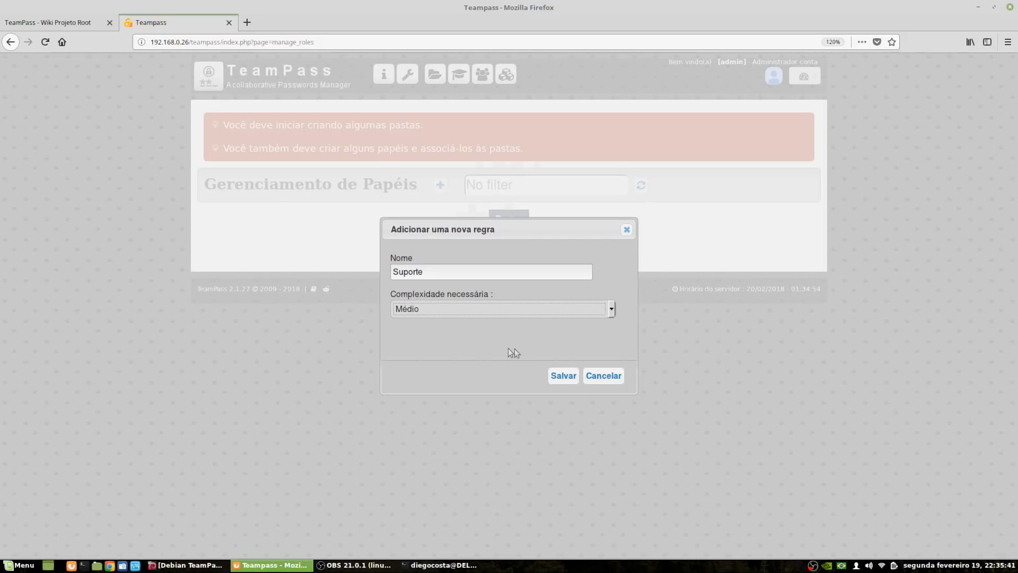
click(557, 378)
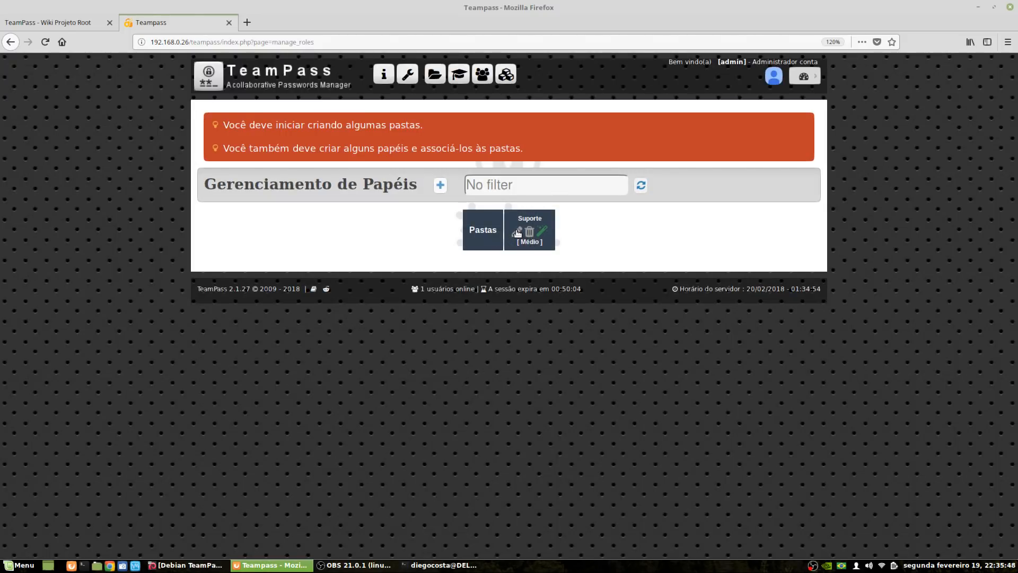
mouse_move(542, 235)
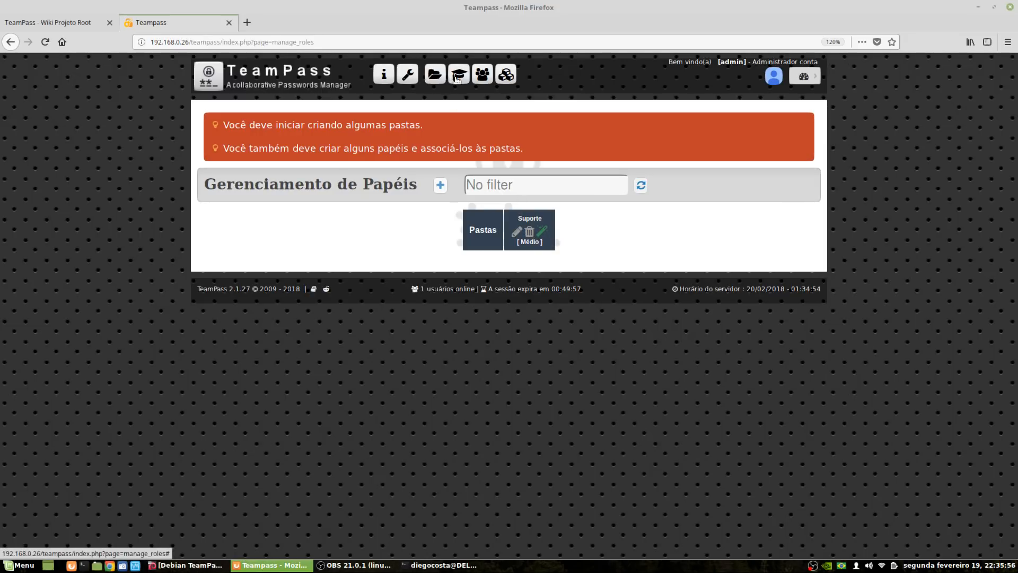
Start a new user with the first name, last name and a password
click(483, 77)
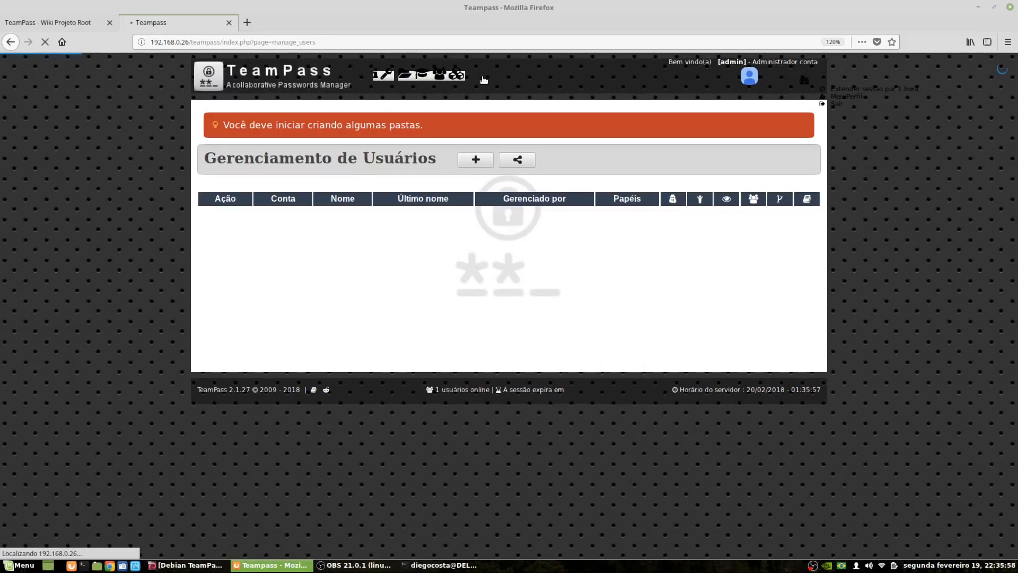
click(467, 159)
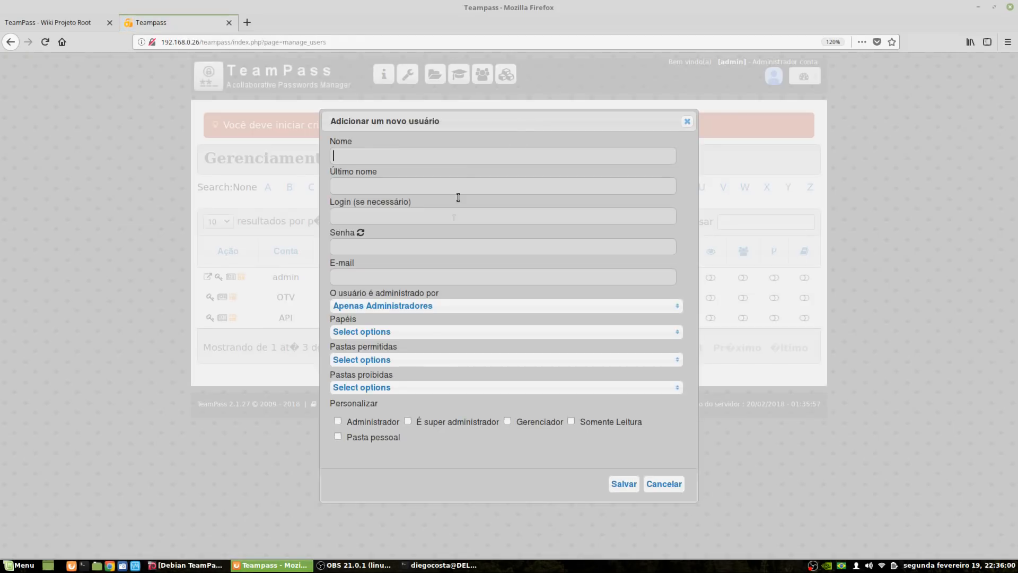
key(Tab)
click(350, 247)
double_click(389, 253)
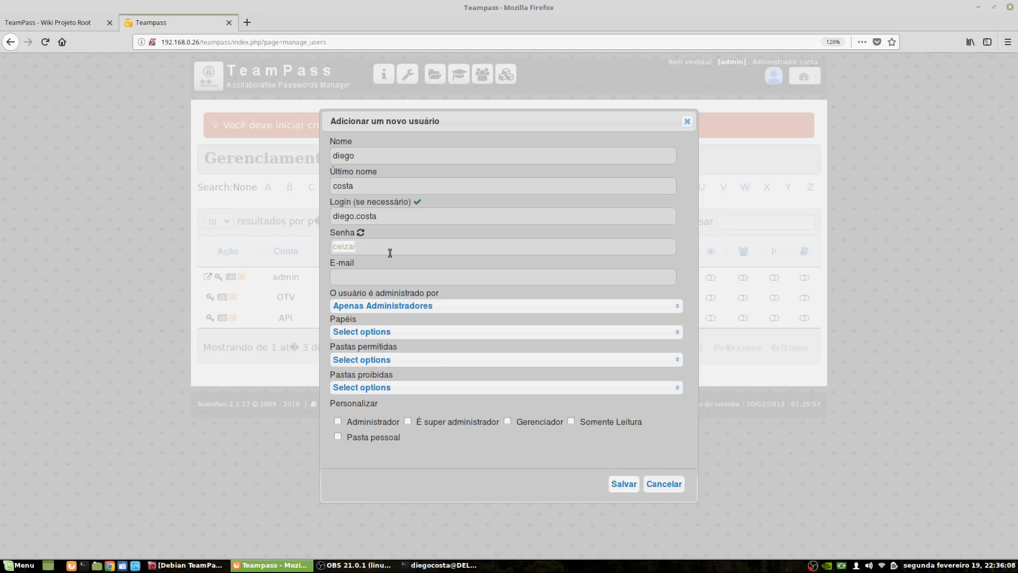
Enter the new user's e-mail address and assign the Suporte role
click(390, 278)
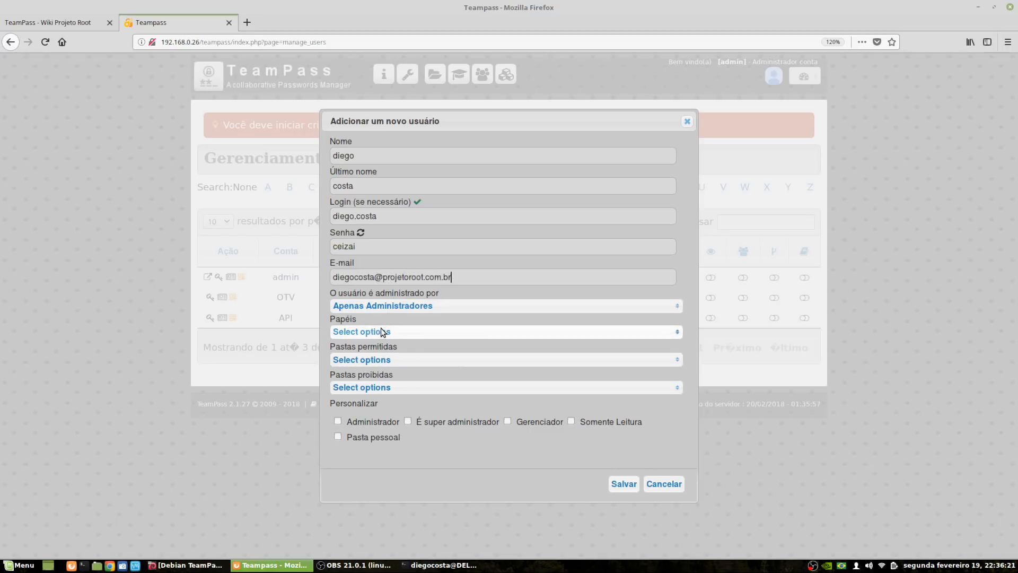
click(367, 333)
click(341, 368)
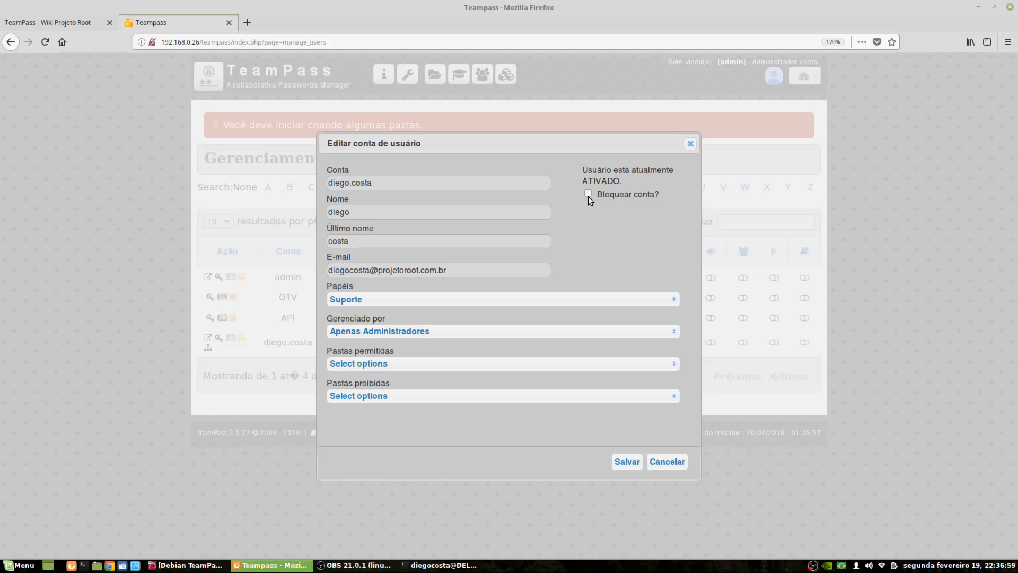
Save the new user's account in the Editar conta de usuário dialog
click(628, 462)
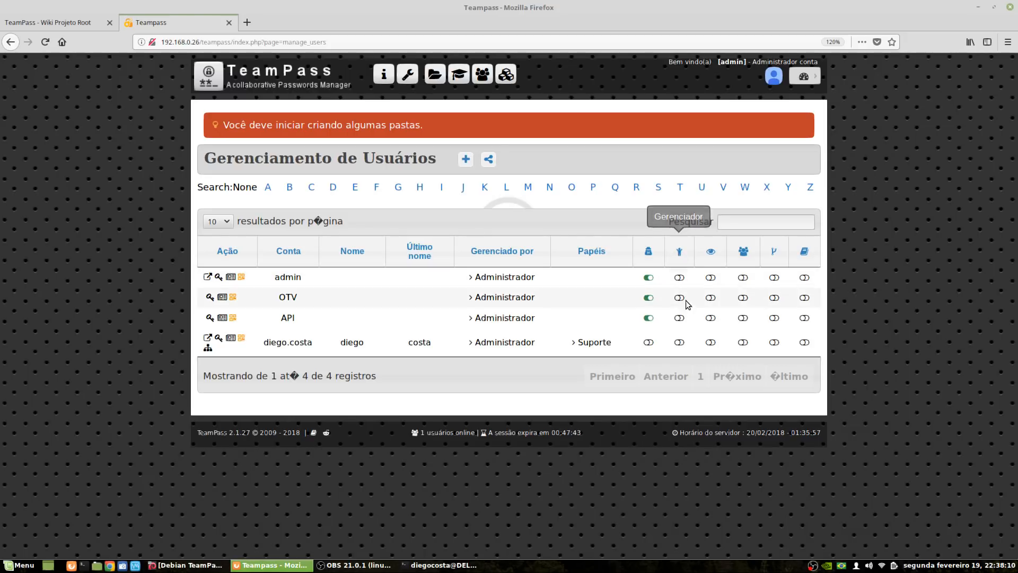
Turn on Gerenciador for the new user and e-mail them their Google Authenticator code
click(679, 342)
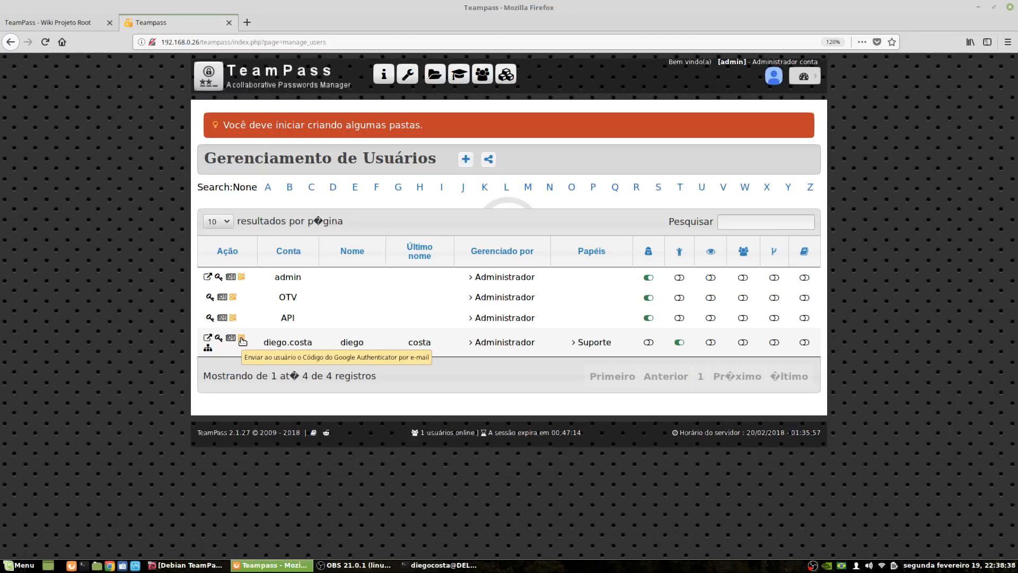
click(242, 340)
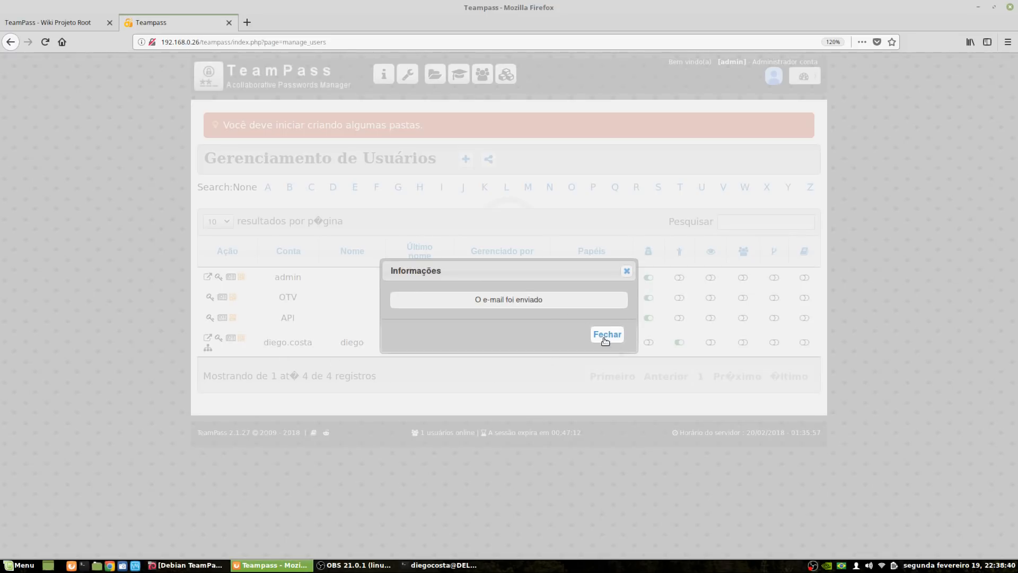
Dismiss the 'O e-mail foi enviado' confirmation notice
drag(474, 300, 576, 307)
click(488, 300)
triple_click(488, 300)
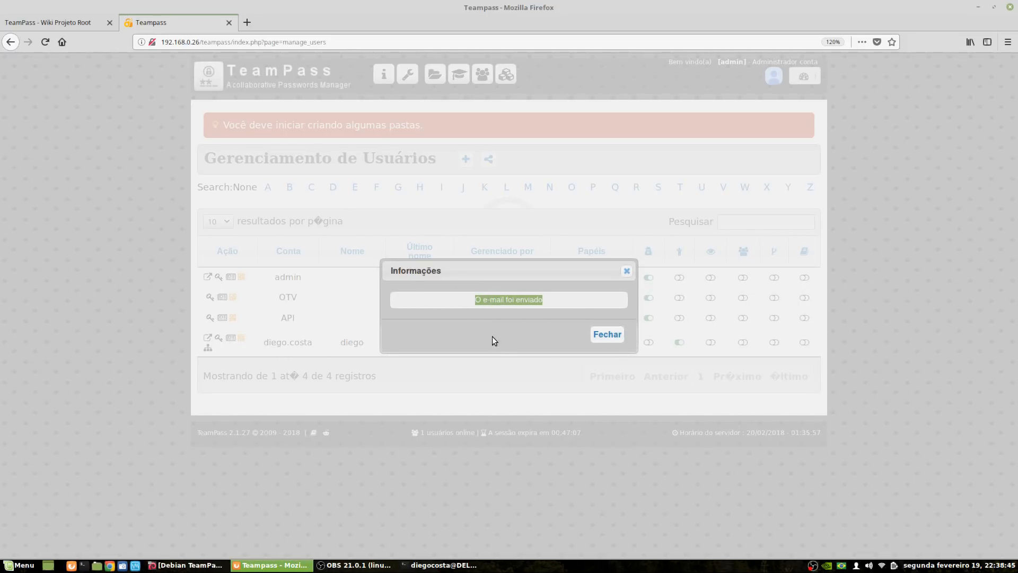
click(607, 334)
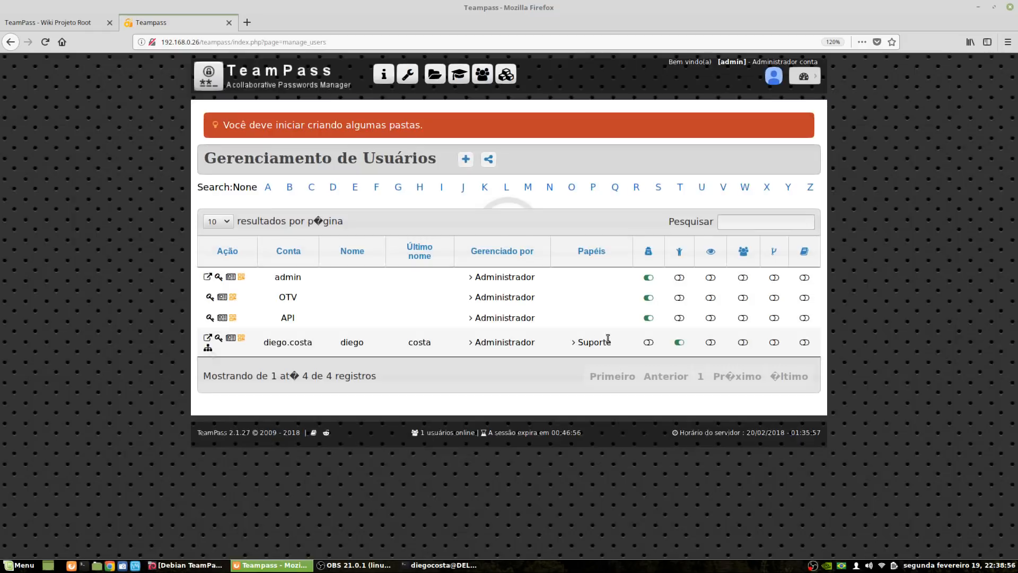
Check the new user's visible folders (none yet), then open the account dropdown
click(208, 348)
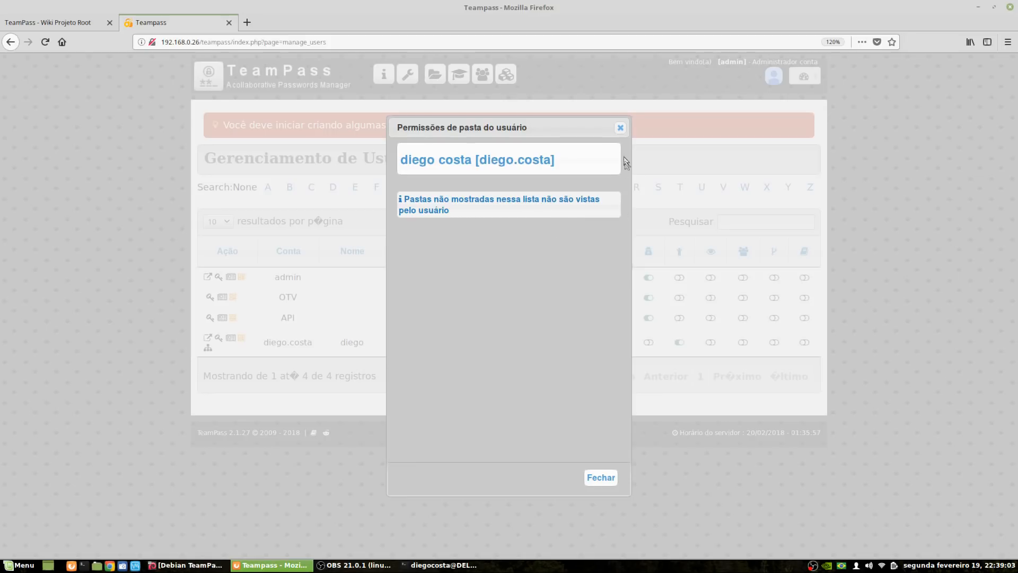
click(620, 128)
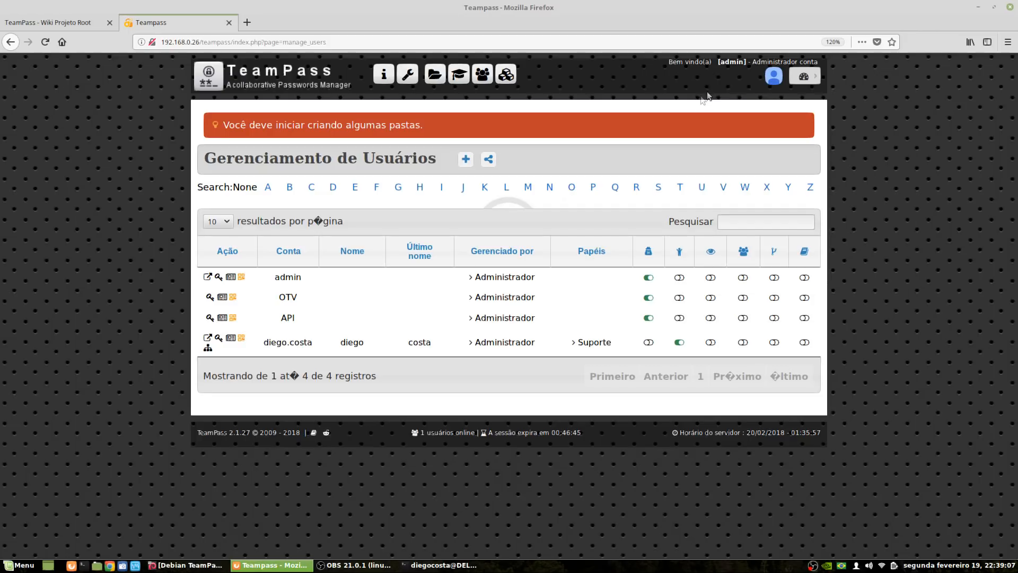
click(817, 77)
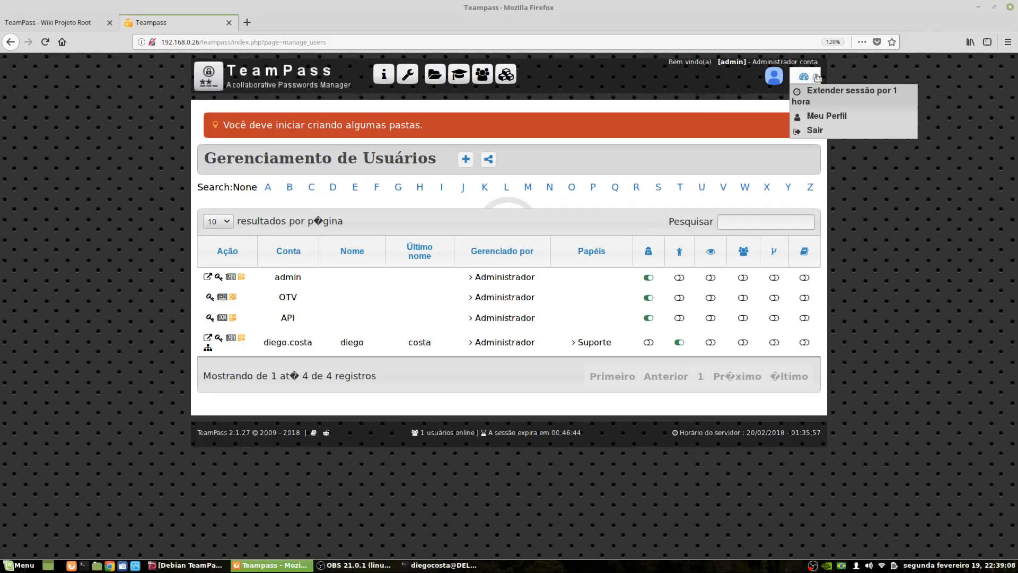
Sign out of admin and log in with the new user's account name and password
click(814, 130)
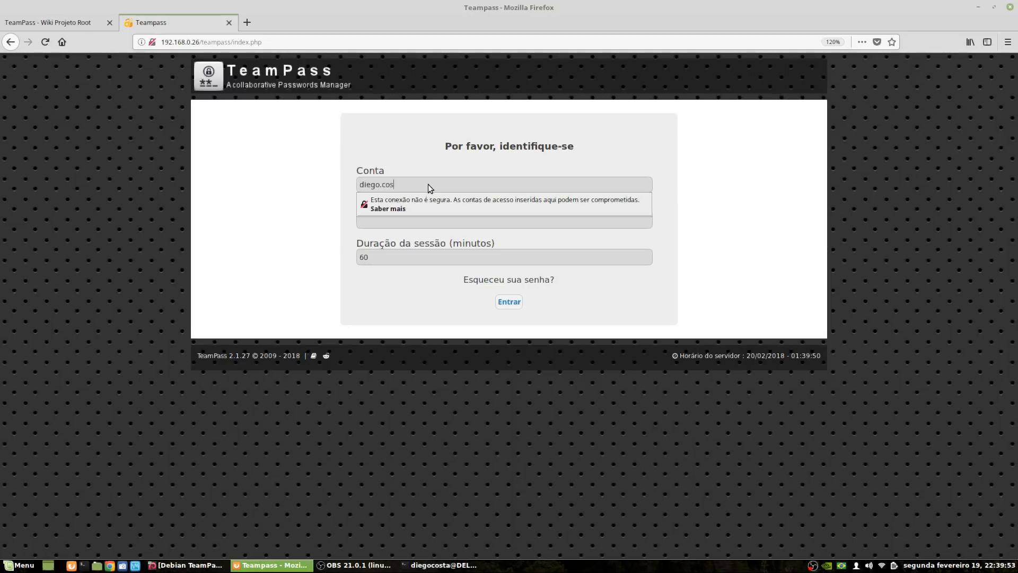
key(Tab)
text(••••••••)
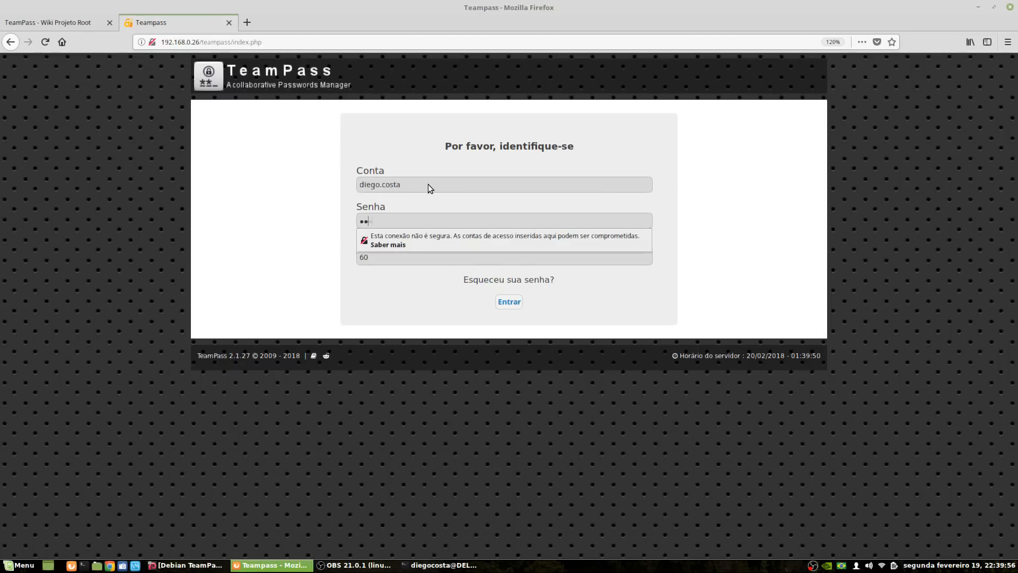
key(Return)
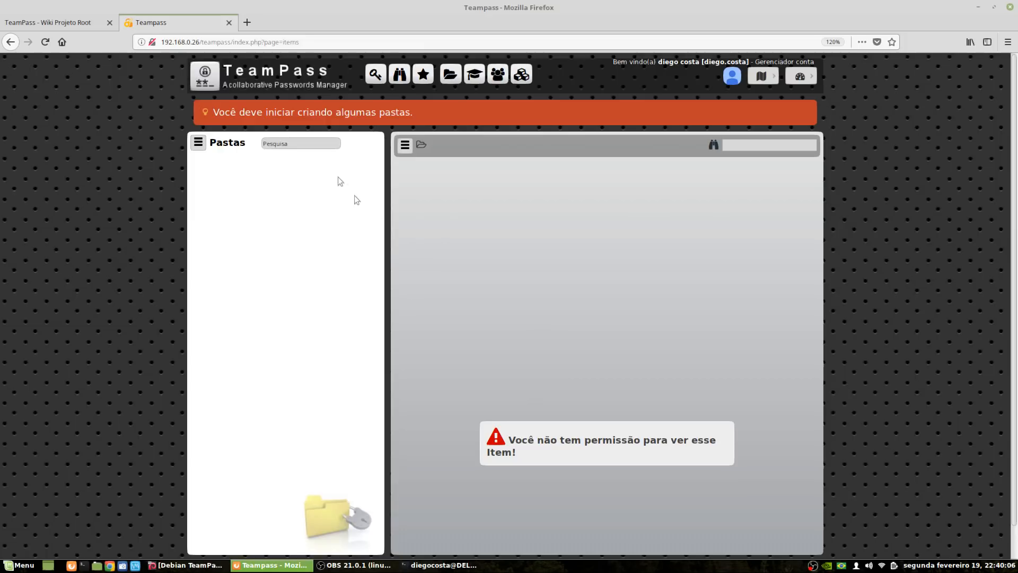
Open the folder actions menu on the new user's empty items page
click(198, 142)
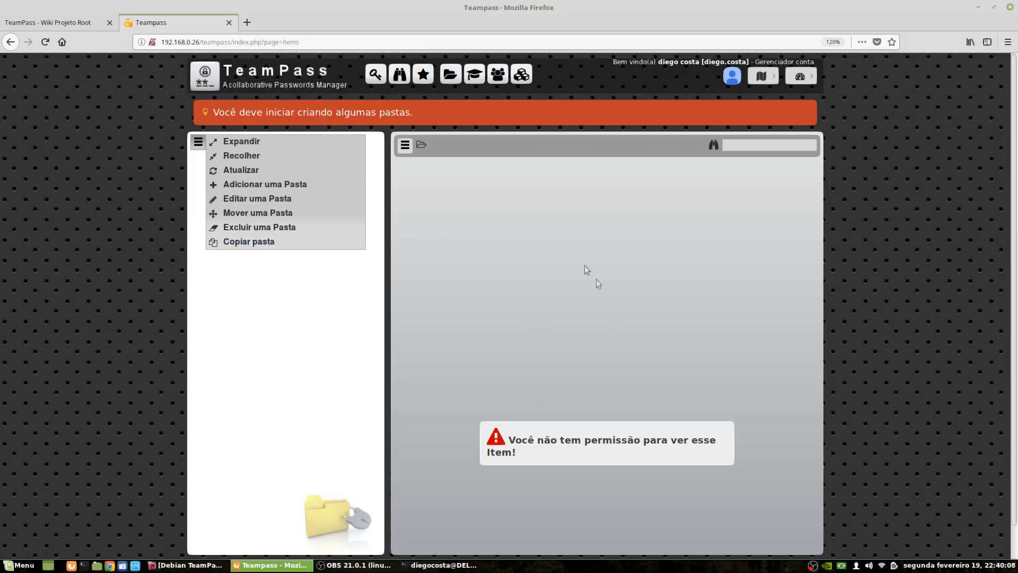
scroll(550, 358, down, 2)
scroll(498, 374, up, 2)
scroll(553, 291, down, 1)
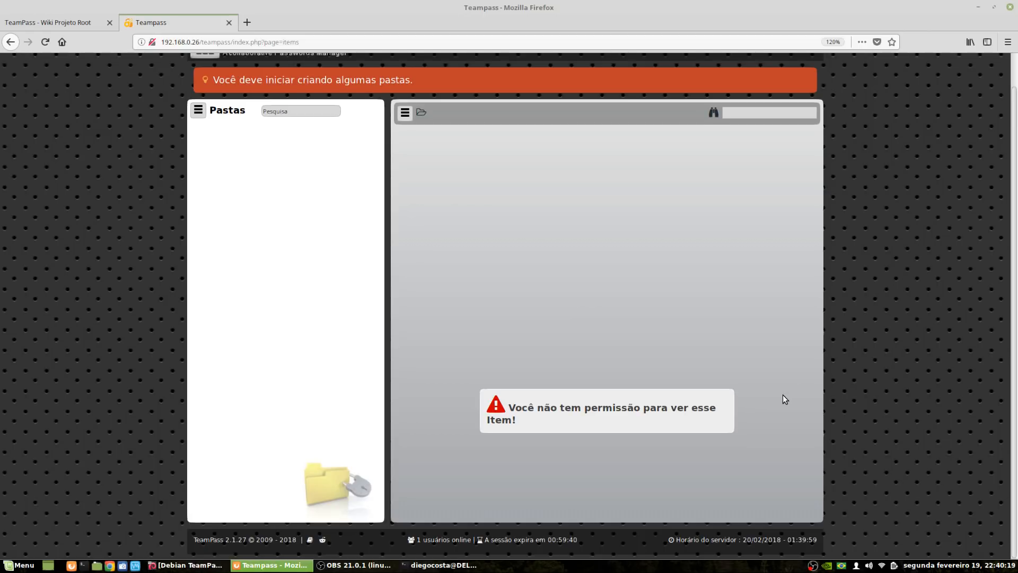
scroll(785, 399, up, 1)
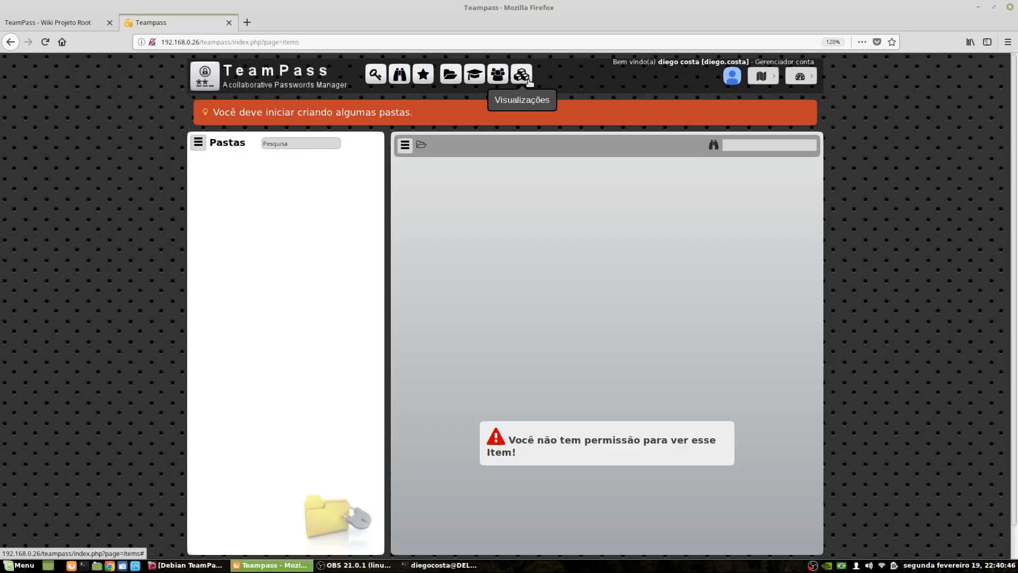
mouse_move(778, 76)
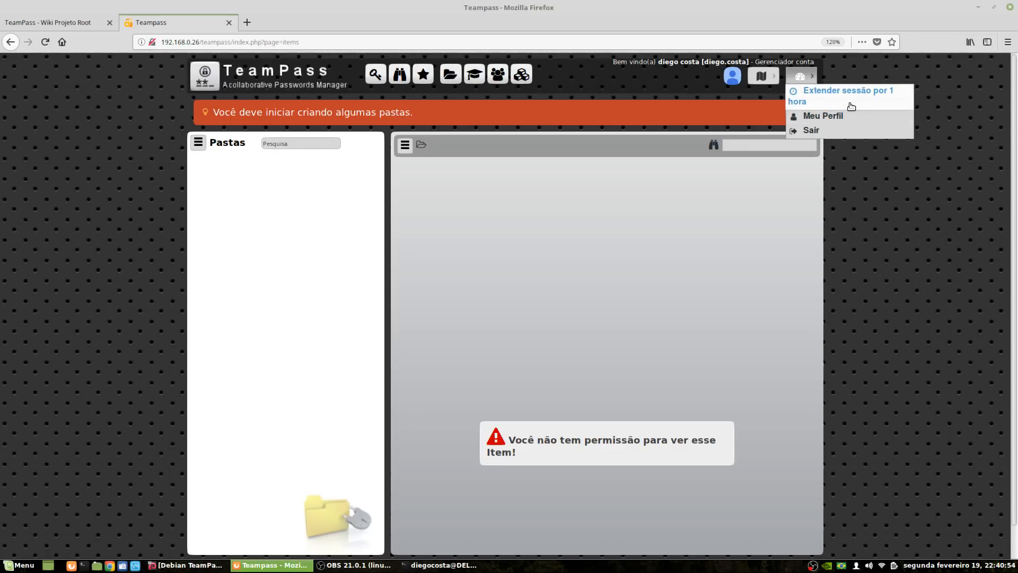
Replace the default profile picture with the orange PR logo image in Meu Perfil
click(732, 81)
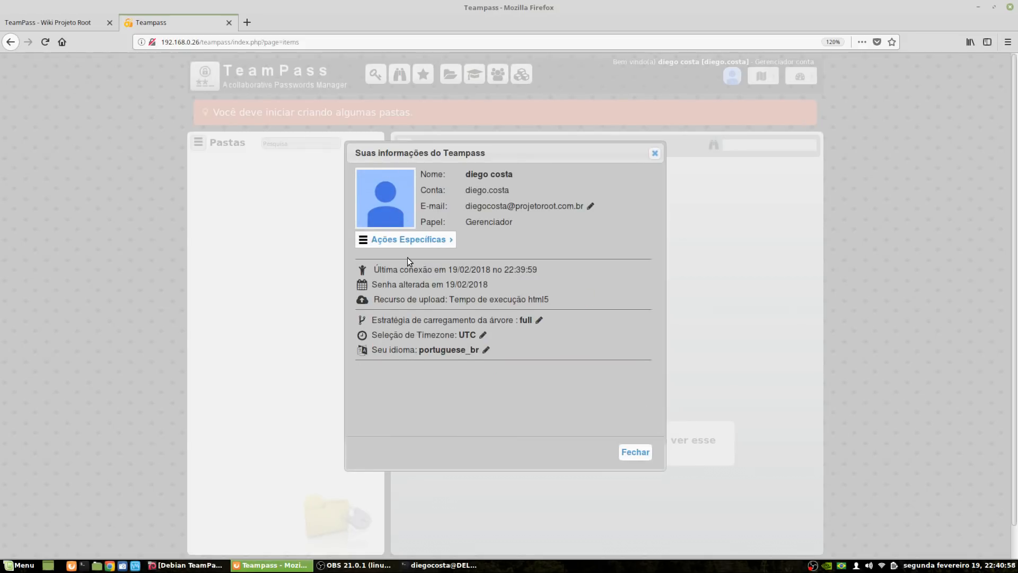
click(401, 202)
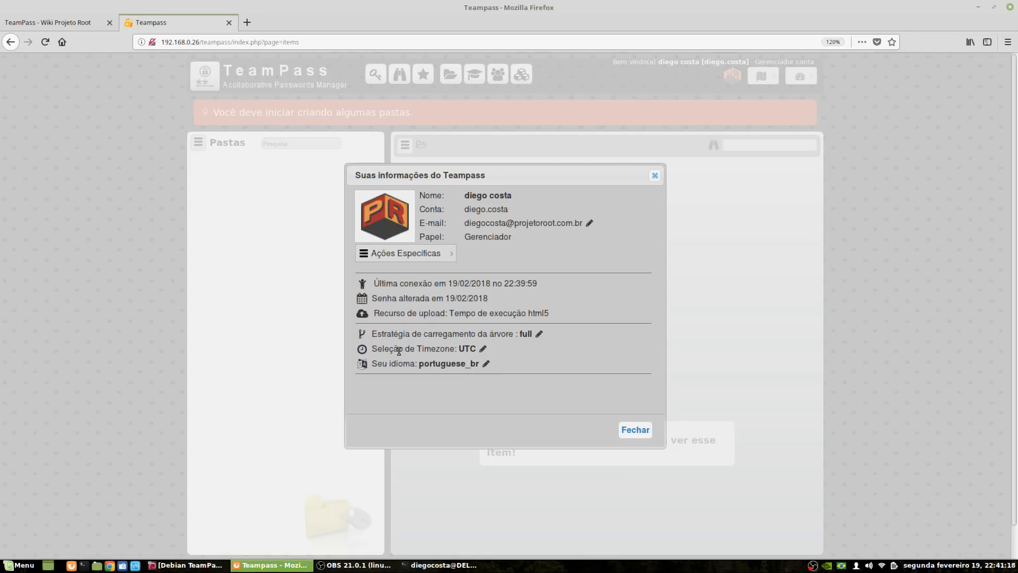
click(643, 431)
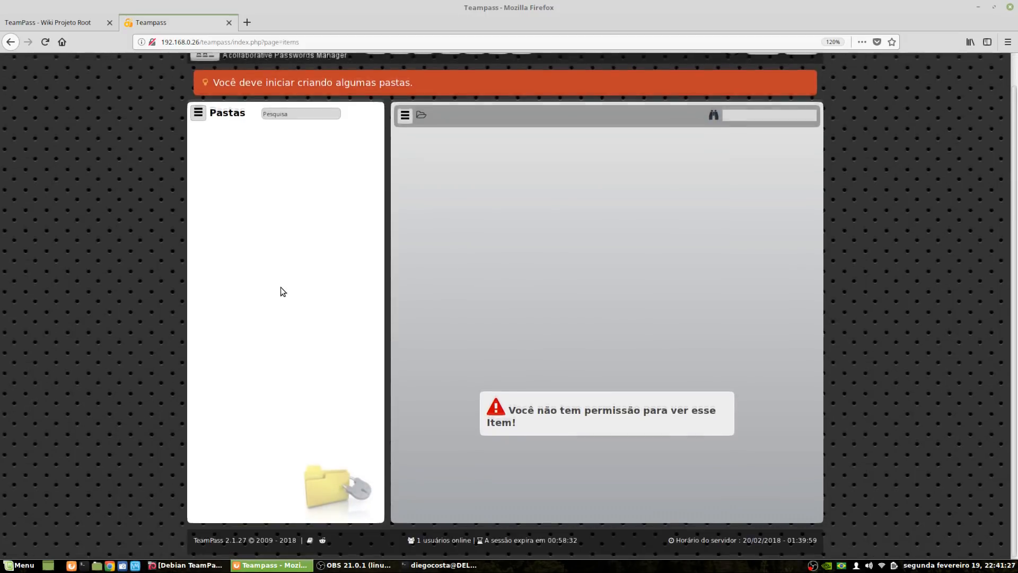
Add a root folder titled 'Banco de Dados' requiring Forte password complexity
scroll(281, 287, up, 2)
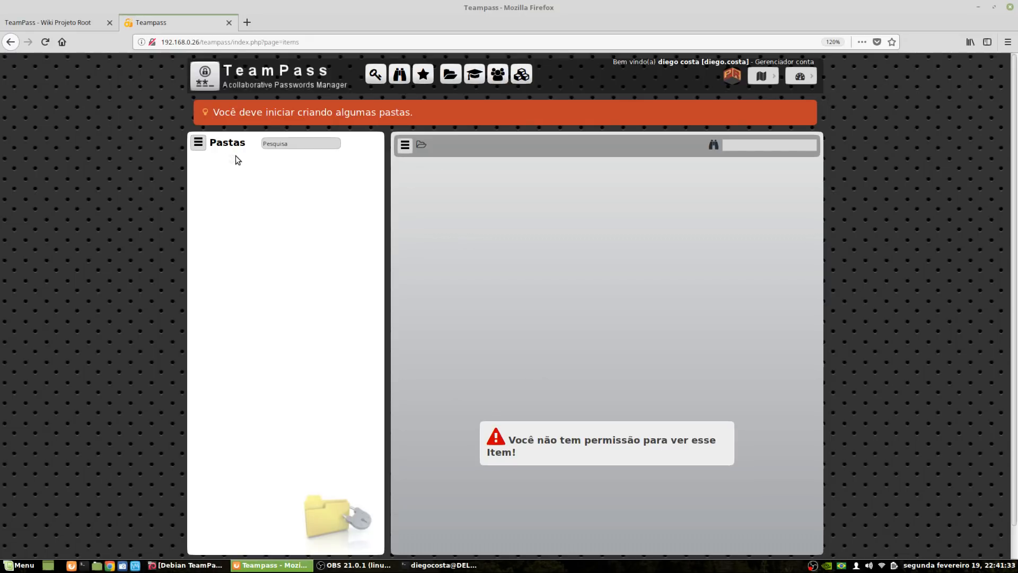
click(197, 143)
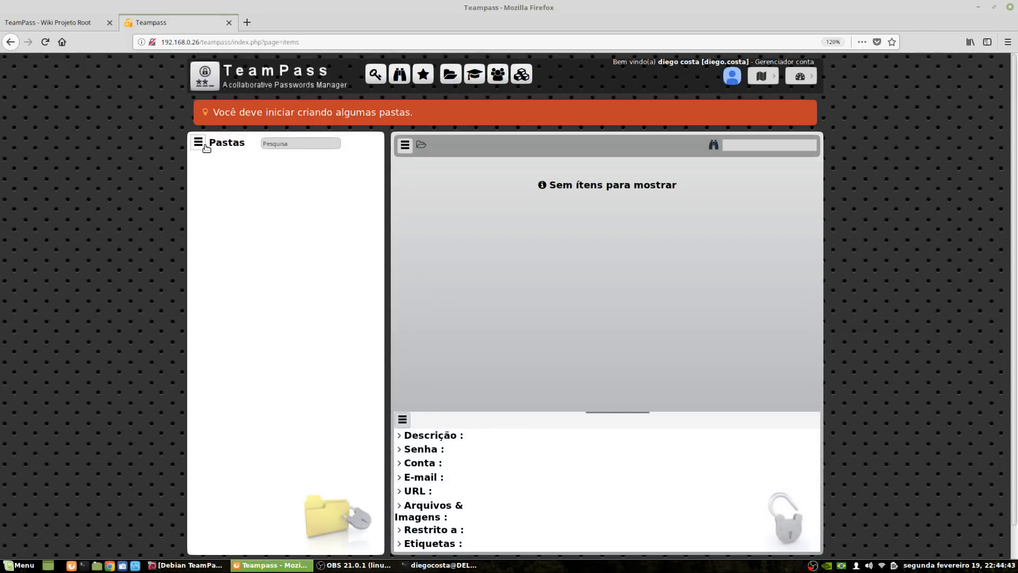
click(199, 143)
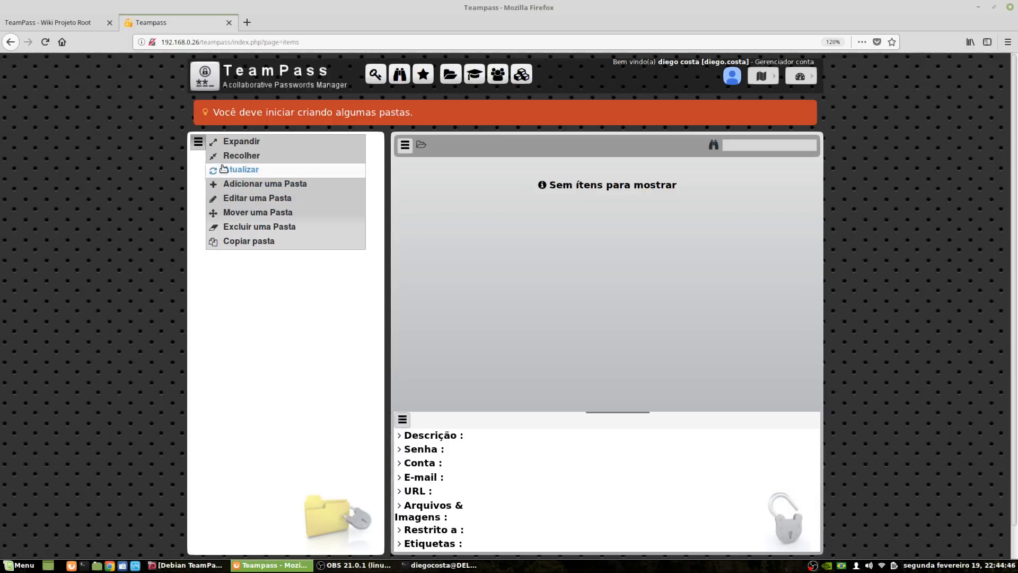
click(267, 186)
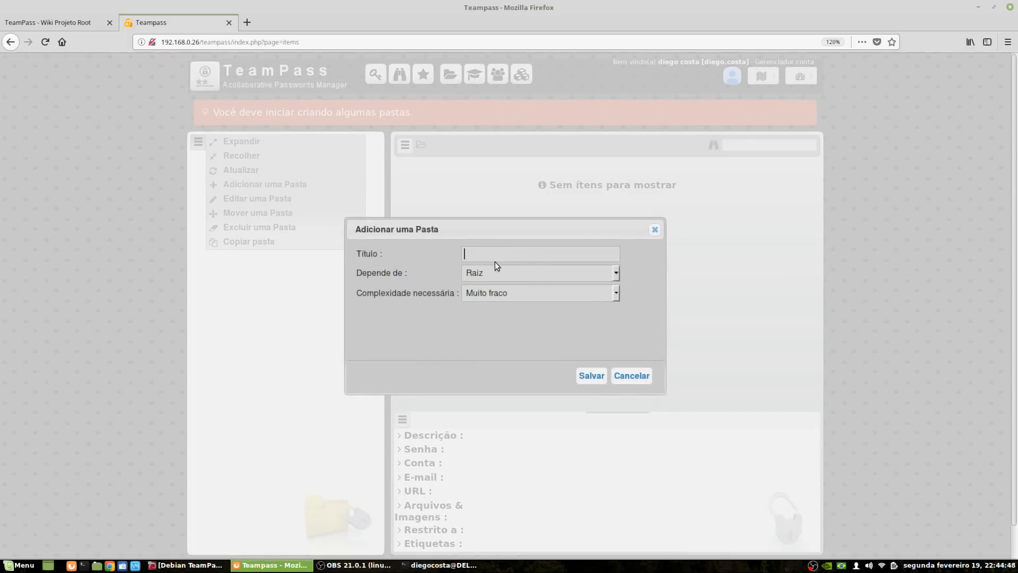
text(Banco de Dados)
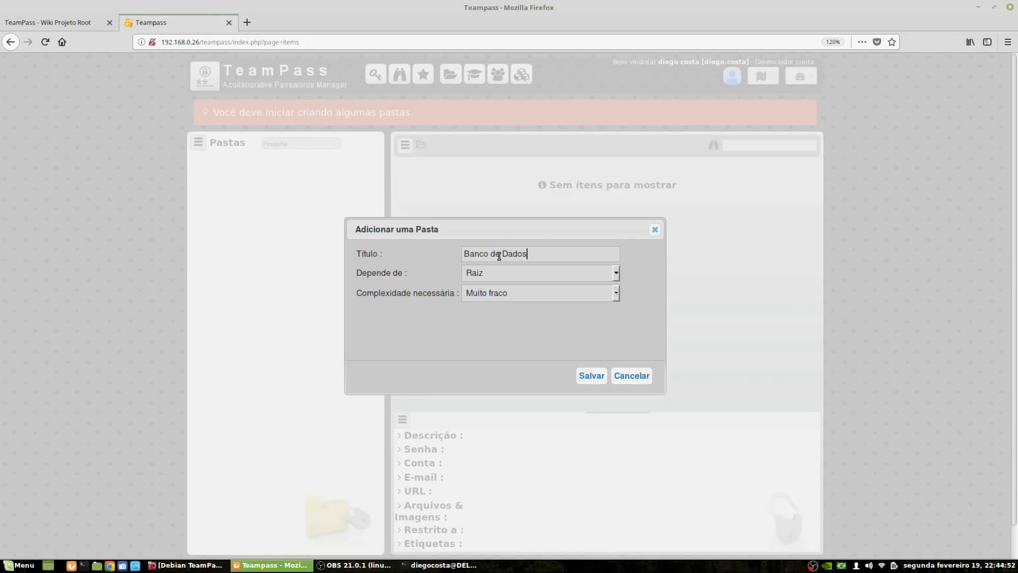
click(516, 293)
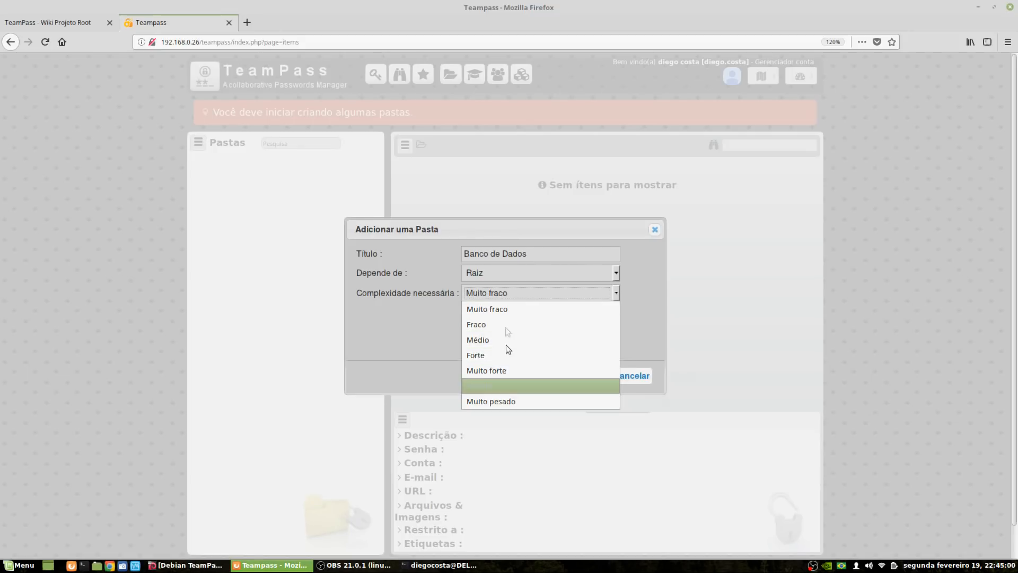
click(483, 355)
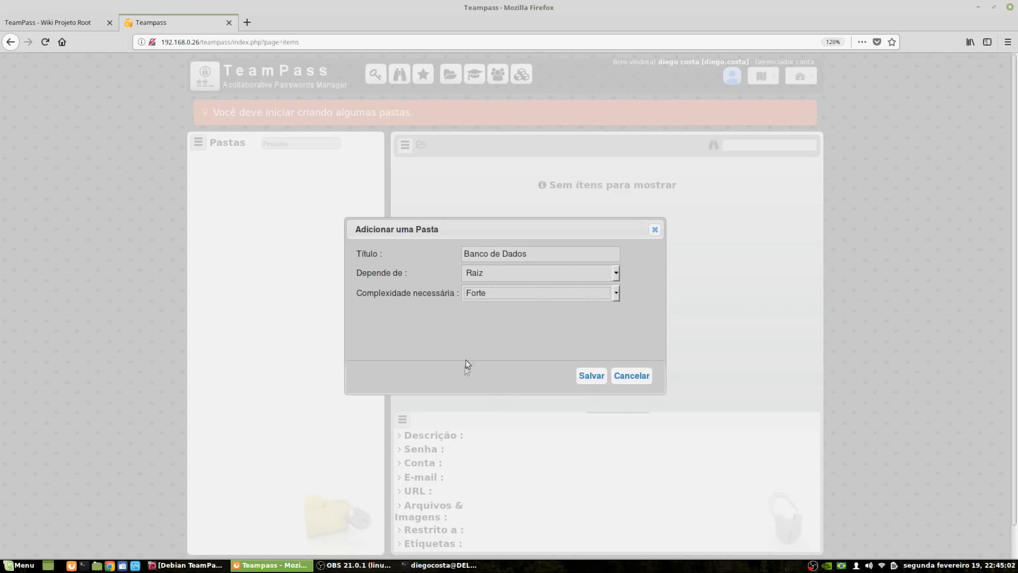
click(602, 378)
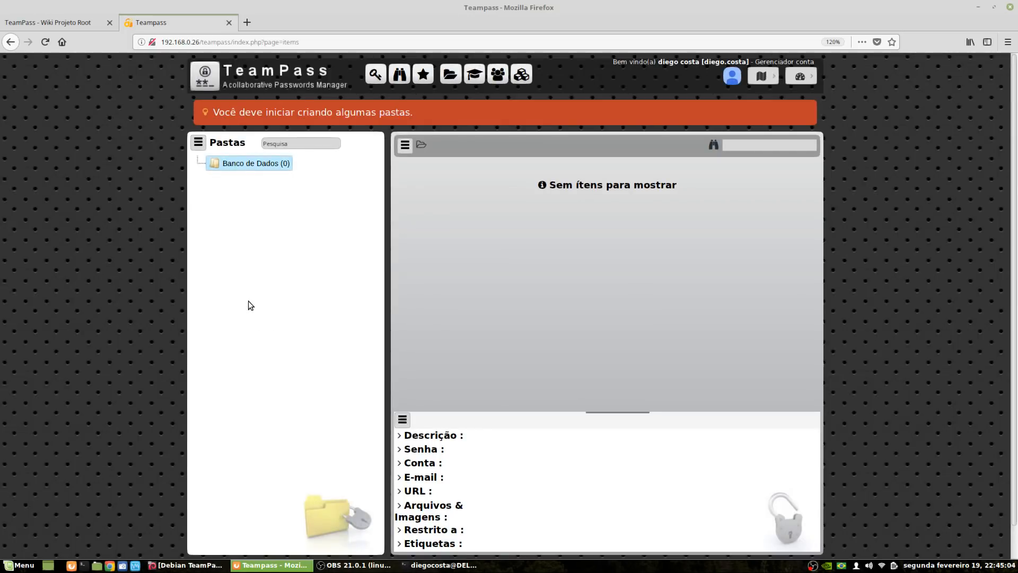
Start a new item titled 'Mysql' with description 'Senha do Banco de Dados em Mysql.'
click(405, 145)
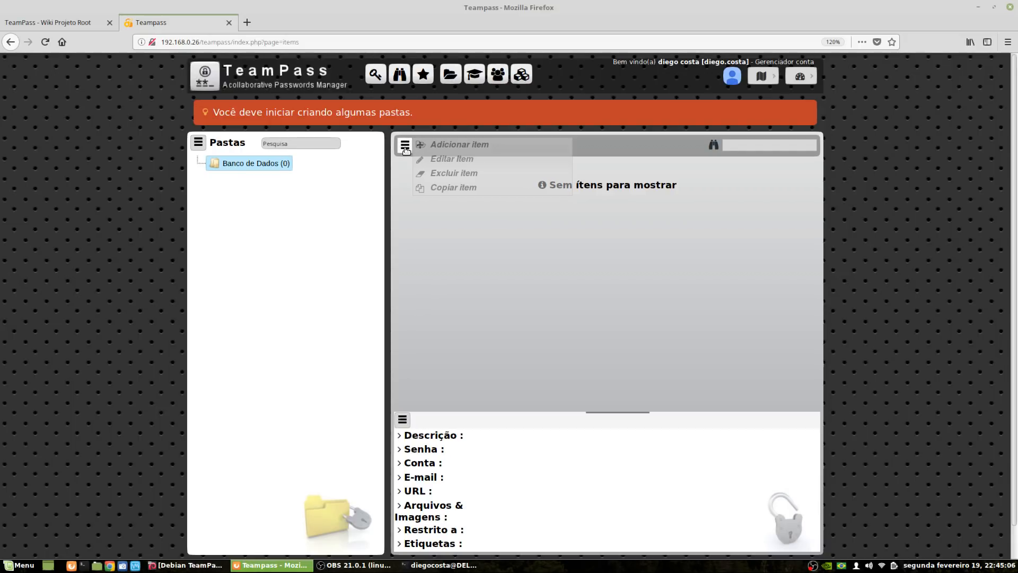
click(467, 149)
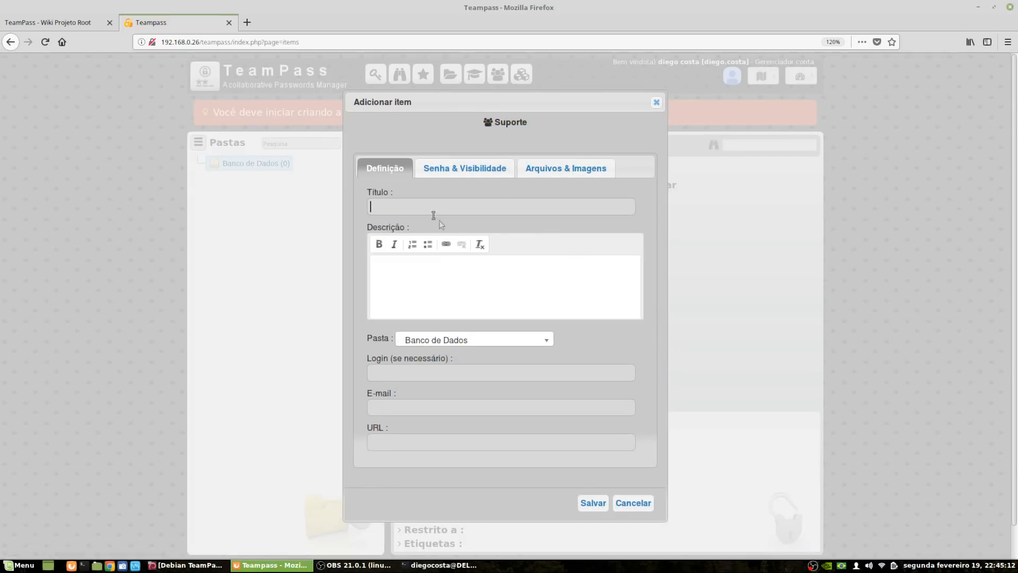
text(Mysql)
click(398, 273)
text(Senha )
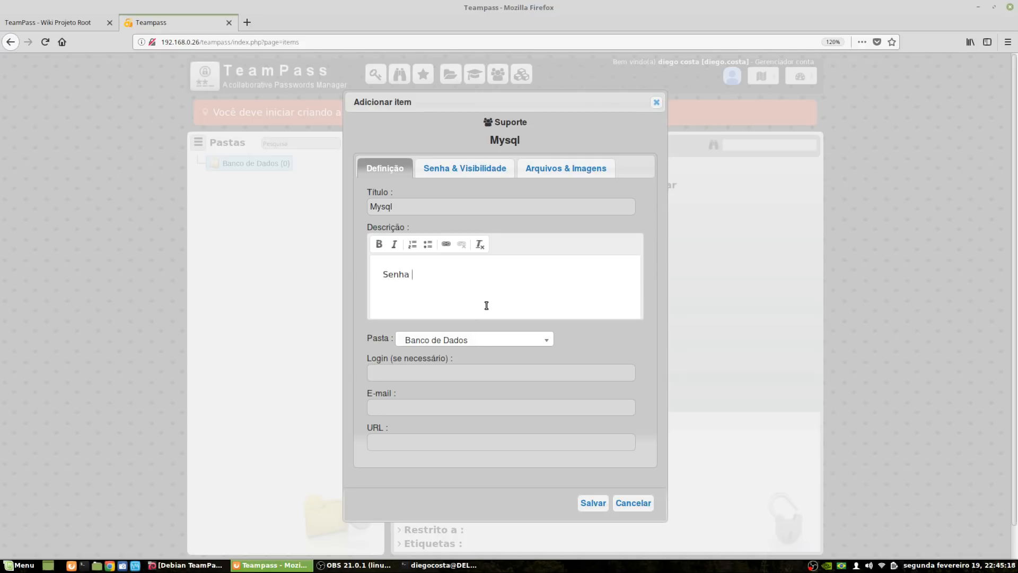
text(do Banco de Dados em Mysq)
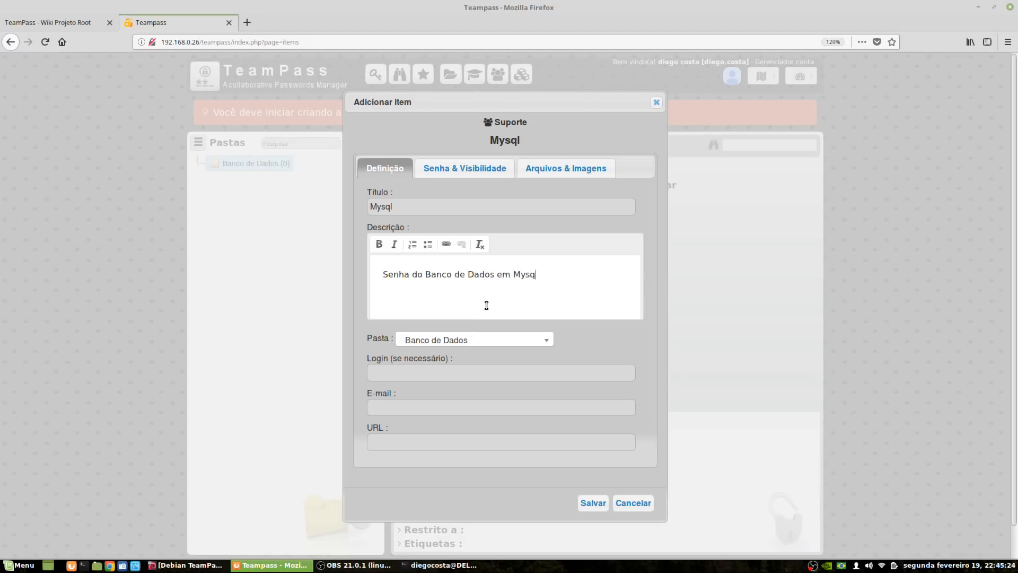
text(l.)
click(406, 371)
click(397, 375)
text(oot)
key(Tab)
key(Tab)
text(http)
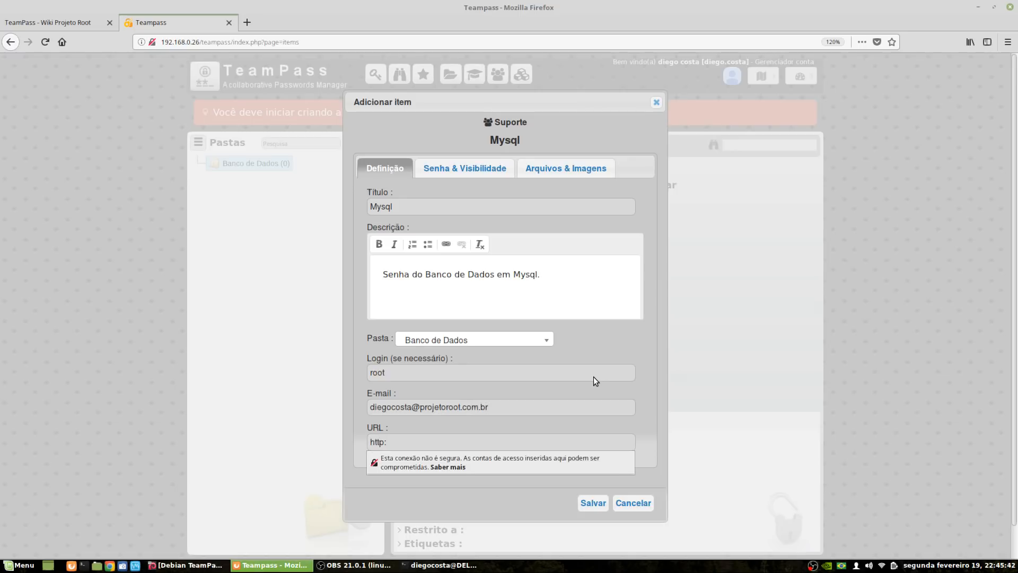
text(://192.168.0.26)
Make the whole item description bold
click(458, 293)
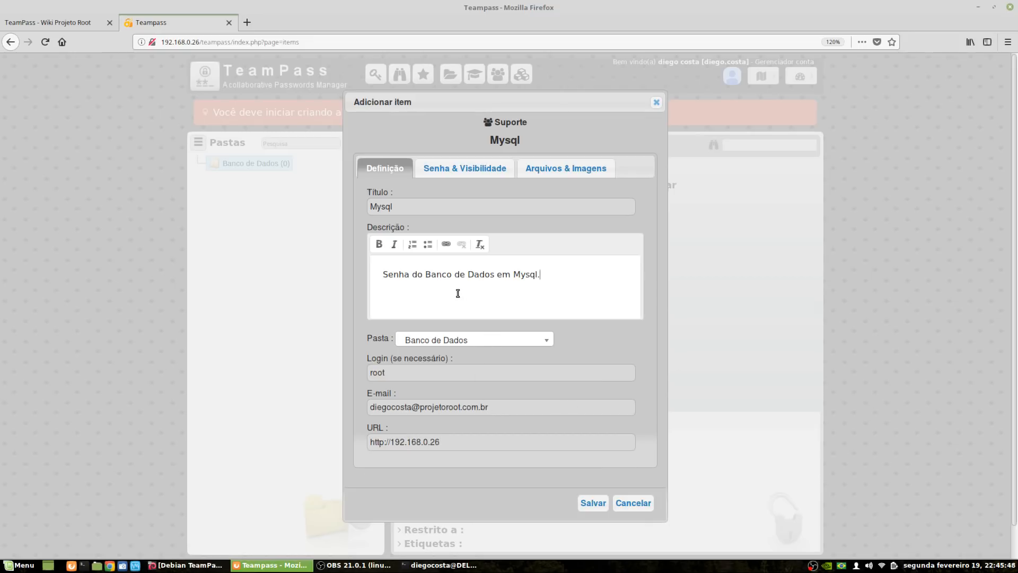
triple_click(418, 275)
click(378, 244)
click(437, 271)
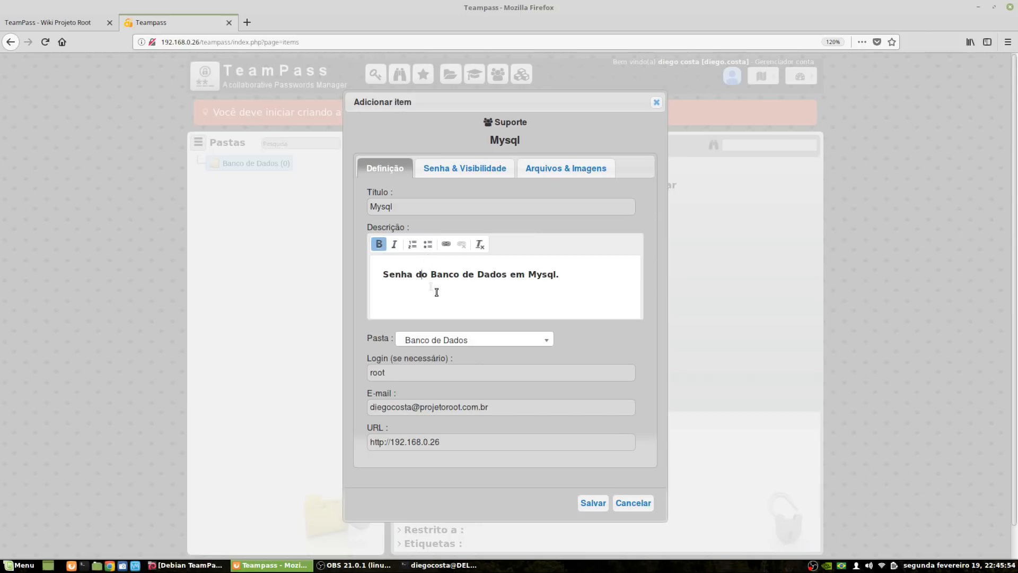
Generate a strong 12-character password for the Mysql item and reveal it
click(479, 173)
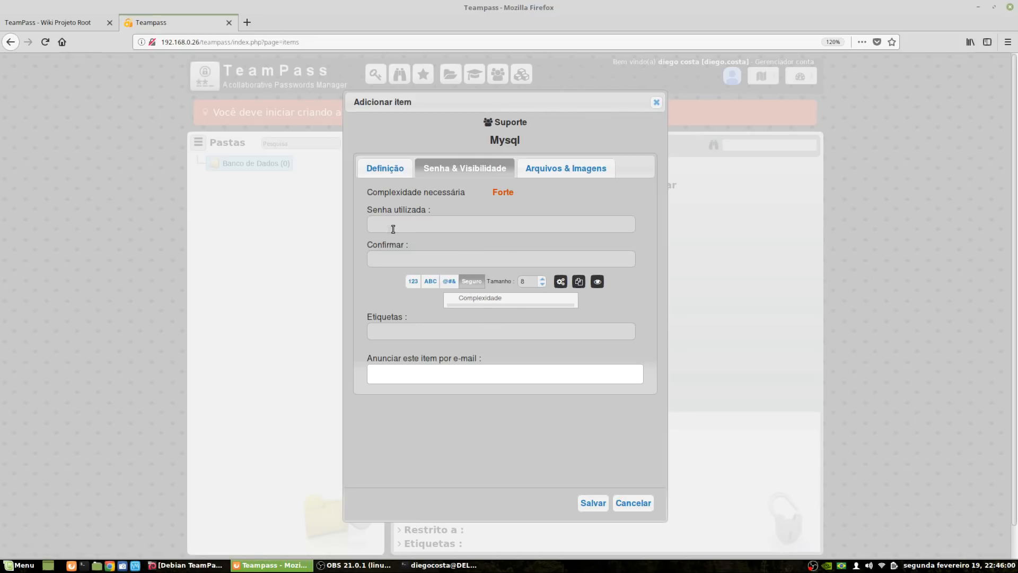
click(415, 224)
click(359, 286)
click(560, 282)
click(385, 303)
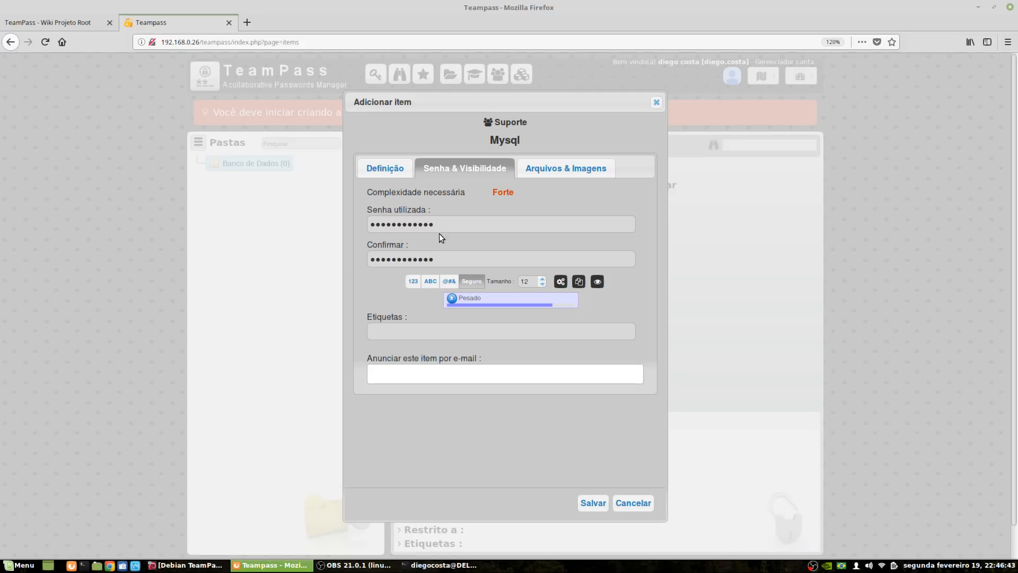
click(597, 281)
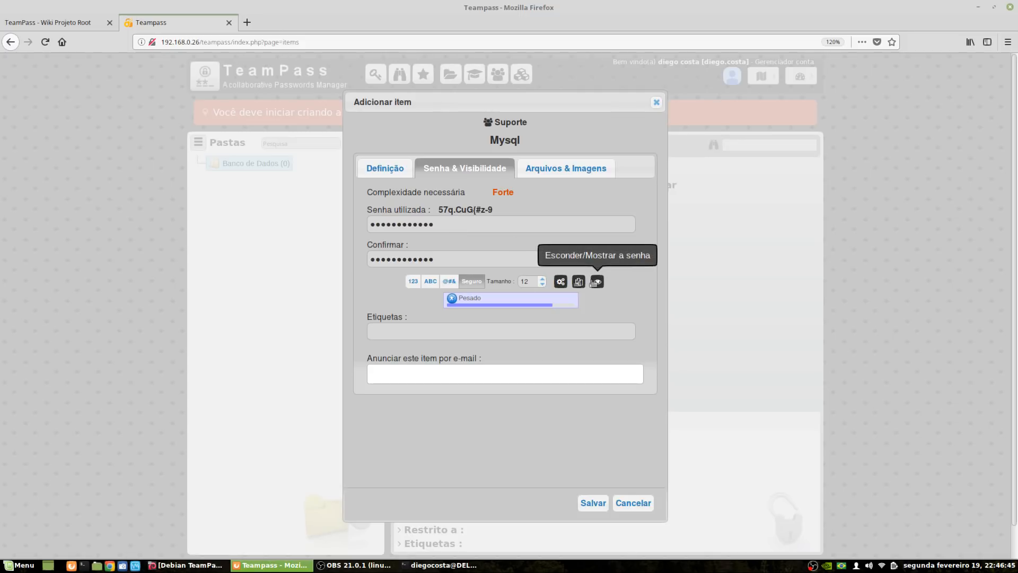
drag(438, 209, 494, 212)
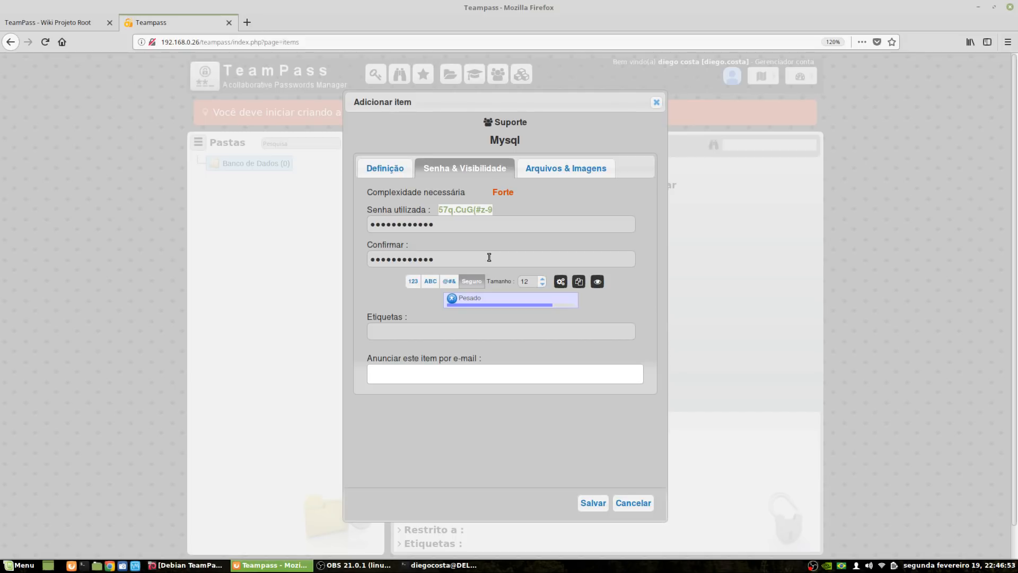
click(475, 217)
click(465, 211)
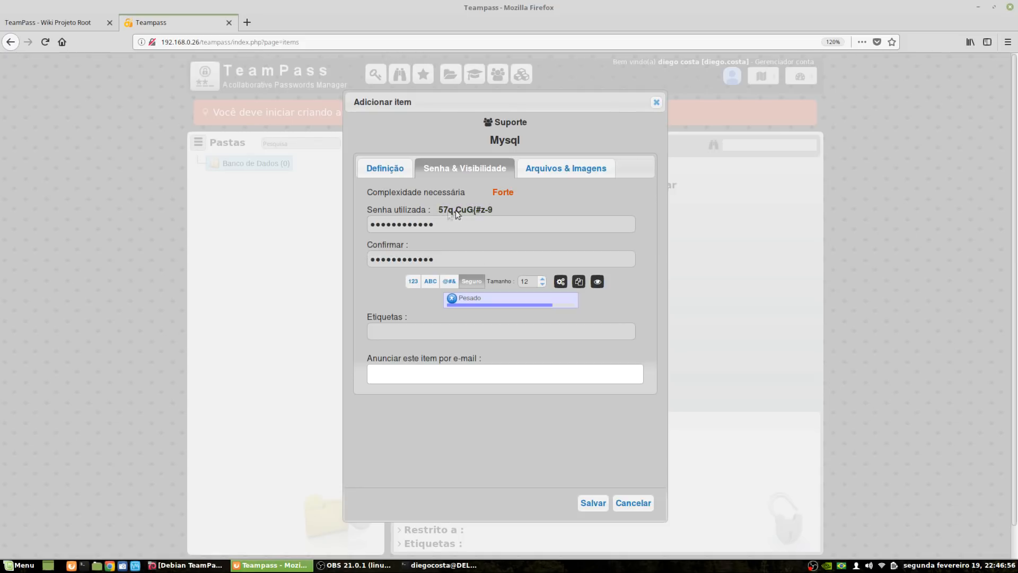
Save the Mysql item without notifying any users
click(424, 376)
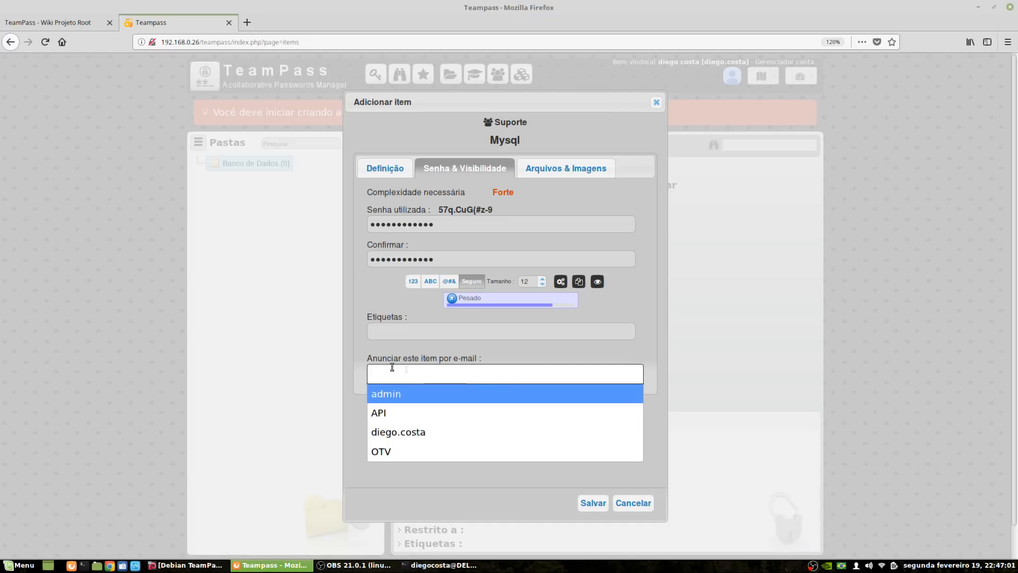
click(400, 340)
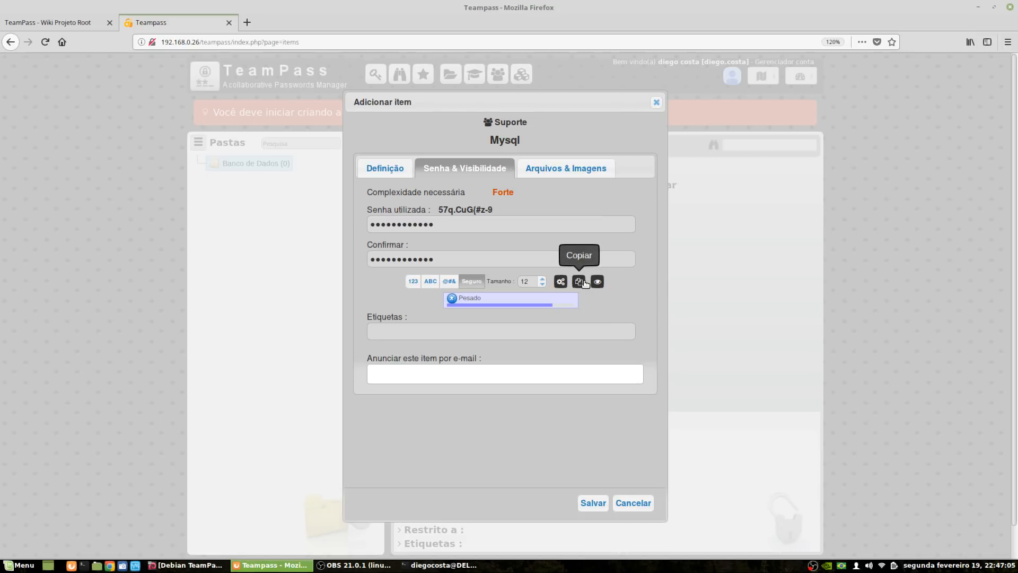
click(594, 503)
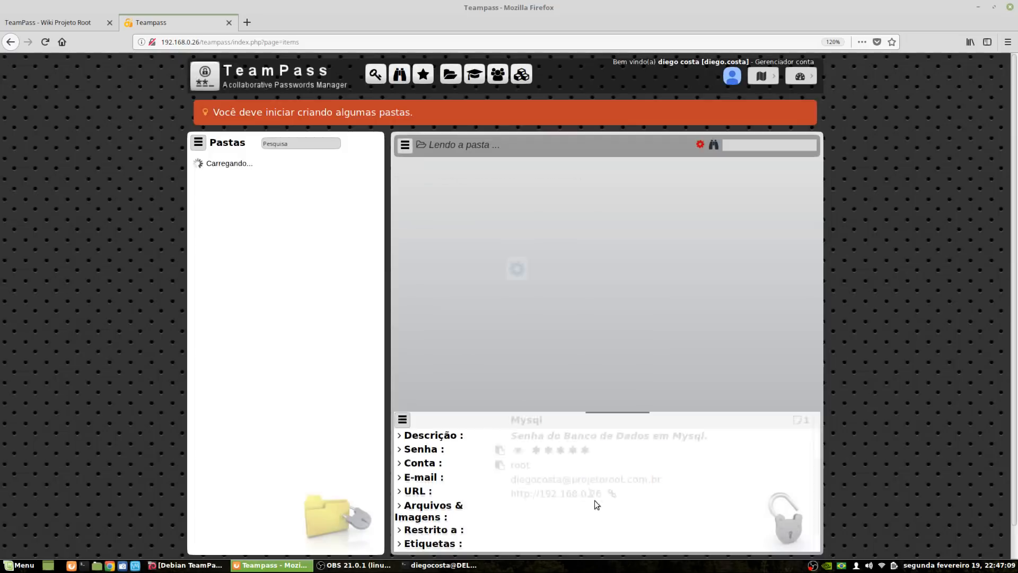
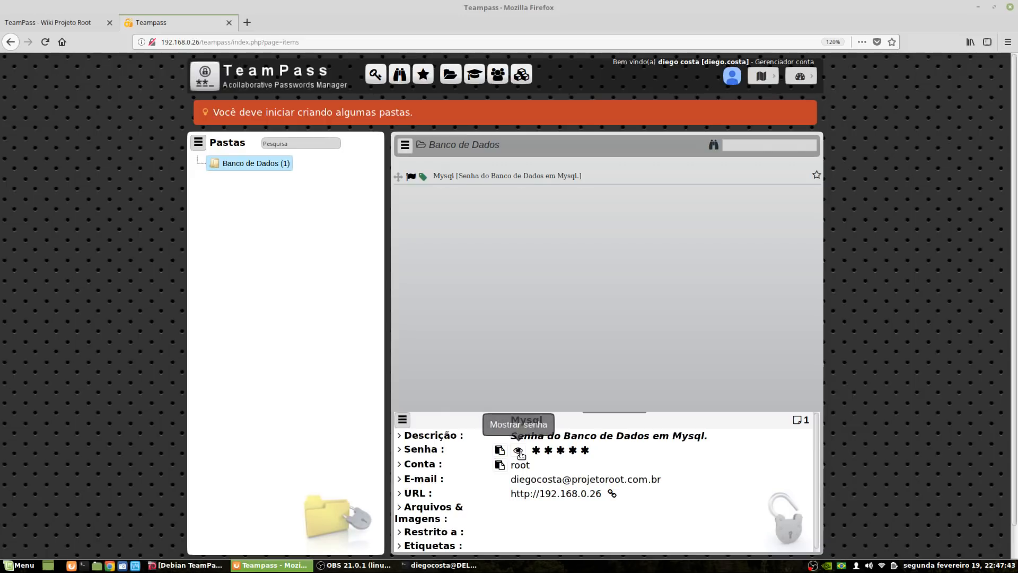
Reveal and copy the Mysql item's password, then bring up the folder actions list
click(519, 450)
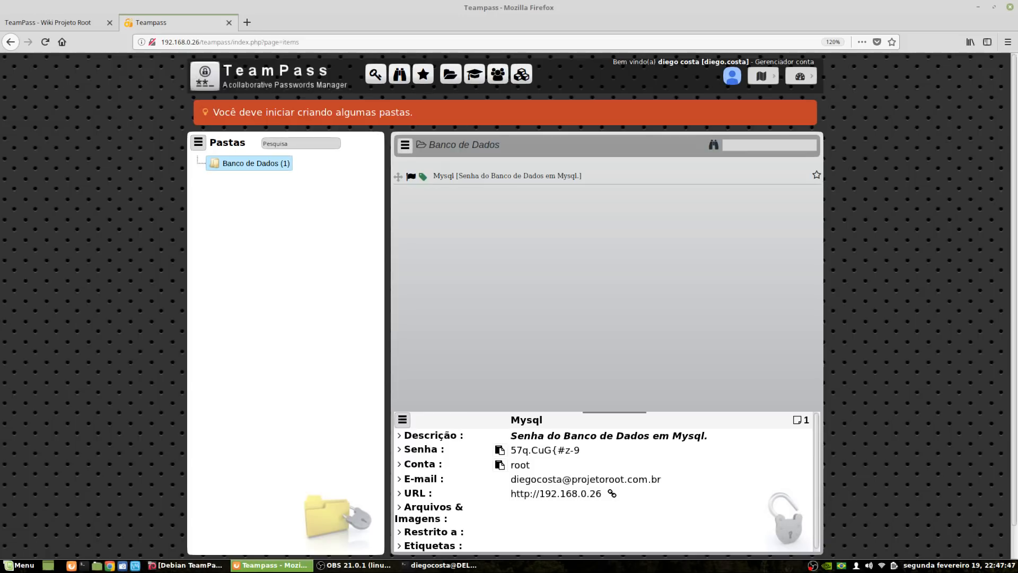
click(501, 451)
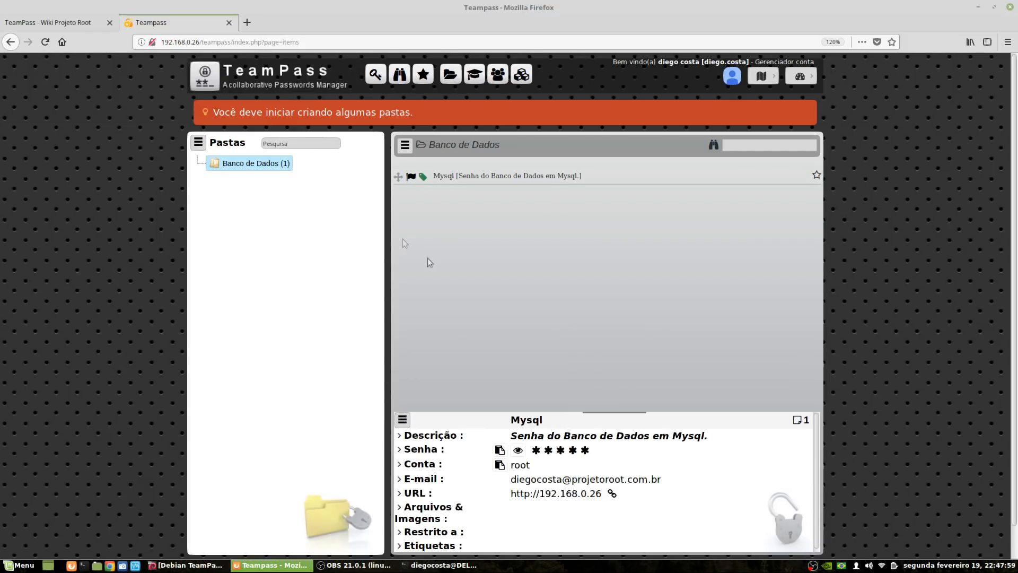
click(197, 143)
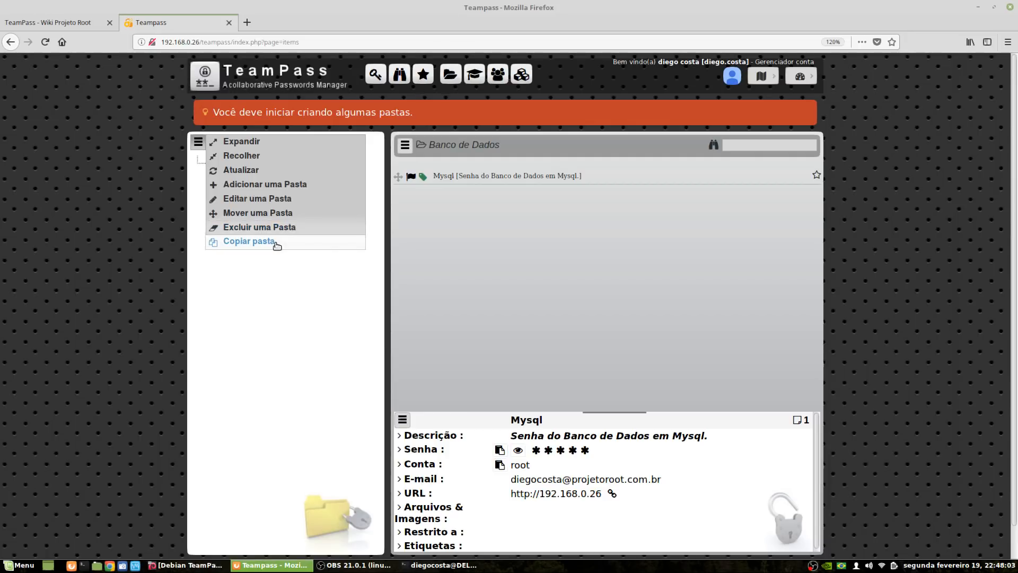
Add a new Sites folder under Banco de Dados
click(283, 185)
click(556, 278)
click(501, 252)
text(Sites)
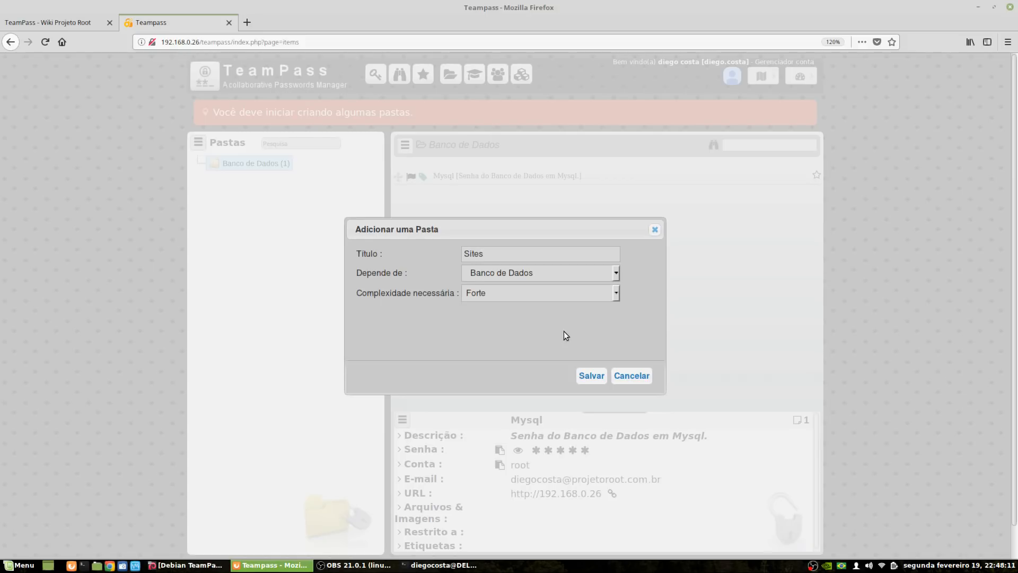
click(586, 375)
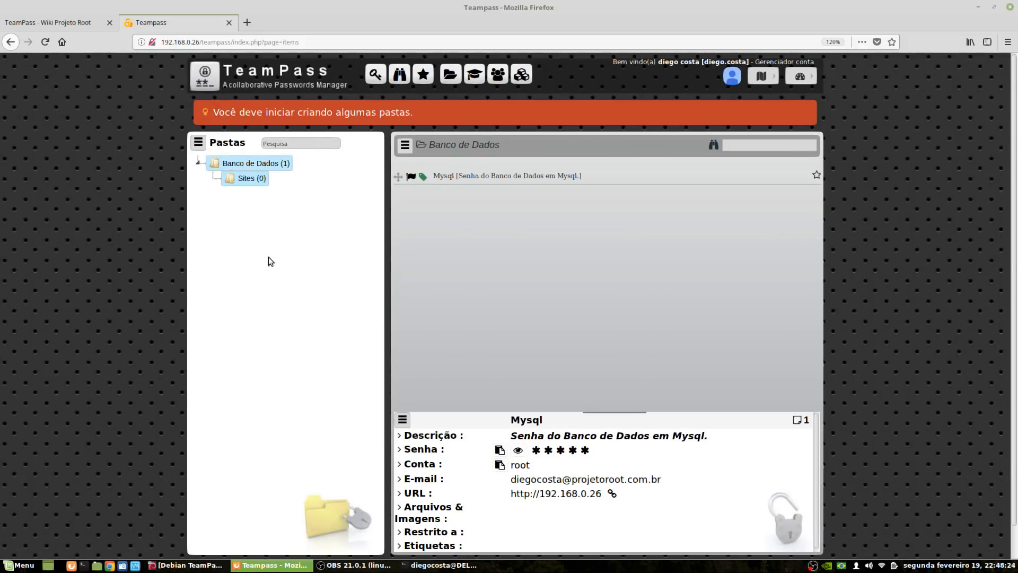
Open Sites, collapse and re-expand Banco de Dados, and bring up folder actions
click(255, 183)
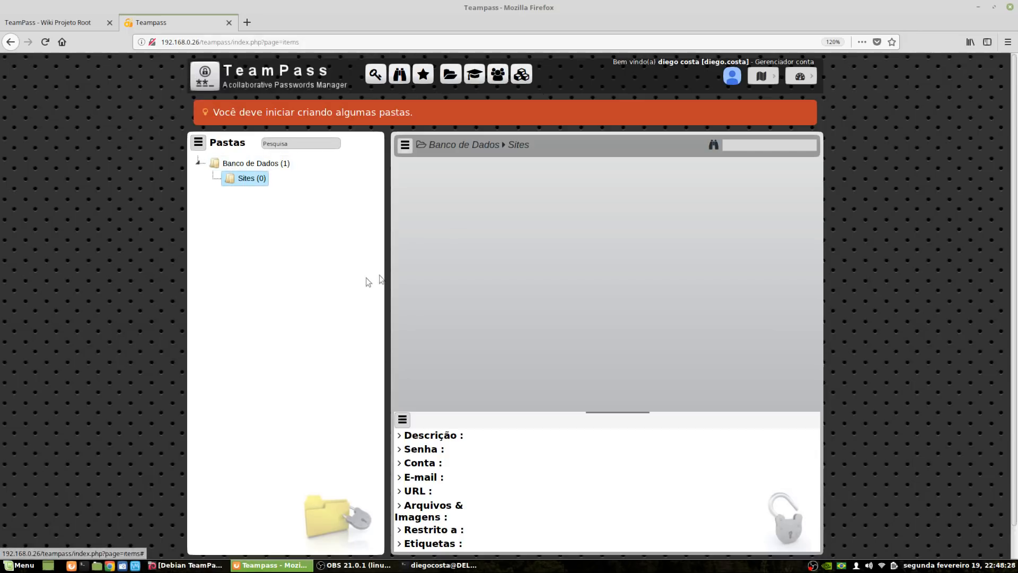
click(200, 165)
click(200, 165)
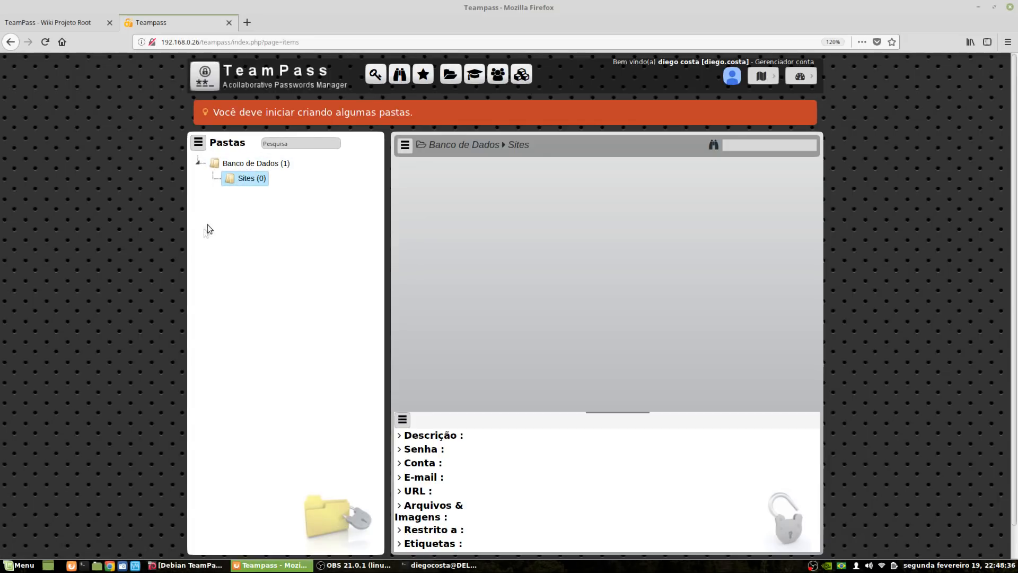
click(198, 142)
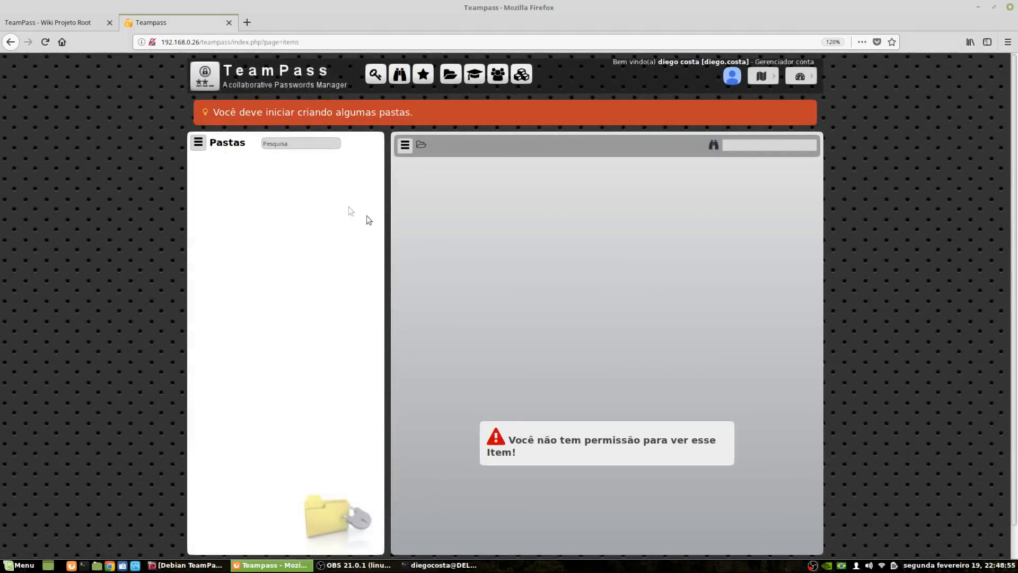
Create the top-level Minhas Senhas folder
click(200, 143)
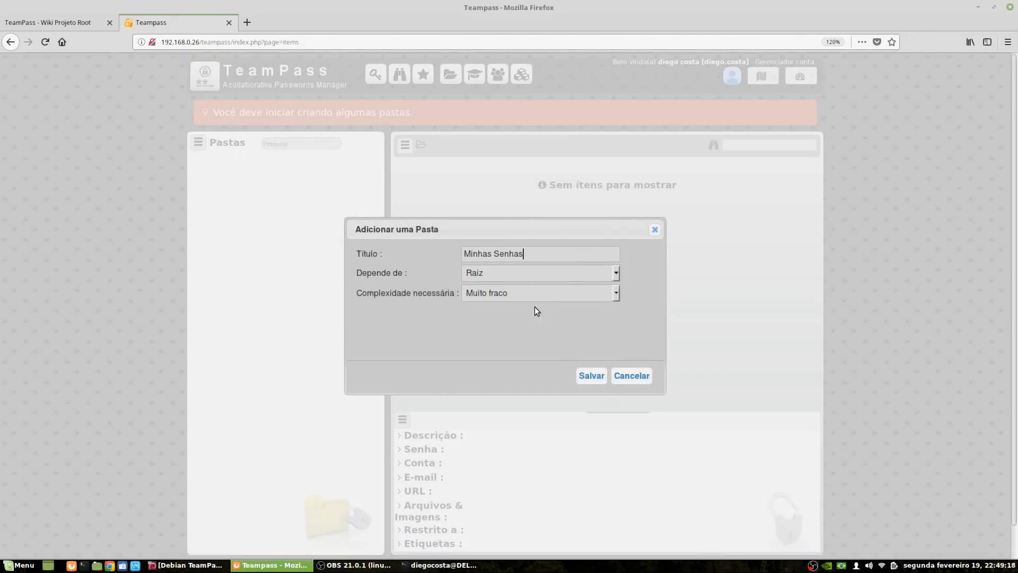
click(592, 376)
right_click(269, 164)
click(258, 168)
Create a Sites folder, choosing its required password complexity
click(198, 142)
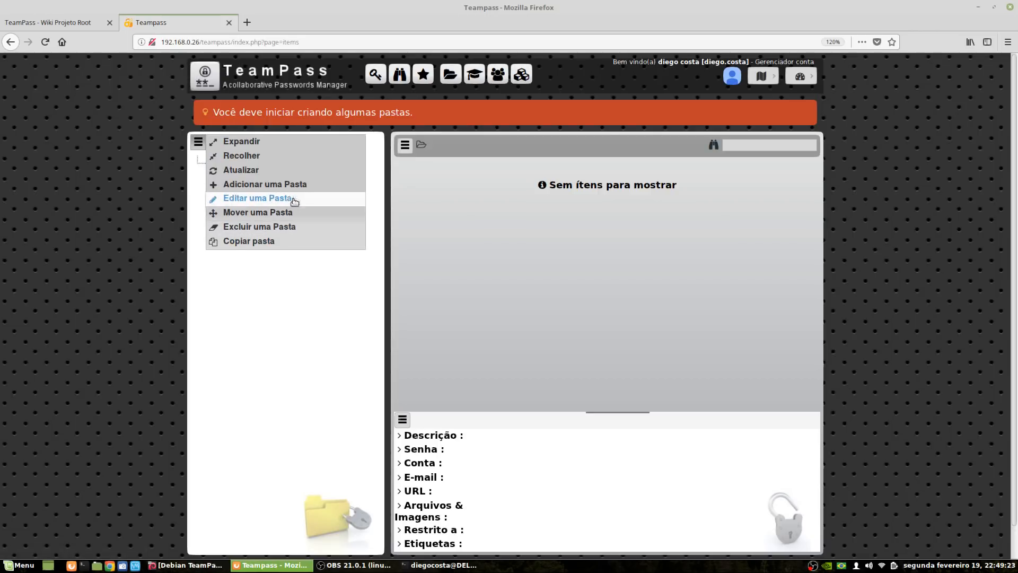
click(265, 184)
text(Sites)
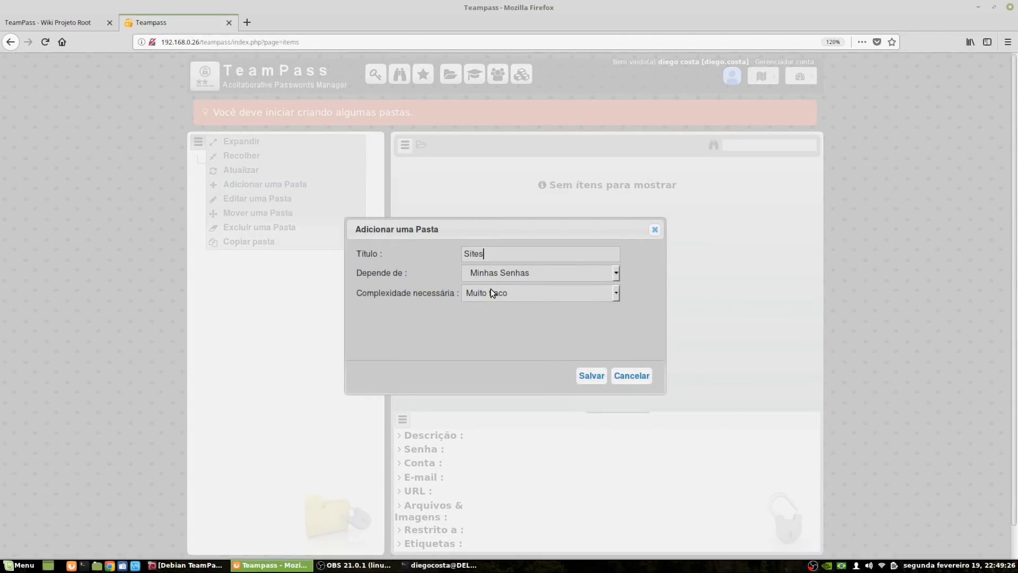
click(542, 294)
click(503, 339)
click(597, 380)
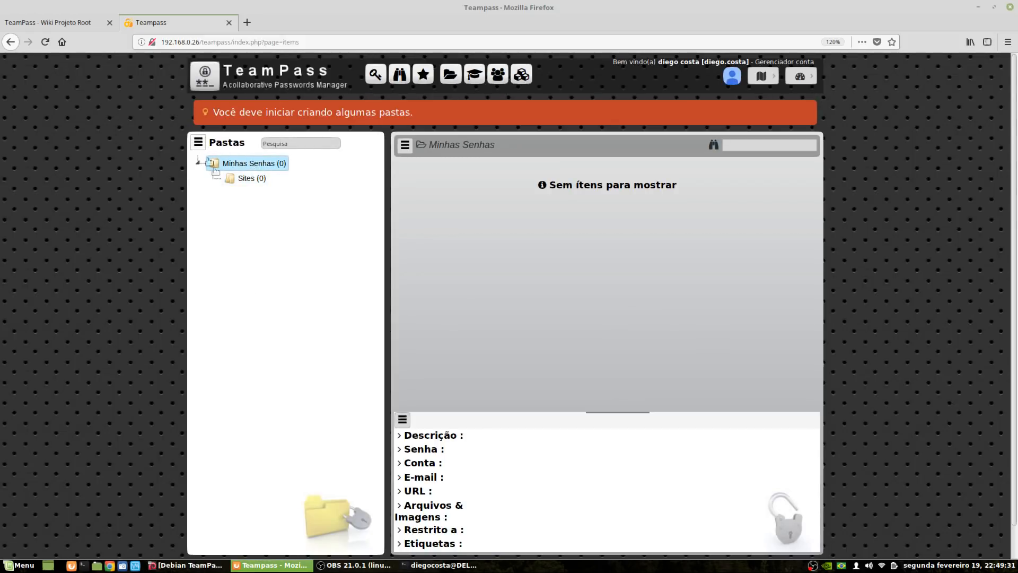
Create Banco de Dados under Minhas Senhas with Forte required complexity
click(199, 143)
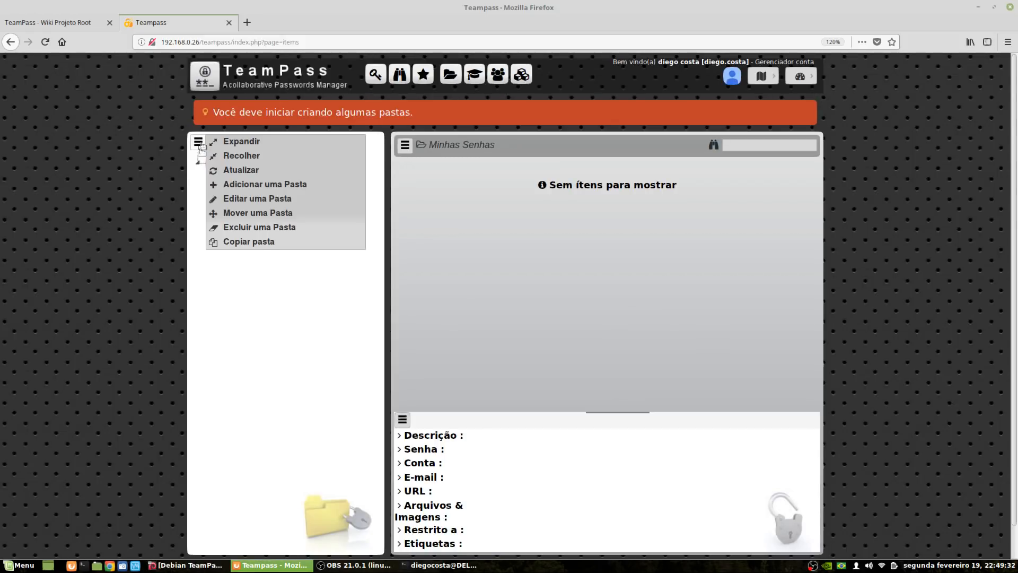
click(285, 187)
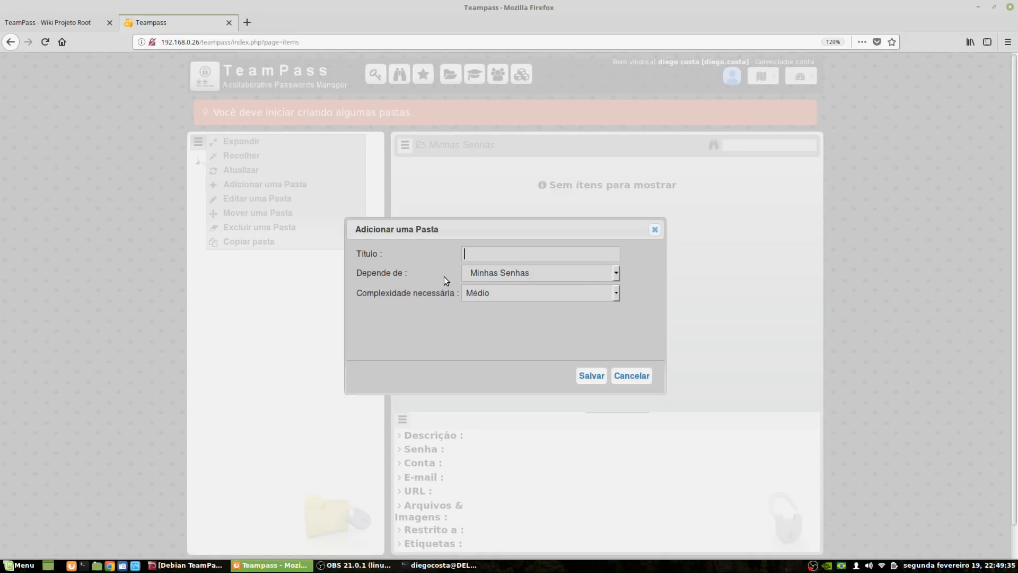
text(Banco de Dados)
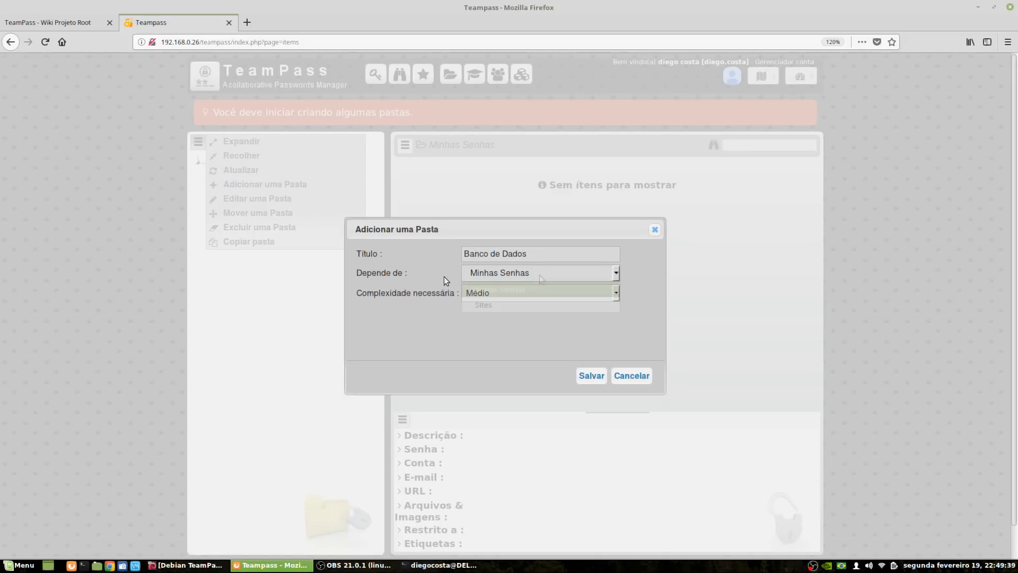
click(490, 273)
click(496, 302)
click(521, 278)
click(519, 290)
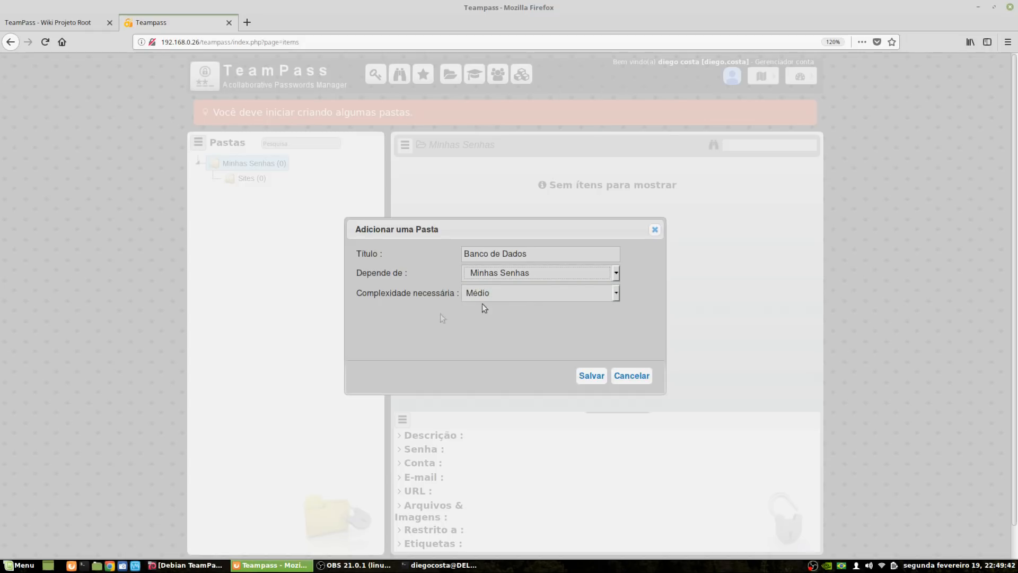
click(524, 293)
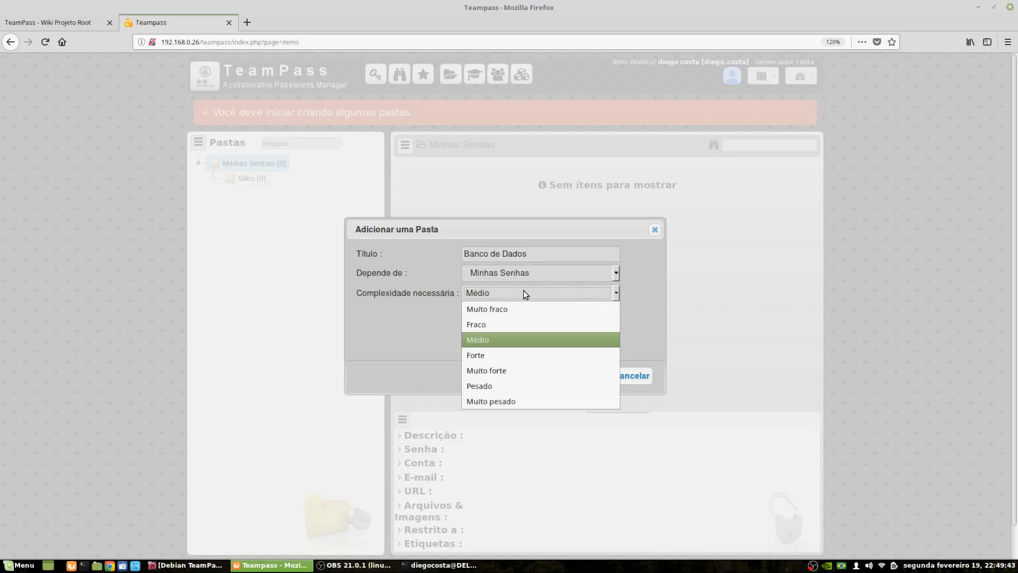
click(474, 355)
click(592, 376)
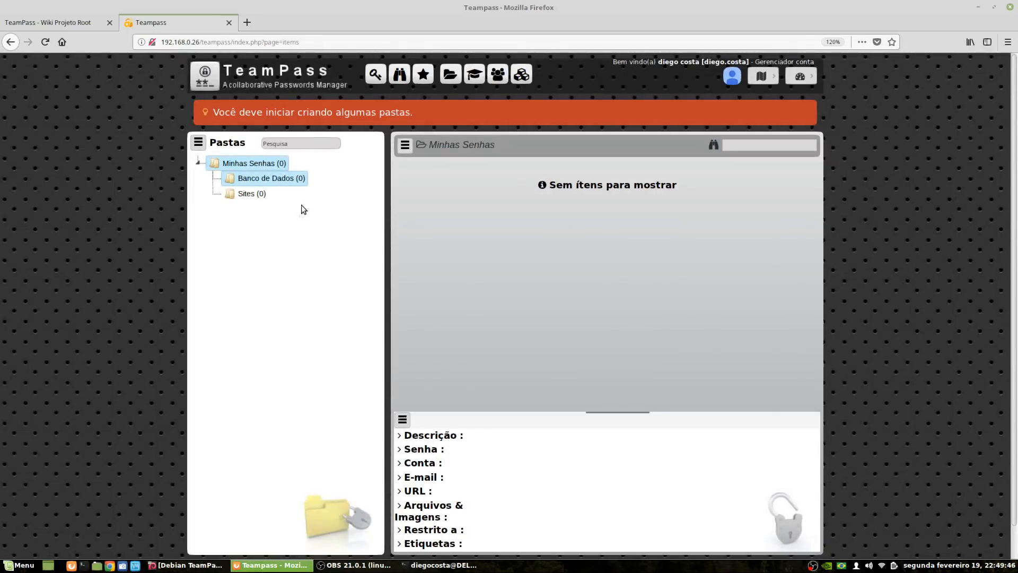
click(252, 193)
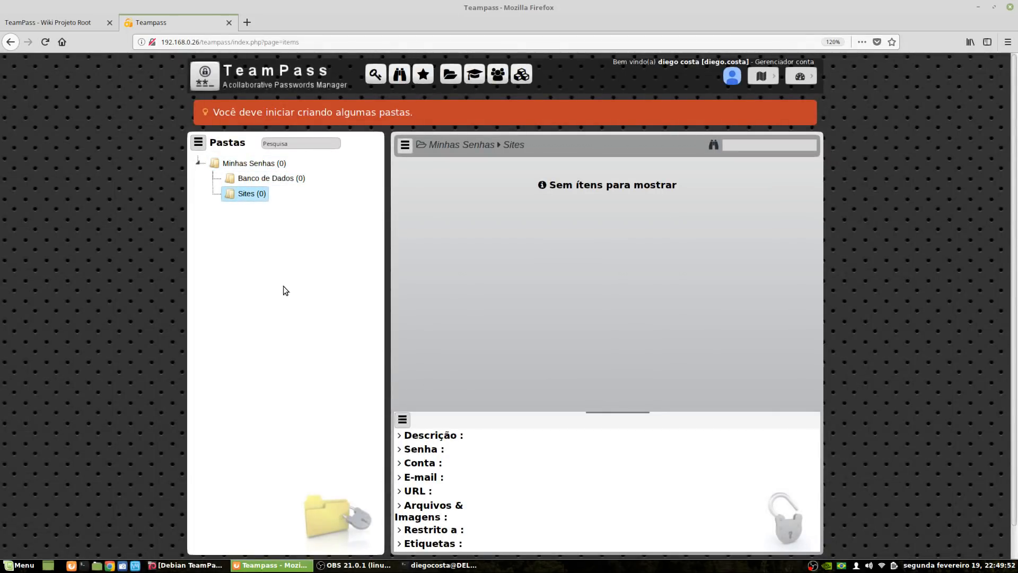
Open the Mysql item's details in Banco de Dados and show the item actions menu
click(265, 180)
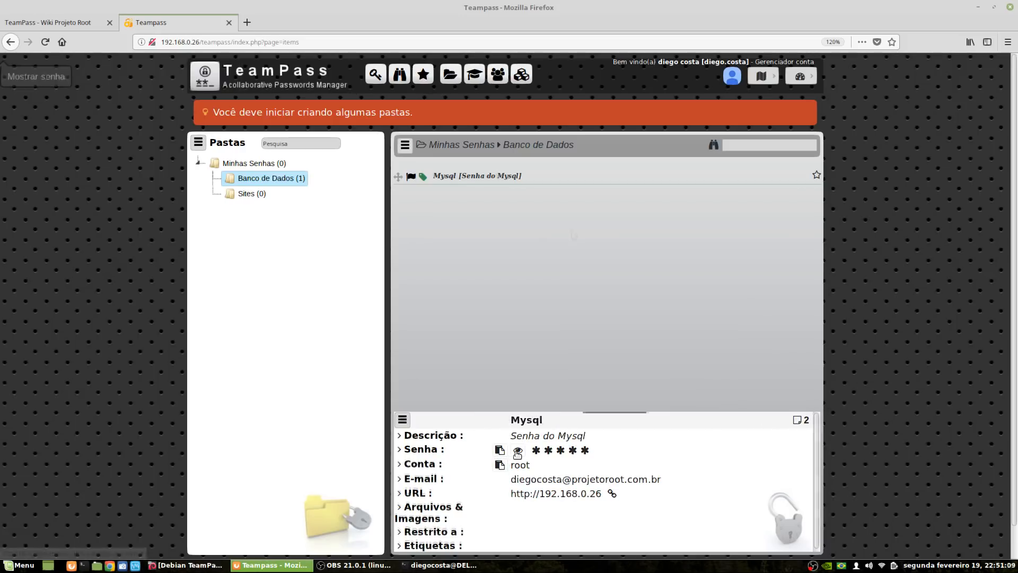
click(480, 178)
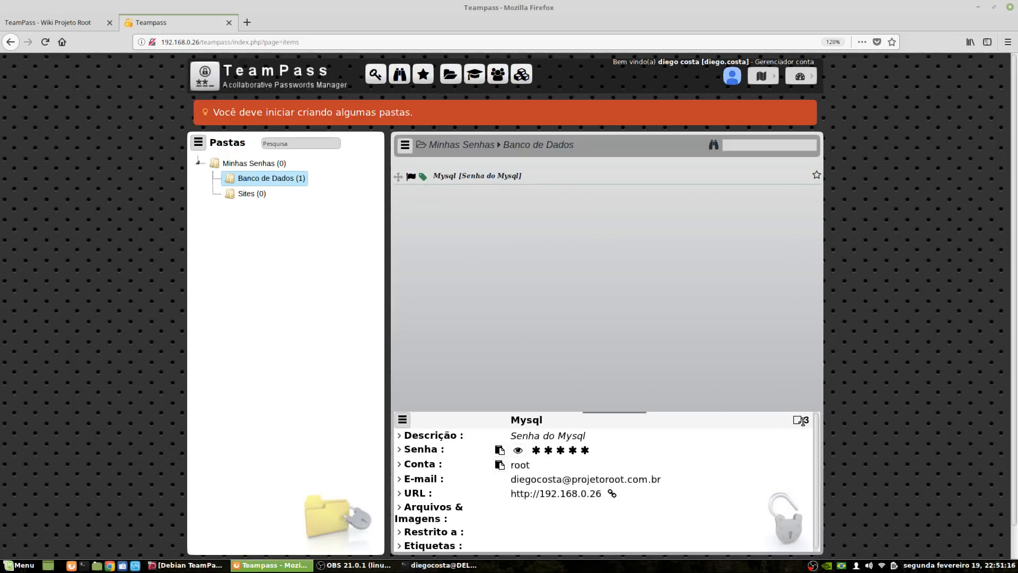
click(249, 193)
click(270, 178)
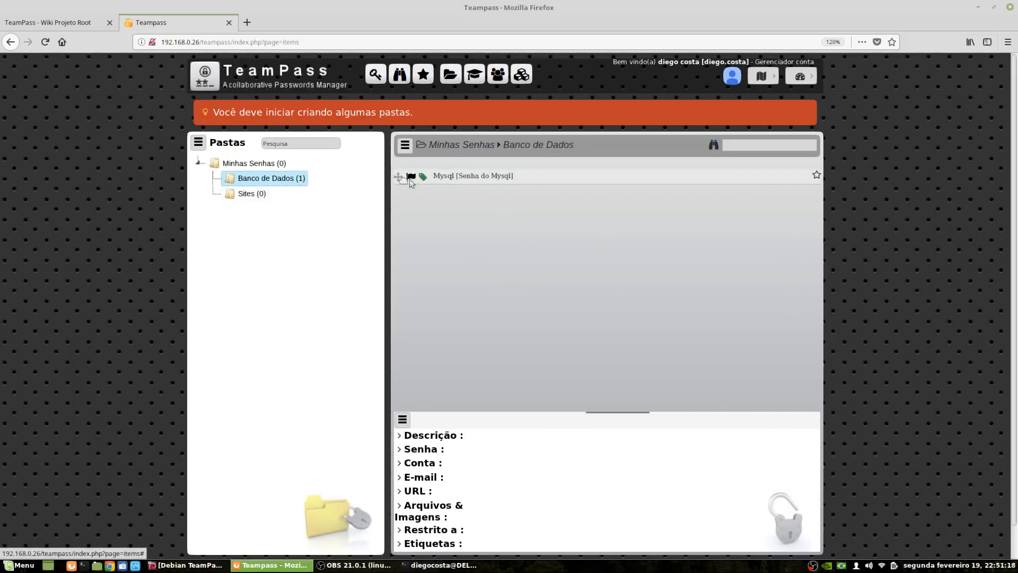
click(491, 178)
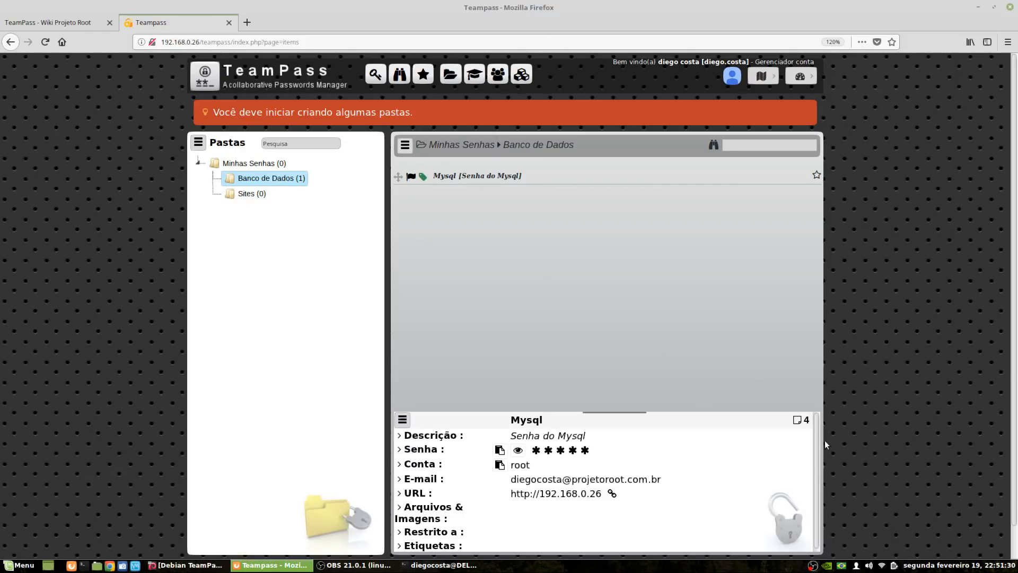
click(271, 183)
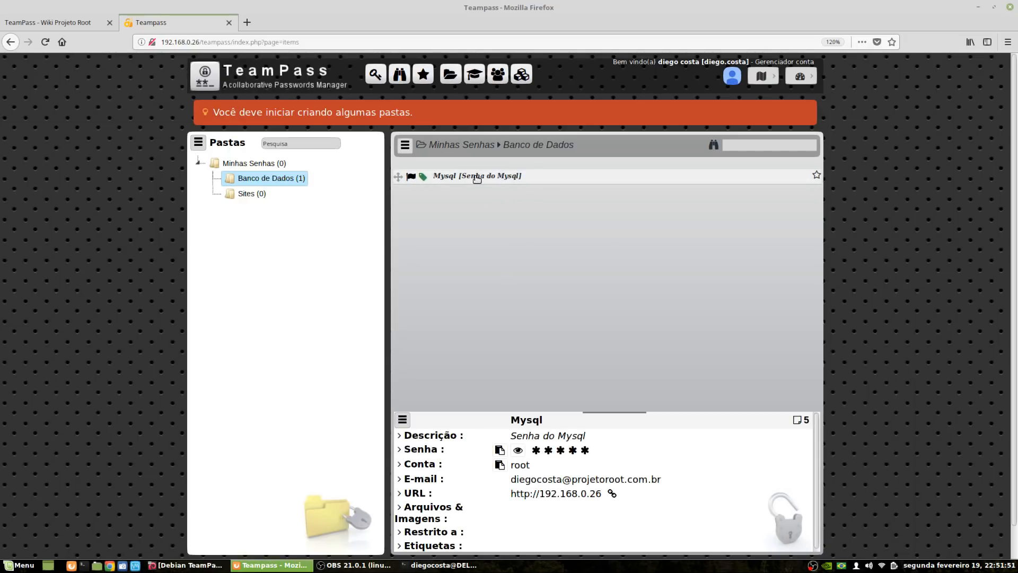
click(405, 148)
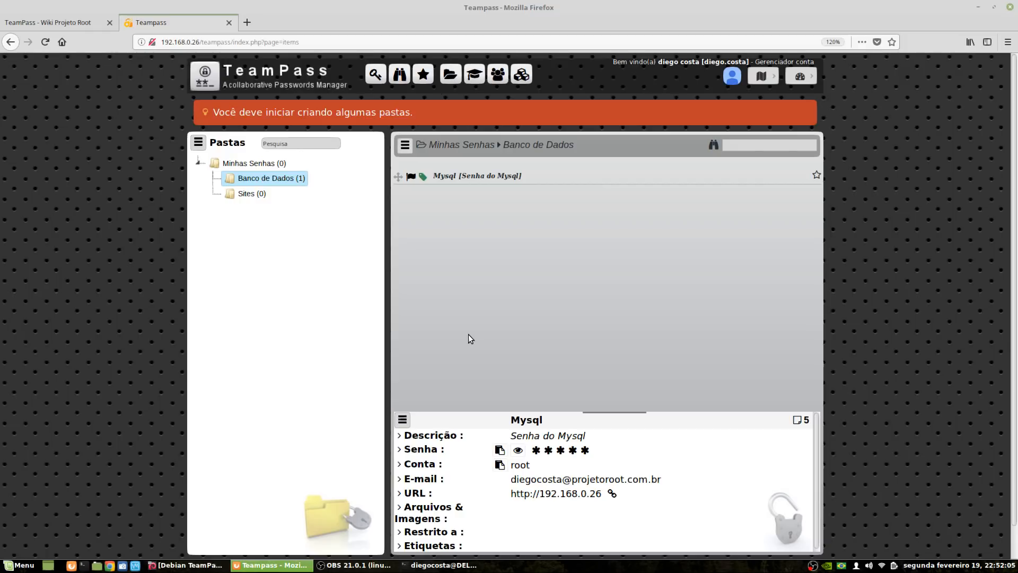
Log out, log back in as the administrator, and go to Gerenciamento de Usuários
click(800, 76)
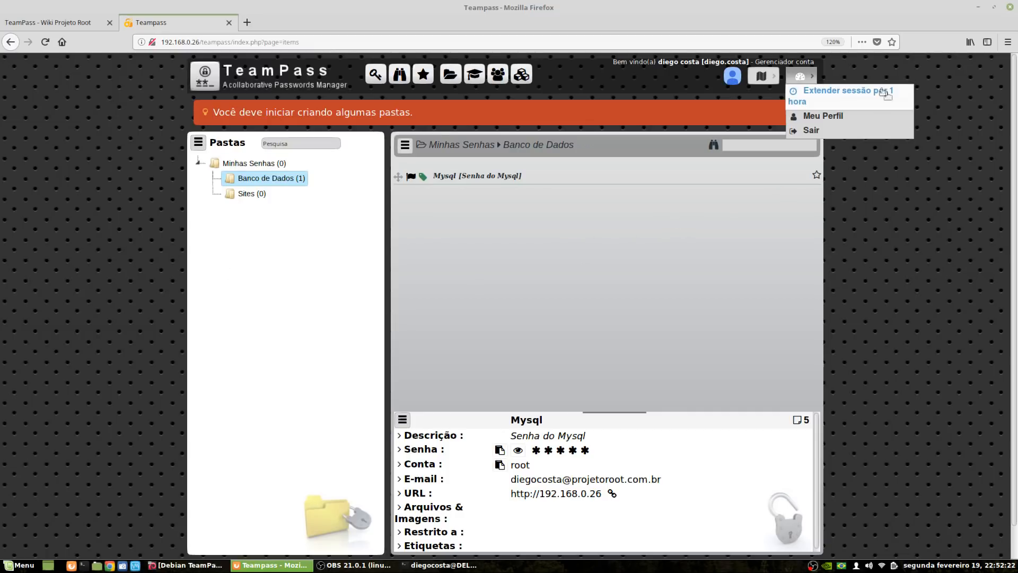
click(811, 130)
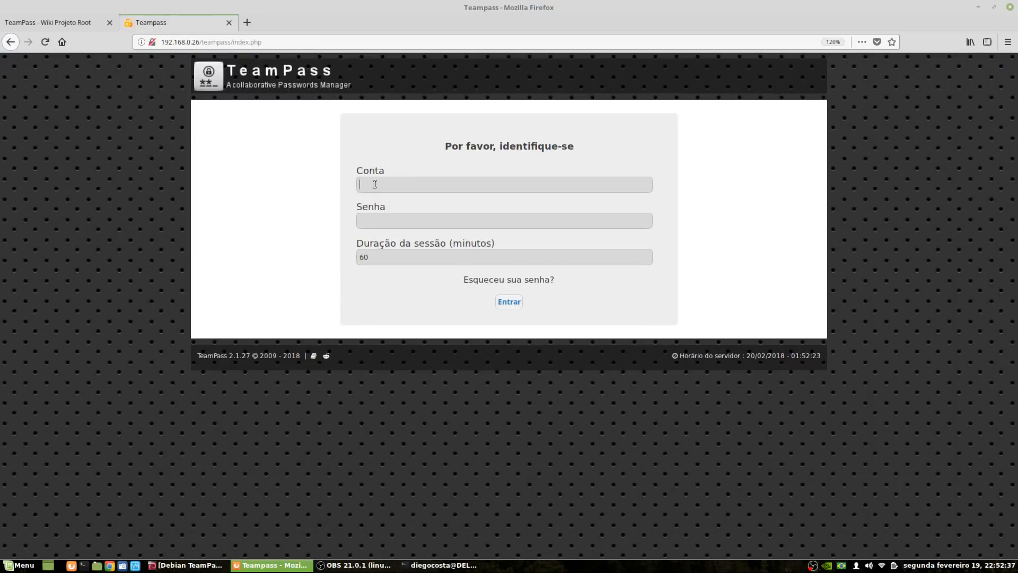
text(a)
key(Tab)
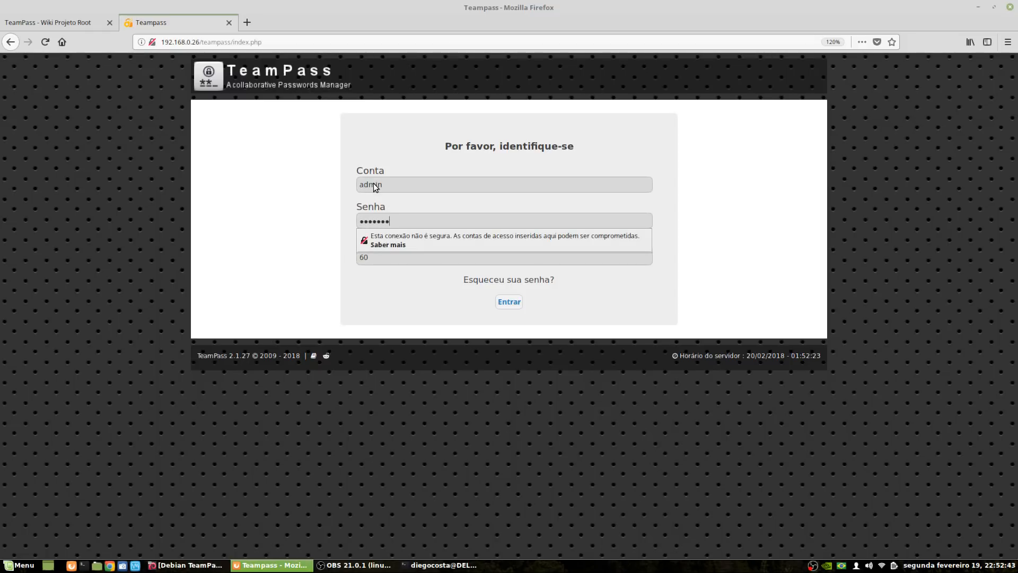
key(Return)
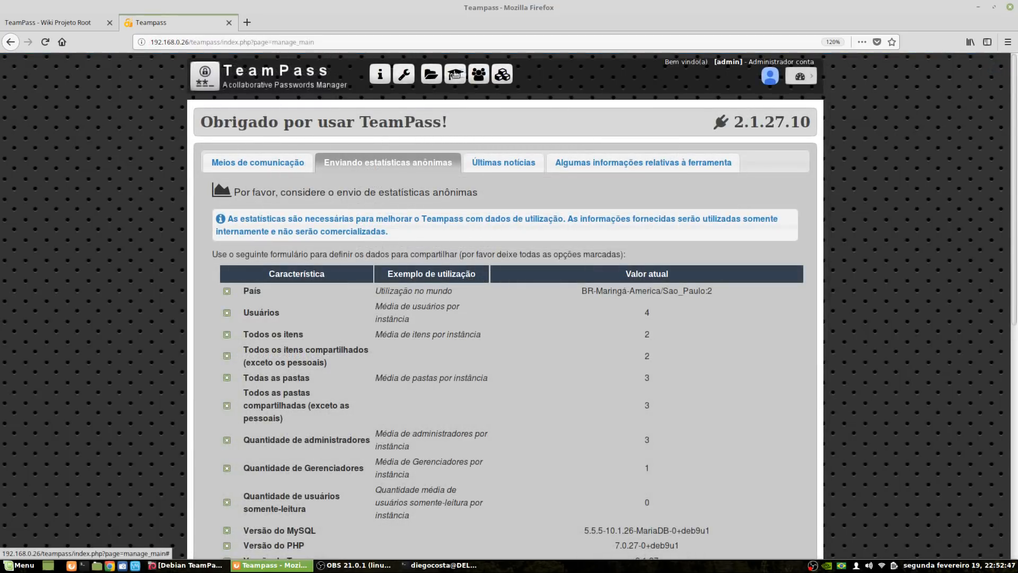
click(479, 74)
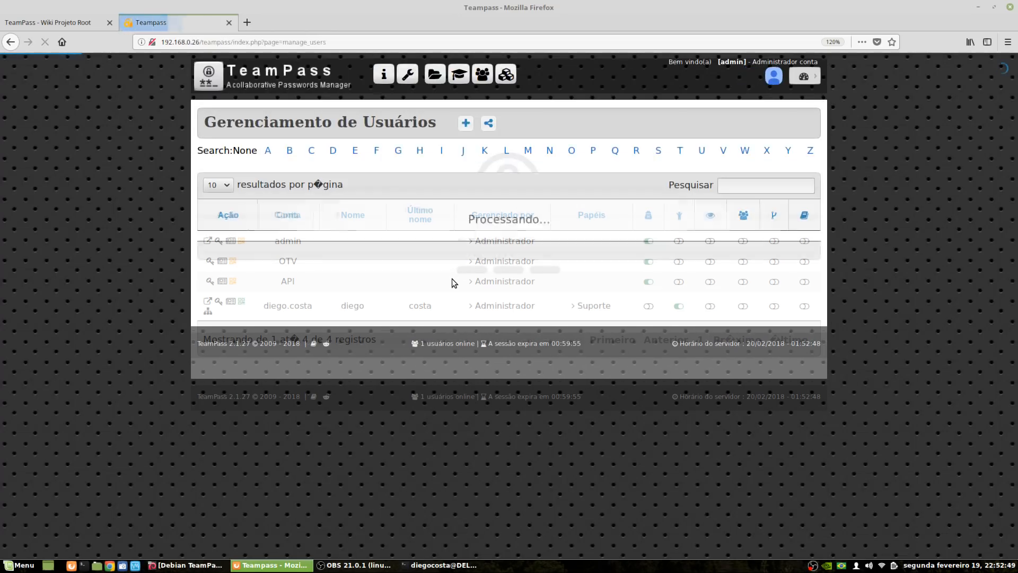
Set Suporte's Banco de Dados access to Escrita, forbidding item deletion and editing
click(458, 73)
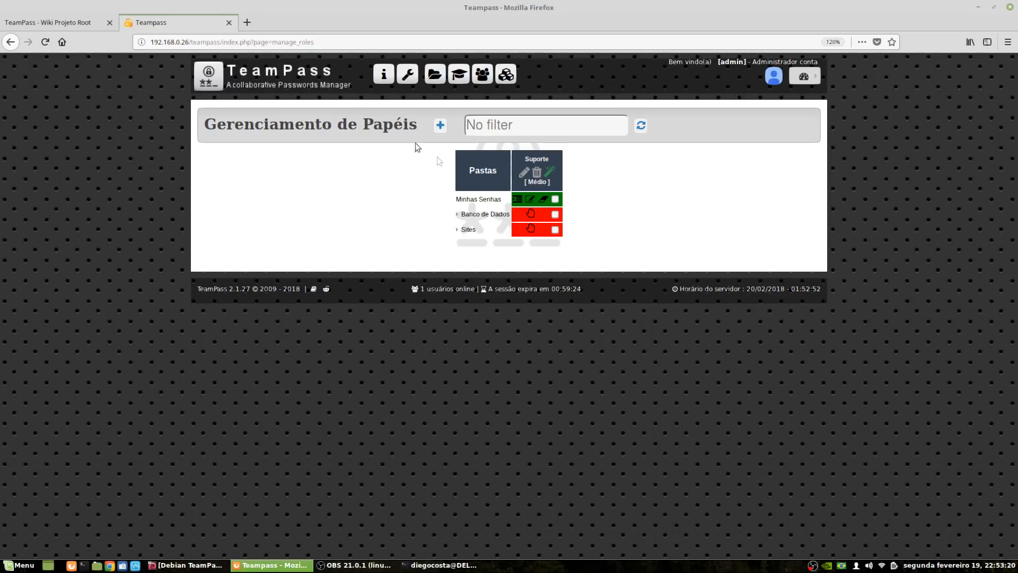
click(532, 215)
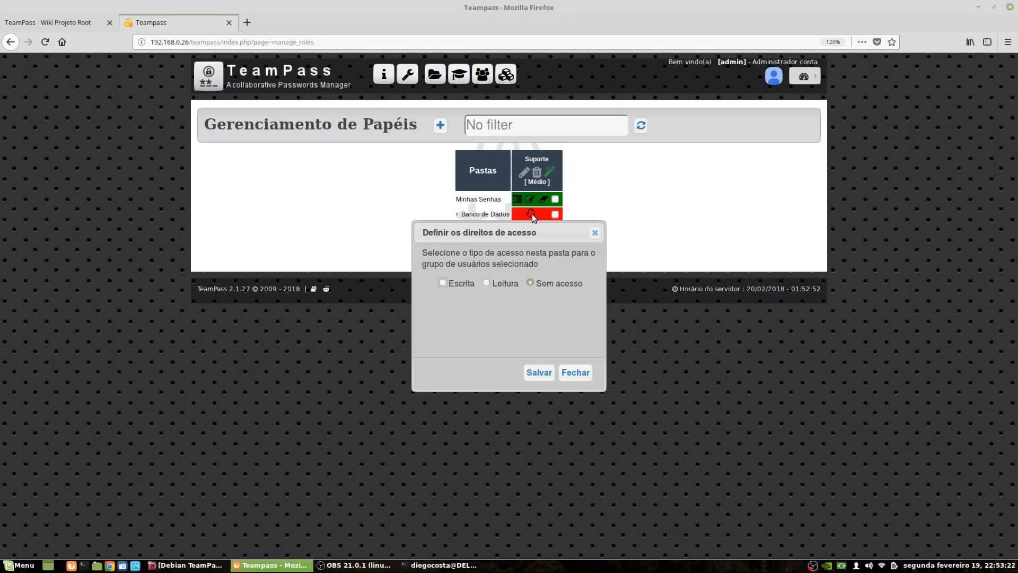
click(444, 283)
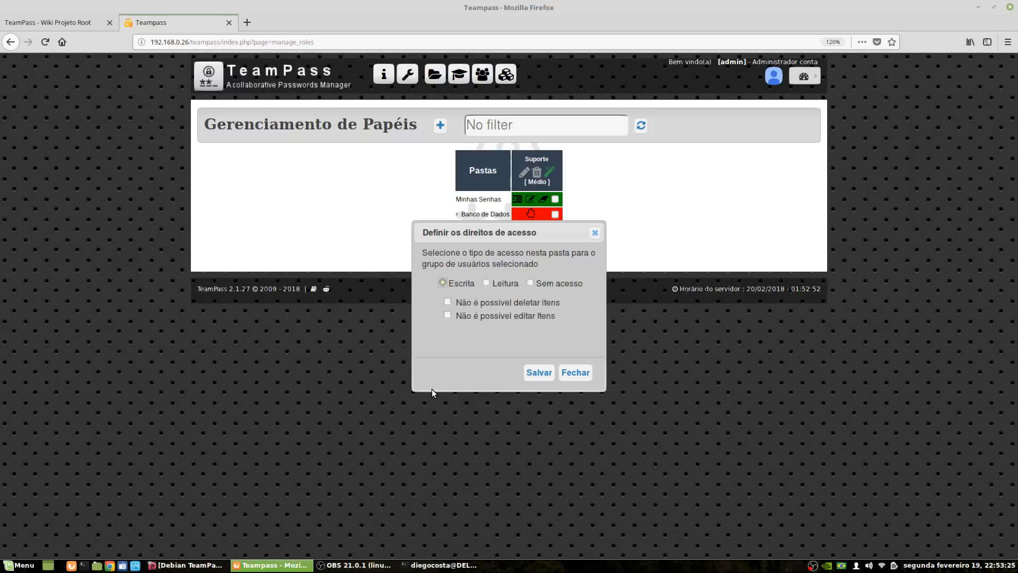
click(448, 302)
click(447, 315)
click(539, 372)
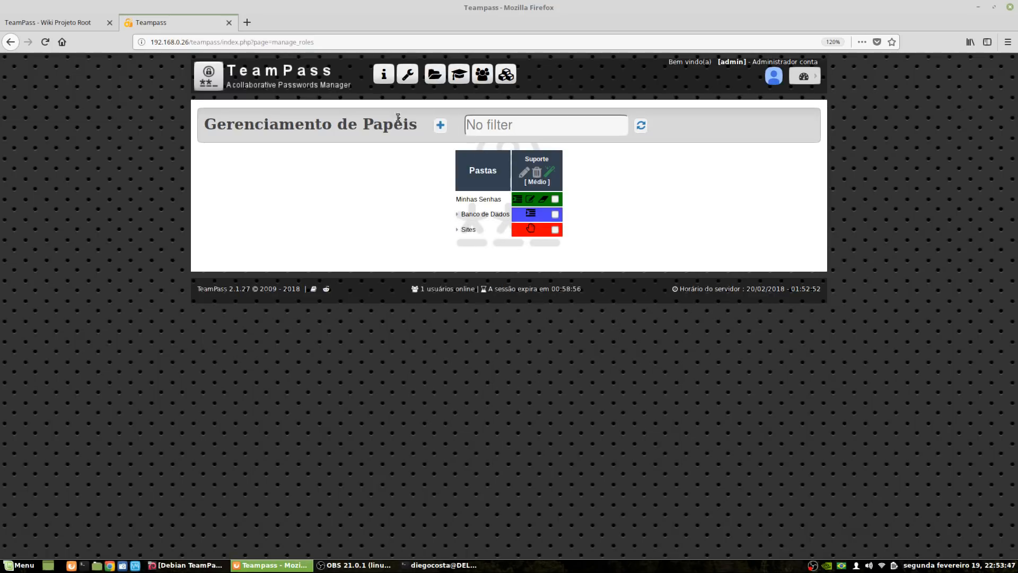
Add an Estagiarios role with Muito fraco password complexity
click(441, 125)
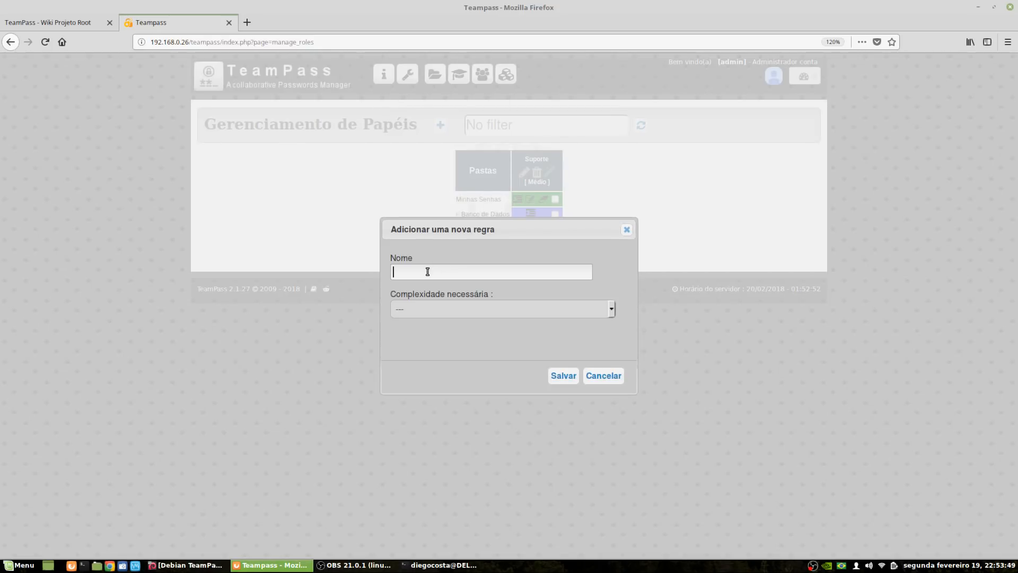
text(Estagiarios)
click(437, 314)
click(418, 344)
click(563, 376)
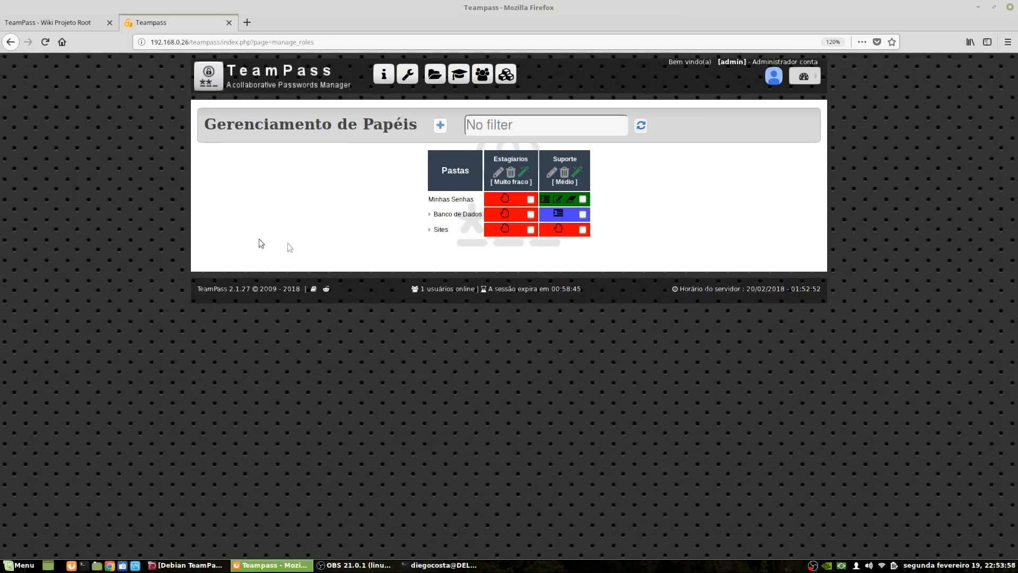
Grant Estagiarios Leitura (read-only) access starting at Minhas Senhas, then return to Users
click(506, 200)
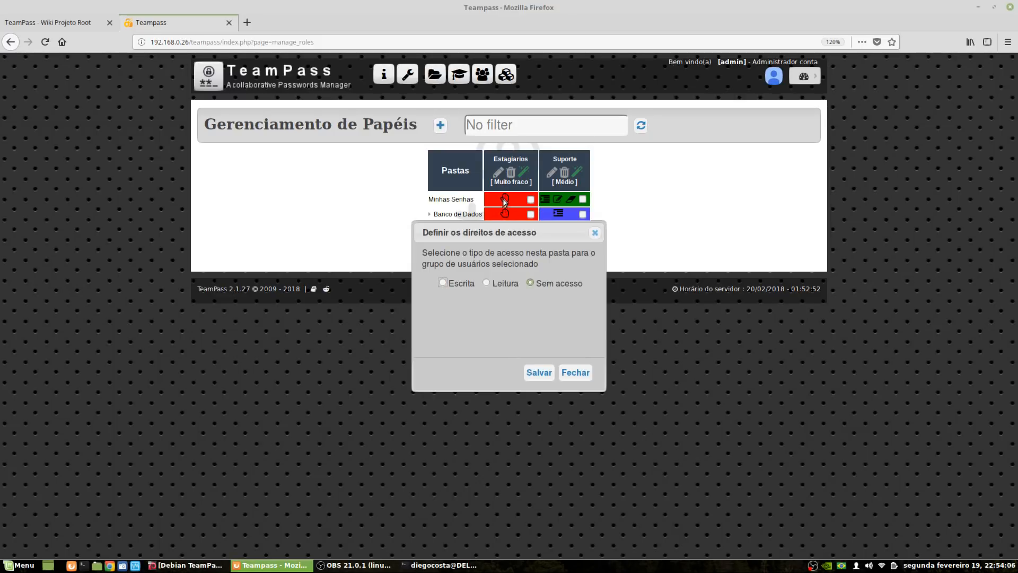
click(487, 282)
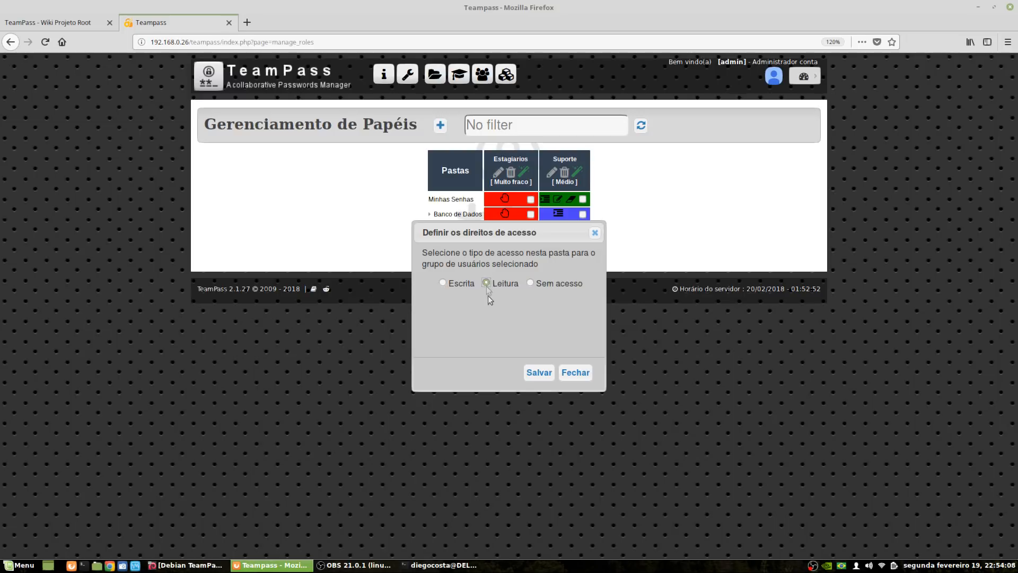
click(539, 372)
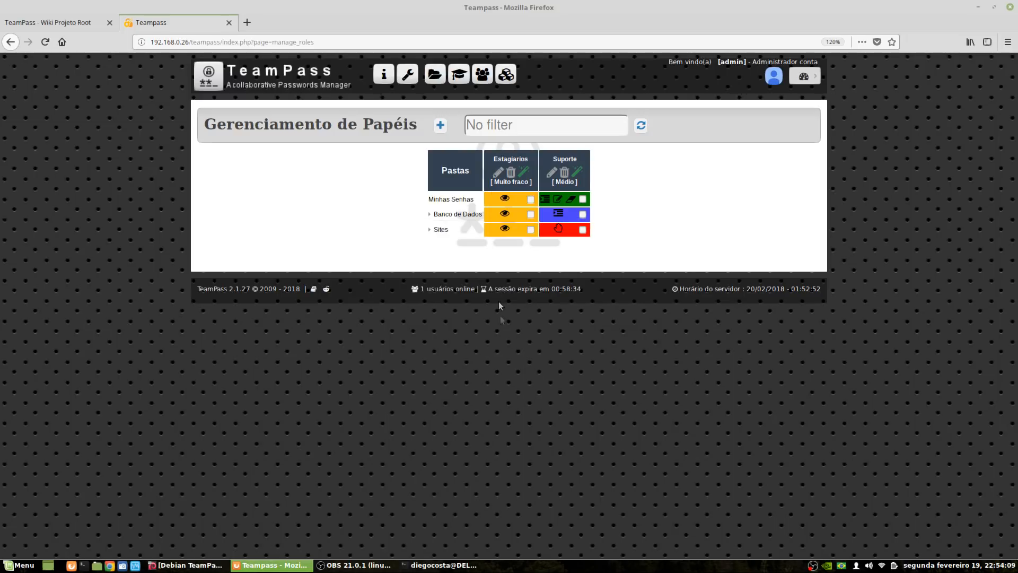
click(482, 74)
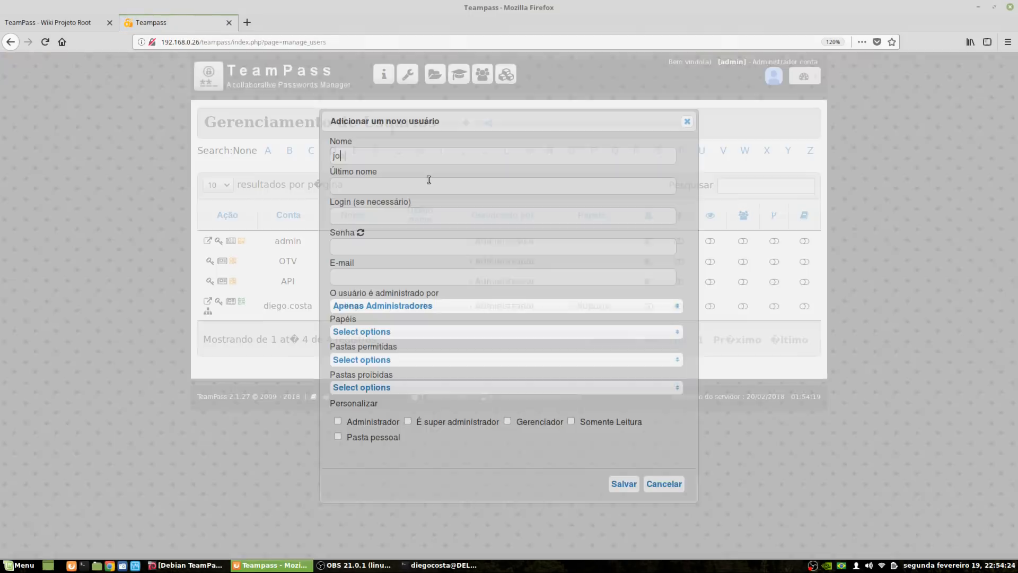
Enter the new user's name and password and assign the Estagiarios role
click(428, 181)
text(junior)
key(Tab)
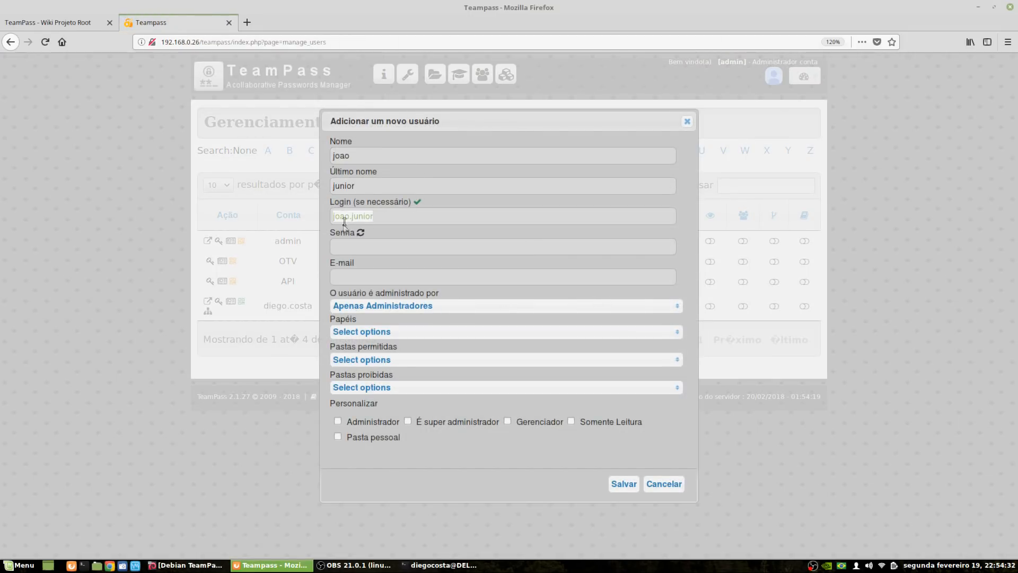
key(Tab)
click(394, 280)
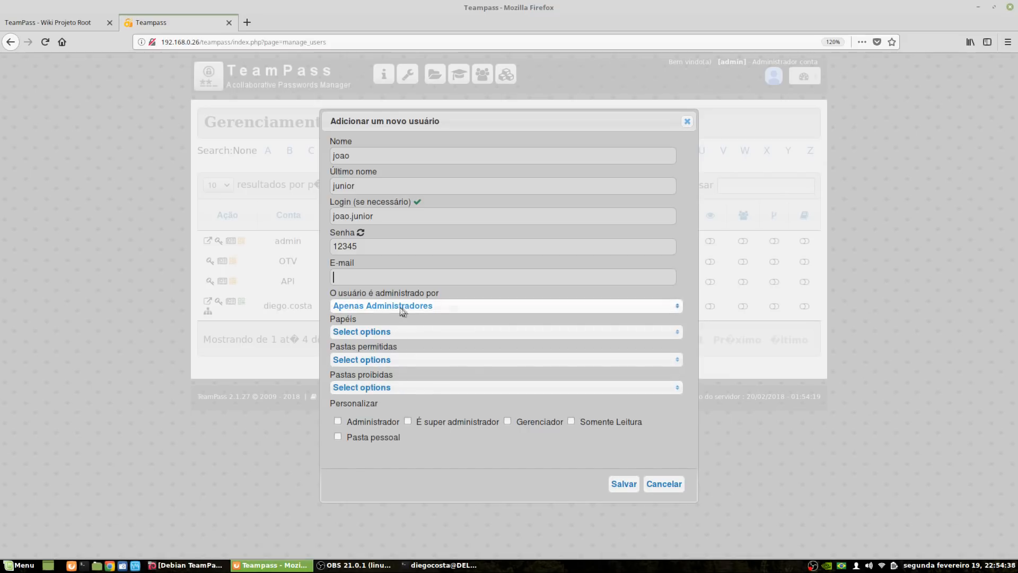
click(420, 333)
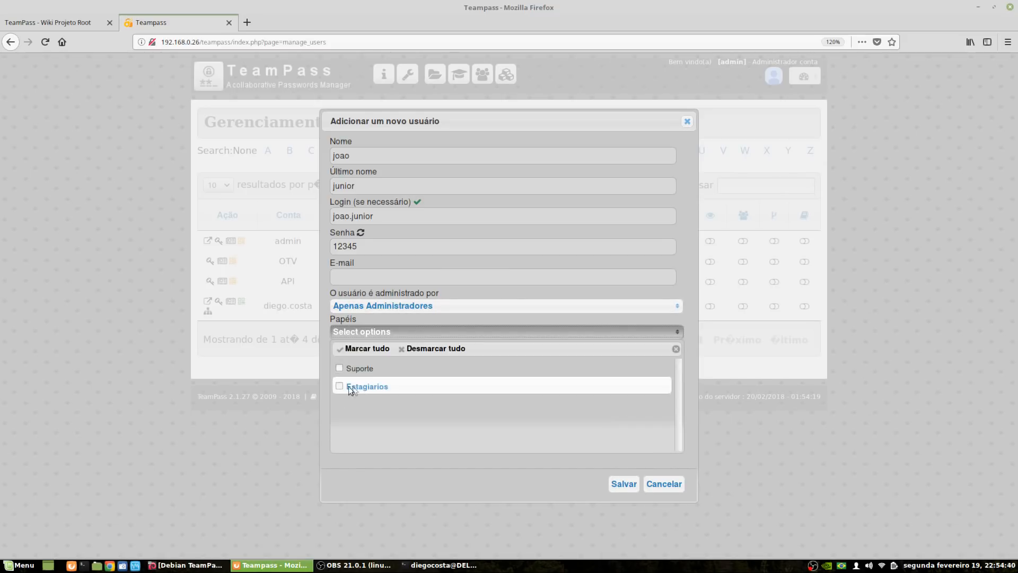
click(339, 387)
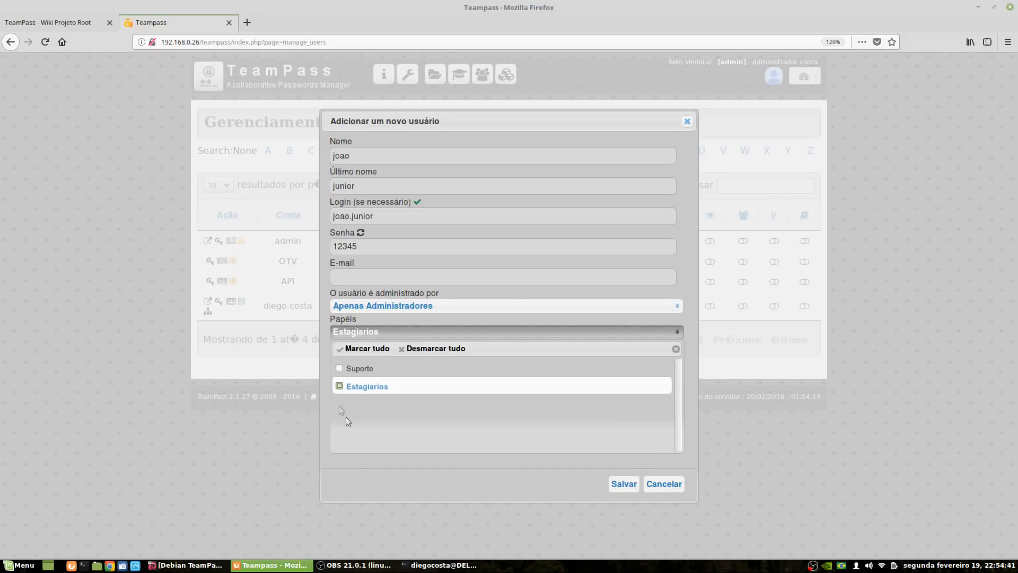
Fill in the user's e-mail address and save the new user
click(607, 484)
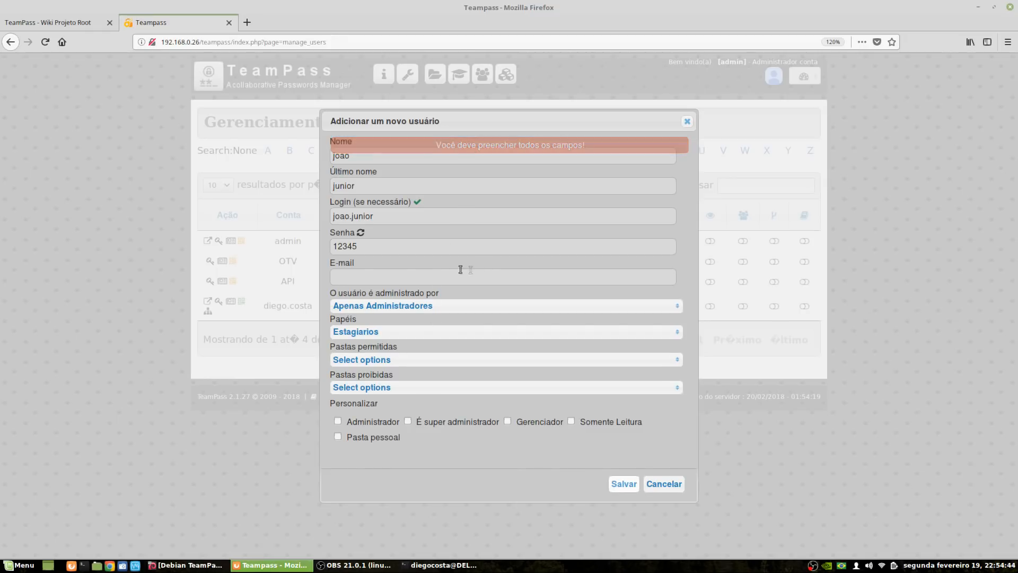
click(382, 275)
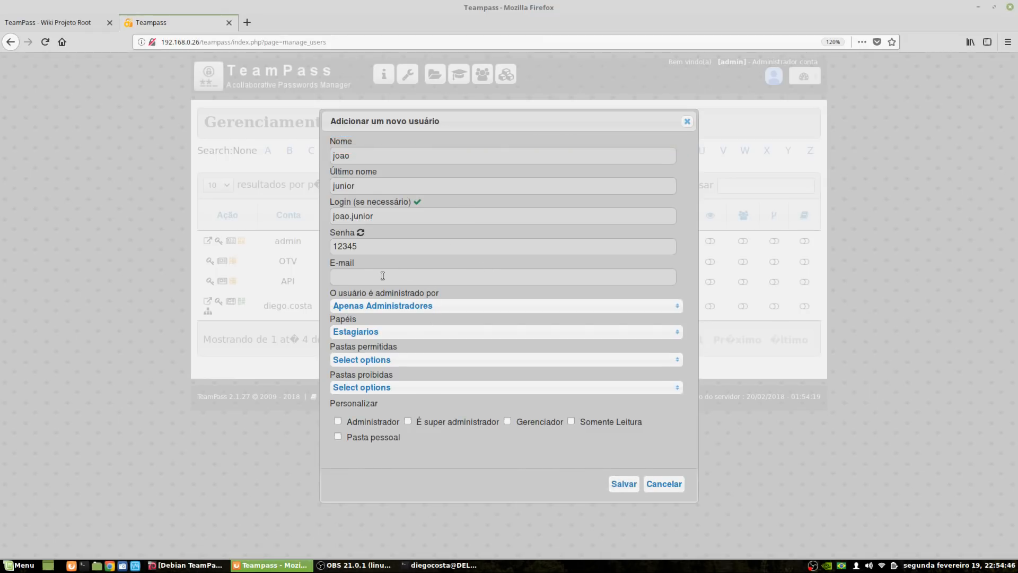
click(632, 487)
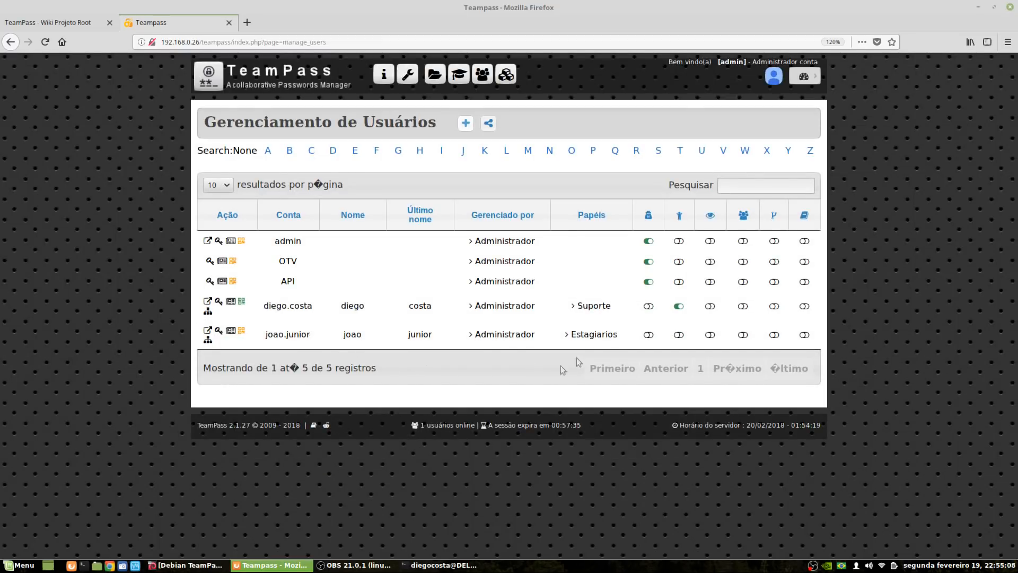
Log out and sign in as the new Estagiarios user
click(805, 76)
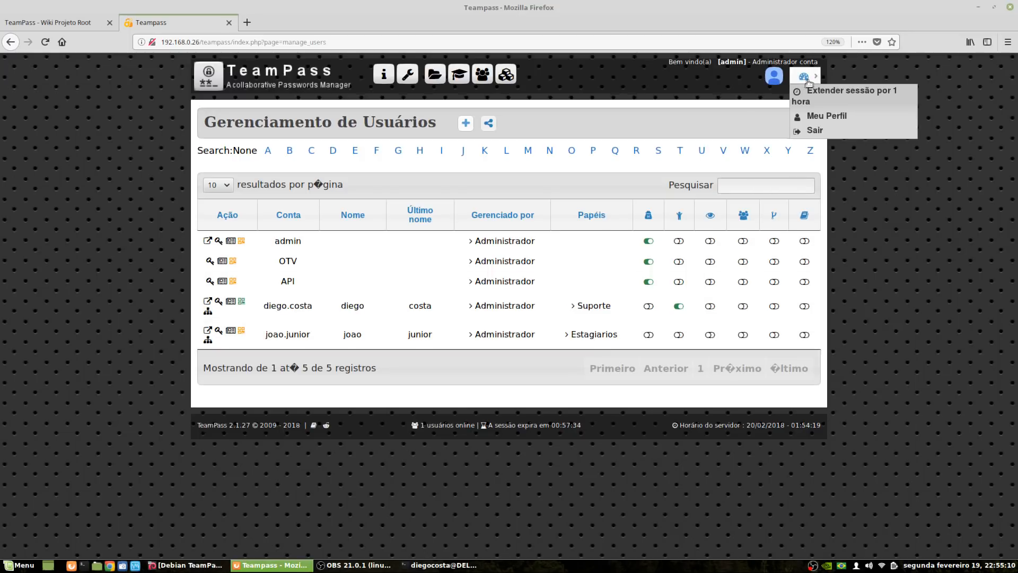
click(804, 132)
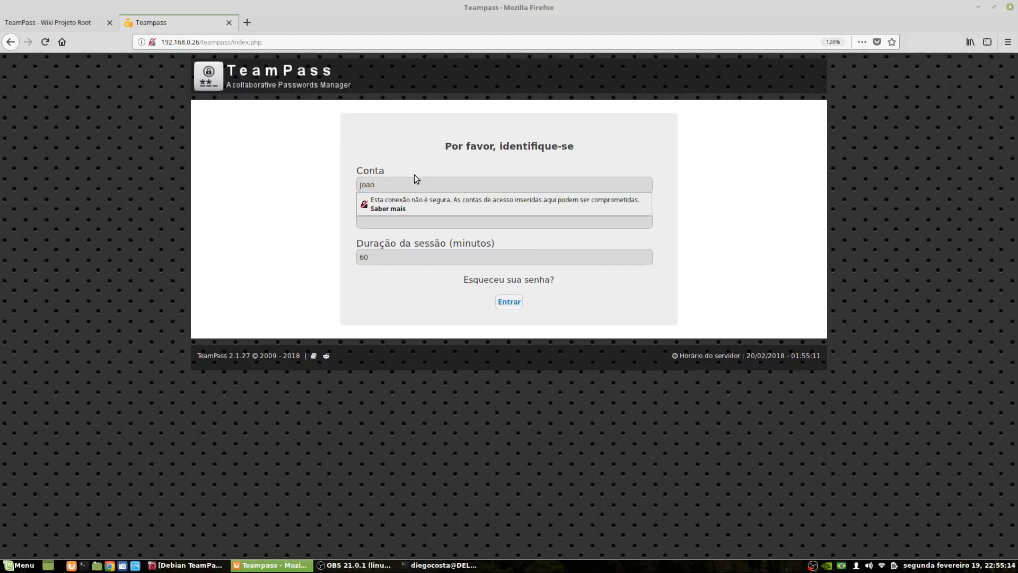
key(Tab)
text(•••••)
key(Return)
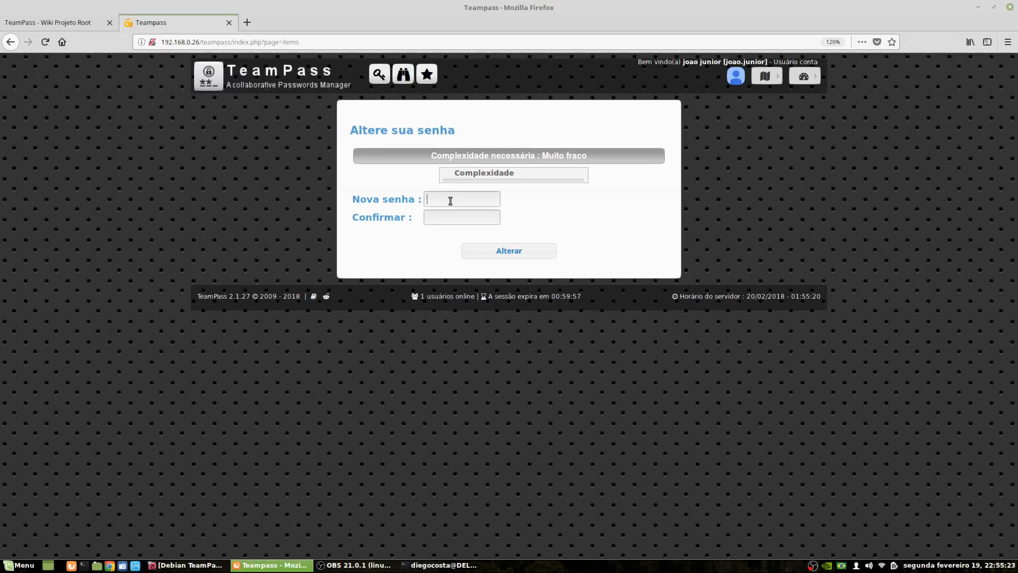
Replace the user's initial password with a new, confirmed password
click(450, 200)
text(•••••••)
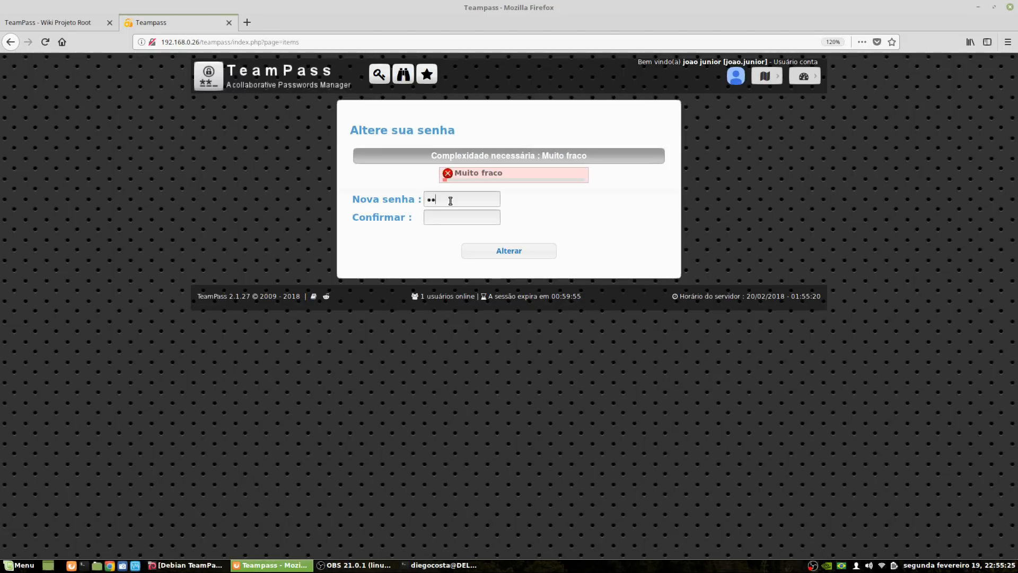
text(********)
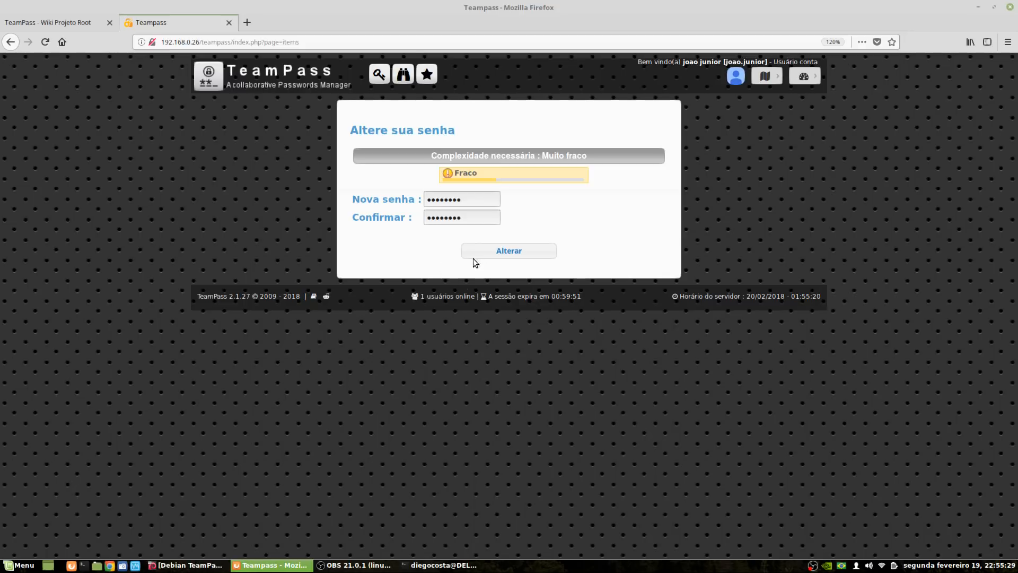
click(509, 251)
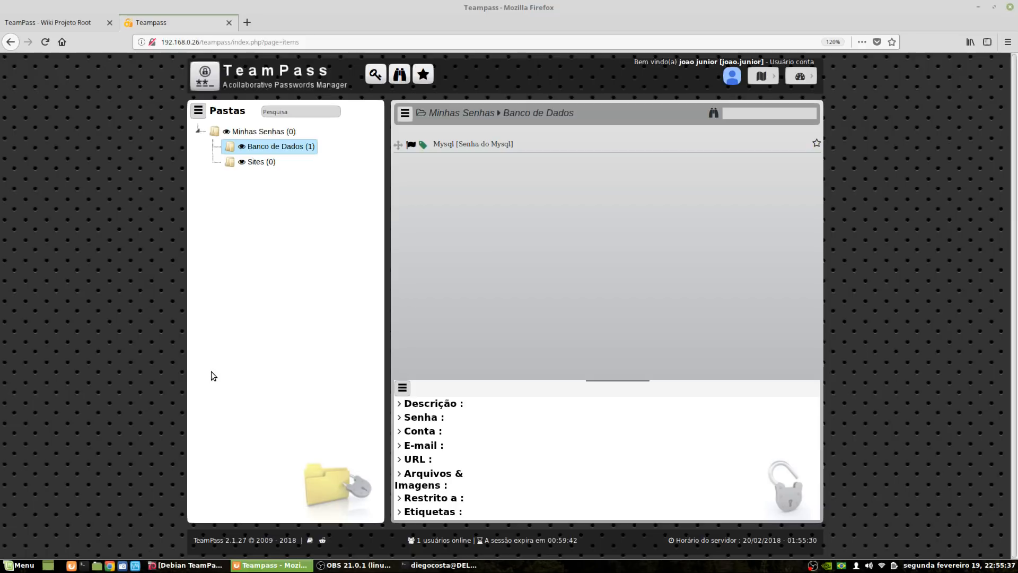
Browse Minhas Senhas, then show the Mysql entry's details in Banco de Dados
click(281, 131)
click(310, 147)
click(445, 149)
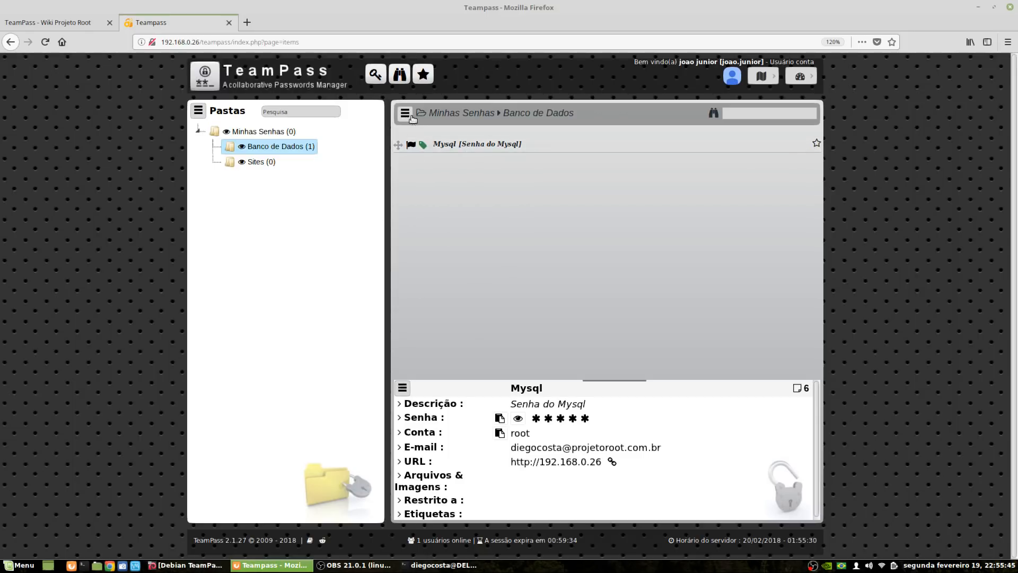
Try deleting the Mysql item, then reopen it and copy its password
click(404, 112)
click(454, 141)
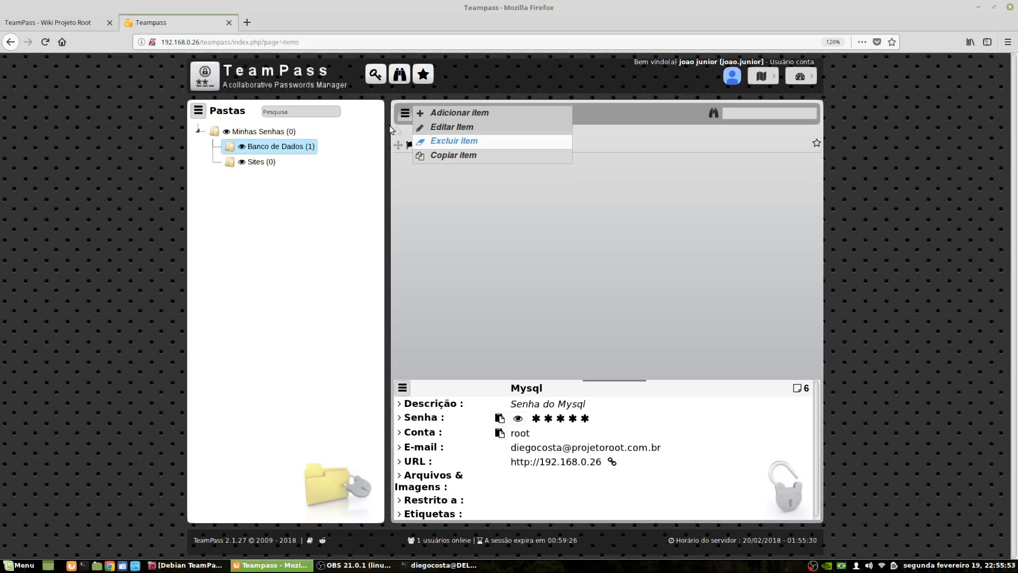
click(474, 147)
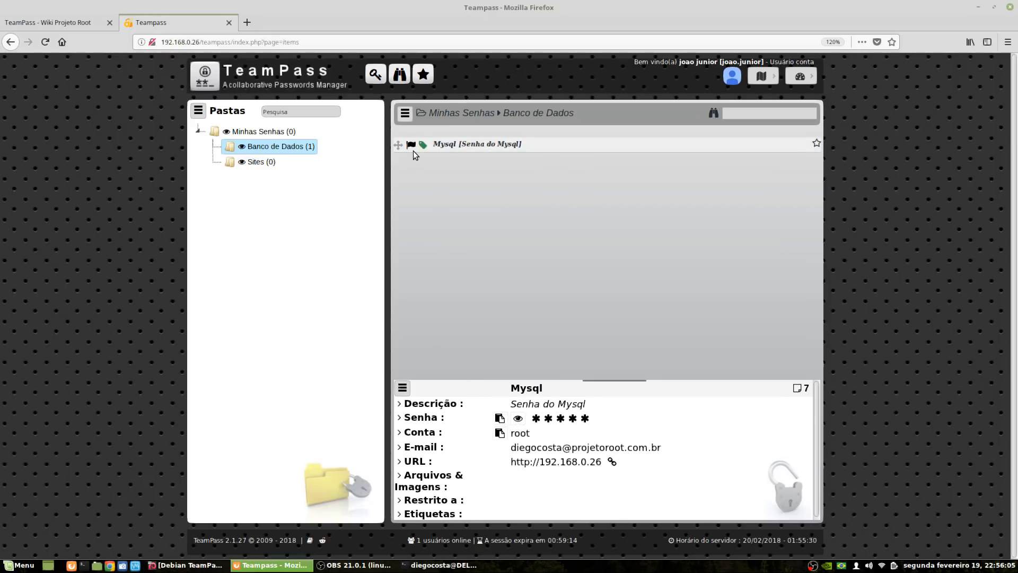
click(499, 419)
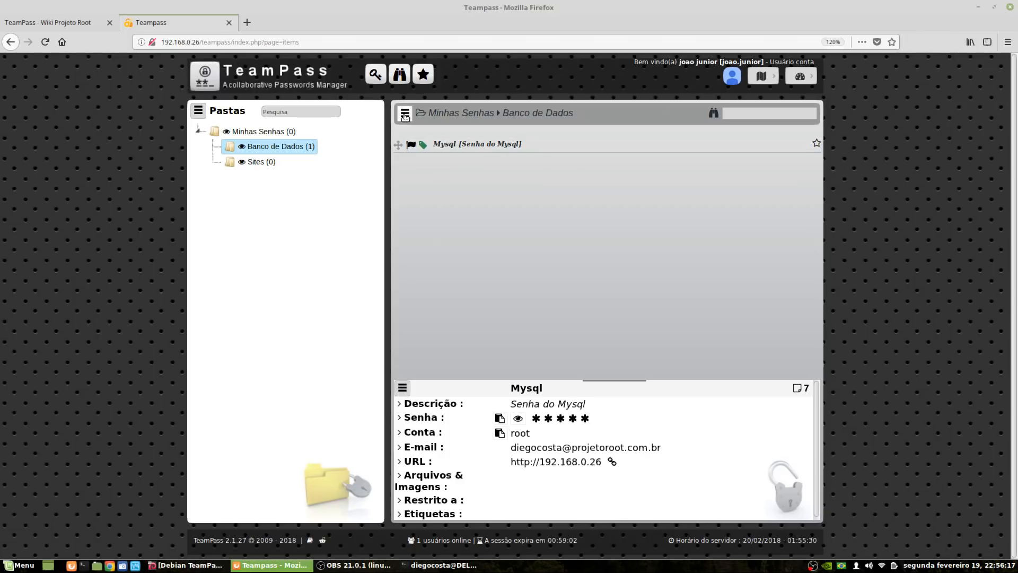
Attempt to edit and then delete the Mysql item, both refused
right_click(444, 146)
click(460, 130)
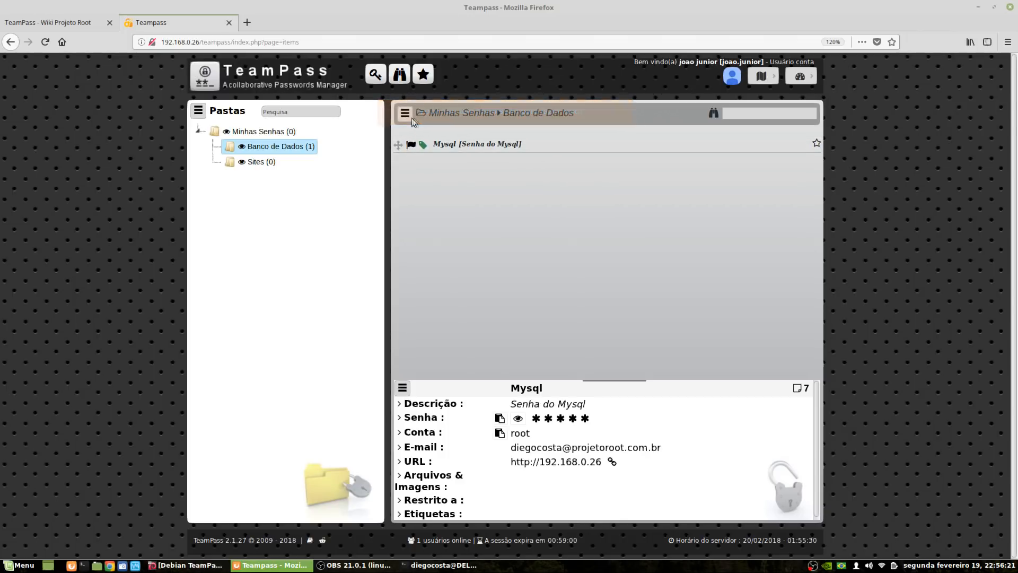
click(405, 112)
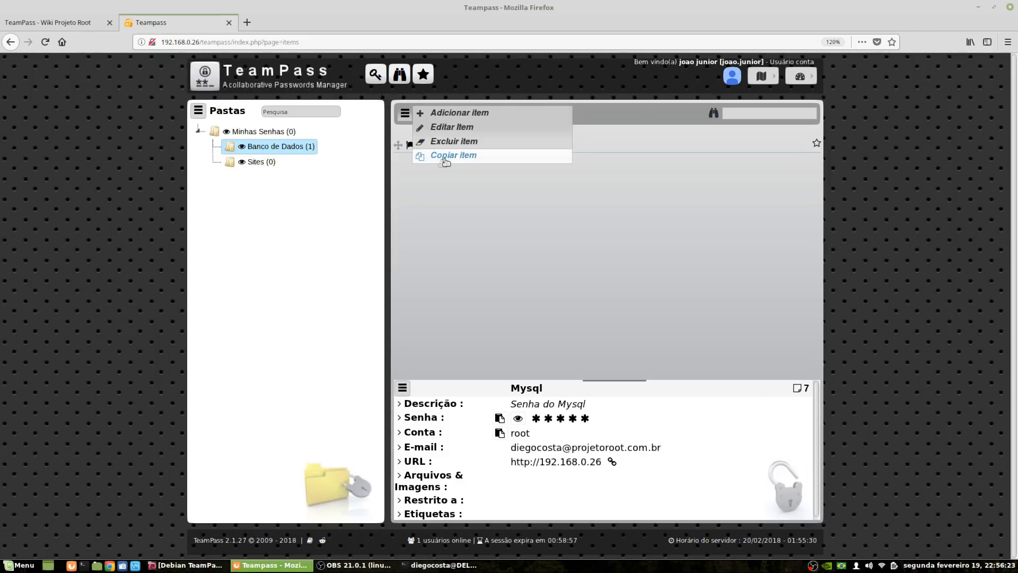
click(473, 145)
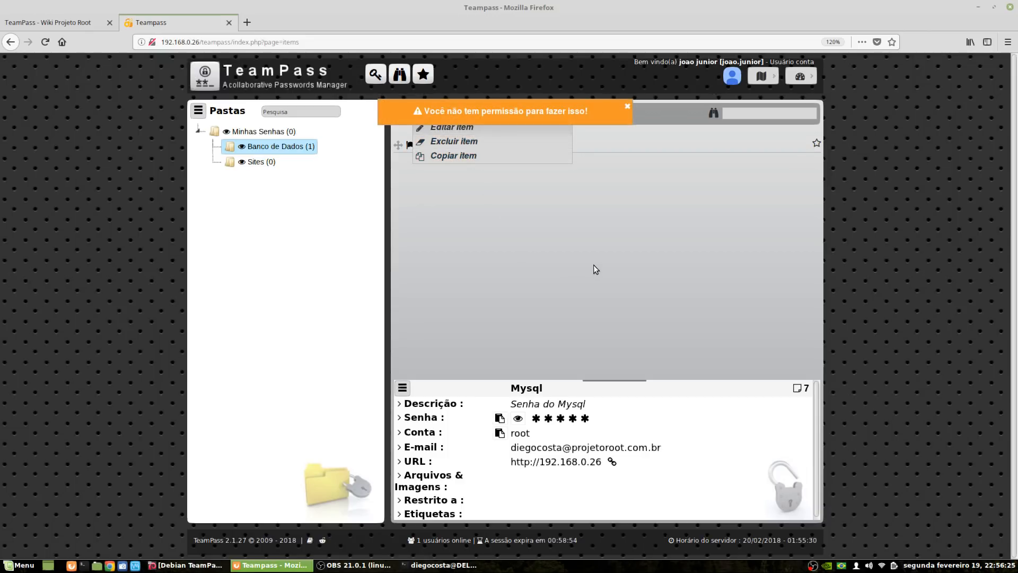
Attempt adding and moving a folder, then browse the folders back to Banco de Dados
click(199, 111)
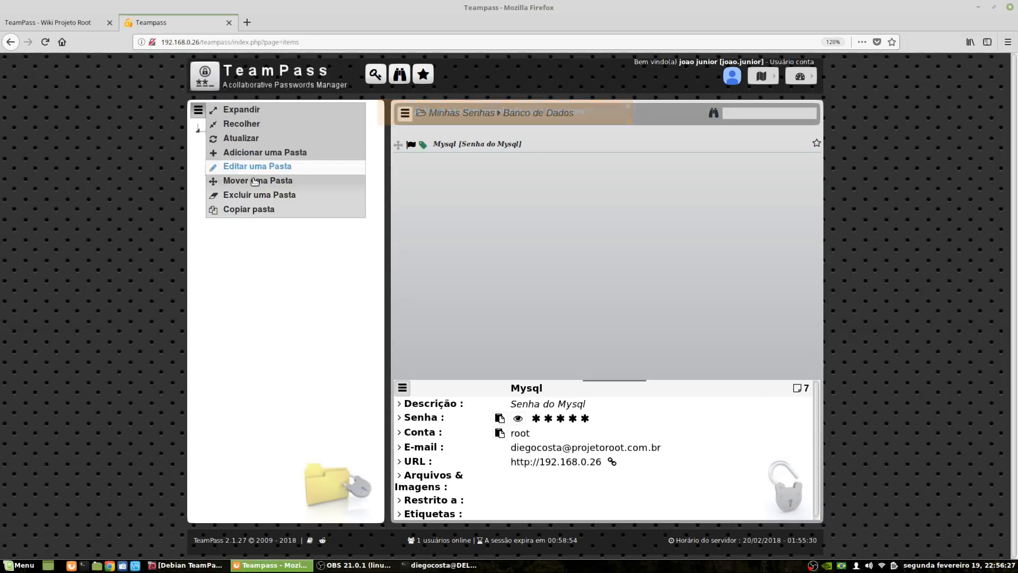
click(301, 155)
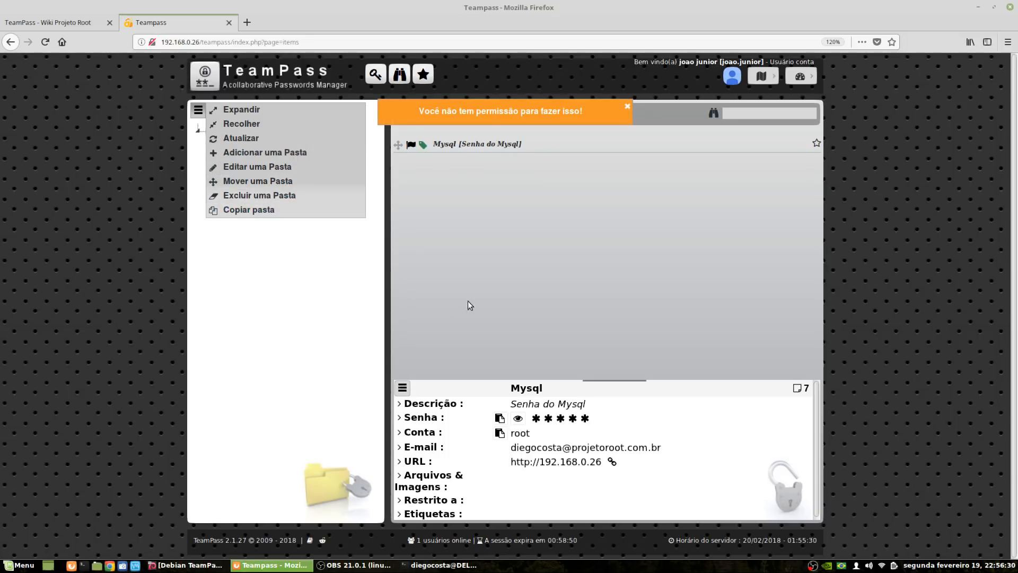
click(256, 185)
click(236, 136)
click(267, 146)
click(262, 162)
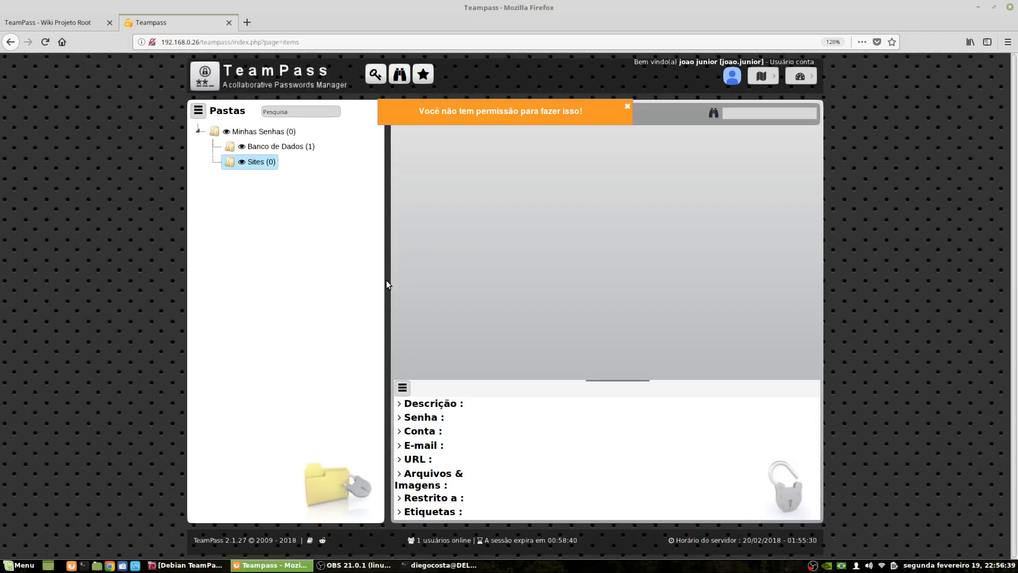
click(290, 149)
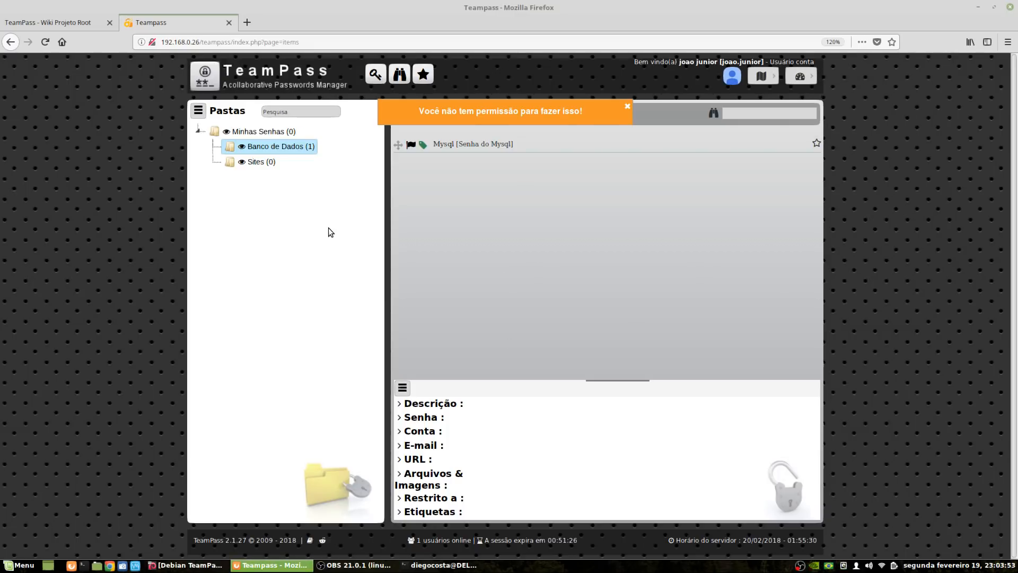
On the 'TeamPass - Wiki Projeto Root' page, select the ISPConfig paragraph ending the Acesso section
click(70, 25)
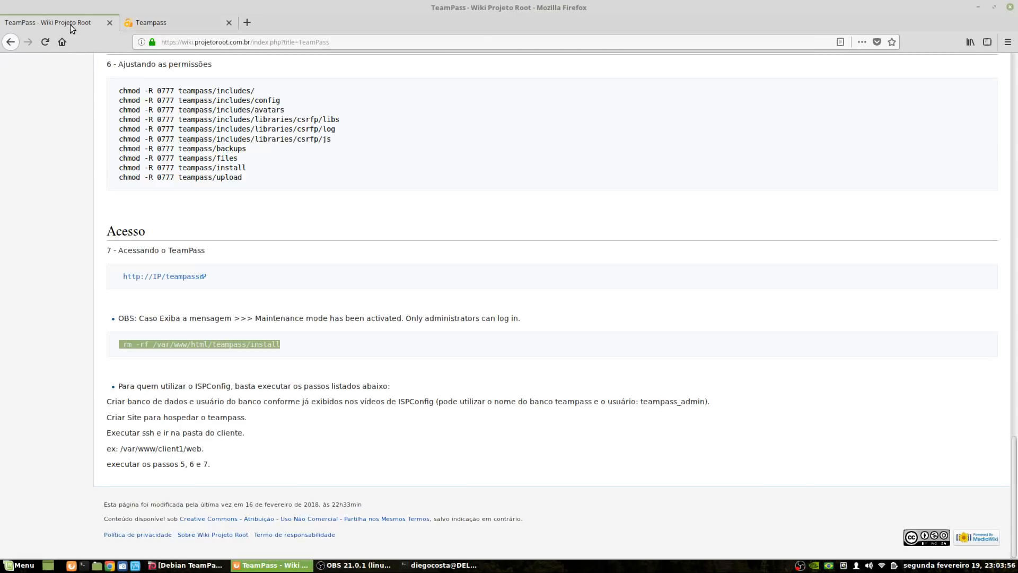
click(345, 342)
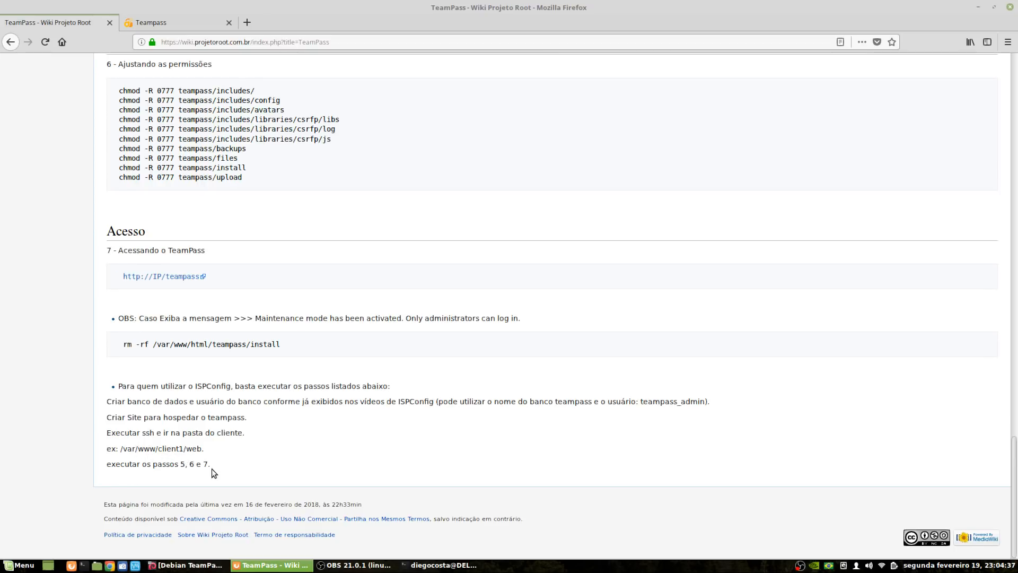
scroll(212, 472, up, 10)
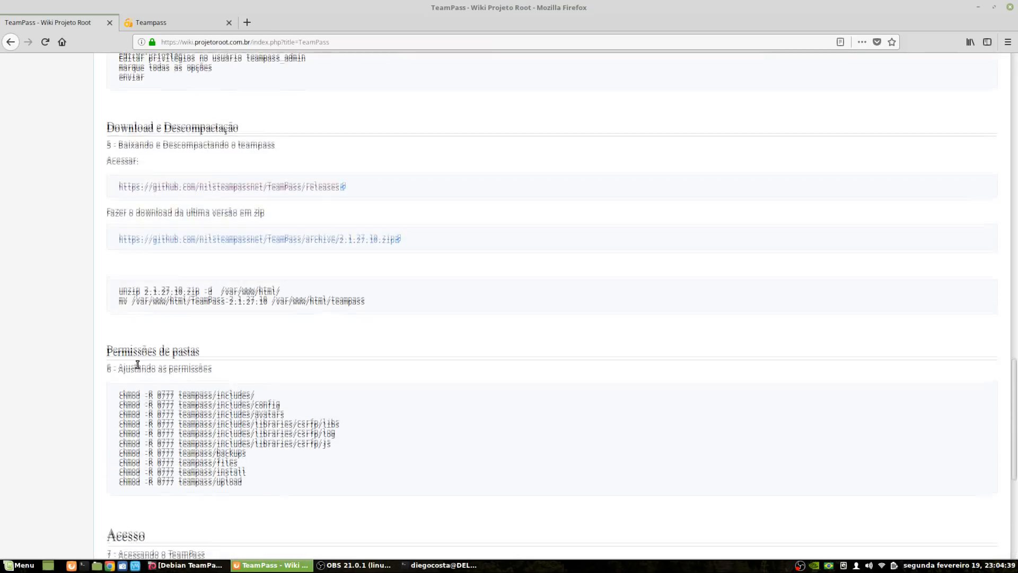
scroll(137, 364, up, 3)
scroll(103, 399, down, 2)
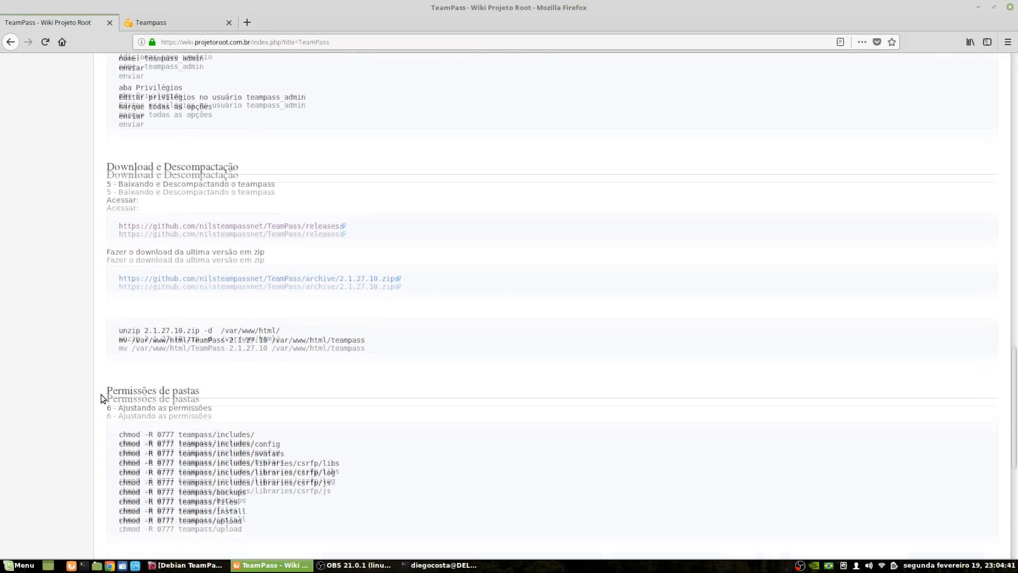
scroll(103, 398, down, 4)
scroll(133, 297, down, 5)
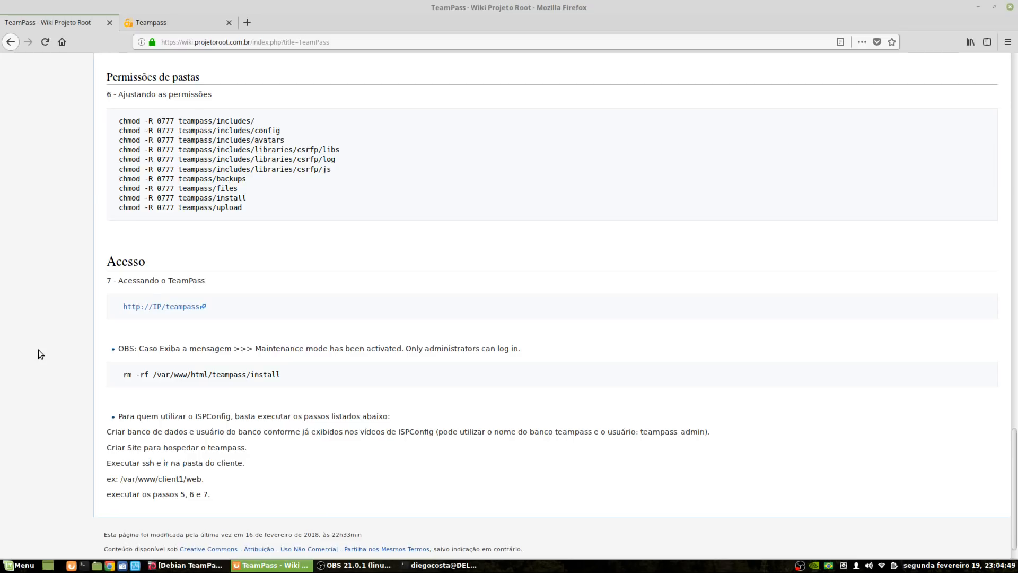
scroll(48, 313, down, 1)
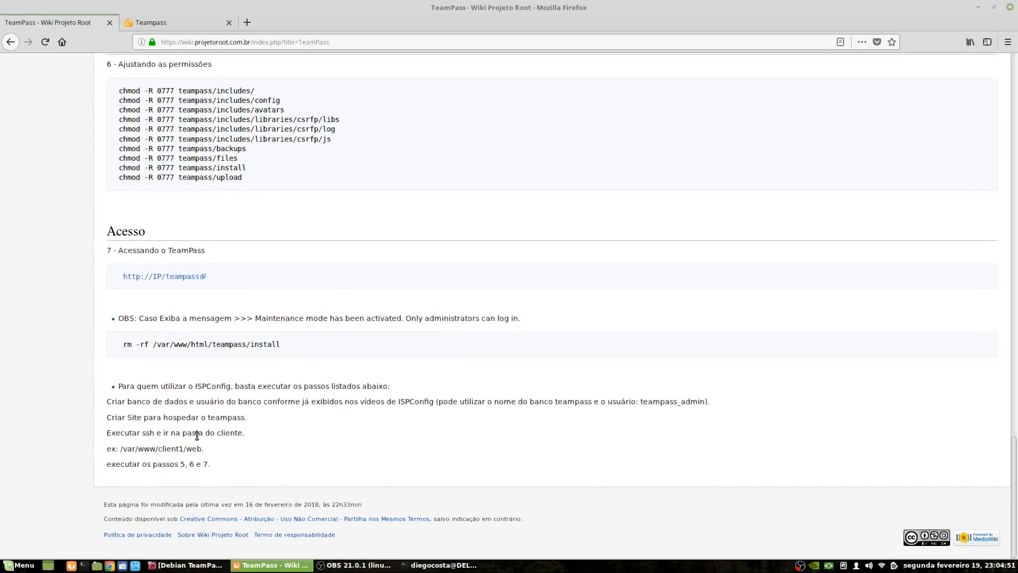
drag(183, 452, 118, 386)
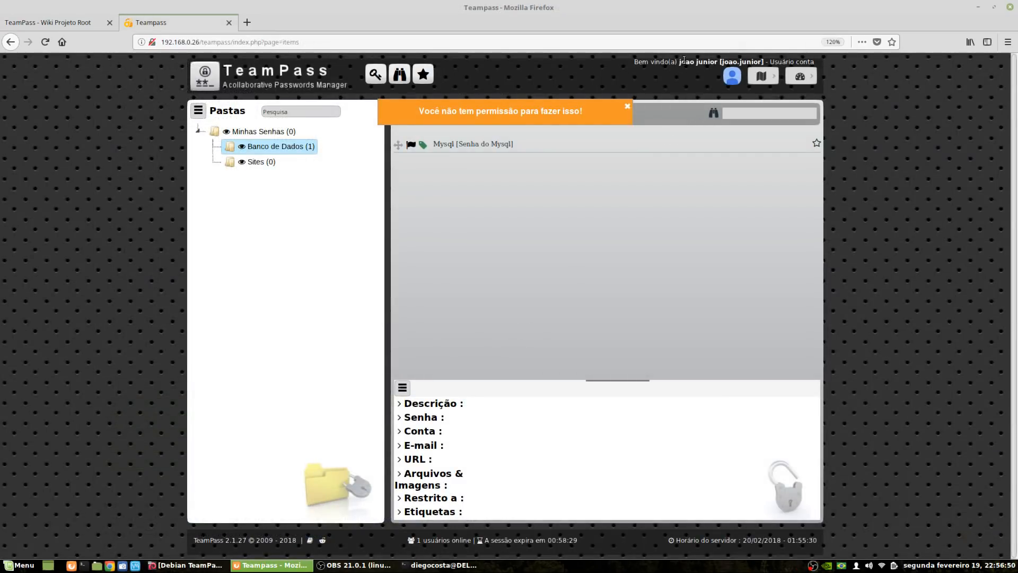
Show the top-right dropdown offering session extension, profile and logout
click(800, 76)
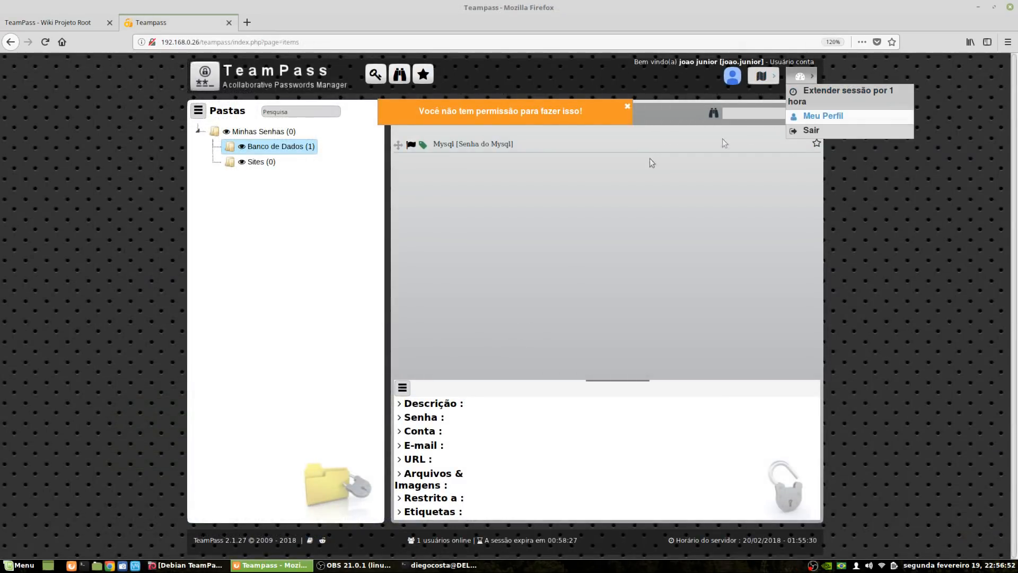